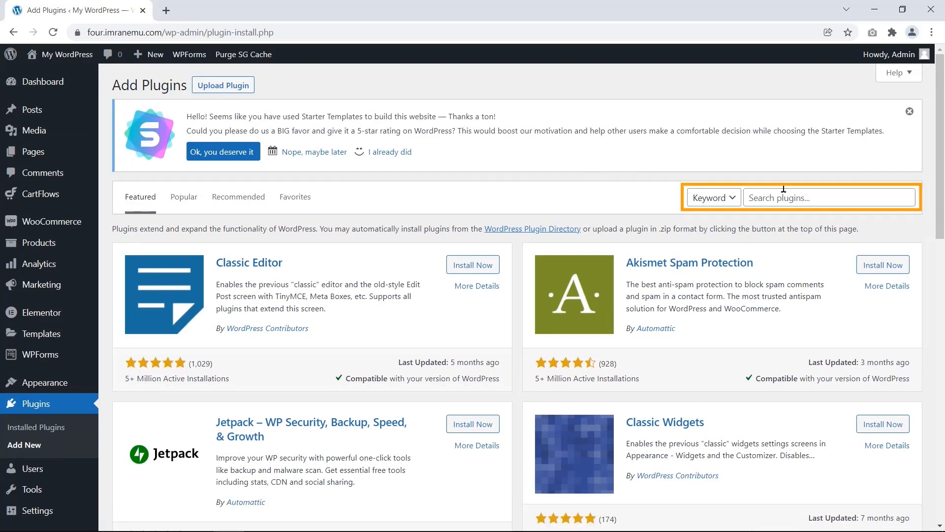
# - Search the plugin directory for 'Hustle', install it and activate it
pyautogui.click(834, 197)
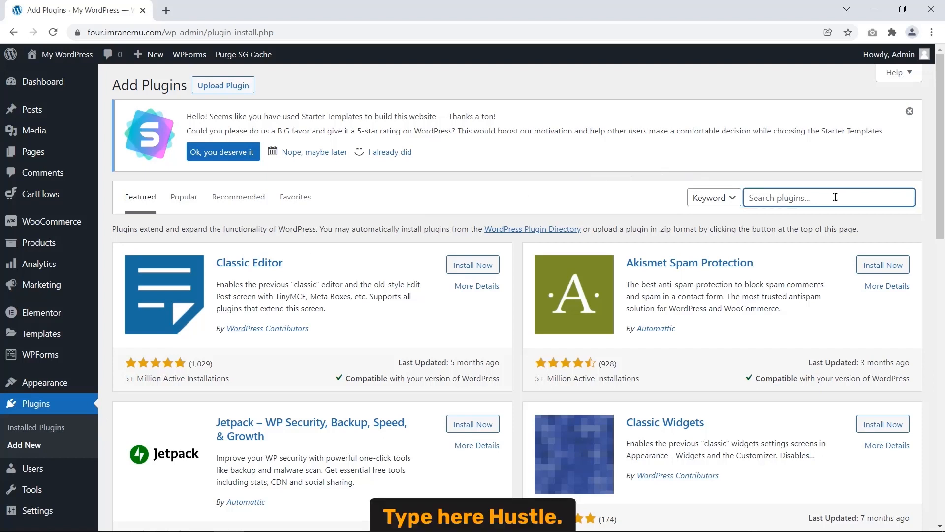
pyautogui.write('Hustle')
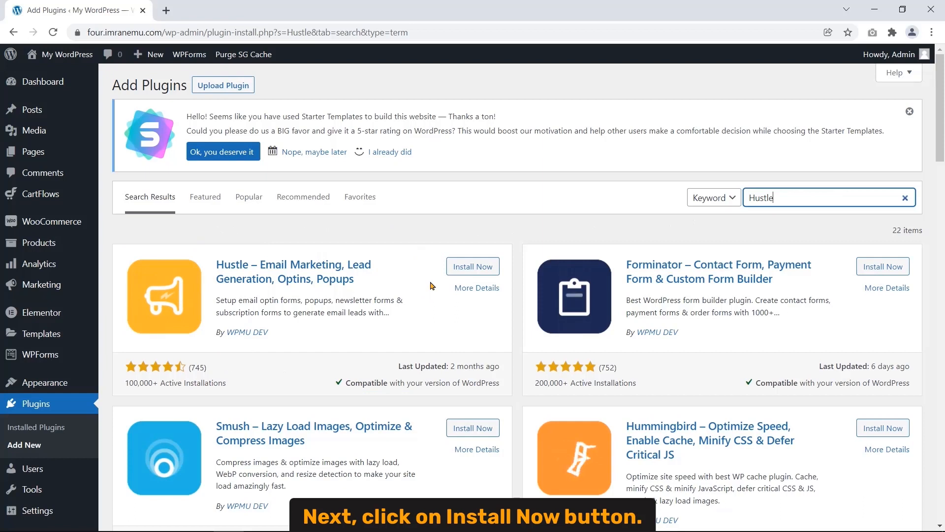
pyautogui.click(472, 271)
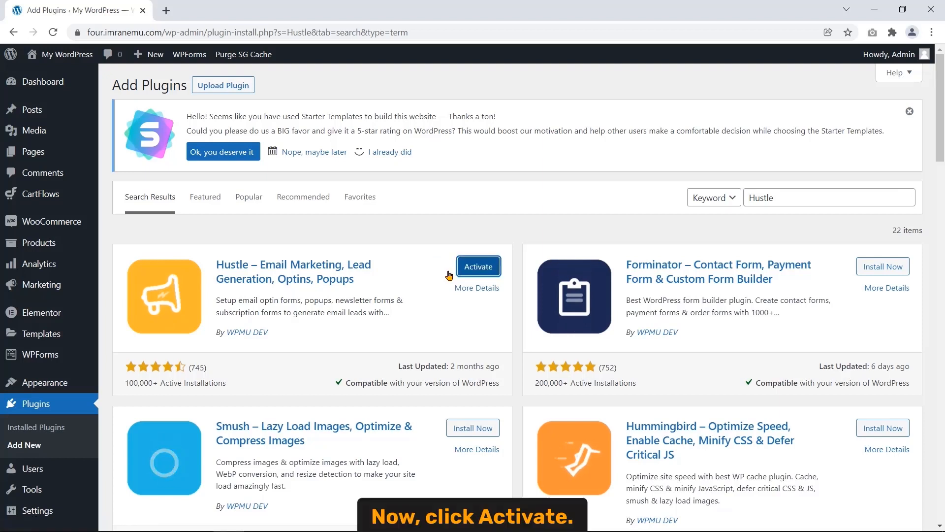
pyautogui.click(473, 268)
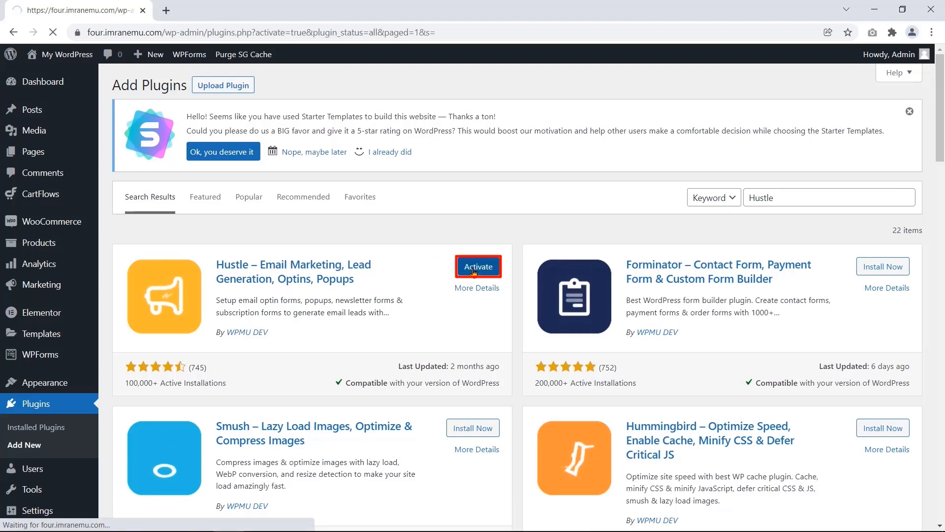
pyautogui.scroll(-4, 473, 272)
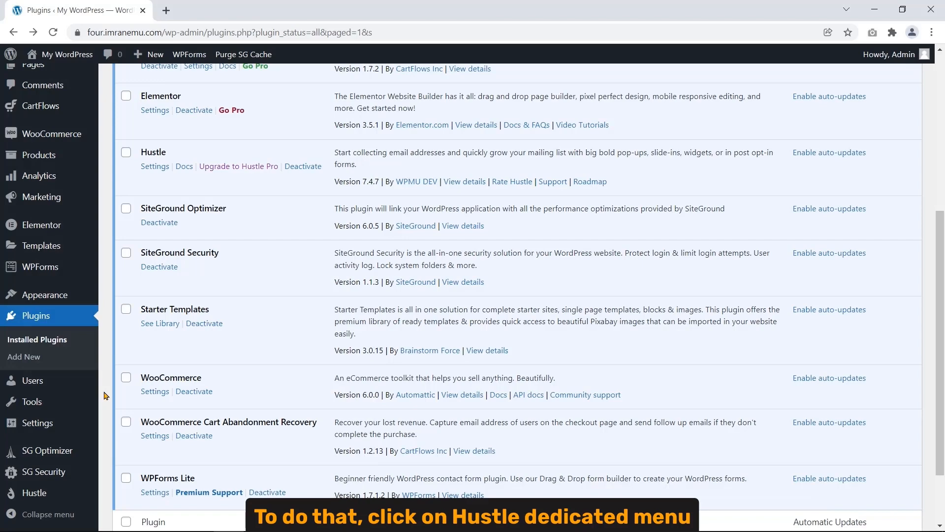
pyautogui.scroll(-2, 103, 396)
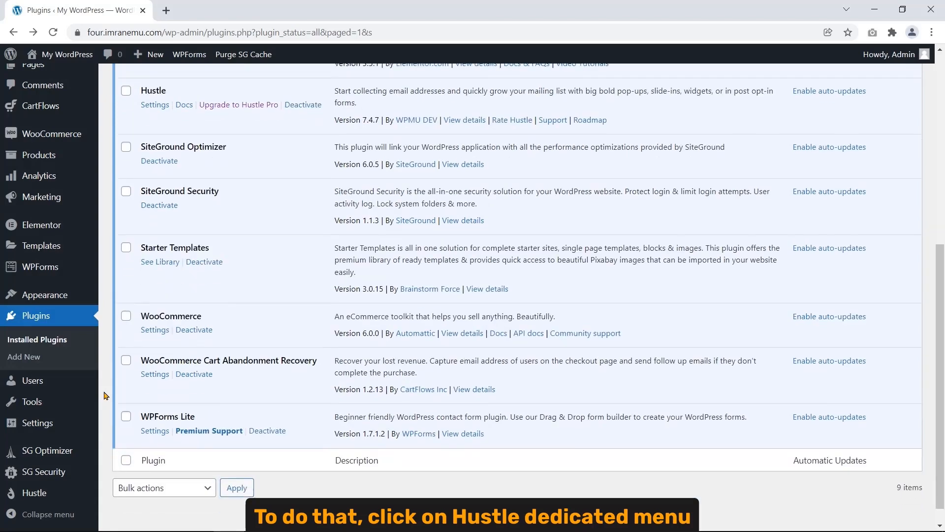
pyautogui.click(38, 498)
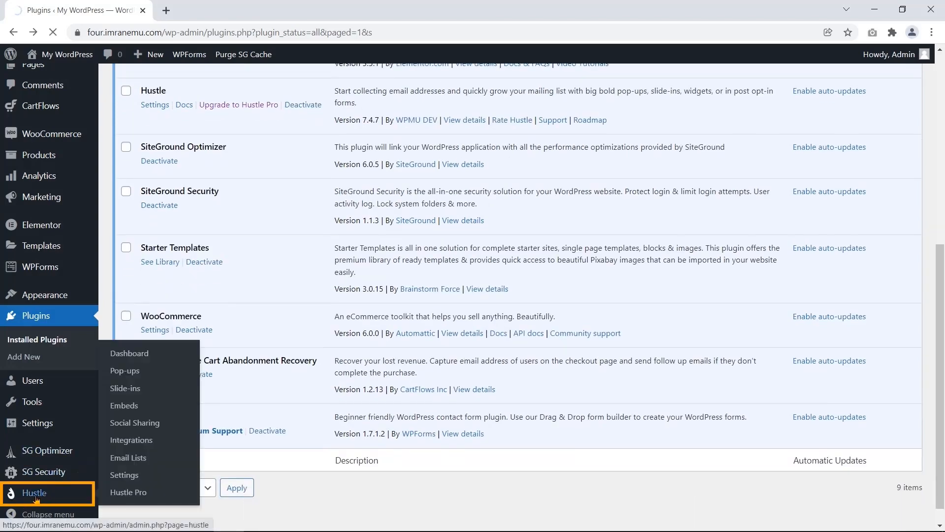
# - Scroll through the Hustle dashboard, highlighting the Dashboard heading and the Pop-ups card
pyautogui.scroll(-3, 104, 430)
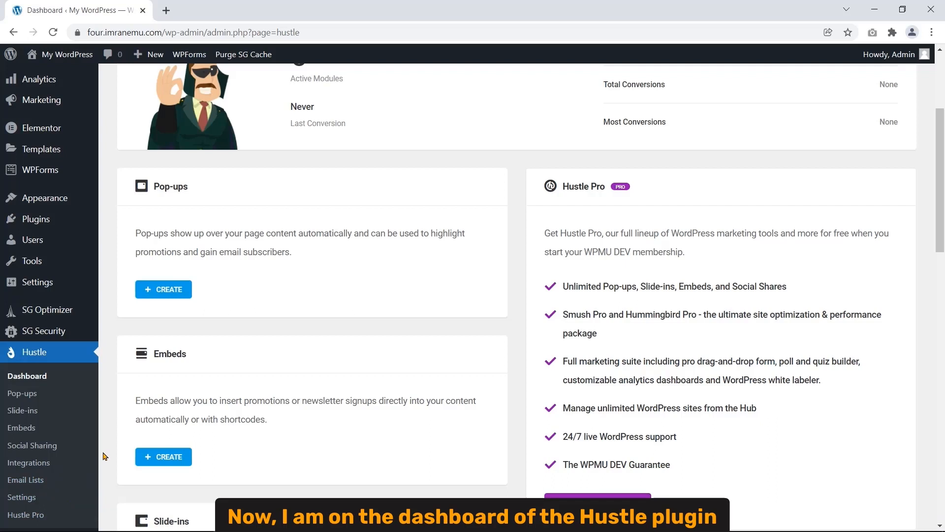
pyautogui.scroll(4, 104, 456)
pyautogui.moveTo(118, 172); pyautogui.dragTo(211, 173)
pyautogui.click(161, 200)
pyautogui.moveTo(154, 372)
pyautogui.mouseDown()
pyautogui.moveTo(178, 373)
pyautogui.moveTo(193, 388)
pyautogui.mouseUp()
pyautogui.scroll(-1, 193, 388)
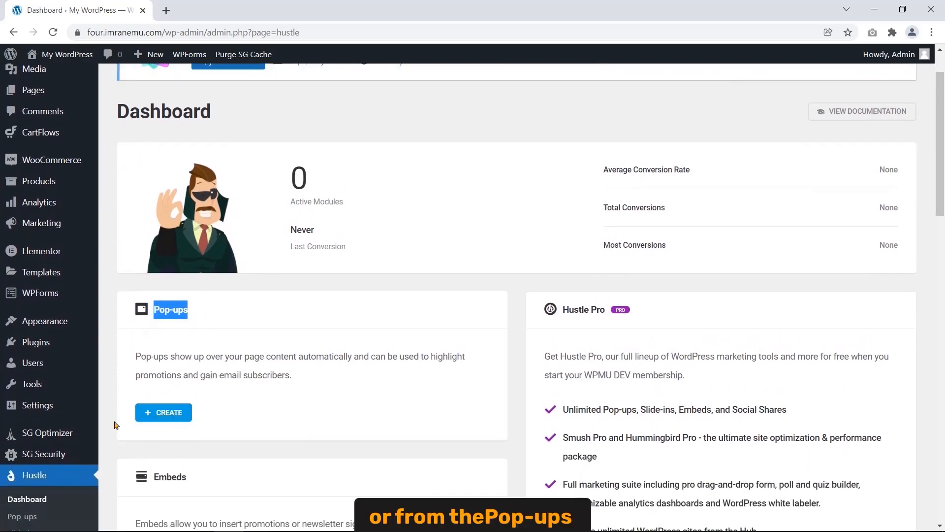
pyautogui.scroll(-2, 113, 418)
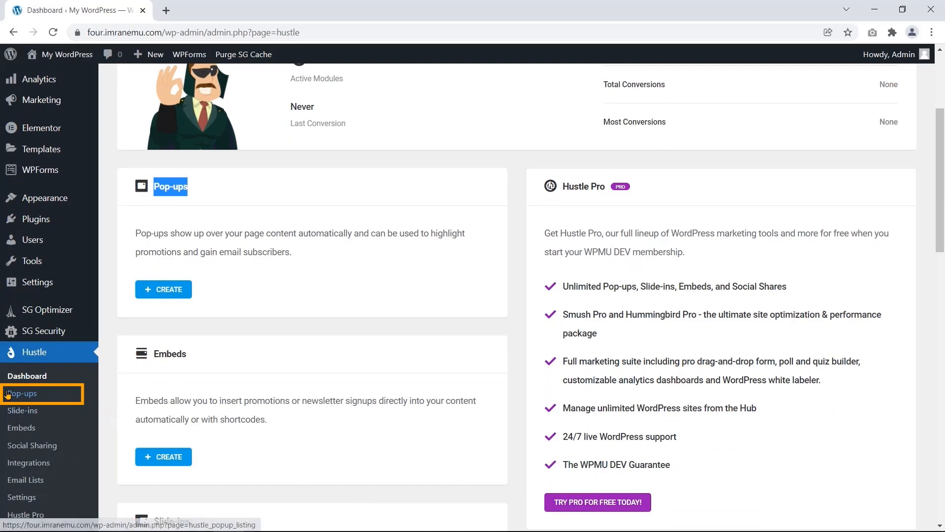
# - Go to Hustle's Pop-ups page and cancel the JSON import without choosing a file
pyautogui.click(39, 394)
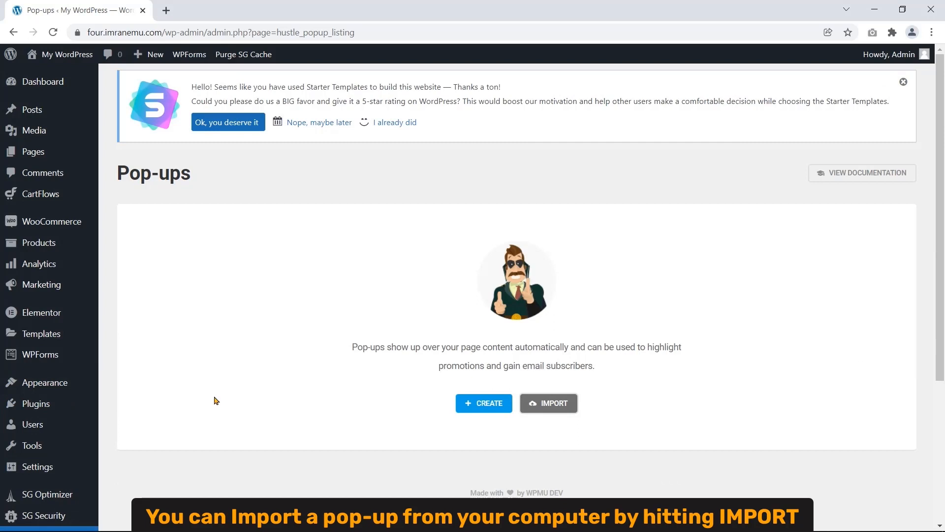
pyautogui.click(545, 413)
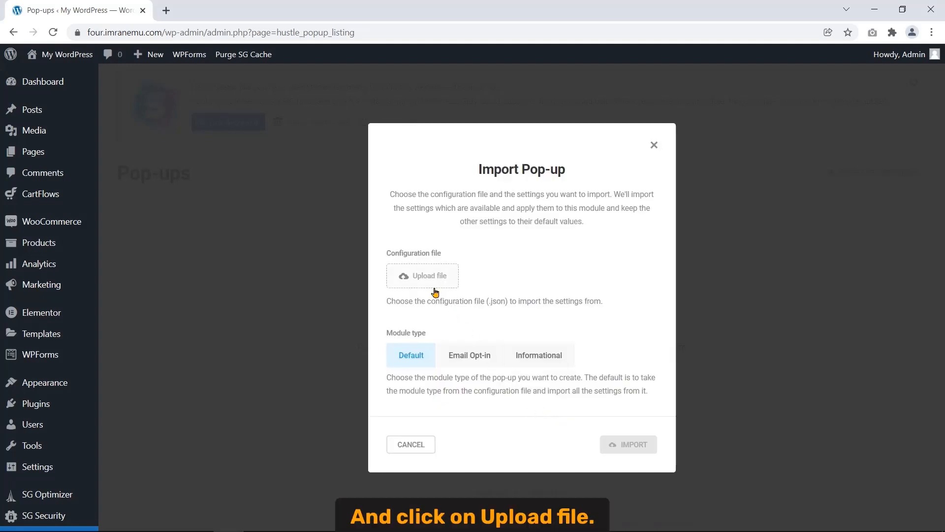
pyautogui.click(428, 276)
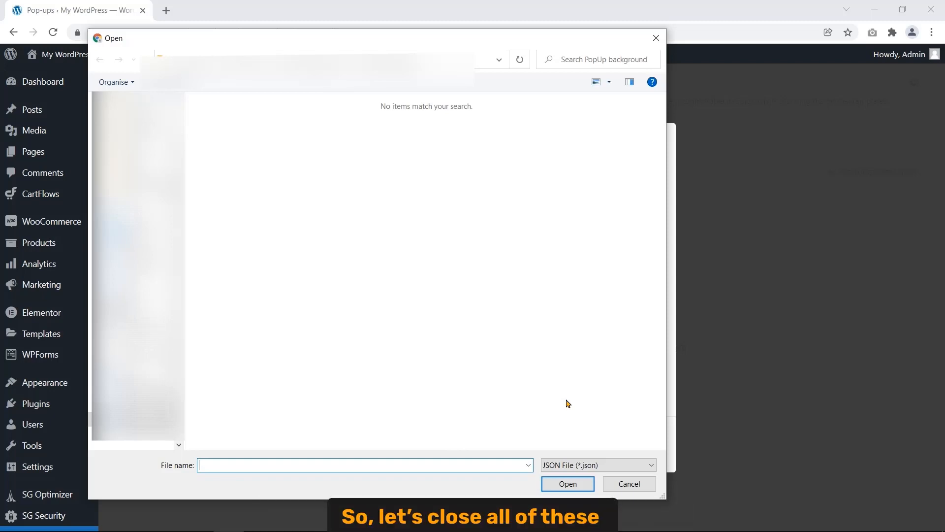
pyautogui.click(657, 44)
pyautogui.click(654, 146)
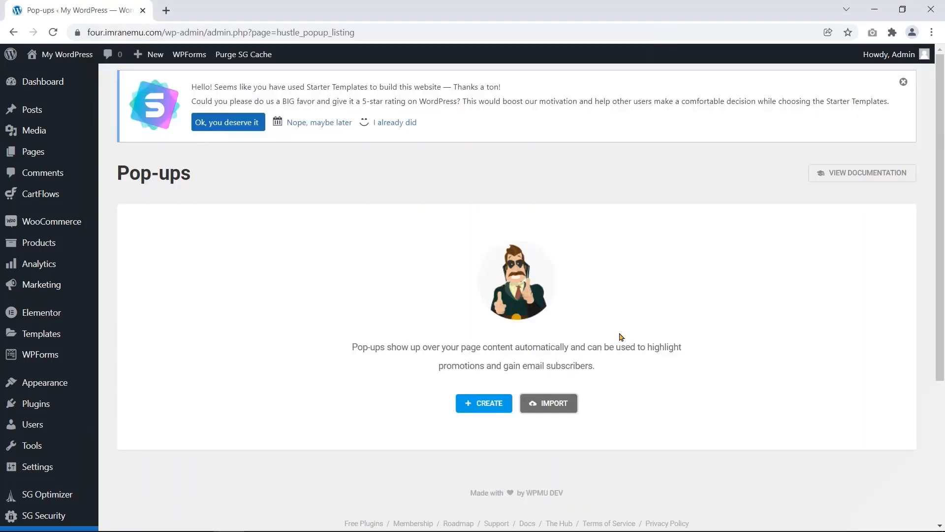
# - Create a pop-up named 'Discount newsletter', keep the Email Opt-in type, and continue to templates
pyautogui.click(471, 410)
pyautogui.moveTo(477, 185); pyautogui.dragTo(575, 196)
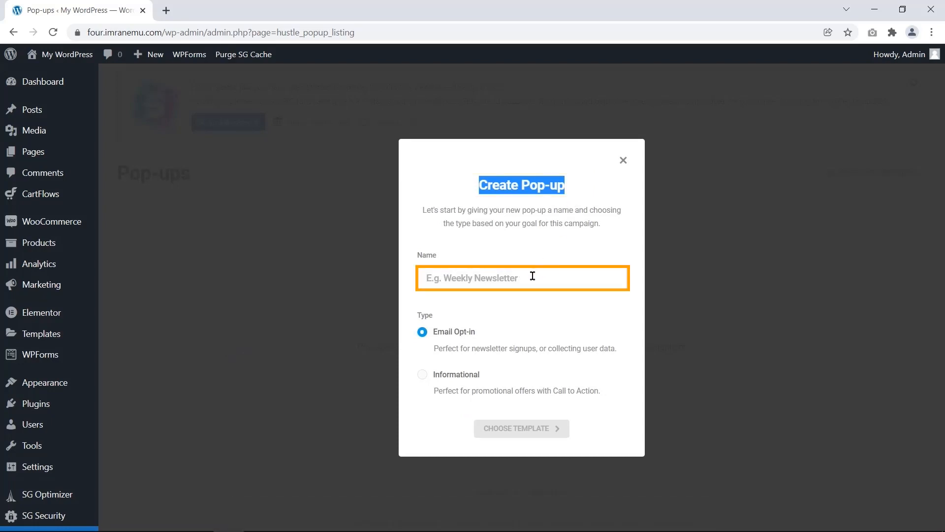
pyautogui.moveTo(438, 255); pyautogui.dragTo(416, 251)
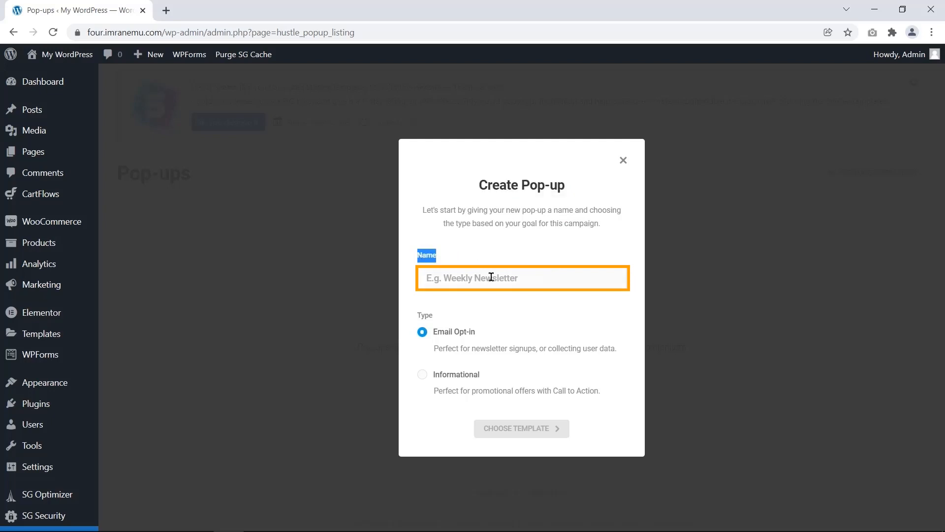
pyautogui.click(528, 280)
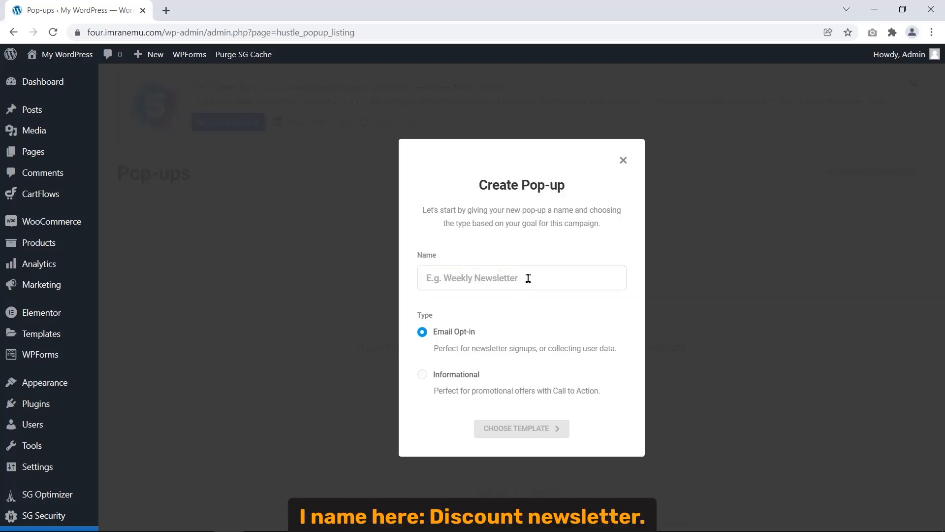
pyautogui.write('Dis')
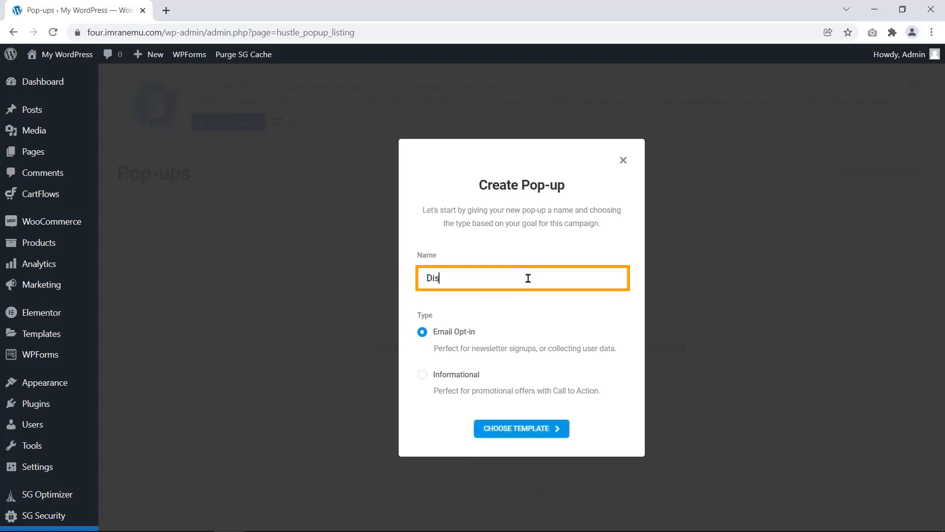
pyautogui.write('count newsletter')
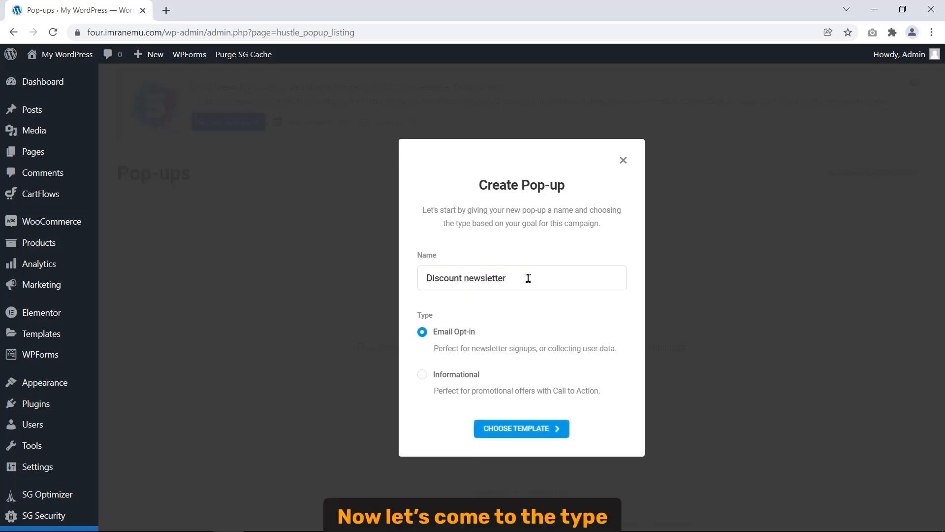
pyautogui.moveTo(434, 318); pyautogui.dragTo(416, 324)
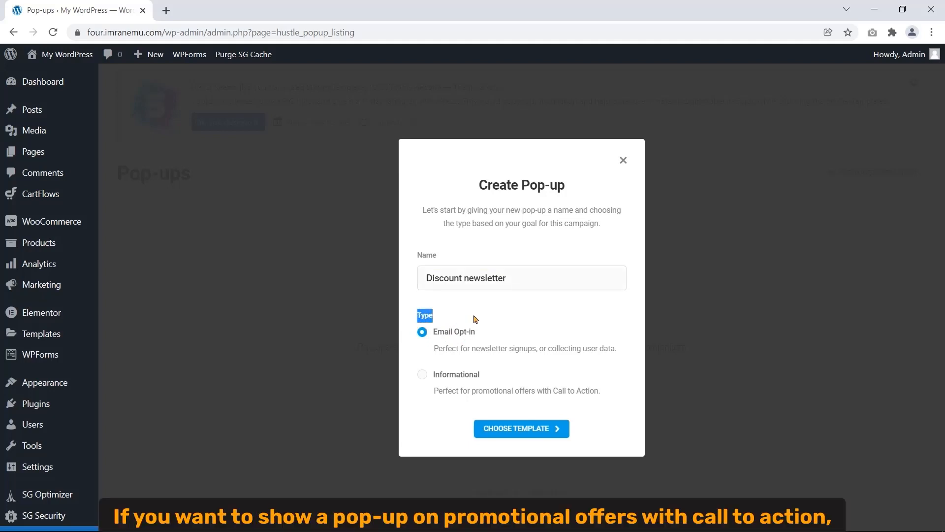
pyautogui.moveTo(433, 392); pyautogui.dragTo(610, 394)
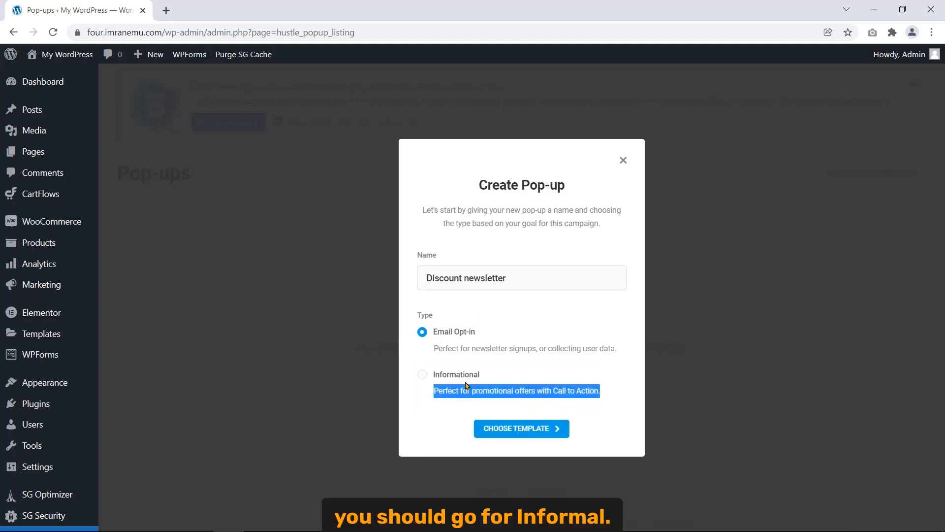
pyautogui.click(421, 374)
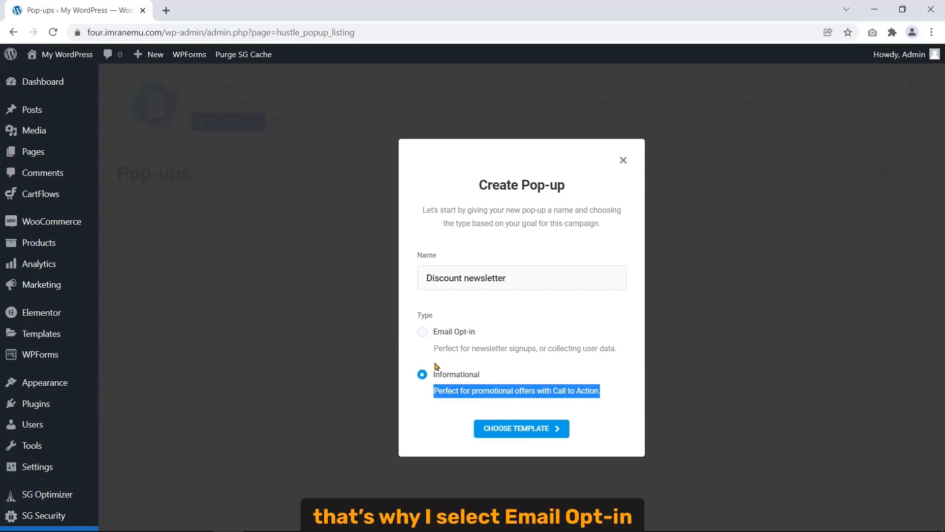
pyautogui.click(425, 334)
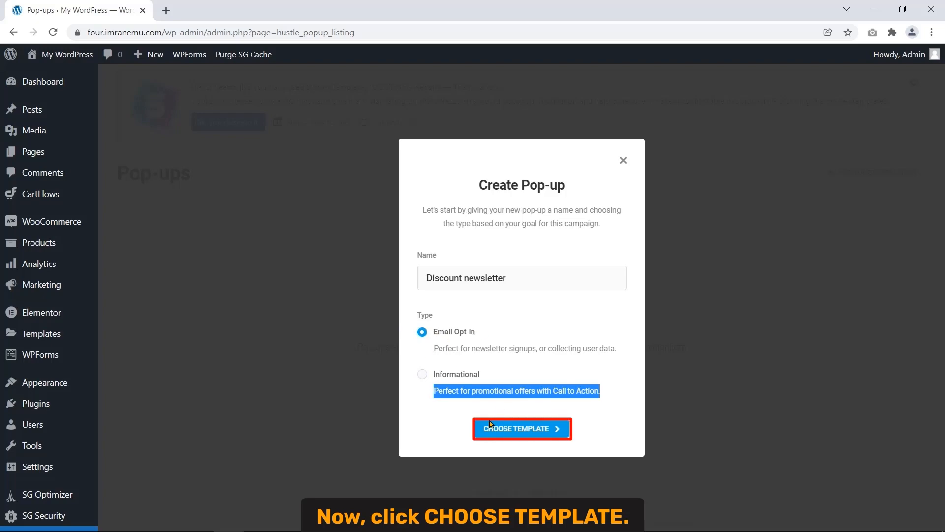
pyautogui.click(534, 435)
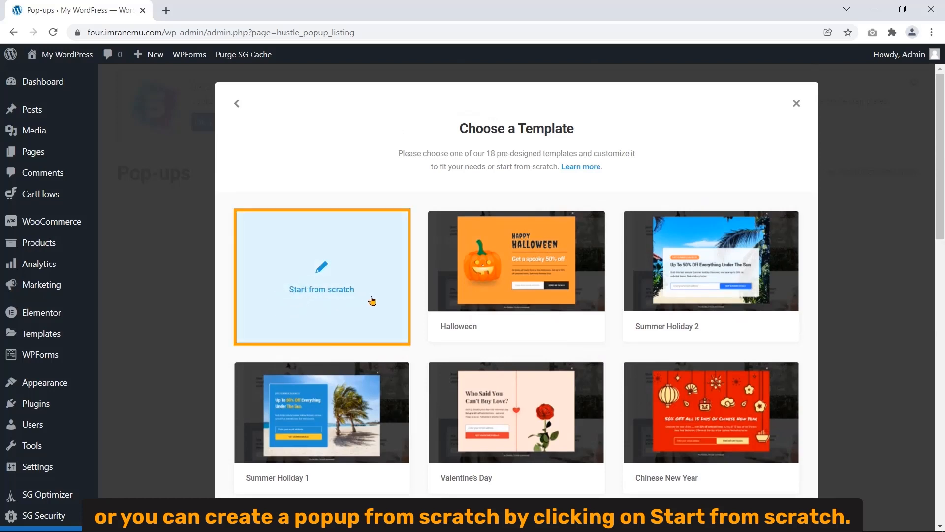
# - Scroll down to the Give Away template and open its preview
pyautogui.scroll(-5, 416, 340)
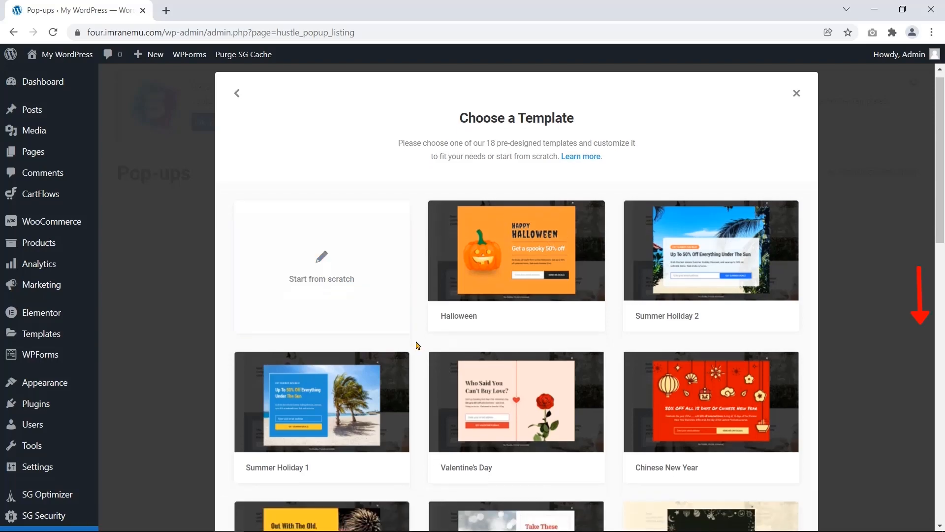
pyautogui.scroll(-10, 416, 334)
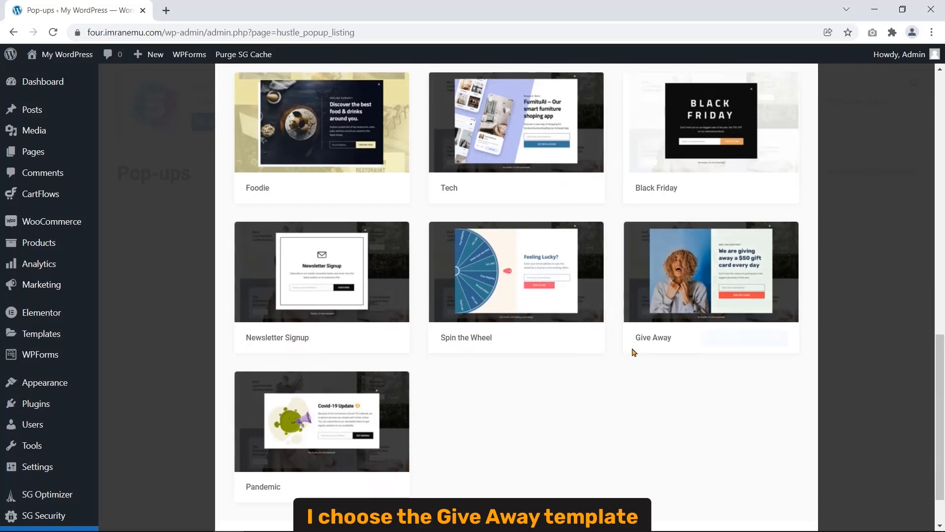
pyautogui.moveTo(635, 338); pyautogui.dragTo(677, 338)
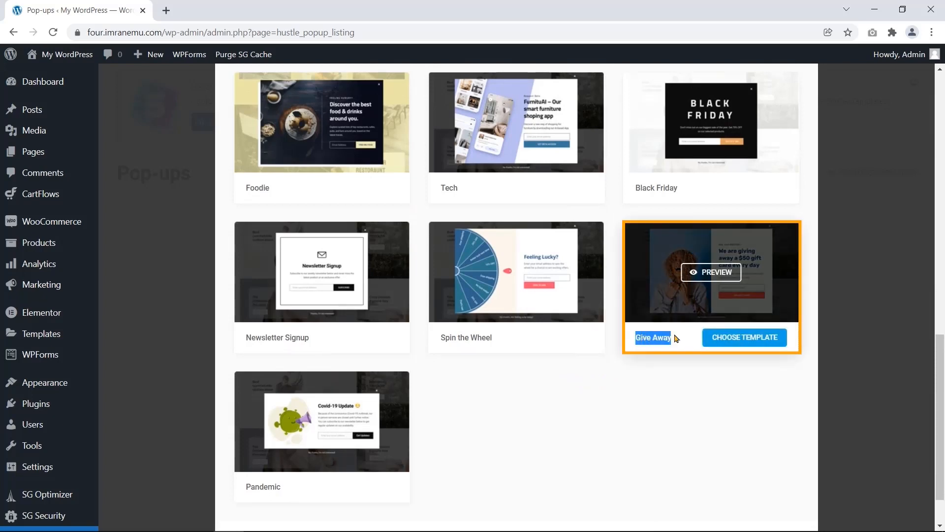
pyautogui.click(667, 383)
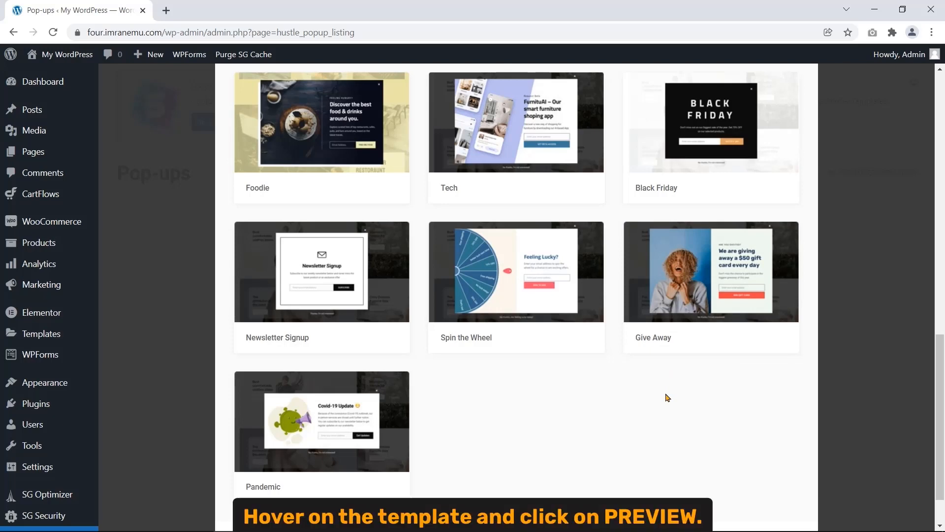
pyautogui.moveTo(688, 295)
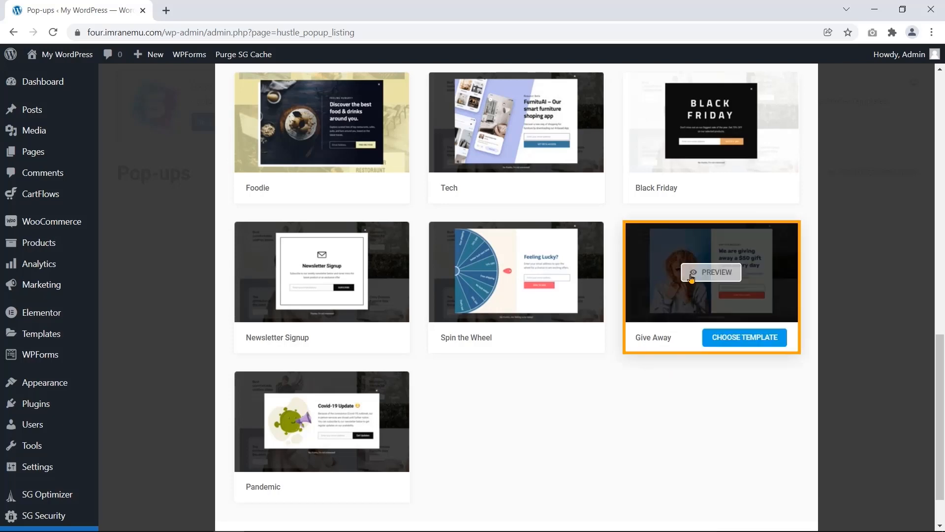
pyautogui.click(710, 278)
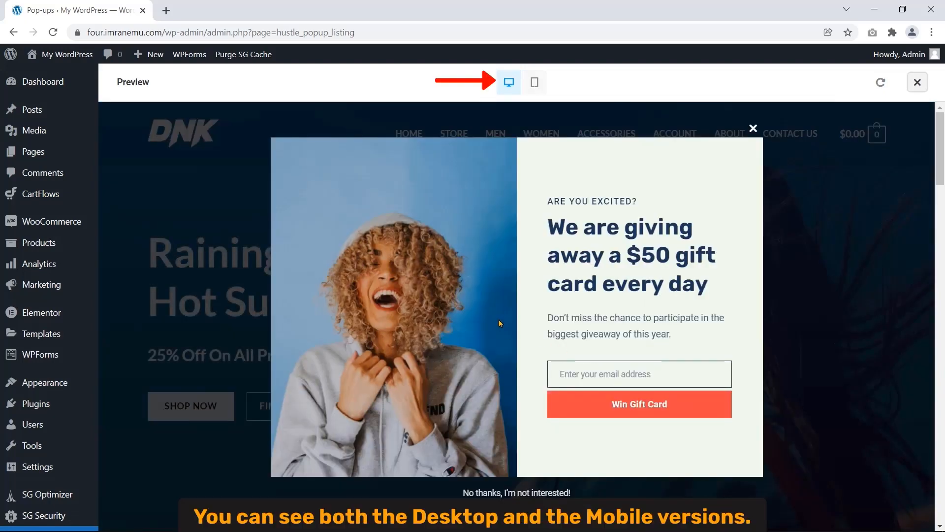
# - View the Give Away template in mobile and desktop layouts, then close the preview
pyautogui.click(535, 84)
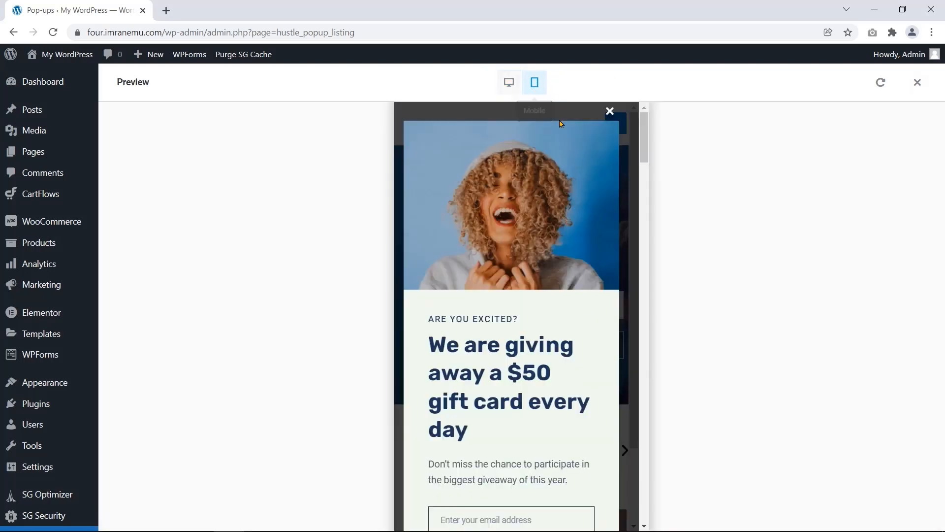
pyautogui.moveTo(644, 146); pyautogui.dragTo(658, 118)
pyautogui.scroll(-5, 575, 236)
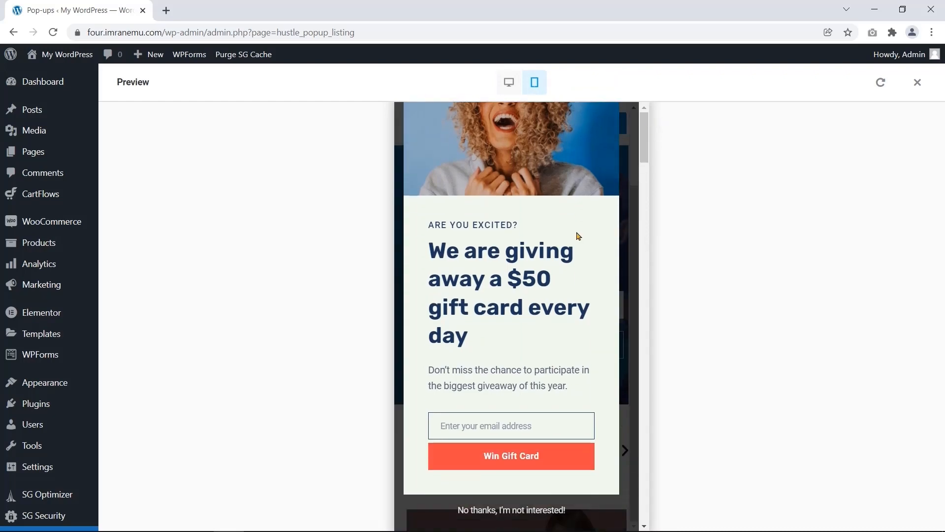
pyautogui.scroll(2, 574, 241)
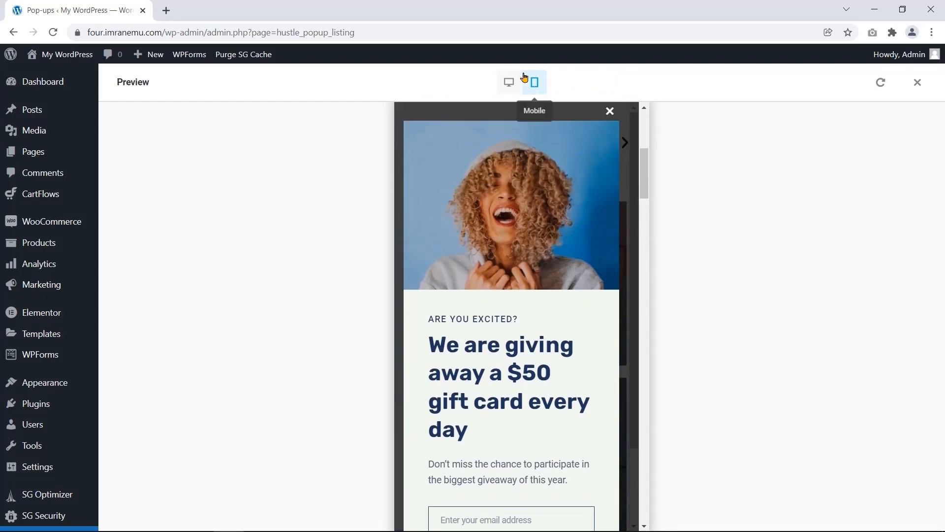
pyautogui.click(509, 83)
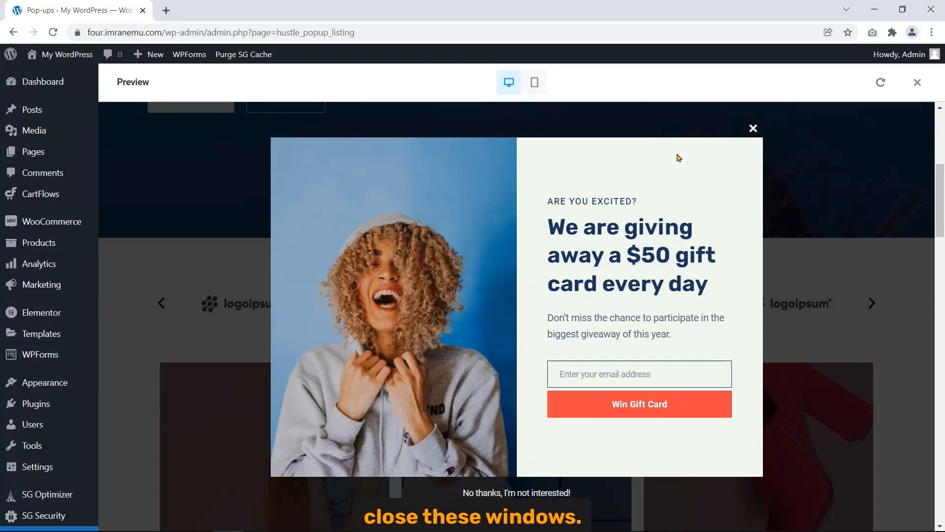
pyautogui.click(753, 128)
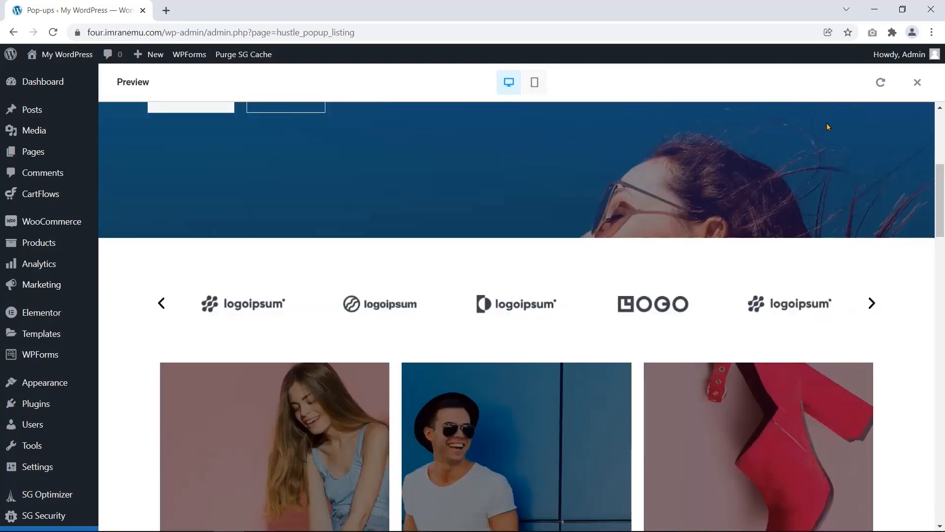
pyautogui.click(919, 84)
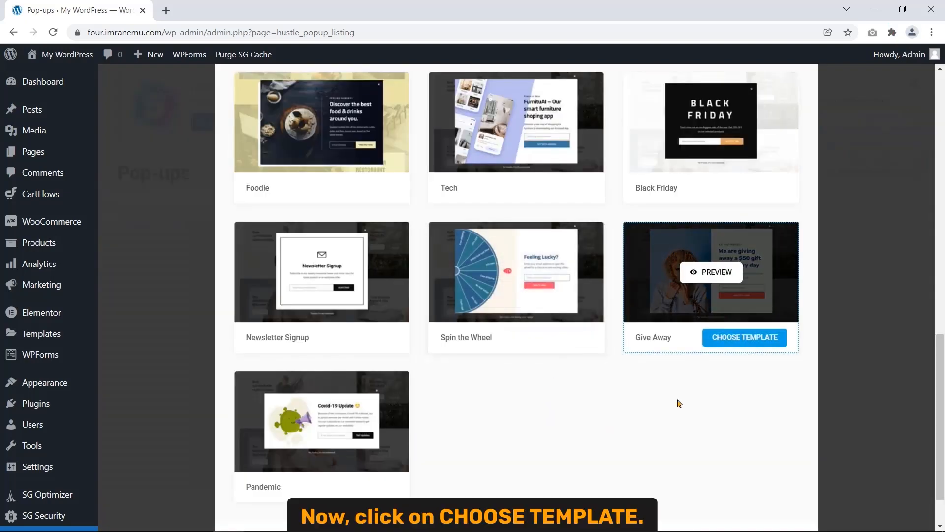
# - Build the pop-up from Give Away, rename it 'Newsletter popup', publish, and dismiss the confirmation
pyautogui.click(726, 340)
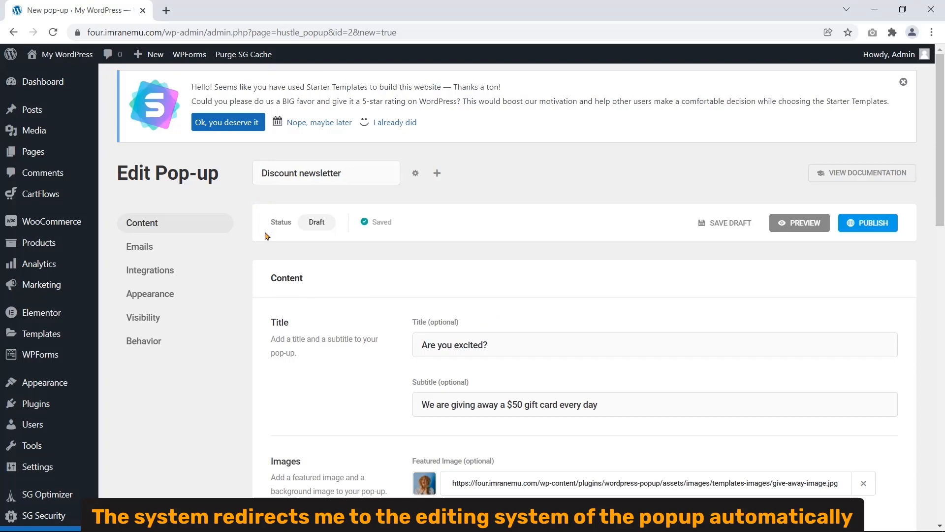
pyautogui.moveTo(117, 178); pyautogui.dragTo(223, 177)
pyautogui.click(242, 183)
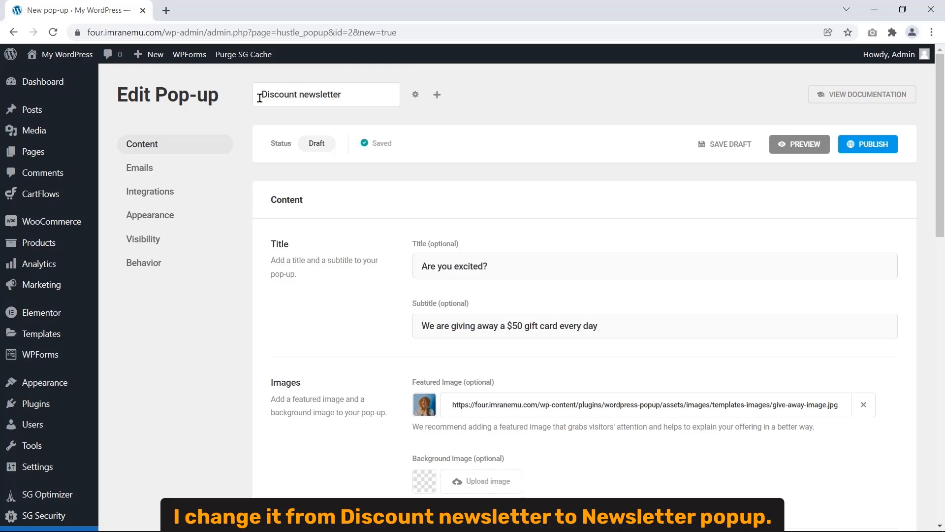
pyautogui.moveTo(260, 99); pyautogui.dragTo(363, 81)
pyautogui.write('Newsletter popup')
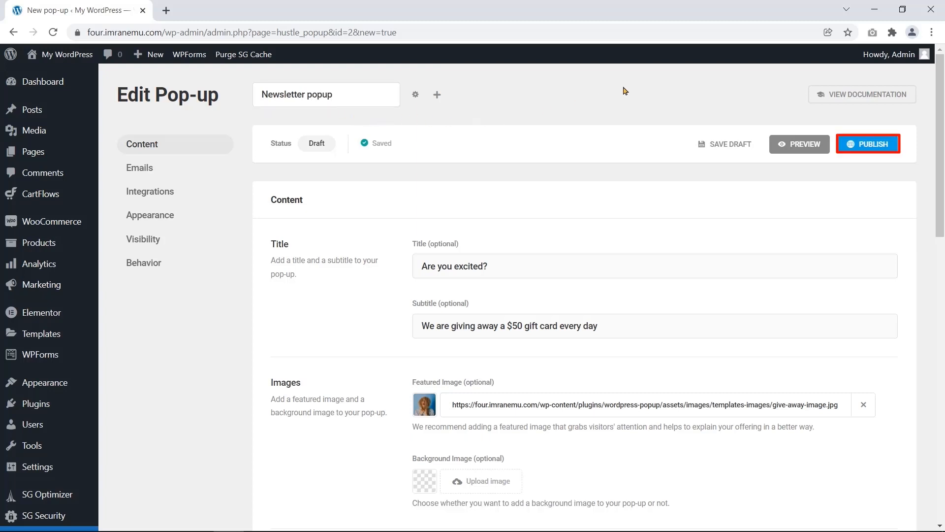
pyautogui.click(866, 146)
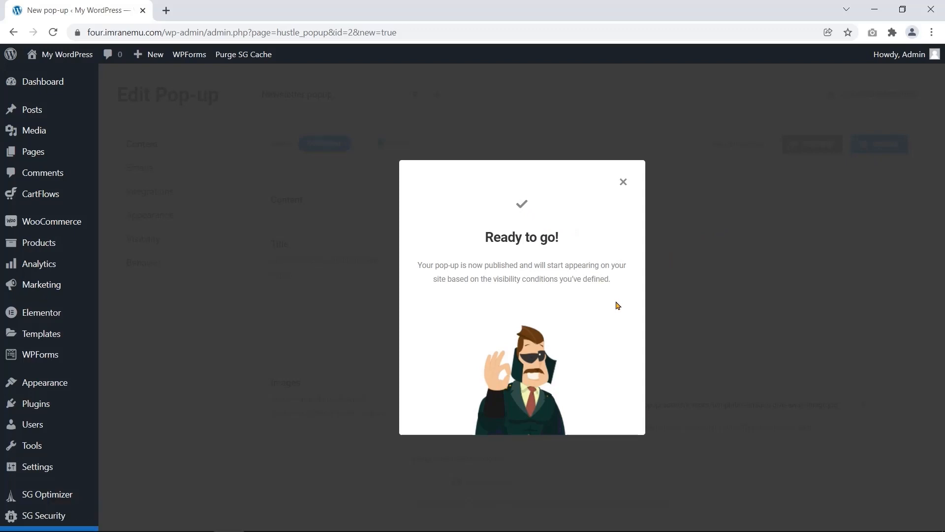
pyautogui.click(623, 181)
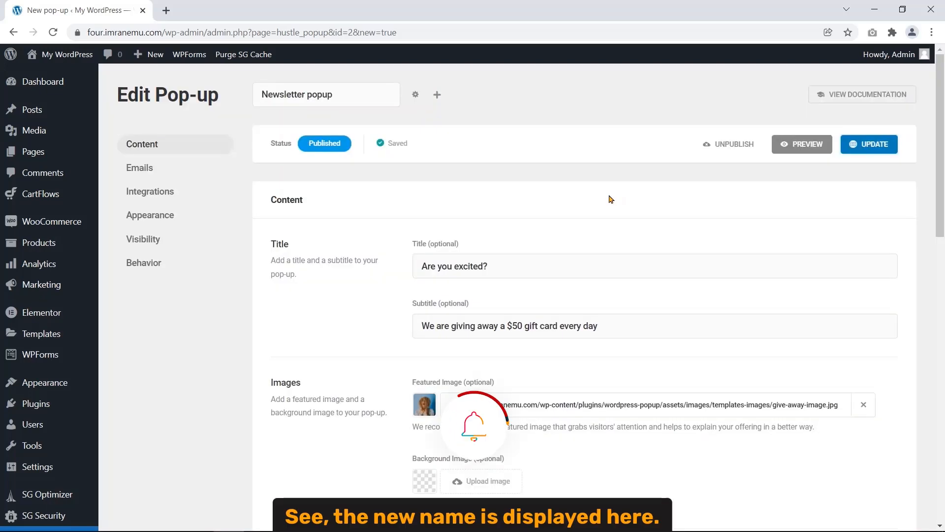
# - Change the pop-up title to 'ARE YOU GETTING EXCITED?'
pyautogui.moveTo(341, 93); pyautogui.dragTo(261, 94)
pyautogui.click(304, 254)
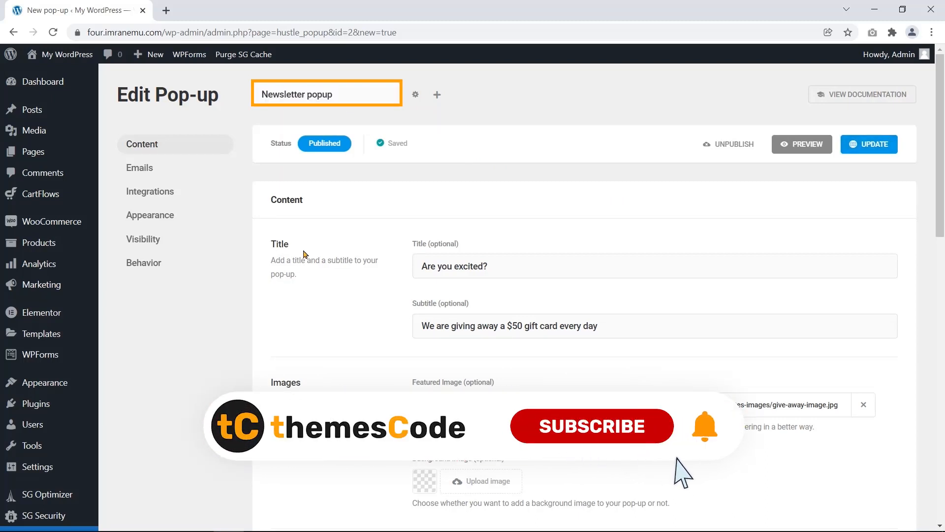
pyautogui.doubleClick(279, 244)
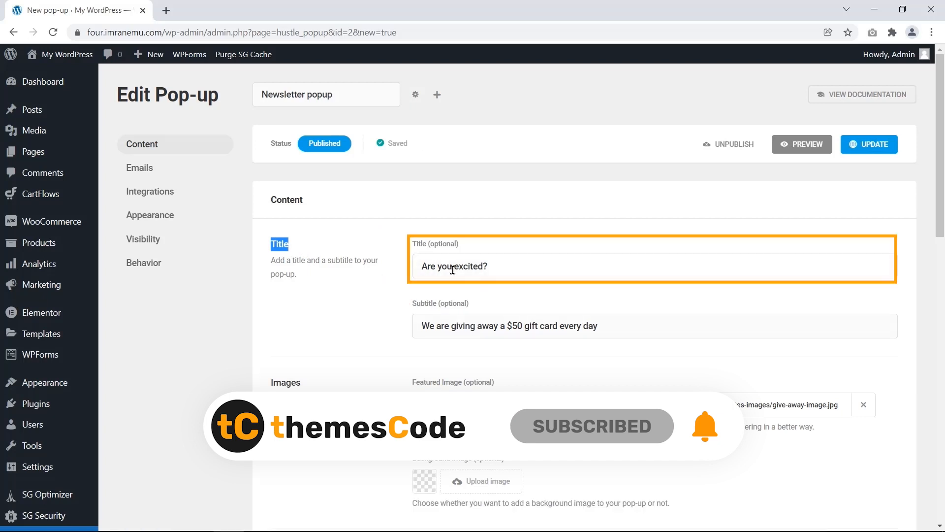
pyautogui.tripleClick(452, 269)
pyautogui.write('ARE YOU GETTING EXCI')
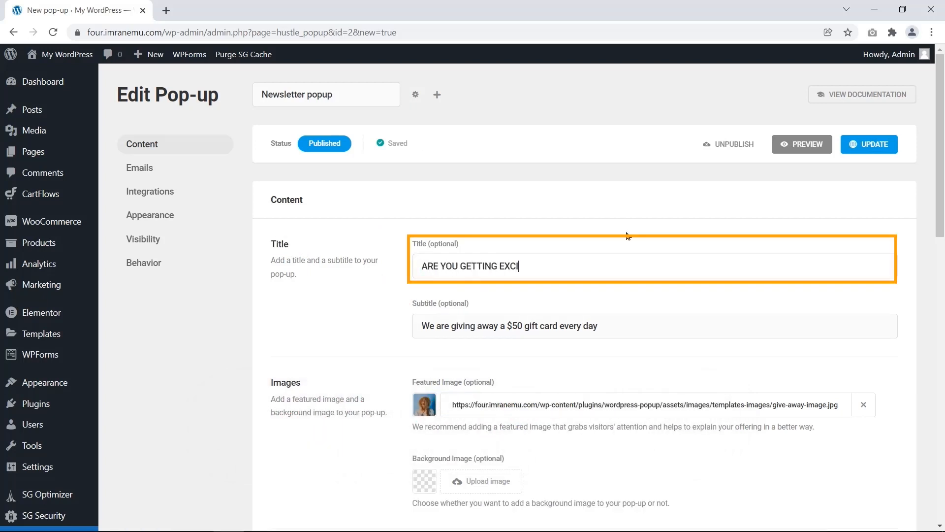
pyautogui.write('TED?')
# - Replace the subtitle with 'We are giving away discount offers every day'
pyautogui.click(512, 327)
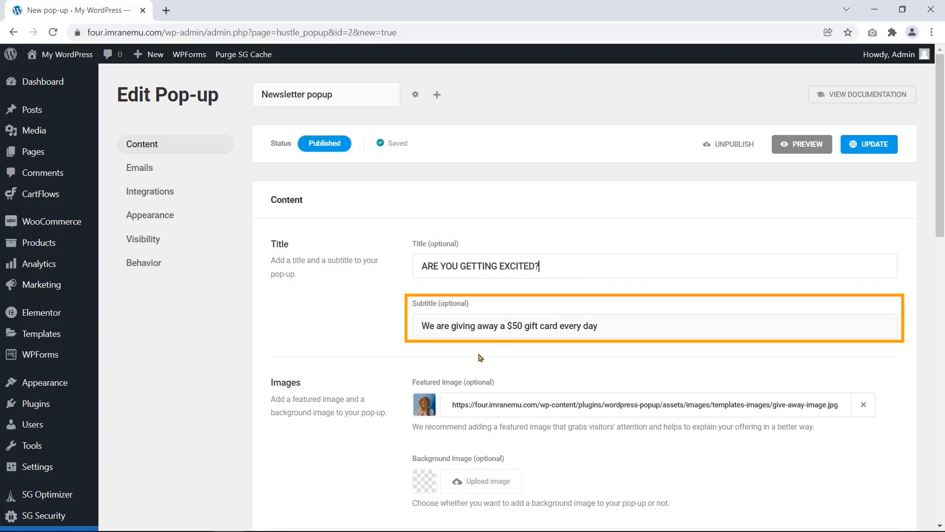
pyautogui.tripleClick(474, 326)
pyautogui.write('W')
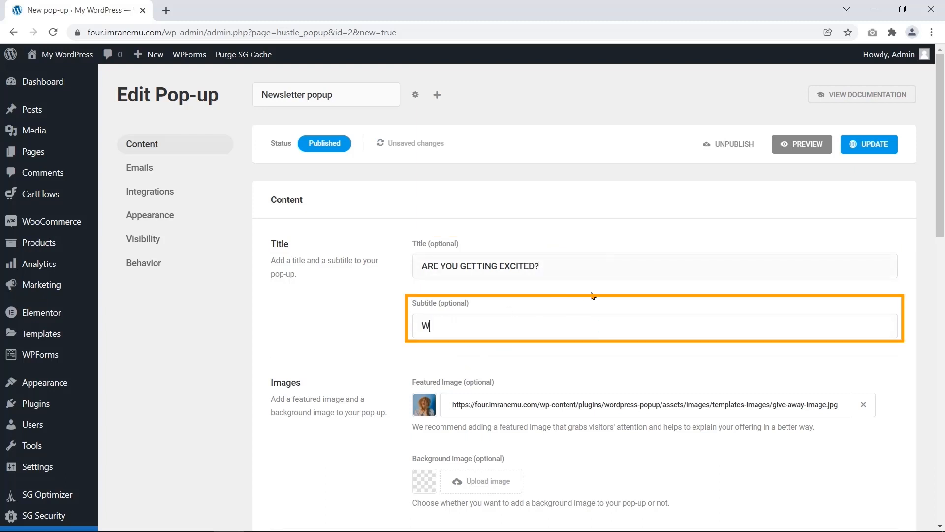
pyautogui.write('e are giving away discount offers every day')
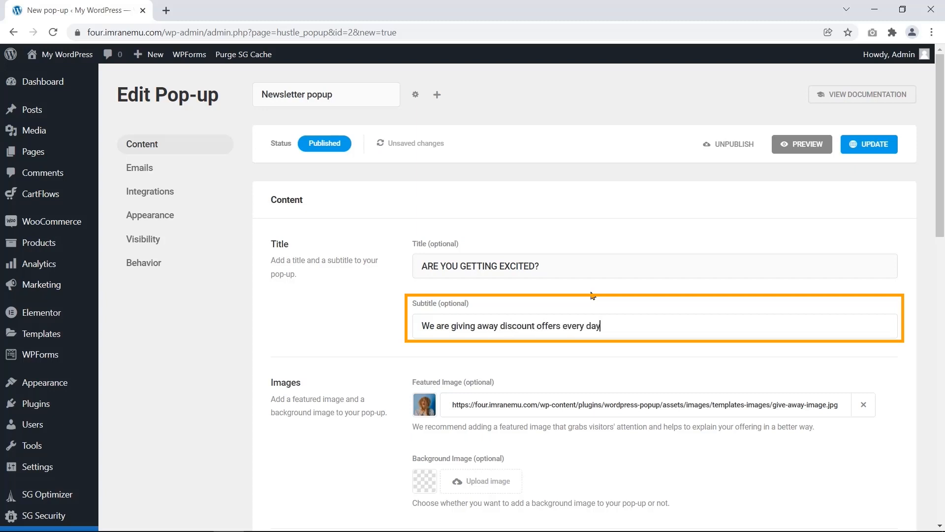
# - Upload featured.jpg from the computer and use it as the pop-up's featured image
pyautogui.scroll(-1, 394, 315)
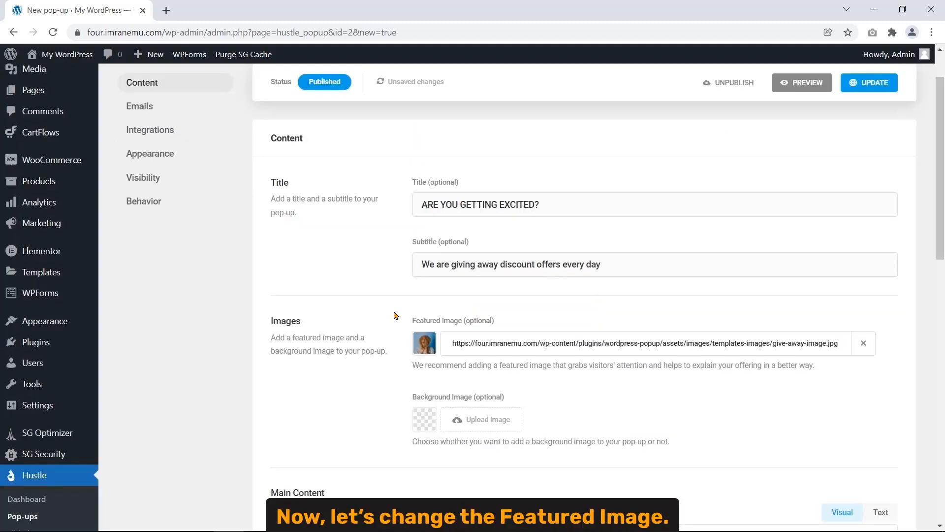
pyautogui.moveTo(412, 321); pyautogui.dragTo(463, 325)
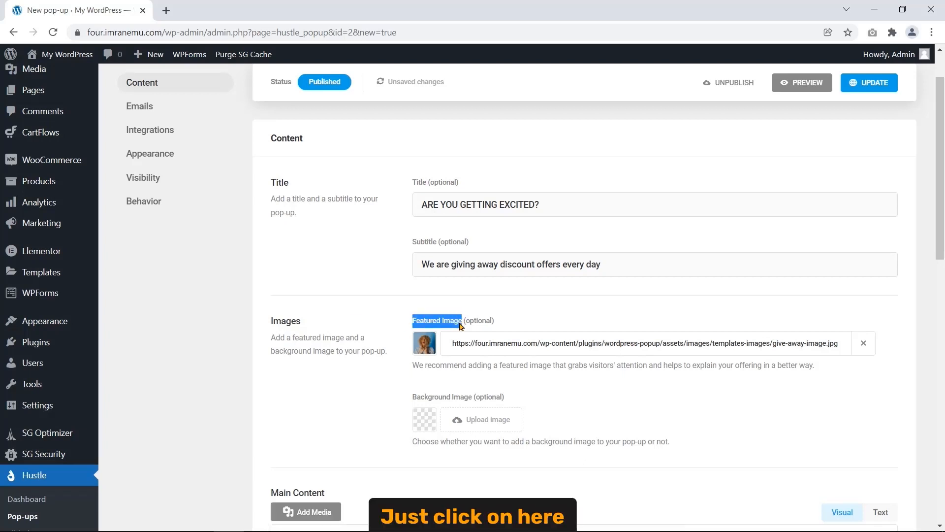
pyautogui.moveTo(428, 351)
pyautogui.click(426, 343)
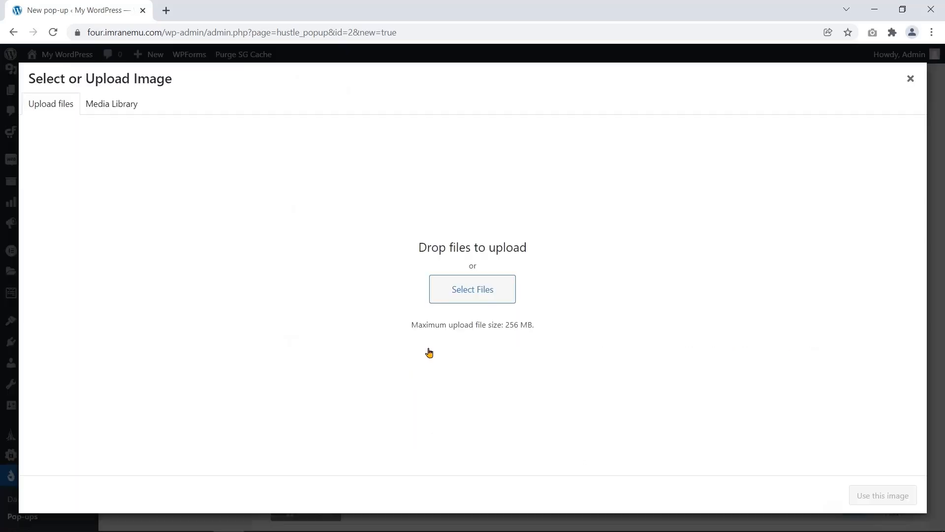
pyautogui.click(474, 301)
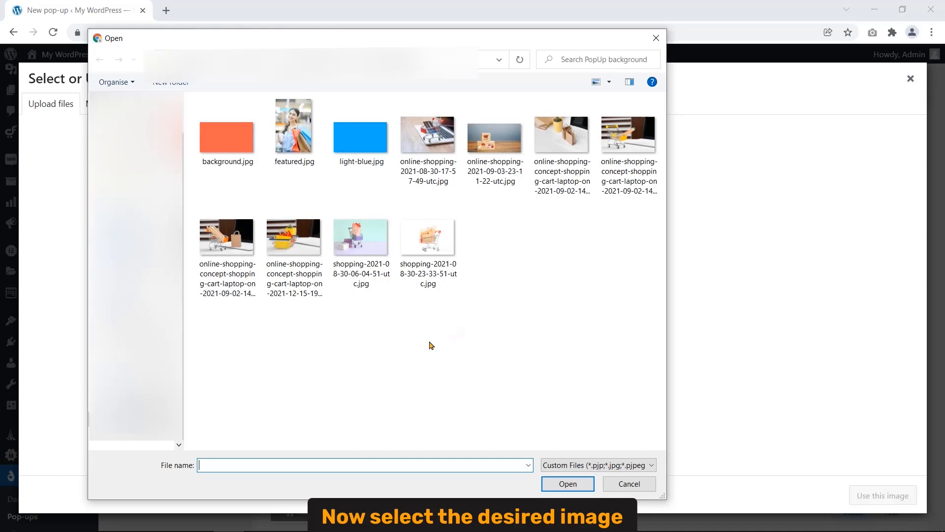
pyautogui.click(294, 149)
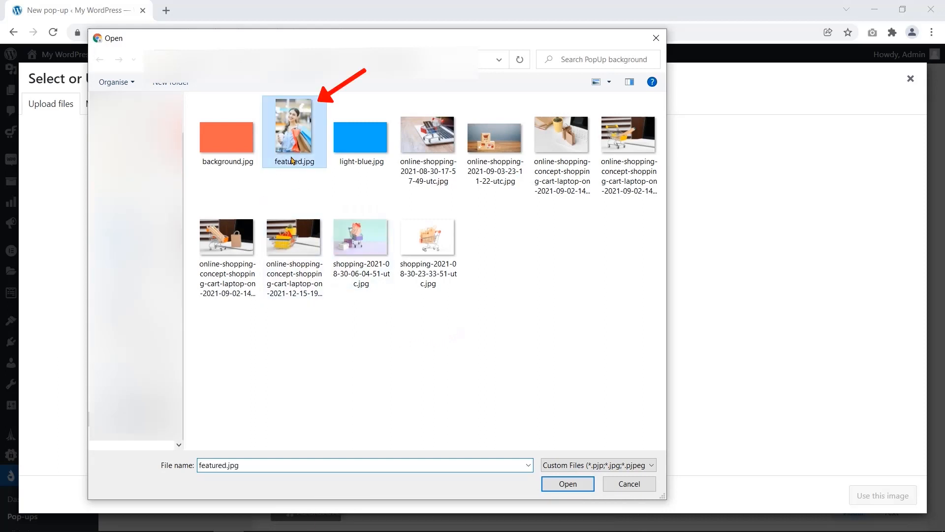
pyautogui.click(564, 484)
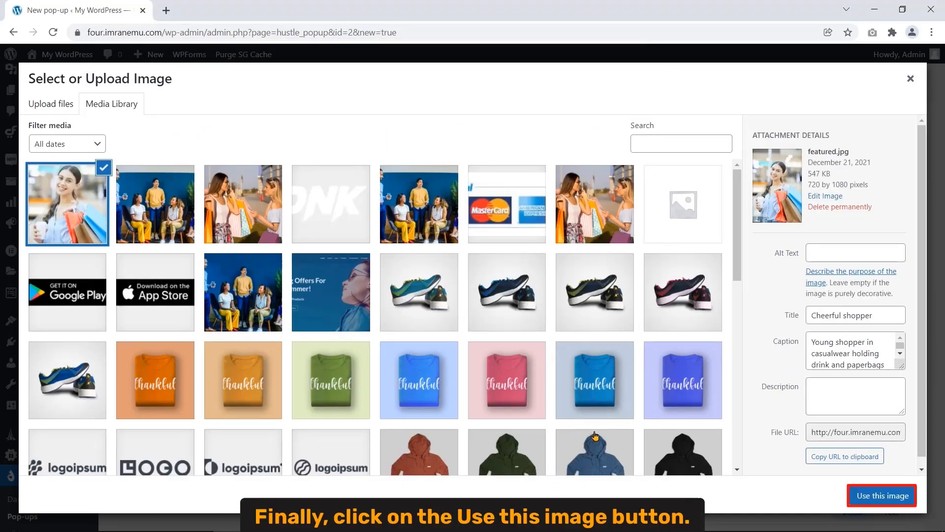
pyautogui.click(859, 498)
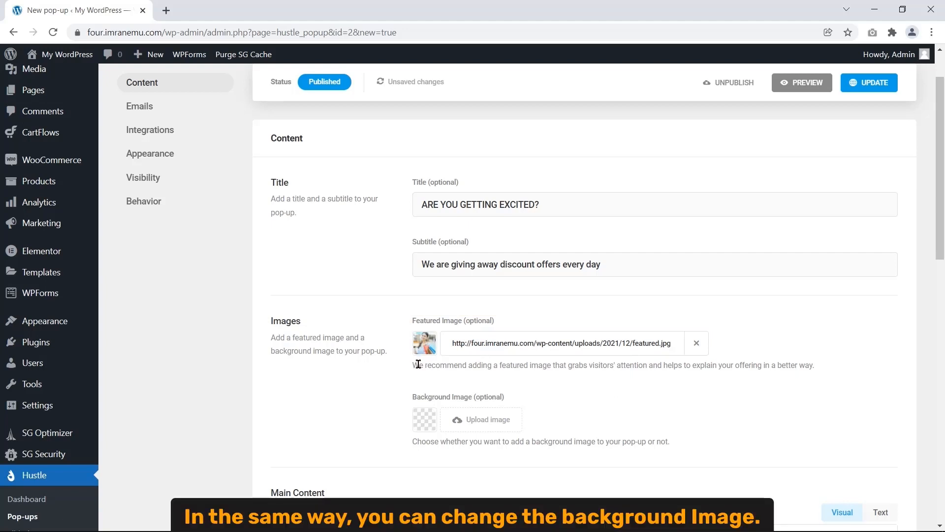
# - Upload the orange background.jpg and apply it as the pop-up's background image
pyautogui.click(471, 422)
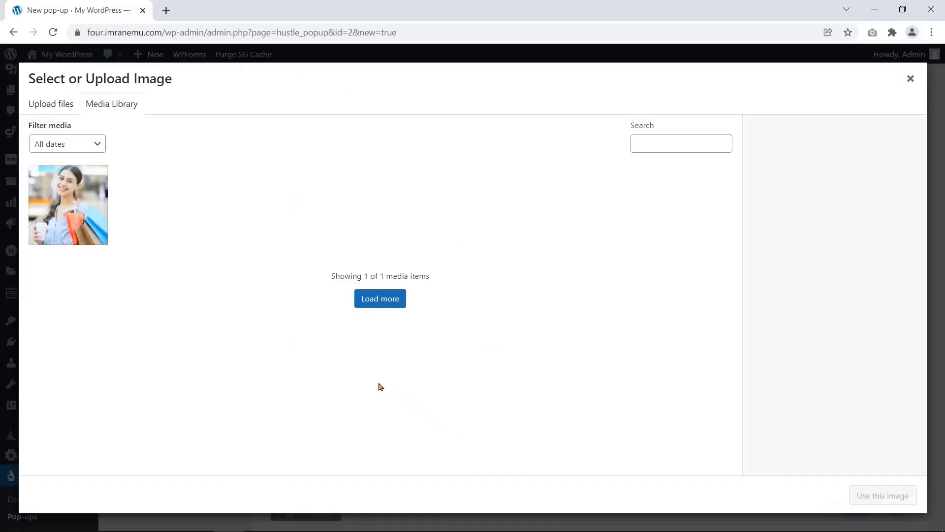
pyautogui.click(66, 104)
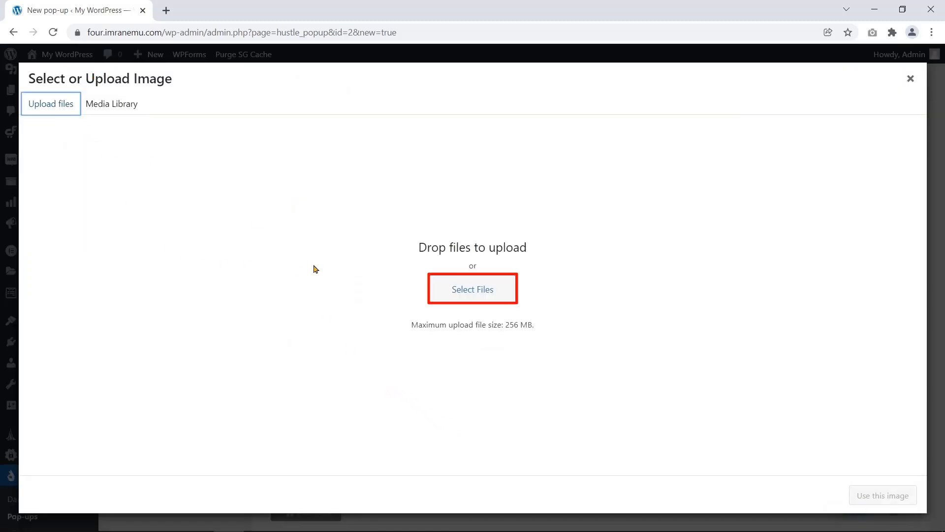
pyautogui.click(445, 297)
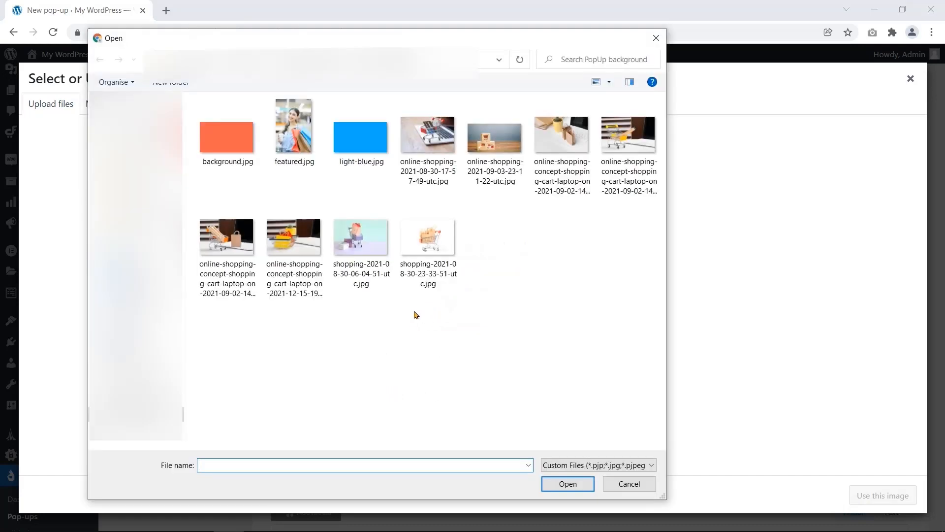
pyautogui.click(236, 160)
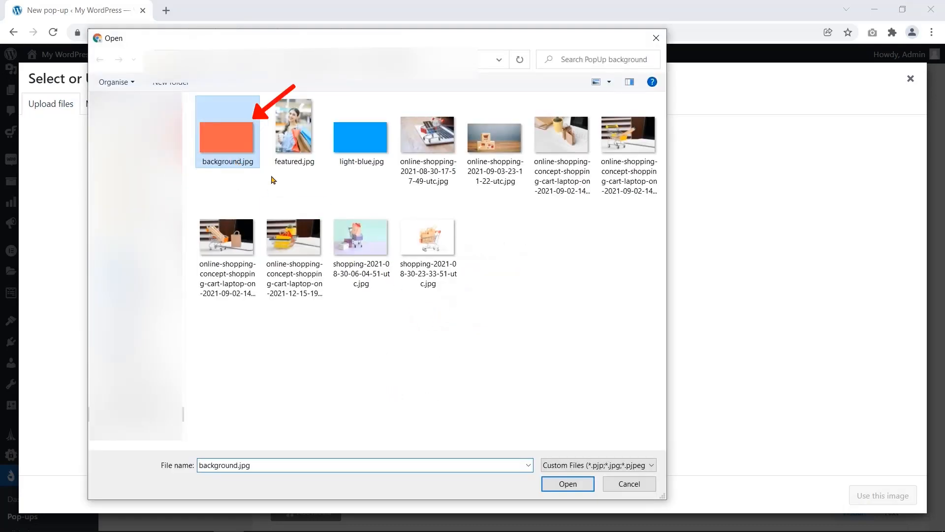
pyautogui.click(561, 485)
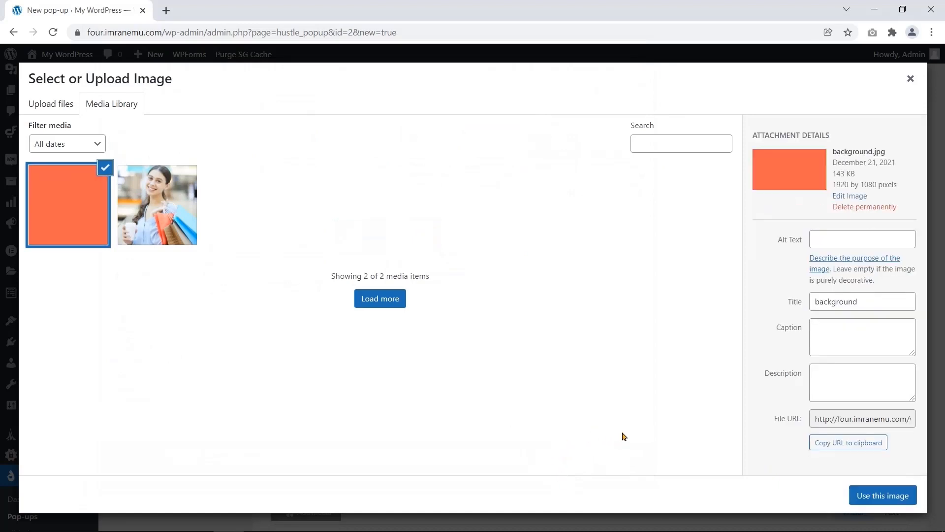
pyautogui.click(869, 495)
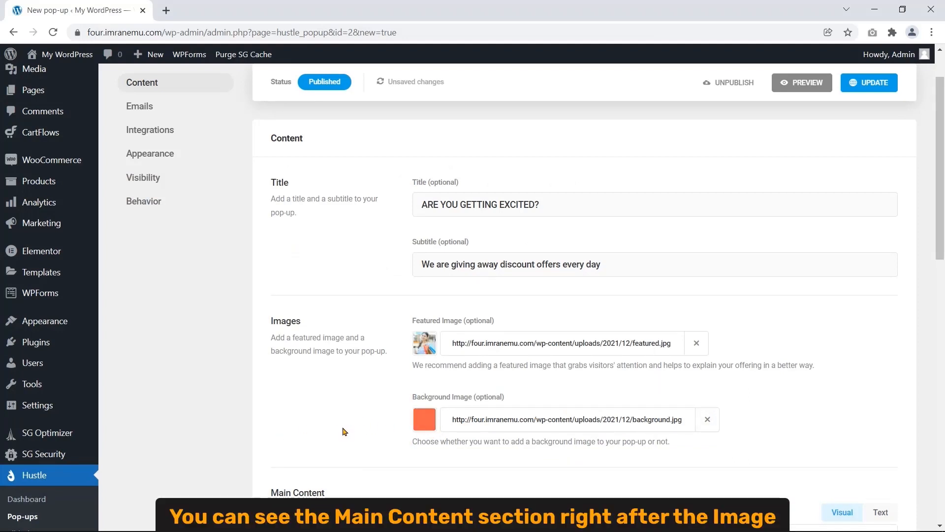
# - Replace the Main Content paragraph with 'Get the latest trends for a lower price.'
pyautogui.scroll(-2, 288, 426)
pyautogui.moveTo(271, 369); pyautogui.dragTo(335, 369)
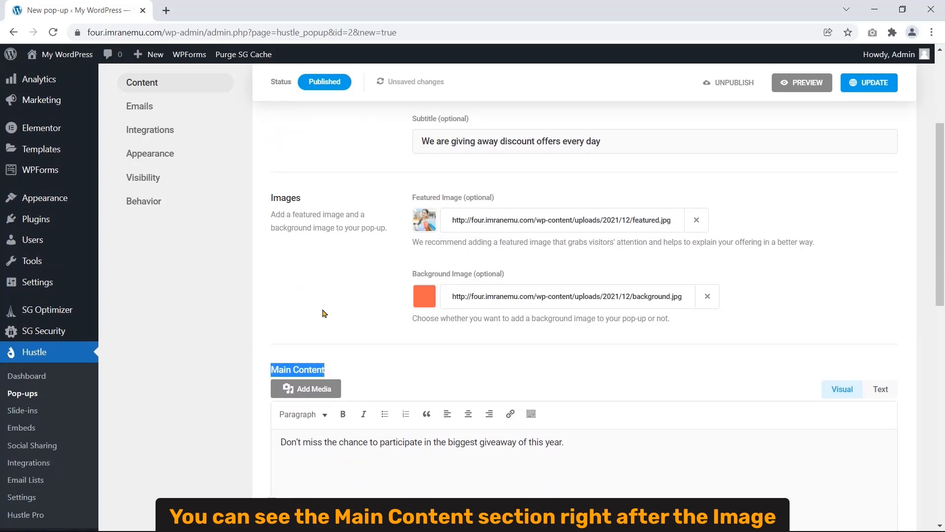
pyautogui.scroll(-4, 253, 363)
pyautogui.scroll(2, 253, 363)
pyautogui.scroll(-1, 253, 362)
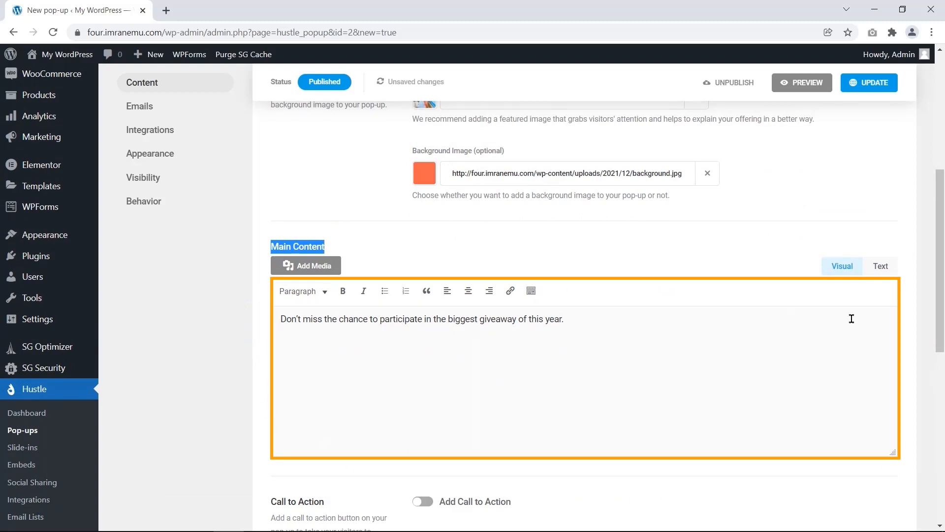
pyautogui.moveTo(565, 319); pyautogui.dragTo(264, 316)
pyautogui.write('Get the latest trends for a lower price')
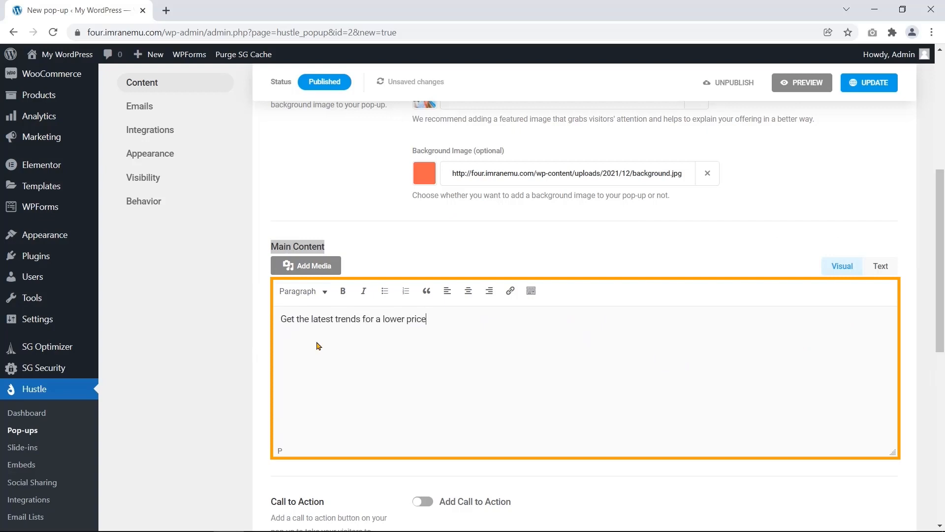
pyautogui.write('.')
pyautogui.scroll(-5, 256, 339)
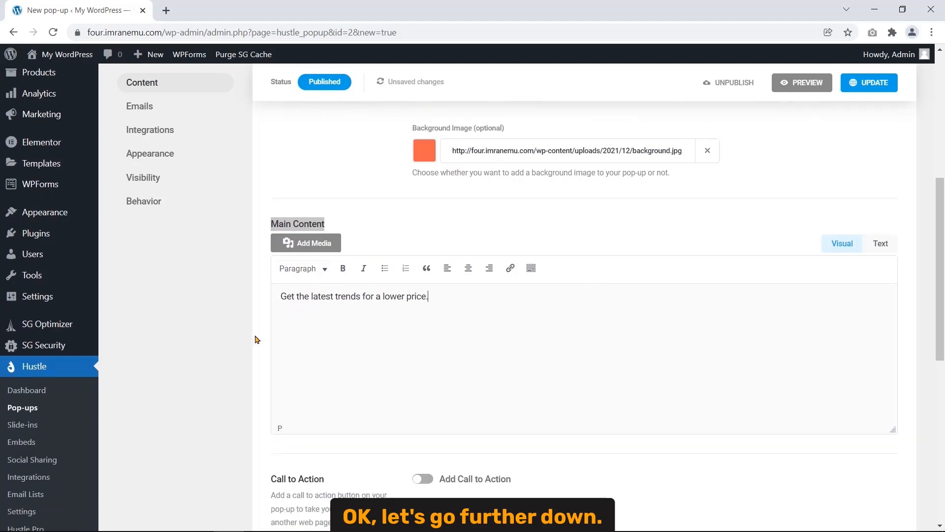
pyautogui.scroll(-1, 255, 339)
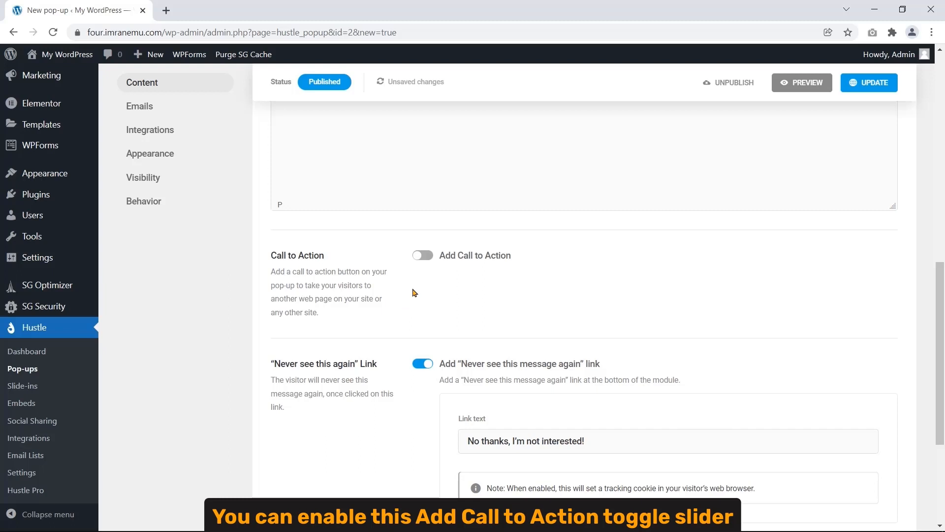
# - Leave Add Call to Action off and change the link text to 'Never see this again.'
pyautogui.click(430, 255)
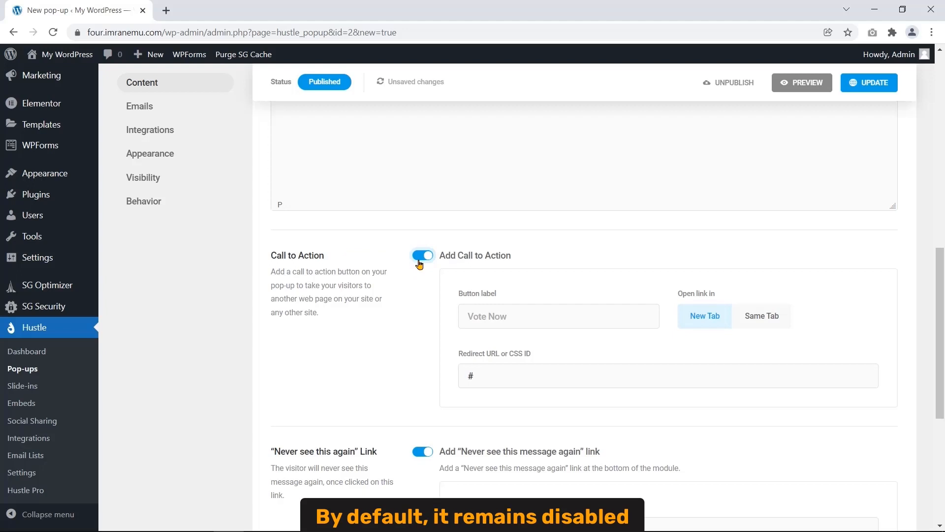
pyautogui.click(419, 260)
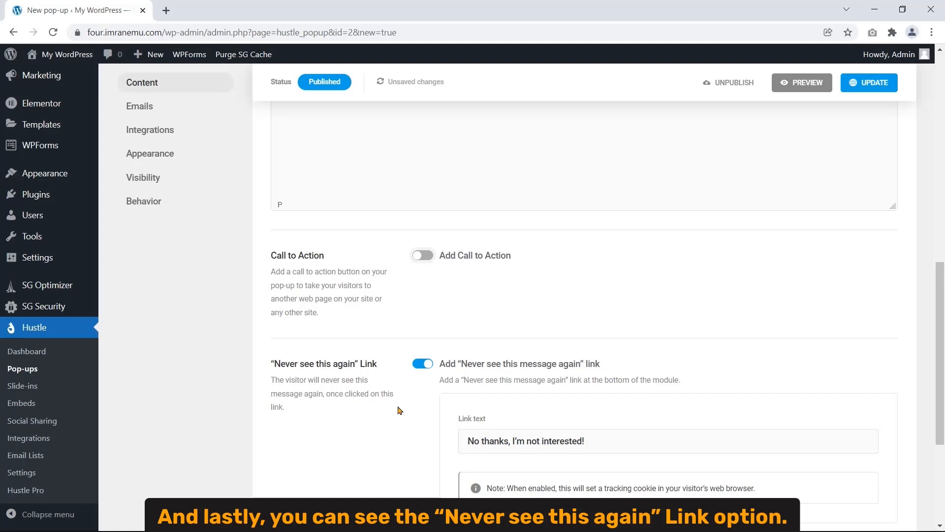
pyautogui.moveTo(271, 366)
pyautogui.mouseDown()
pyautogui.moveTo(295, 382)
pyautogui.moveTo(352, 363)
pyautogui.moveTo(386, 367)
pyautogui.mouseUp()
pyautogui.scroll(-3, 394, 367)
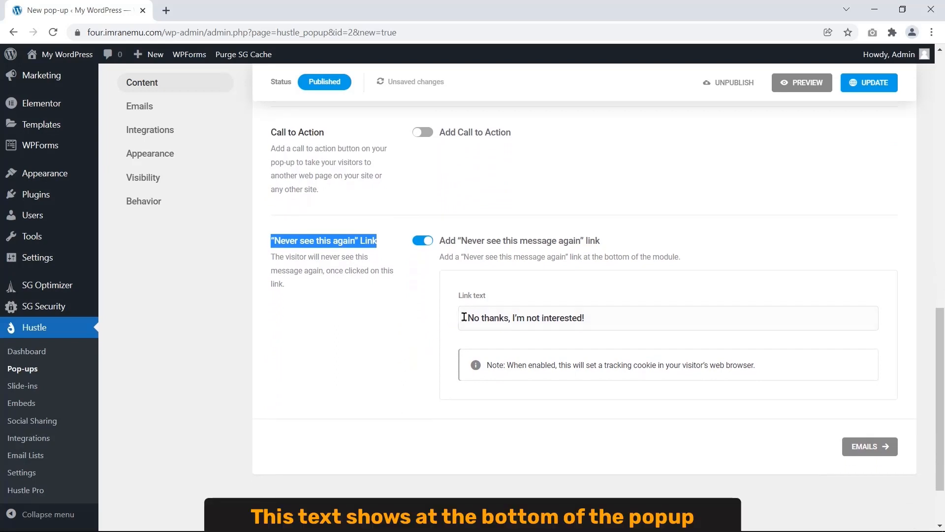
pyautogui.moveTo(466, 317); pyautogui.dragTo(595, 324)
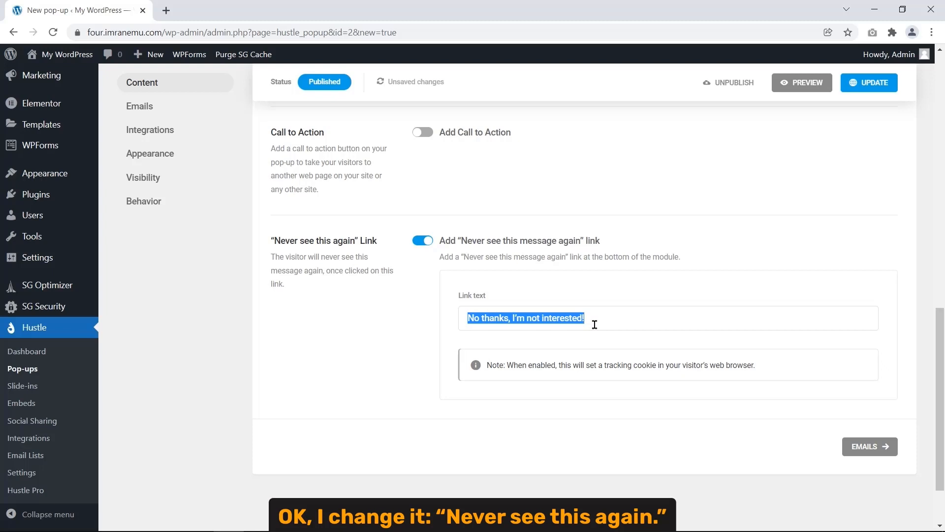
pyautogui.write('Never see this again')
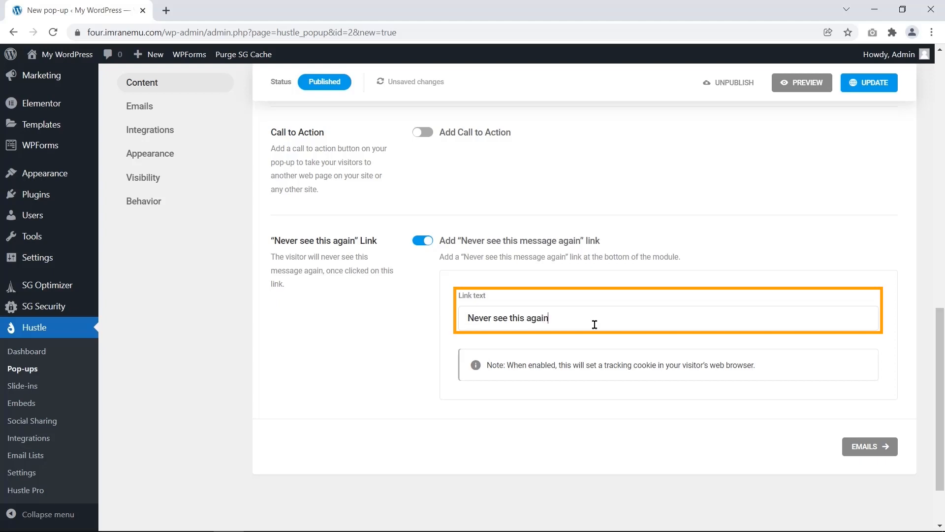
pyautogui.write('.')
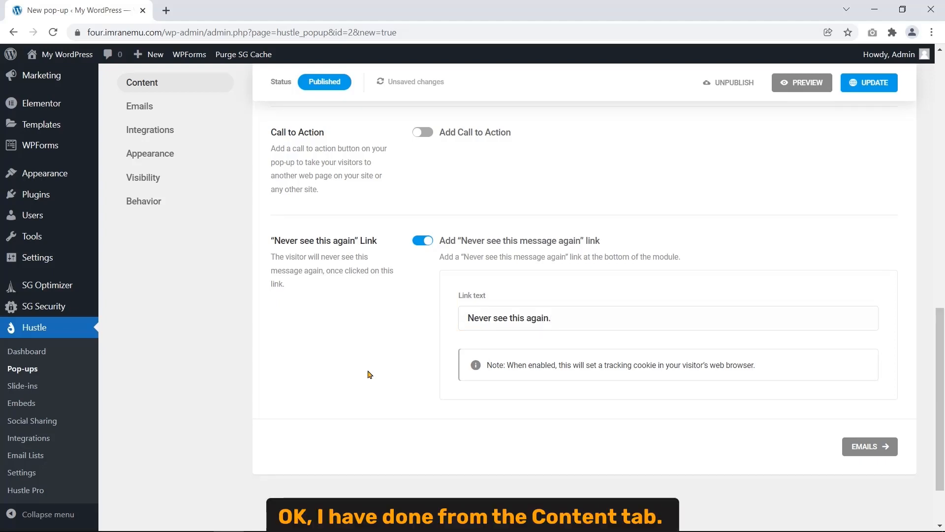
pyautogui.scroll(6, 263, 371)
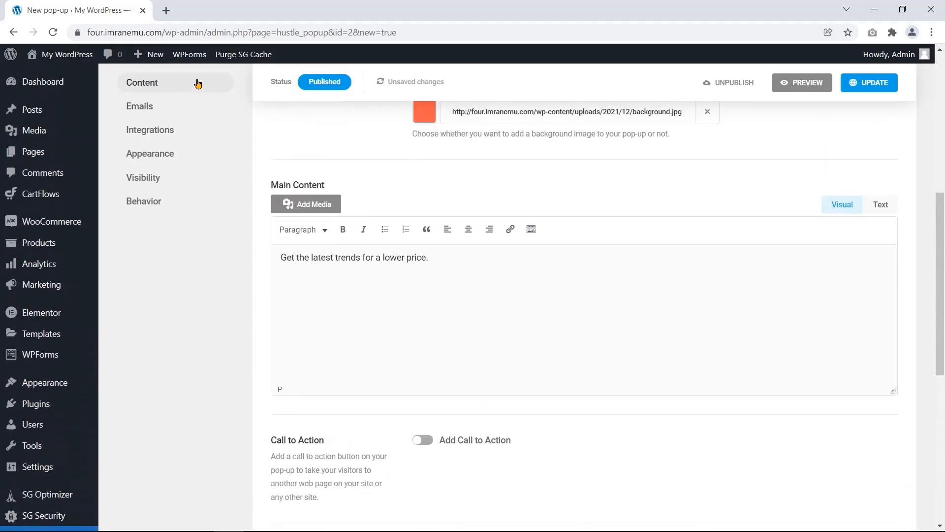
pyautogui.scroll(5, 265, 304)
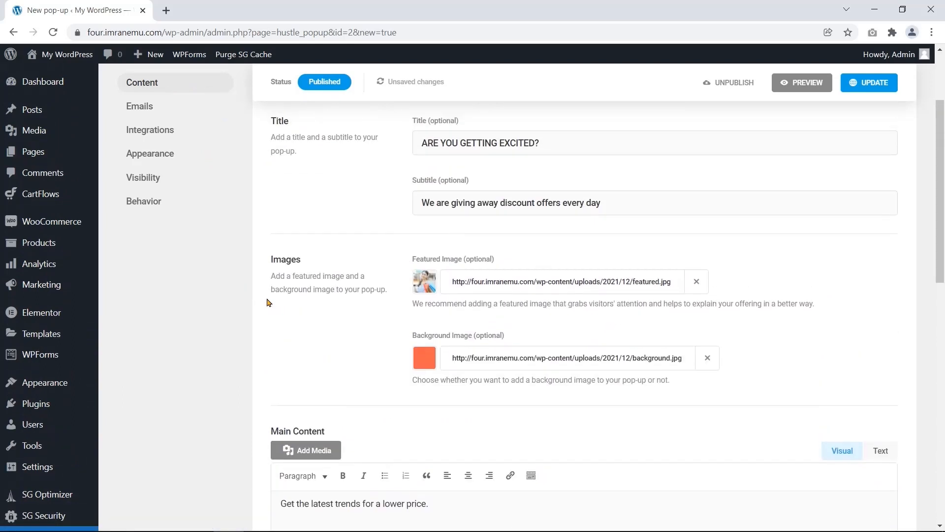
pyautogui.scroll(3, 268, 302)
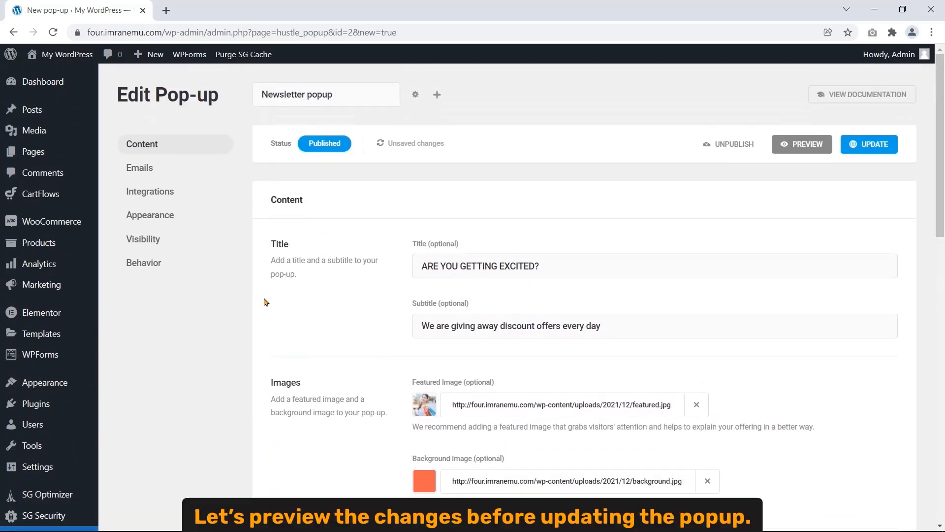
# - Preview the pop-up, review its small title, large headline and main content line, then close it
pyautogui.click(789, 154)
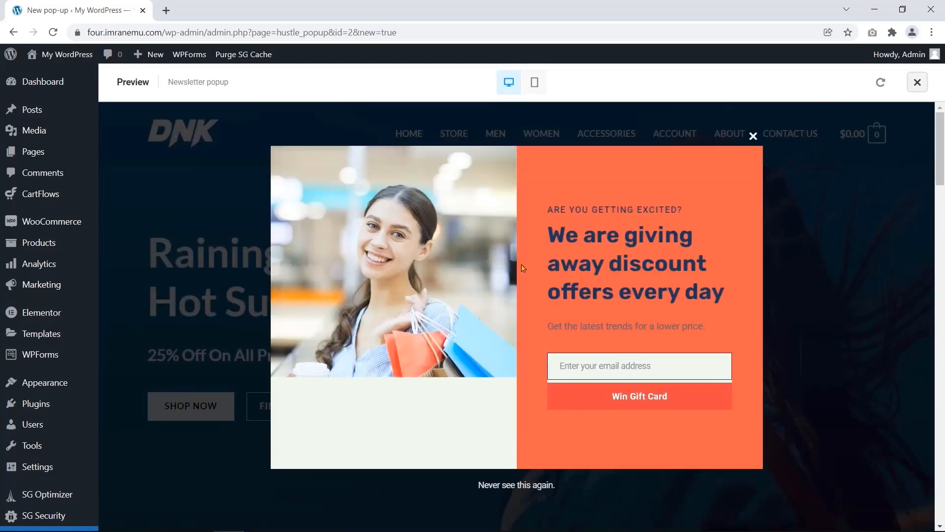
pyautogui.moveTo(548, 210); pyautogui.dragTo(683, 209)
pyautogui.moveTo(549, 233); pyautogui.dragTo(734, 296)
pyautogui.click(527, 282)
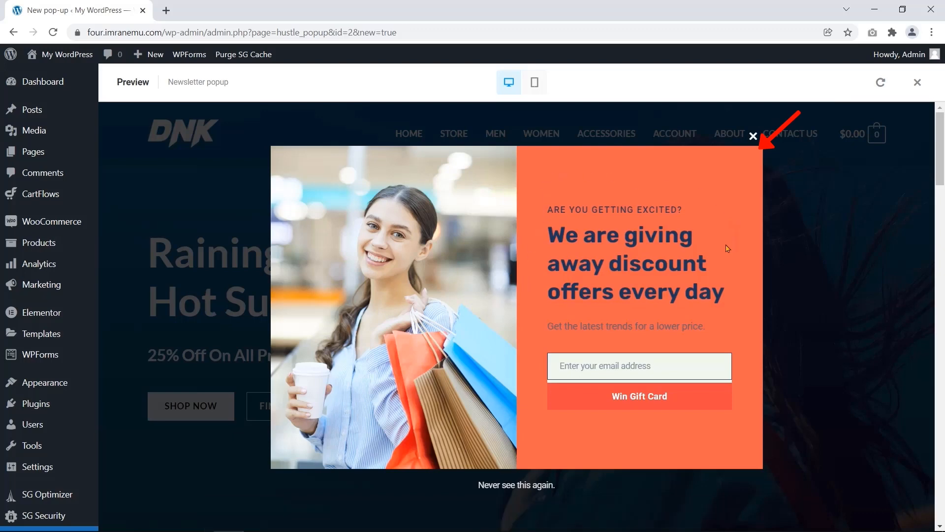
pyautogui.moveTo(547, 326); pyautogui.dragTo(705, 326)
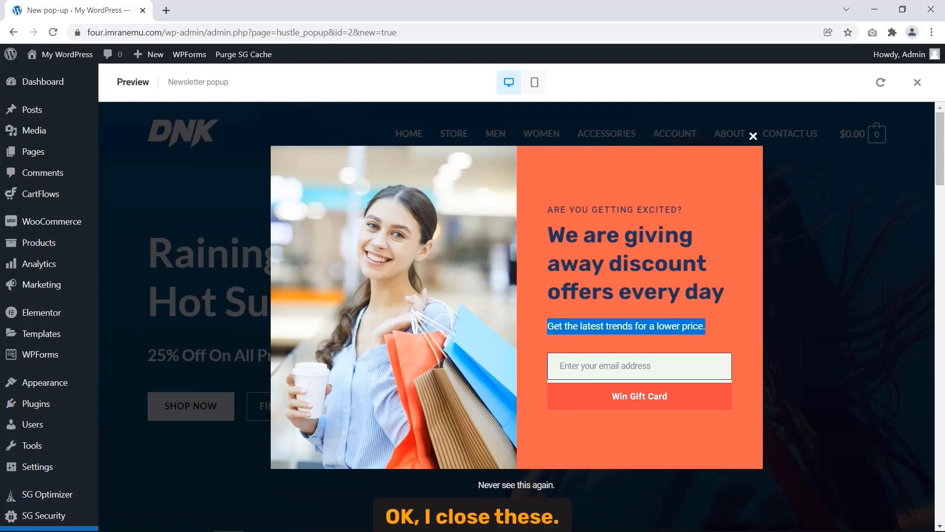
pyautogui.click(753, 136)
# - Exit the preview and update the pop-up so the Content tab changes are saved
pyautogui.click(918, 82)
pyautogui.scroll(-3, 943, 226)
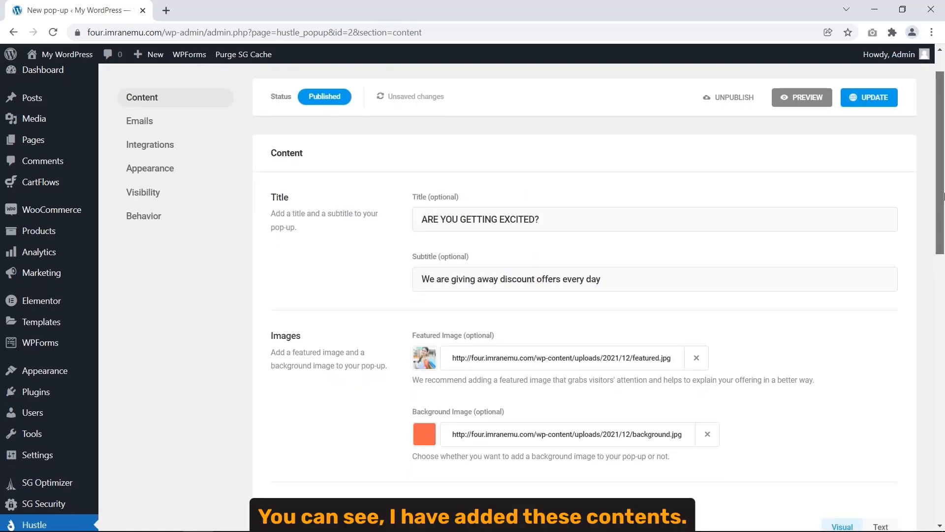
pyautogui.moveTo(943, 226); pyautogui.dragTo(926, 366)
pyautogui.scroll(-3, 930, 364)
pyautogui.scroll(3, 930, 367)
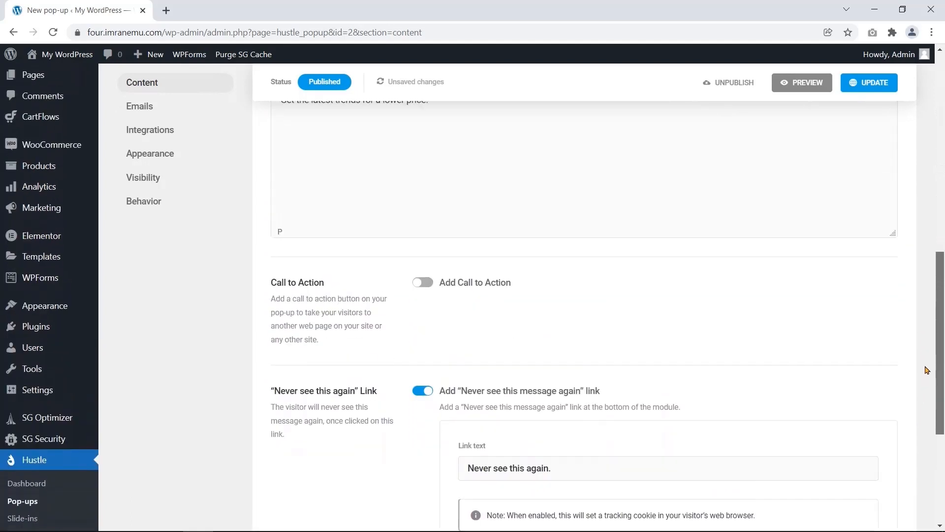
pyautogui.moveTo(934, 344); pyautogui.dragTo(943, 217)
pyautogui.scroll(3, 903, 208)
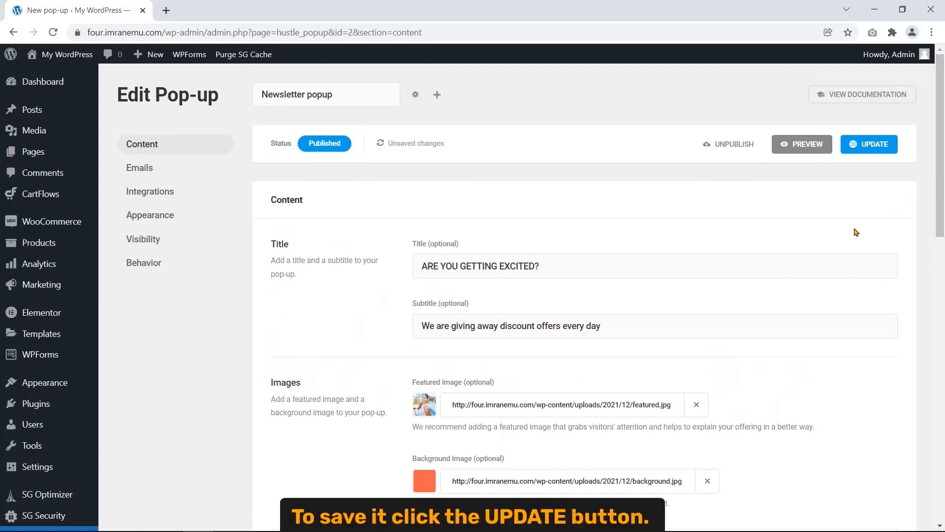
pyautogui.click(862, 153)
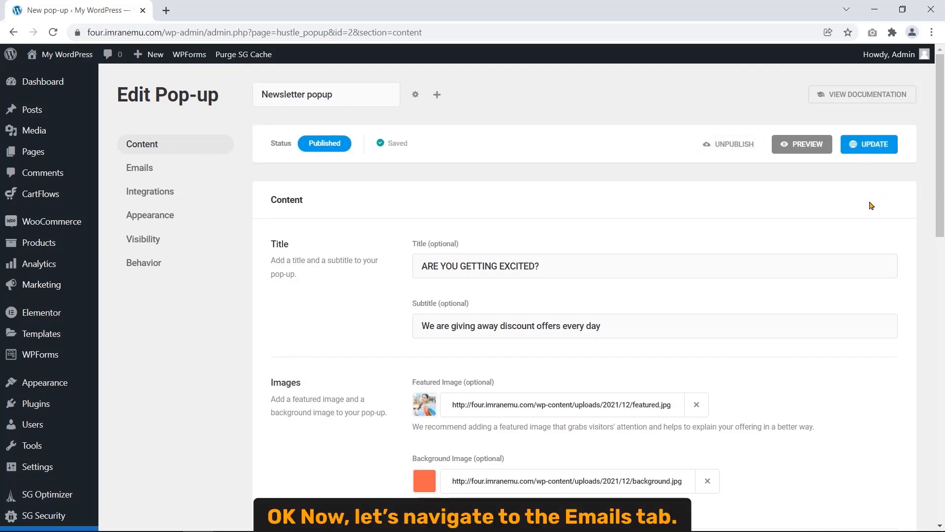
# - In the Emails tab, insert a Name field and drag it above the Email field
pyautogui.click(164, 168)
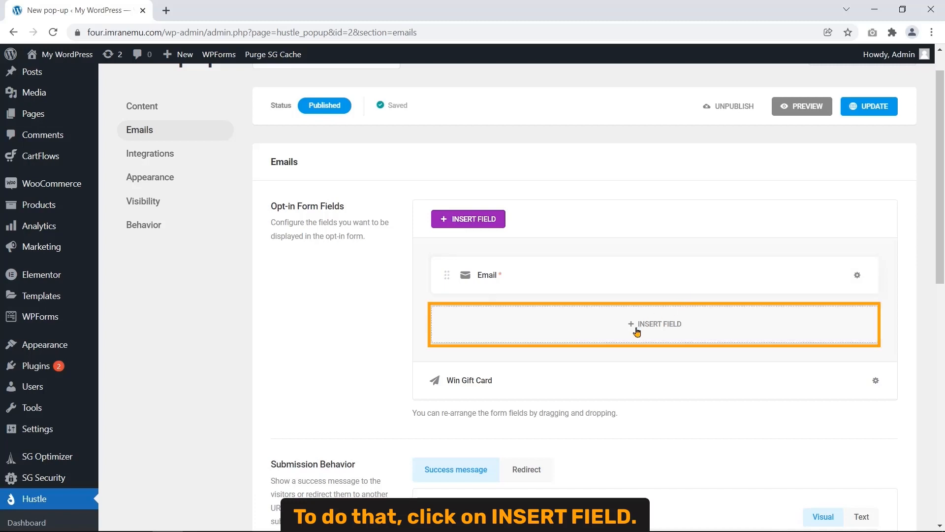
pyautogui.click(656, 335)
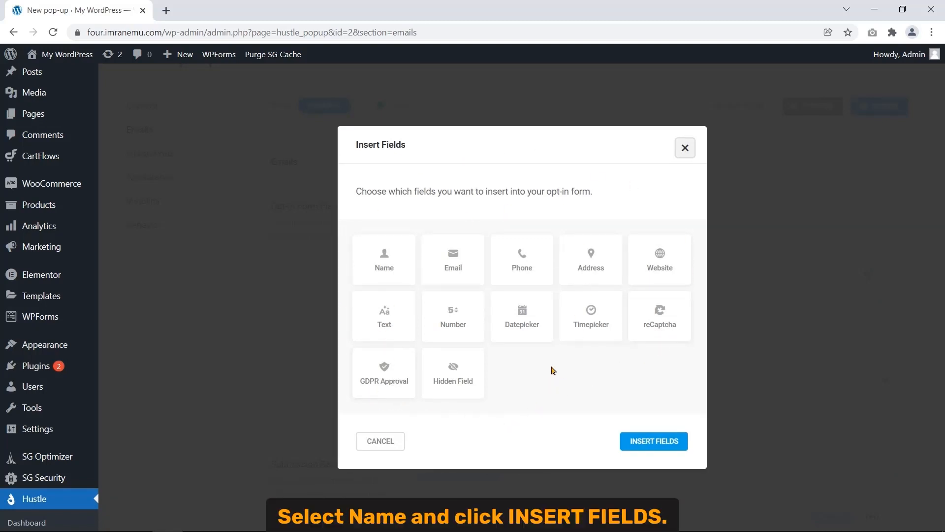
pyautogui.click(397, 280)
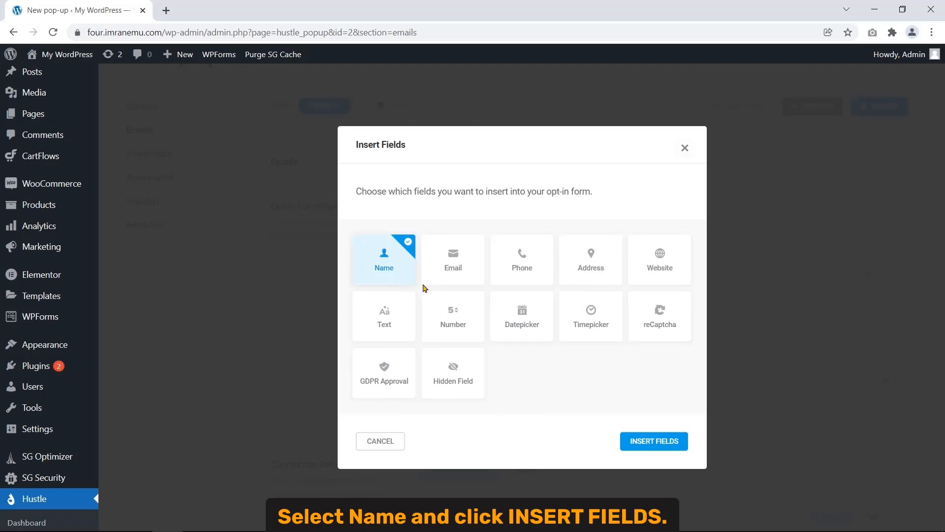
pyautogui.click(654, 441)
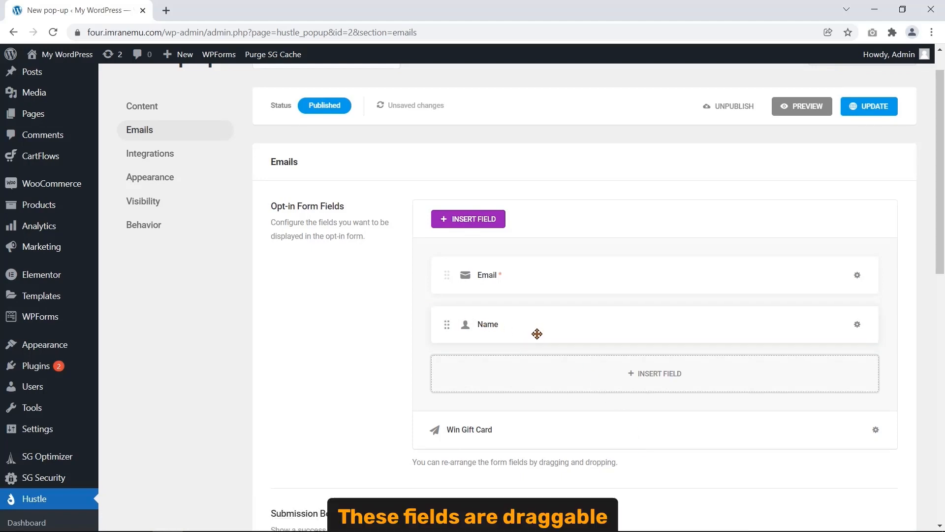
pyautogui.moveTo(562, 328)
pyautogui.mouseDown()
pyautogui.moveTo(559, 287)
pyautogui.moveTo(570, 279)
pyautogui.moveTo(556, 293)
pyautogui.moveTo(564, 279)
pyautogui.moveTo(563, 354)
pyautogui.moveTo(570, 342)
pyautogui.mouseUp()
pyautogui.moveTo(569, 278); pyautogui.dragTo(579, 324)
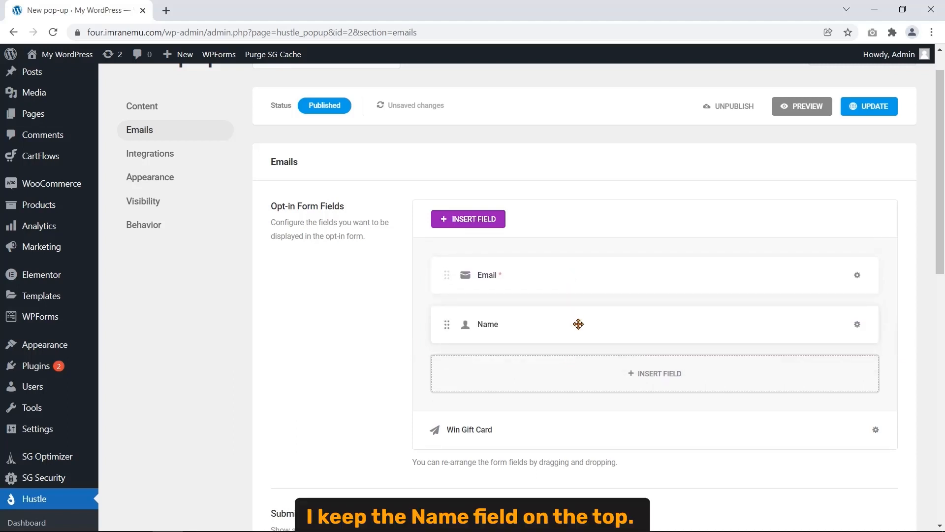
pyautogui.moveTo(584, 333); pyautogui.dragTo(571, 275)
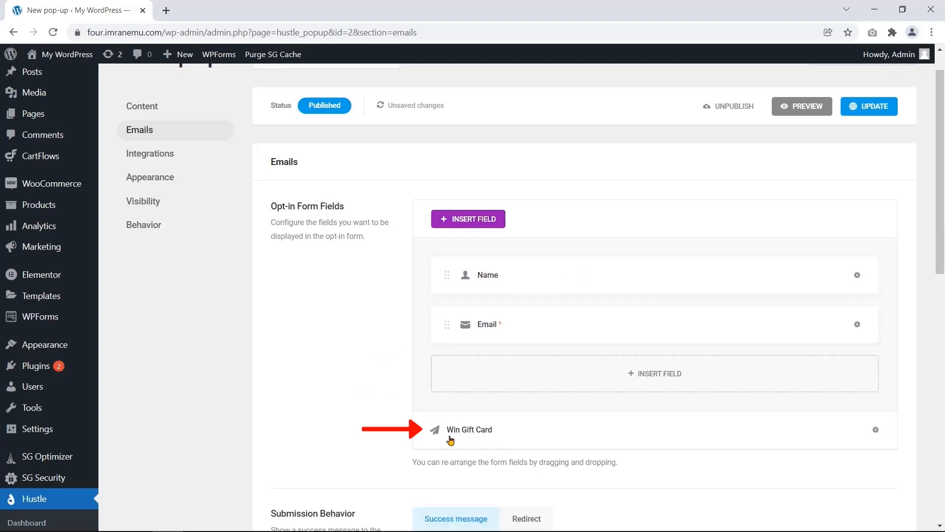
# - Rename the 'Win Gift Card' submit button to 'Subscribe now'
pyautogui.click(476, 435)
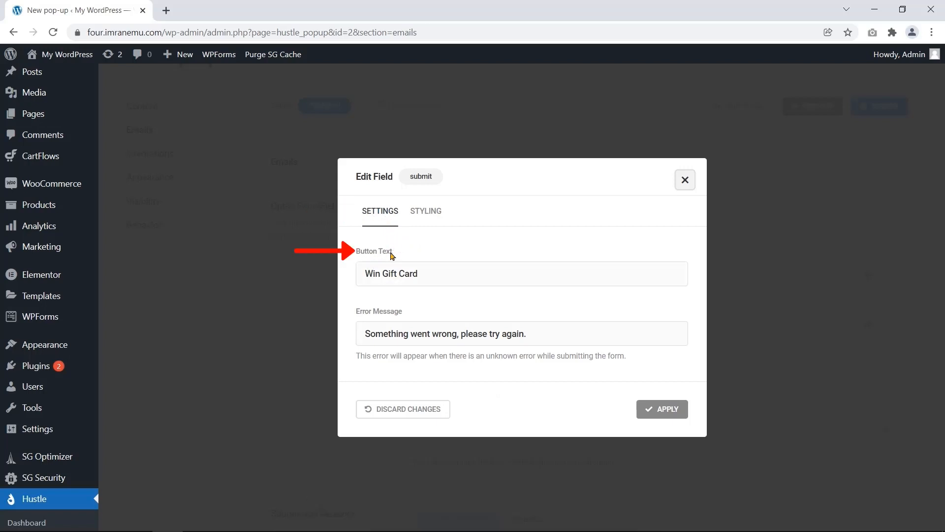
pyautogui.moveTo(431, 272); pyautogui.dragTo(359, 266)
pyautogui.press('BackSpace')
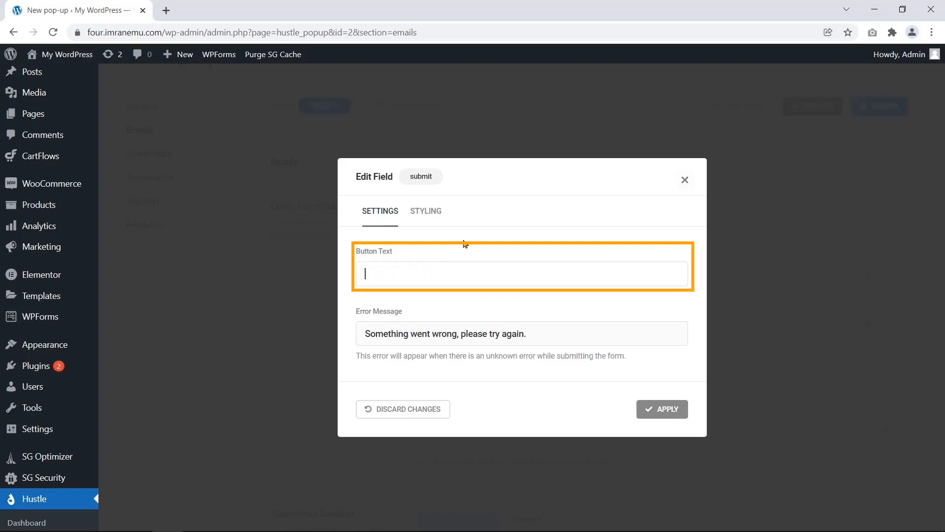
pyautogui.write('Subscribe now')
# - Extend the submit button's error message, check its styling options and apply the button changes
pyautogui.moveTo(452, 302); pyautogui.dragTo(356, 315)
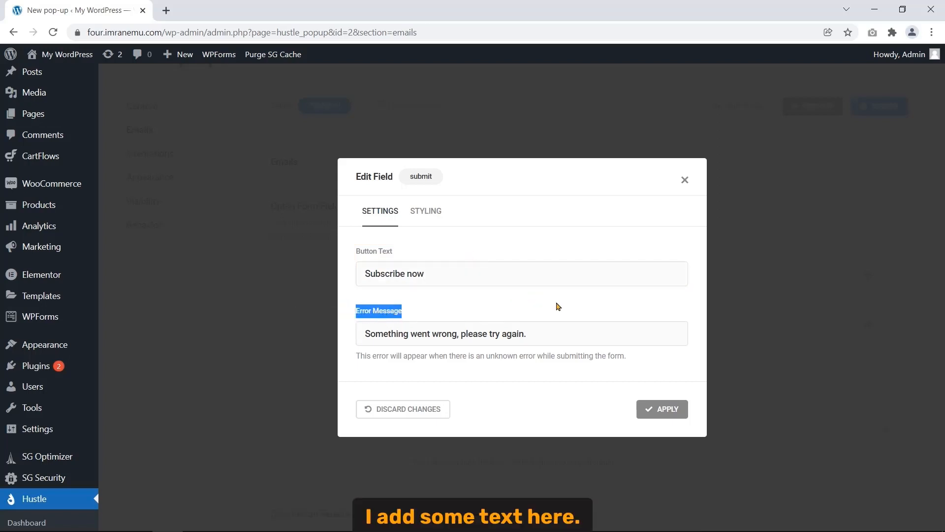
pyautogui.click(524, 334)
pyautogui.write('later. ')
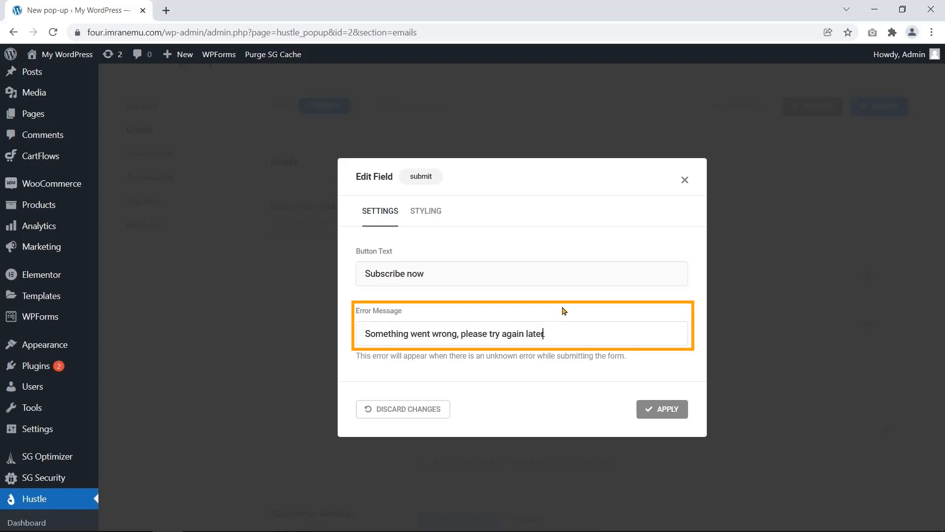
pyautogui.write('Thank you!')
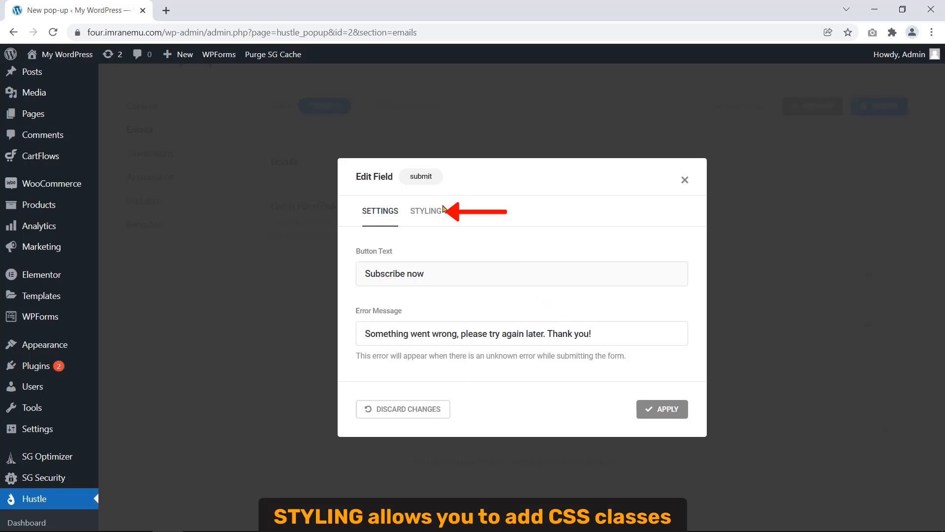
pyautogui.click(431, 221)
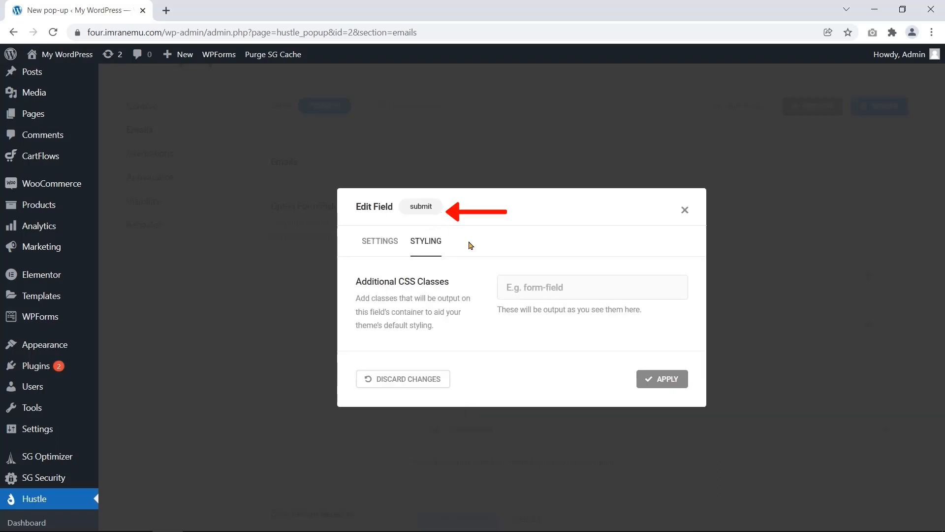
pyautogui.moveTo(465, 282); pyautogui.dragTo(358, 282)
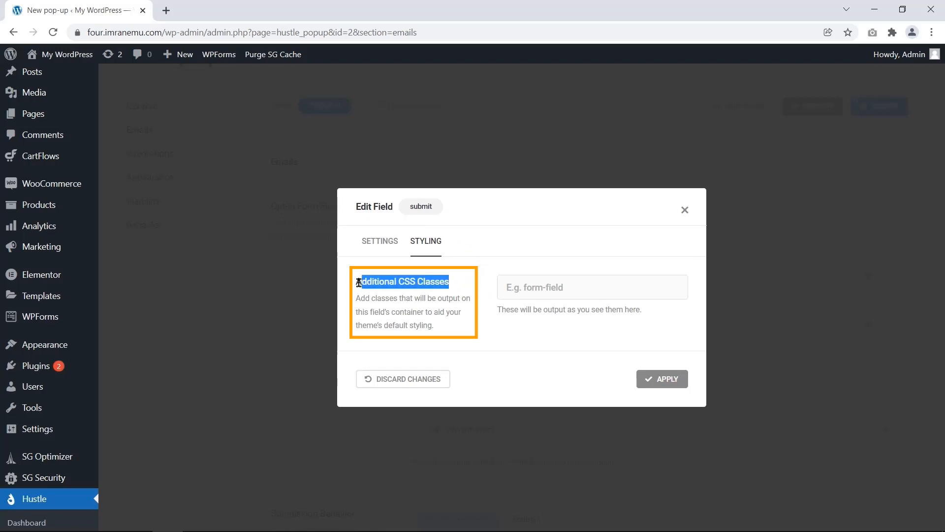
pyautogui.click(577, 287)
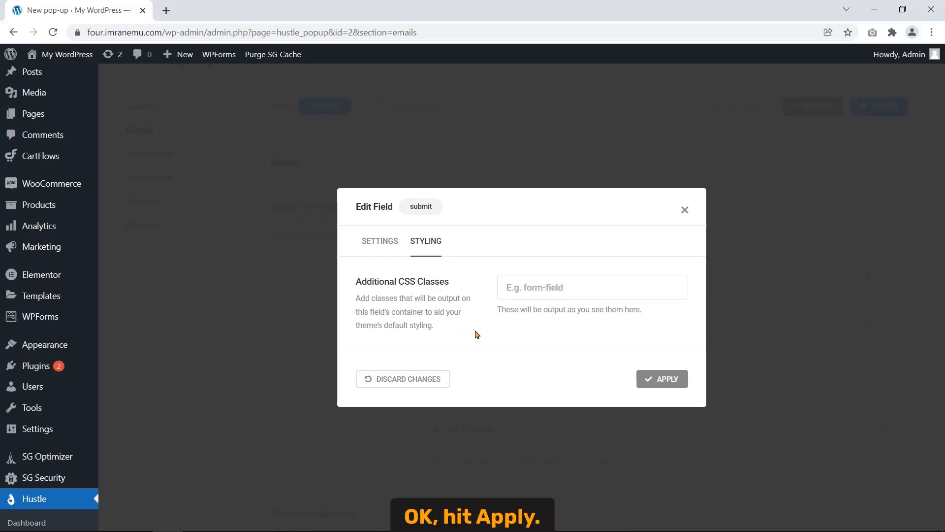
pyautogui.click(651, 392)
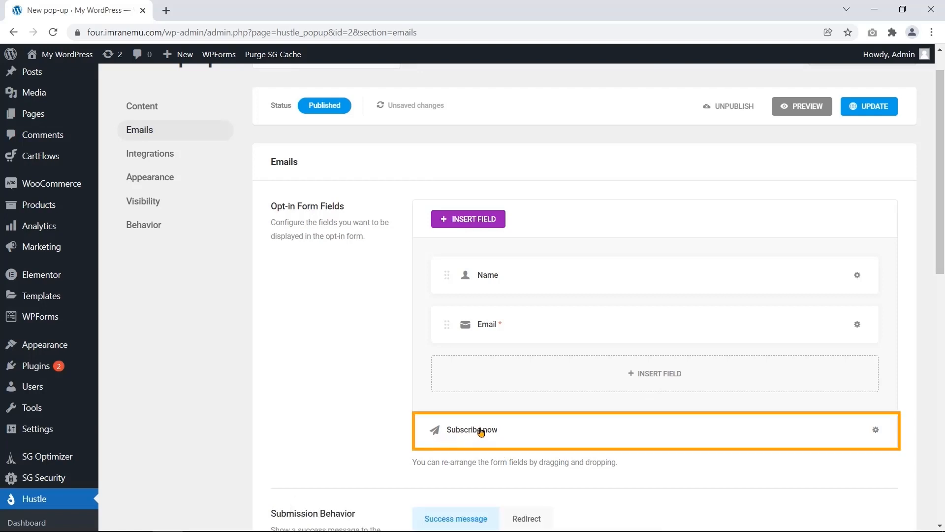
# - Replace the success message with 'Thank you for your subscription. Please, check your E-mail.'
pyautogui.scroll(-1, 269, 383)
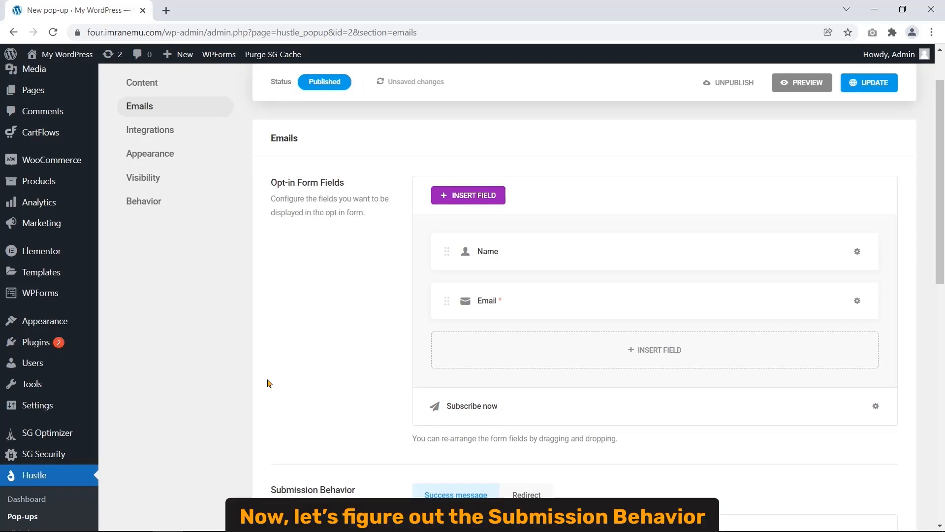
pyautogui.scroll(-5, 265, 385)
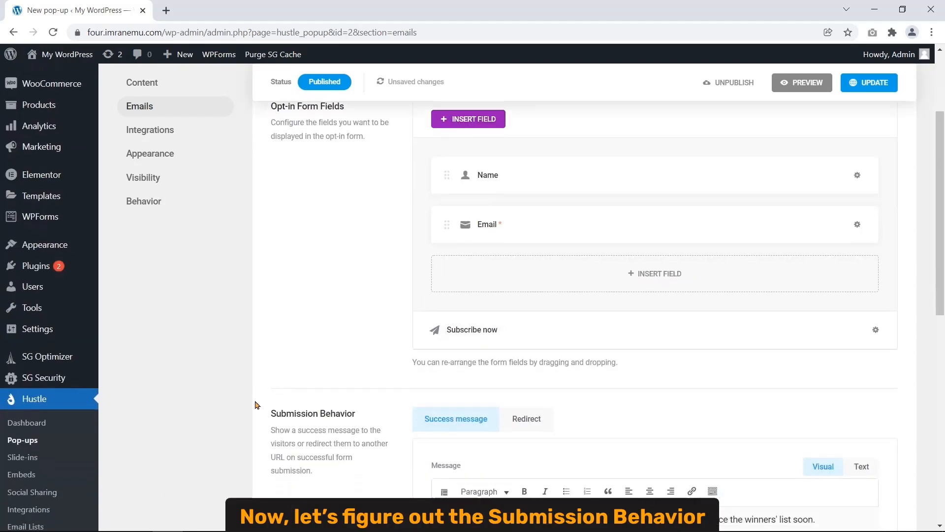
pyautogui.moveTo(276, 246); pyautogui.dragTo(371, 239)
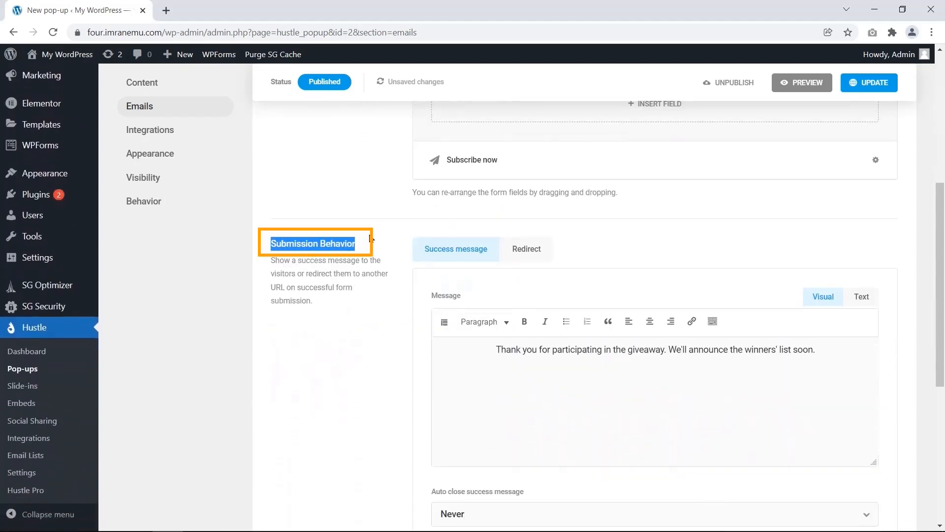
pyautogui.scroll(-1, 358, 338)
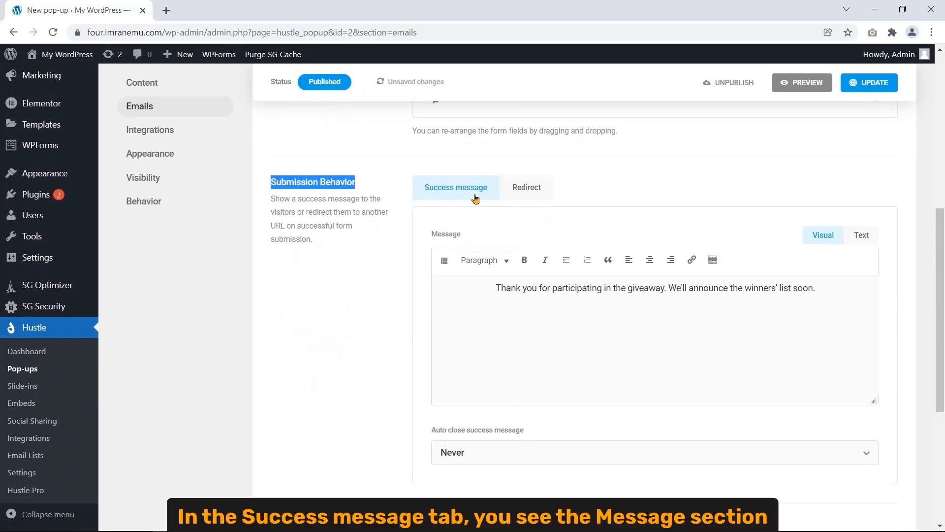
pyautogui.click(434, 239)
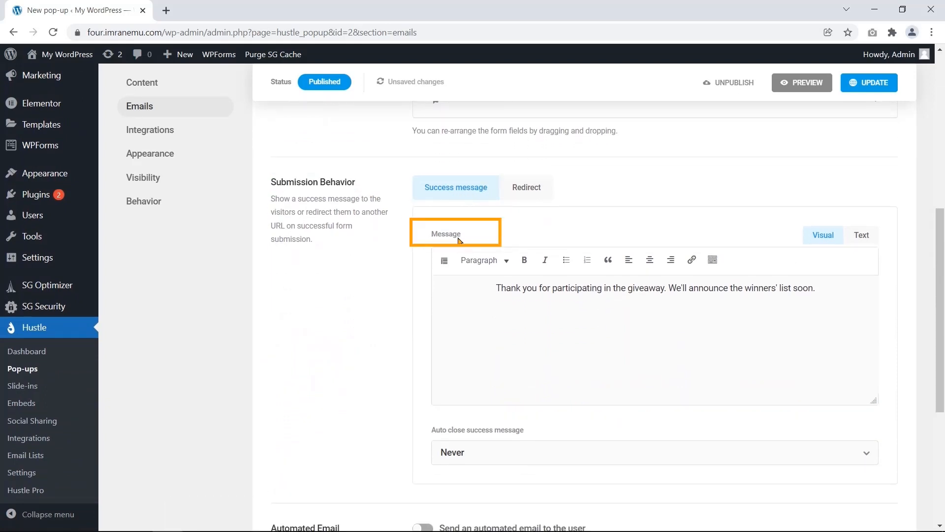
pyautogui.doubleClick(440, 233)
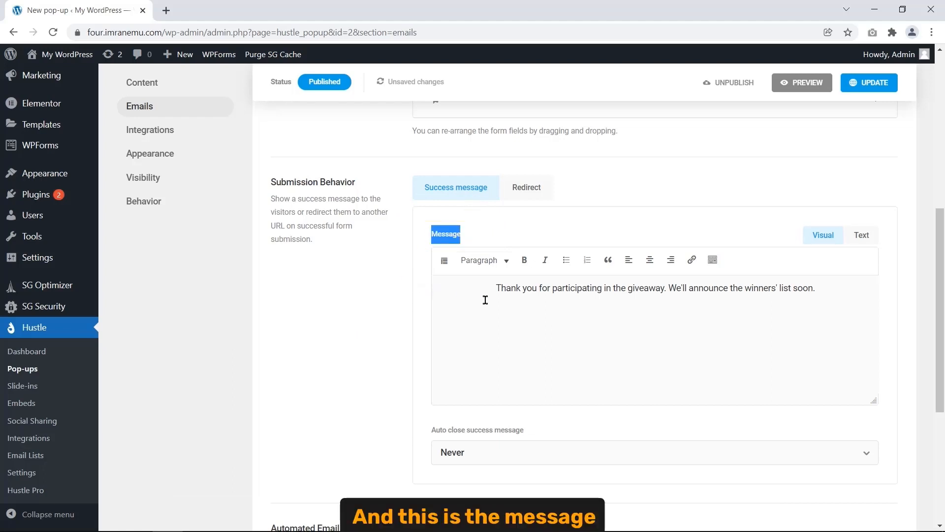
pyautogui.moveTo(494, 288)
pyautogui.mouseDown()
pyautogui.moveTo(629, 305)
pyautogui.moveTo(829, 285)
pyautogui.mouseUp()
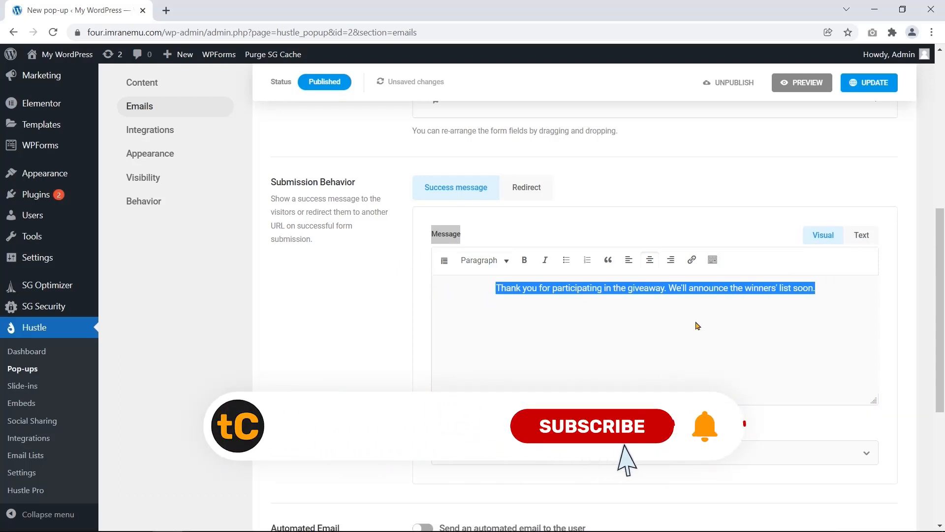
pyautogui.write('Thank you for your subscription. Please, check your E-mail.')
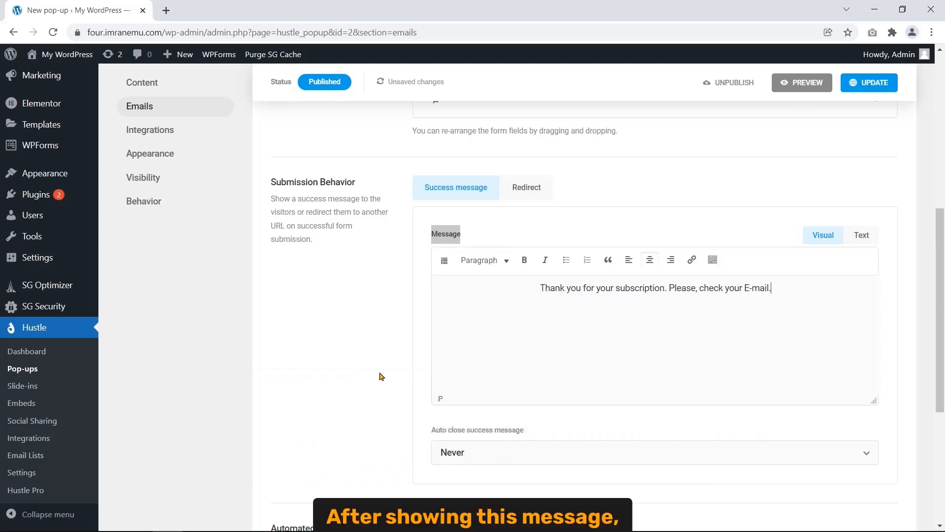
pyautogui.moveTo(540, 288); pyautogui.dragTo(795, 287)
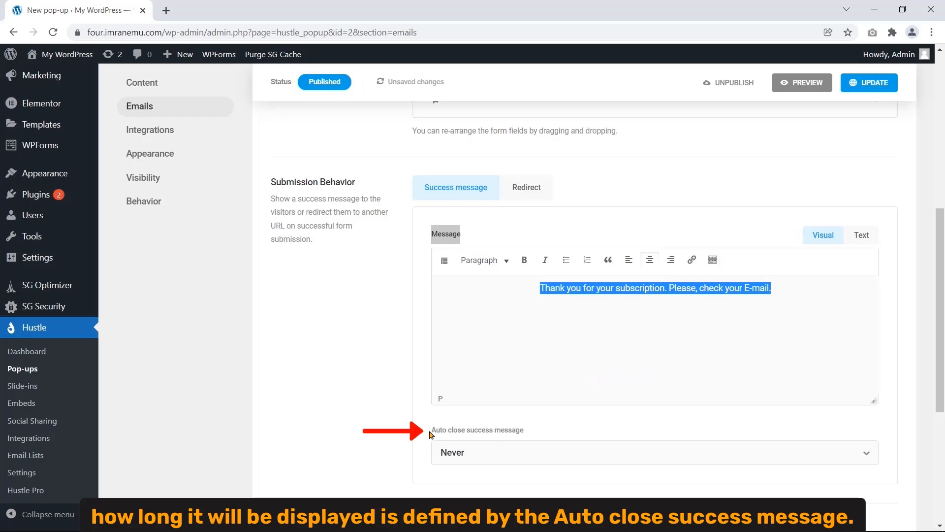
pyautogui.moveTo(432, 433); pyautogui.dragTo(514, 437)
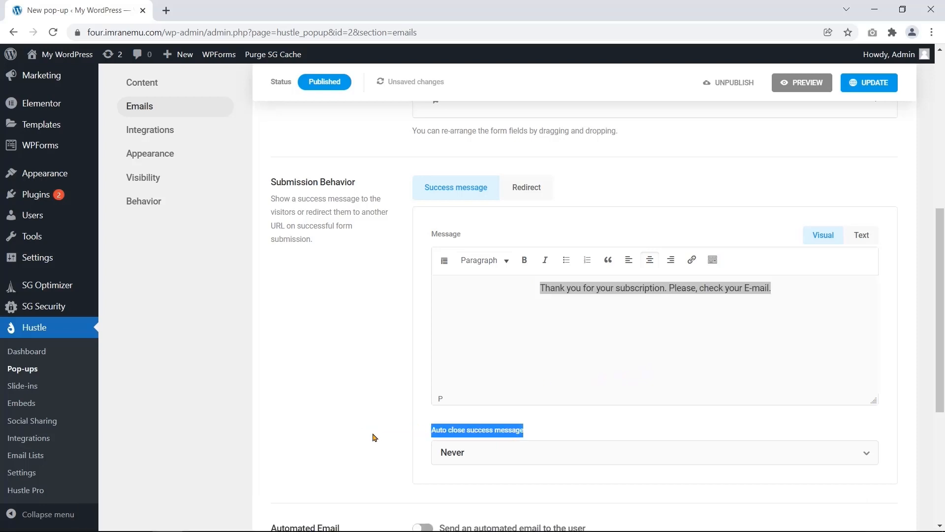
# - Set Auto close success message to After specified time, with 10 seconds
pyautogui.click(670, 453)
pyautogui.scroll(-1, 670, 453)
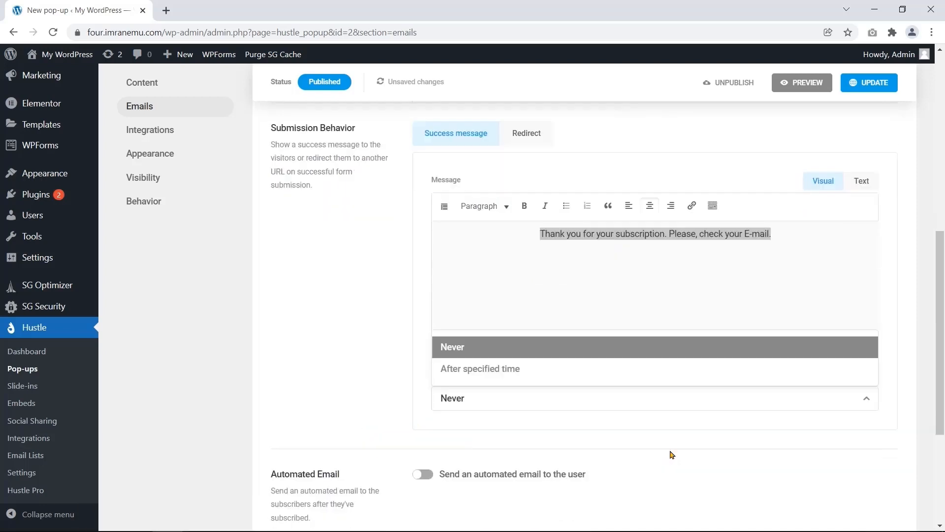
pyautogui.click(691, 392)
pyautogui.scroll(-2, 690, 392)
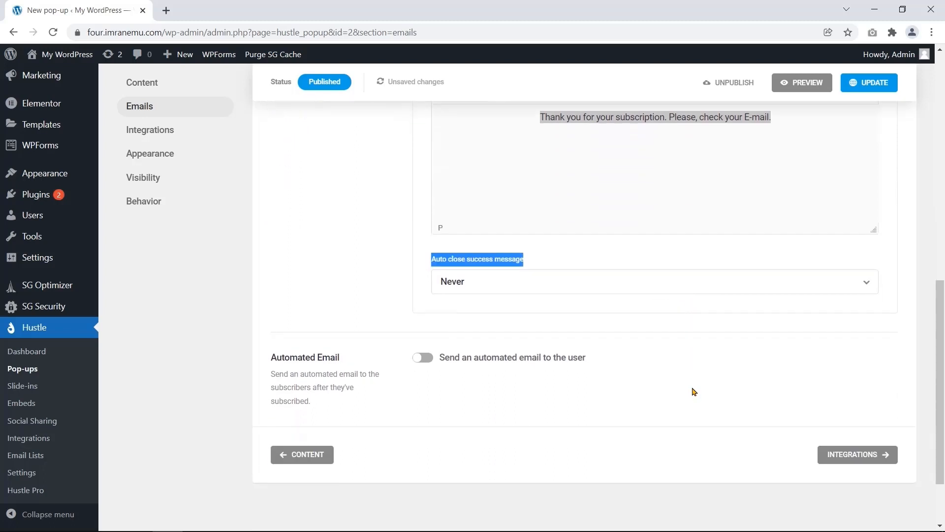
pyautogui.click(774, 266)
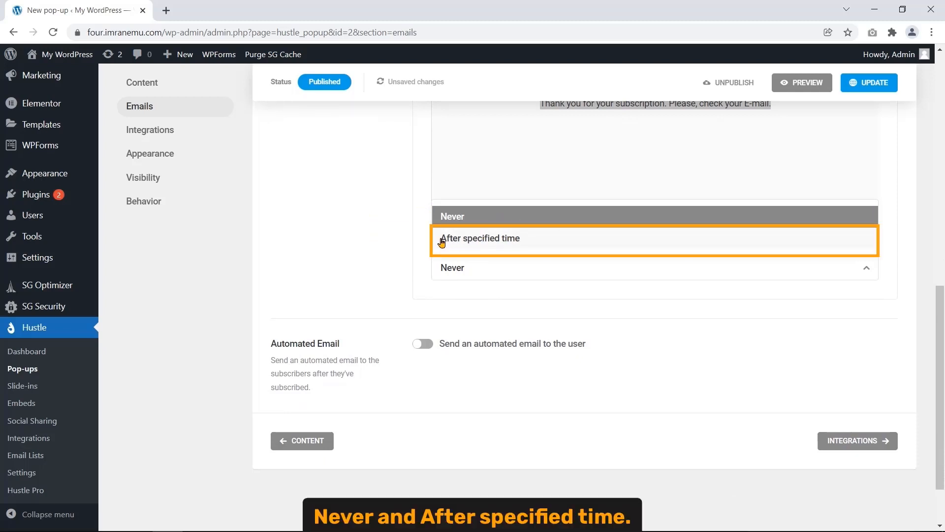
pyautogui.click(501, 239)
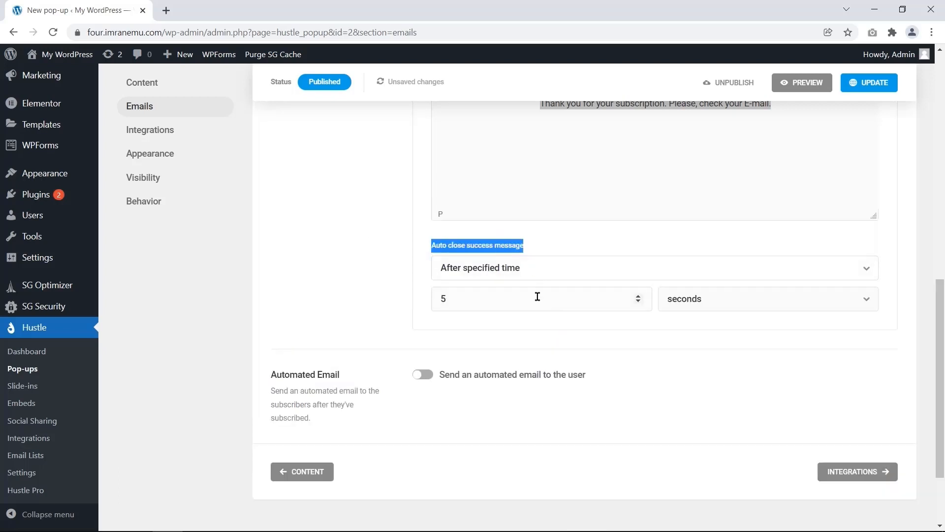
pyautogui.click(412, 291)
pyautogui.click(467, 297)
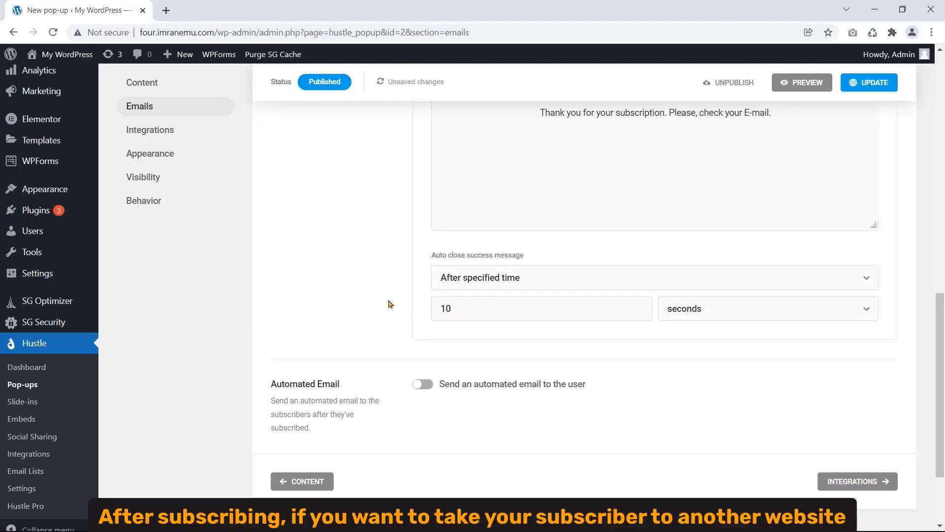
pyautogui.scroll(3, 389, 304)
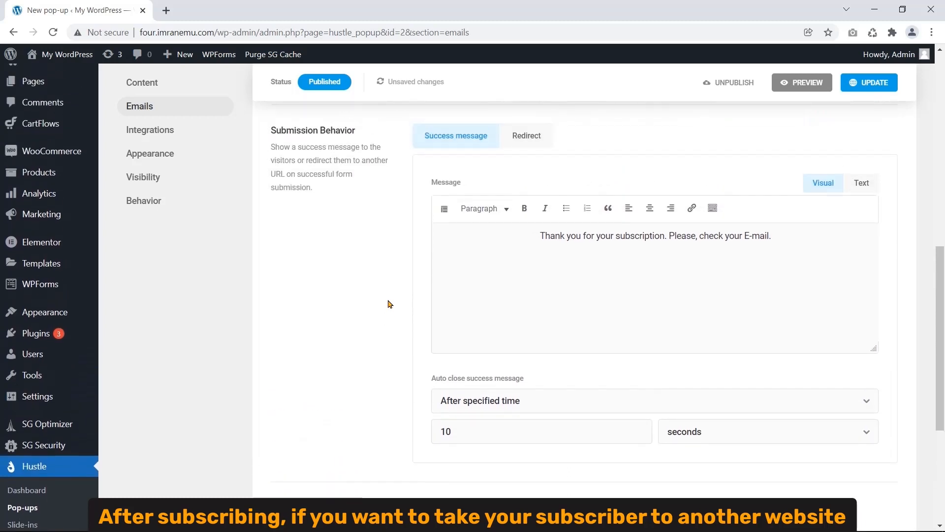
# - Switch Submission Behavior to Redirect and focus the empty Redirect URL field
pyautogui.click(532, 138)
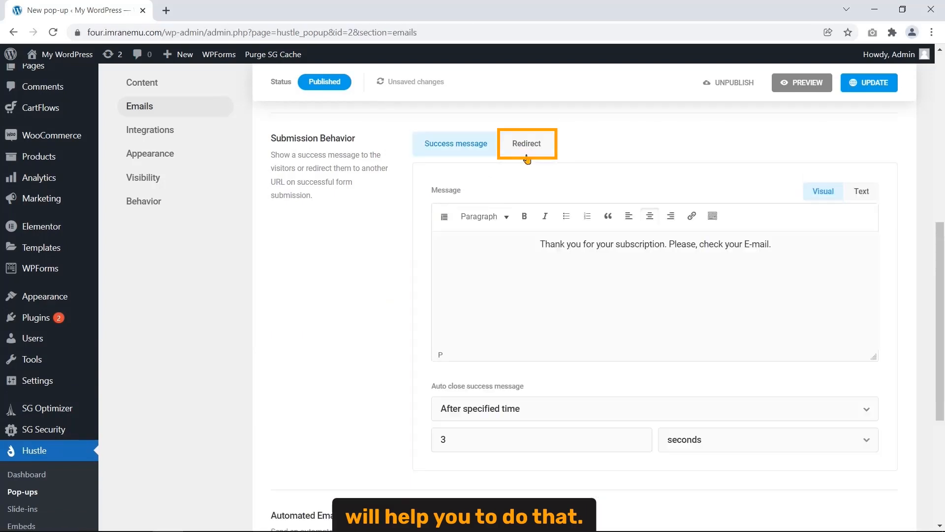
pyautogui.click(526, 157)
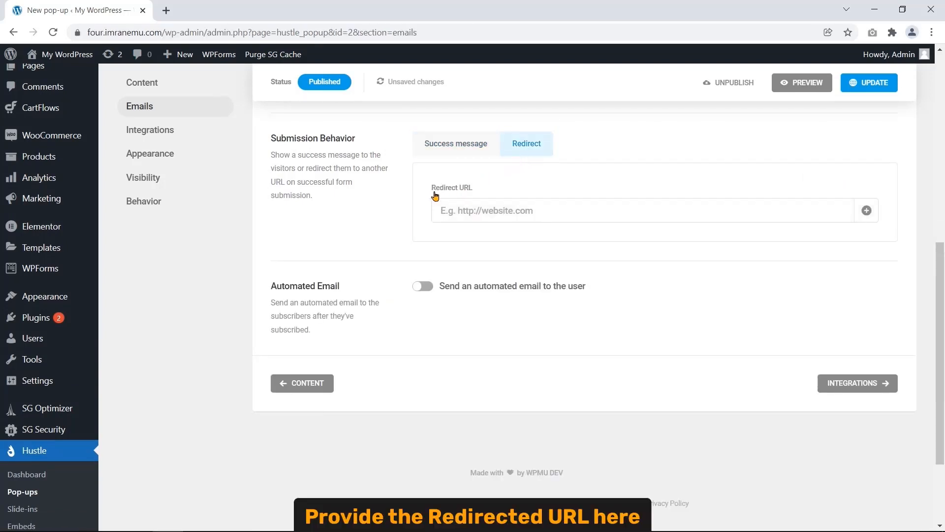
pyautogui.moveTo(430, 189); pyautogui.dragTo(473, 191)
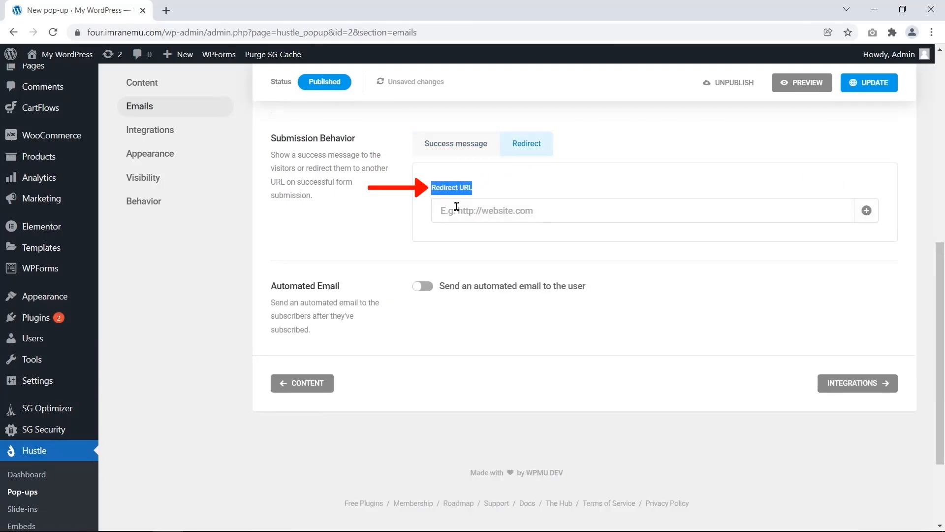
pyautogui.click(564, 215)
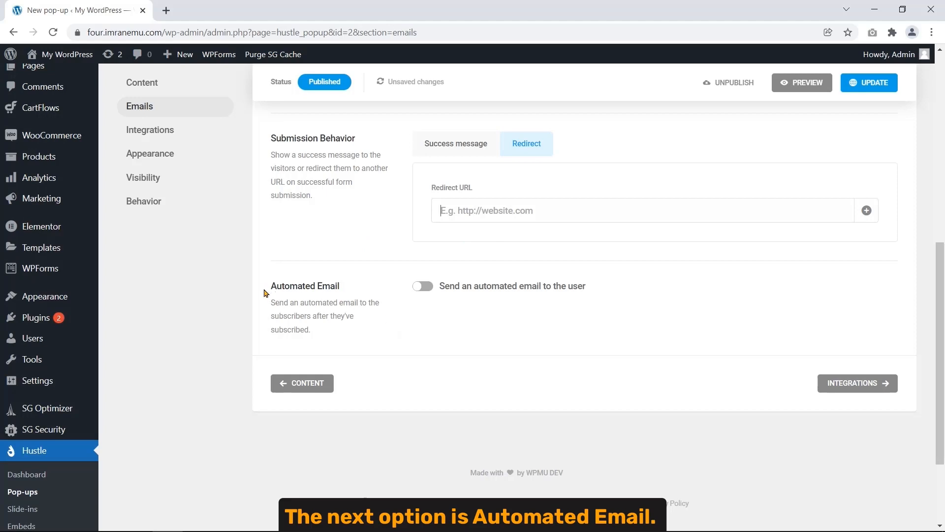
pyautogui.moveTo(270, 286); pyautogui.dragTo(339, 286)
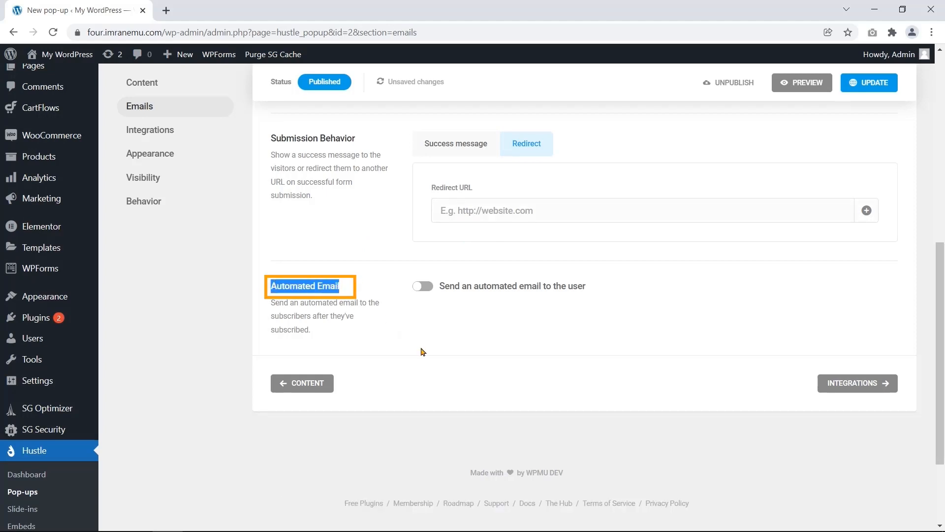
# - Enable the automated email to subscribers and keep its Email time at Instant
pyautogui.click(426, 286)
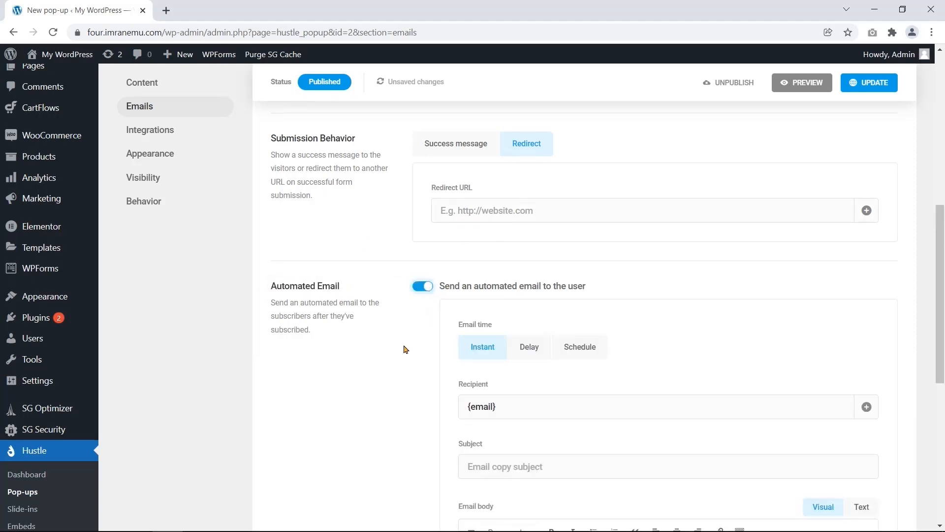
pyautogui.scroll(-5, 404, 349)
pyautogui.scroll(3, 394, 365)
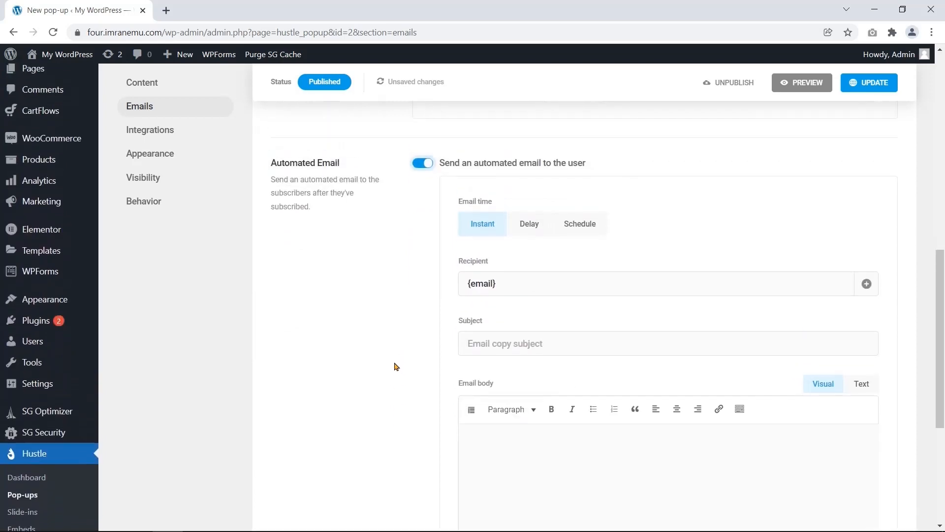
pyautogui.scroll(-1, 395, 365)
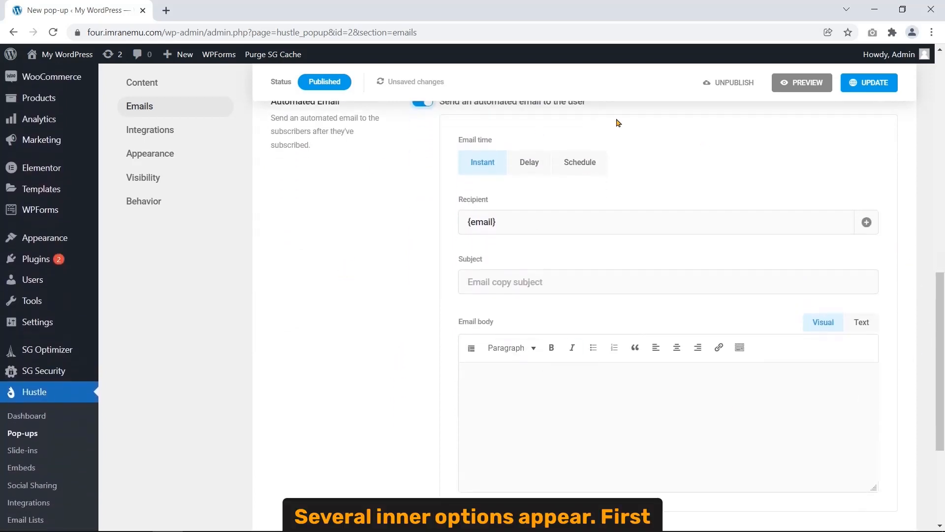
pyautogui.scroll(-4, 414, 321)
pyautogui.scroll(4, 415, 374)
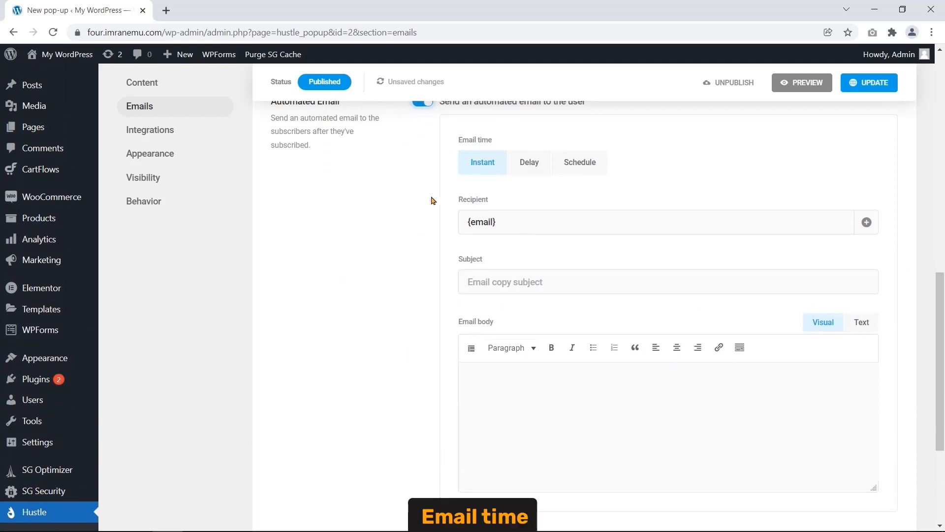
pyautogui.moveTo(458, 139); pyautogui.dragTo(496, 144)
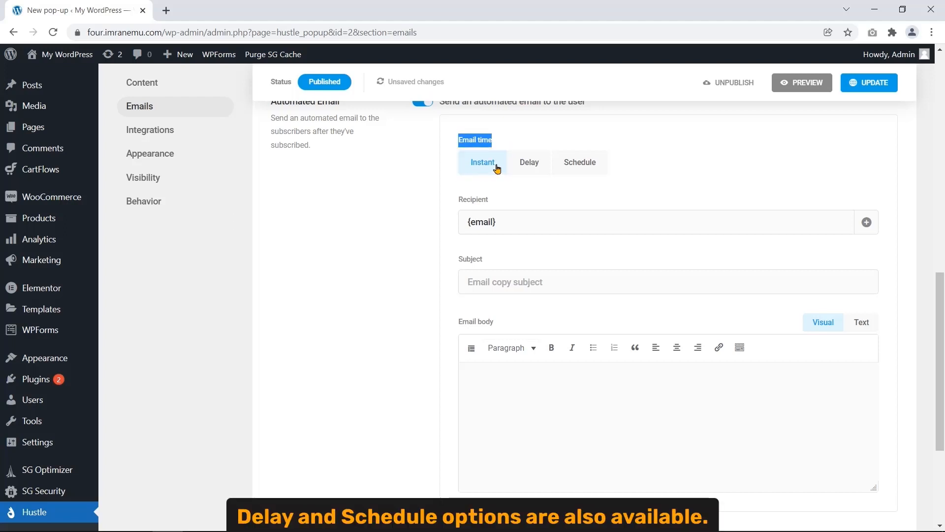
pyautogui.click(528, 165)
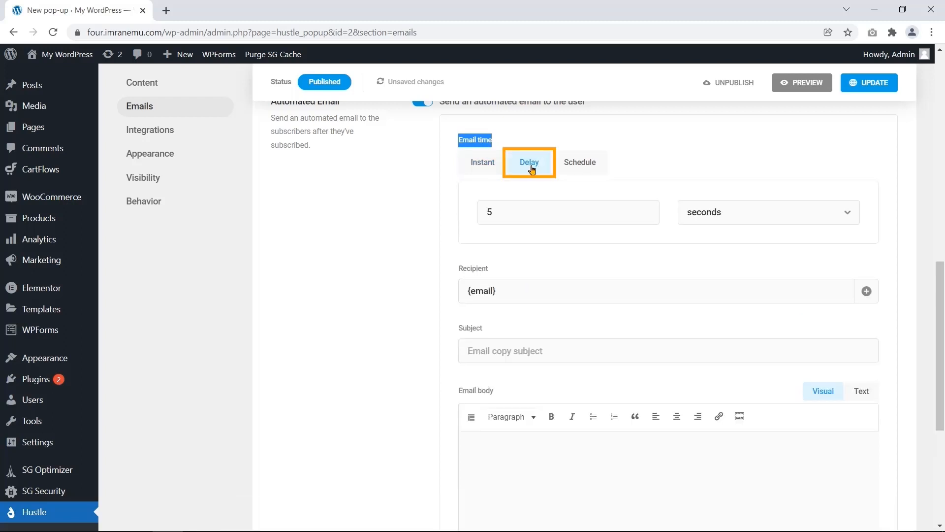
pyautogui.click(566, 166)
pyautogui.click(483, 166)
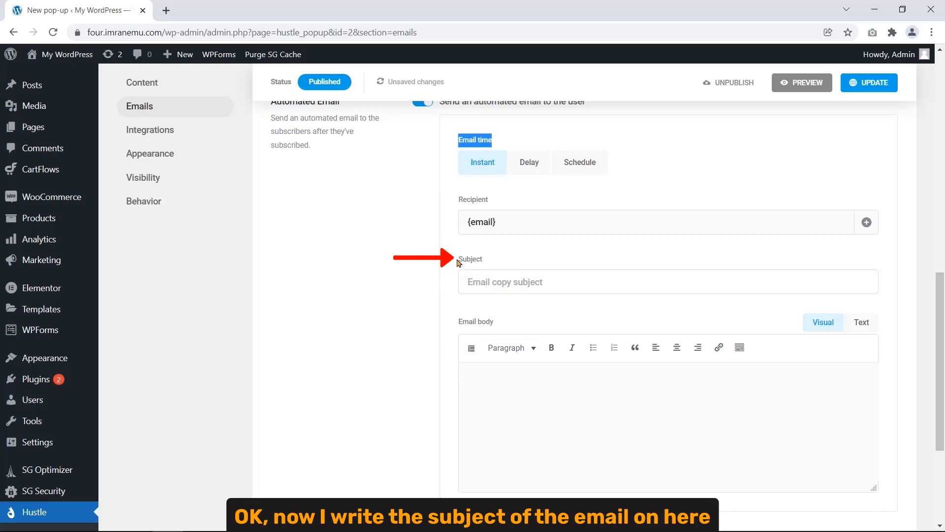
# - Enter subject 'Newsletter subscription' and body 'Dear subscriber, Thanks for your subscription to our website.'
pyautogui.moveTo(457, 260); pyautogui.dragTo(482, 266)
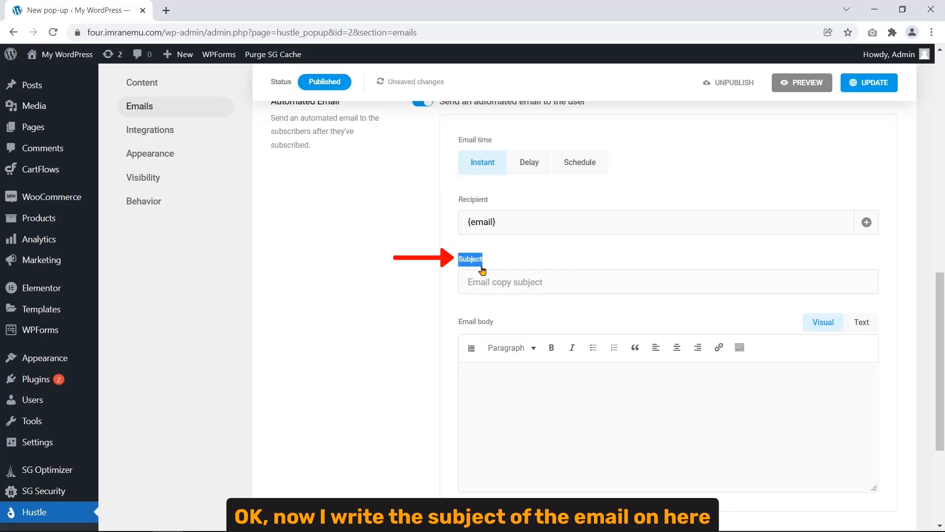
pyautogui.click(524, 286)
pyautogui.write('Newsletter subscription')
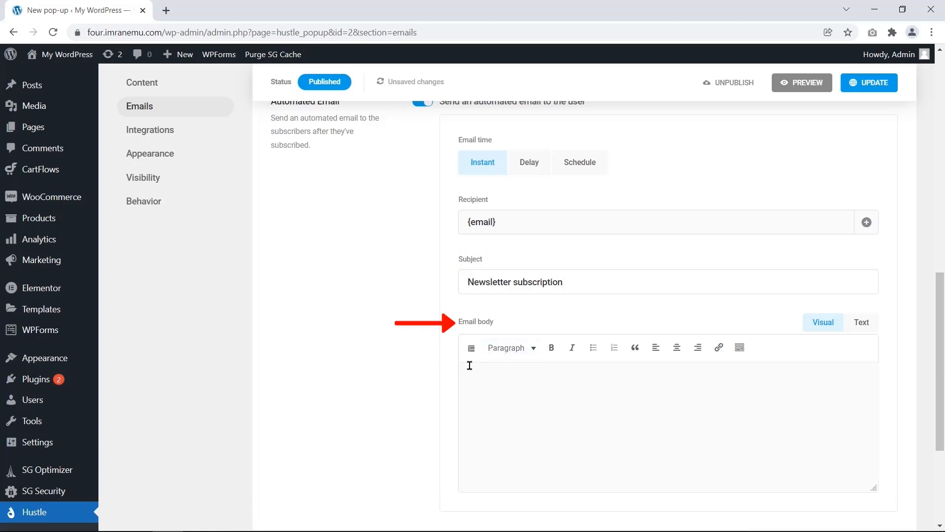
pyautogui.tripleClick(469, 326)
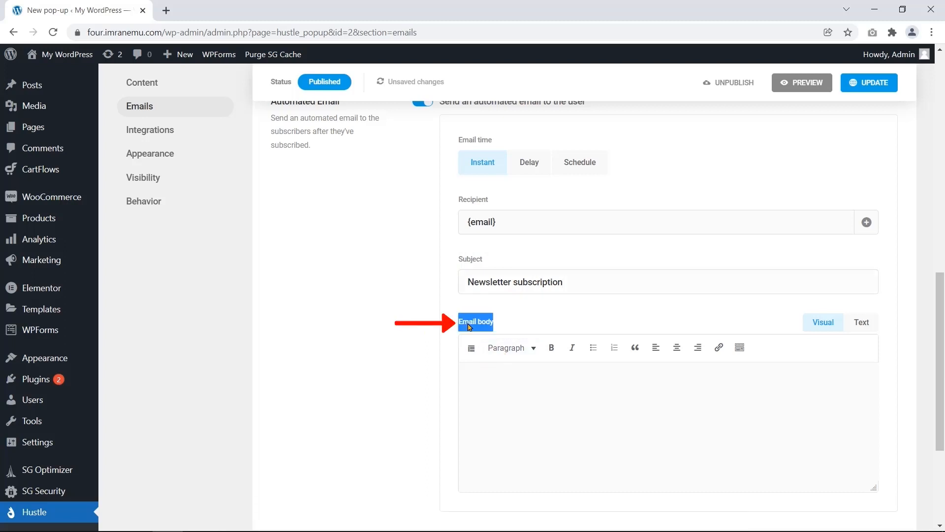
pyautogui.click(473, 370)
pyautogui.write('Dear ')
pyautogui.write('subscriber, ')
pyautogui.write('Thanks for y')
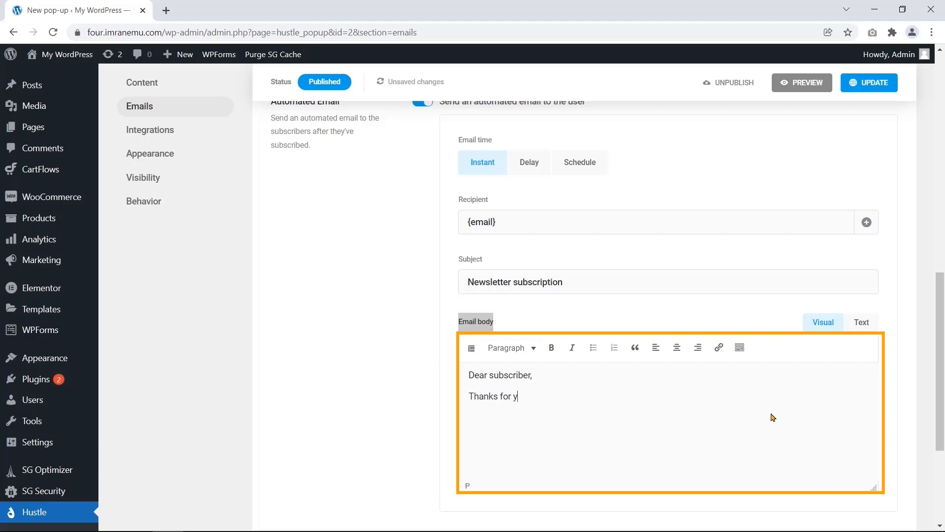
pyautogui.write('our subscription to our website.')
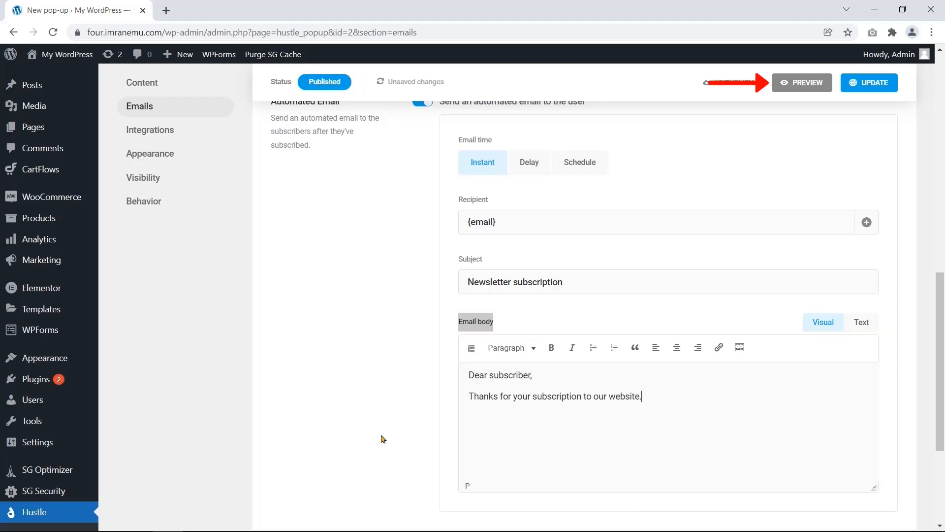
# - Preview the popup, try its Name and email fields, then close the popup and preview
pyautogui.click(781, 91)
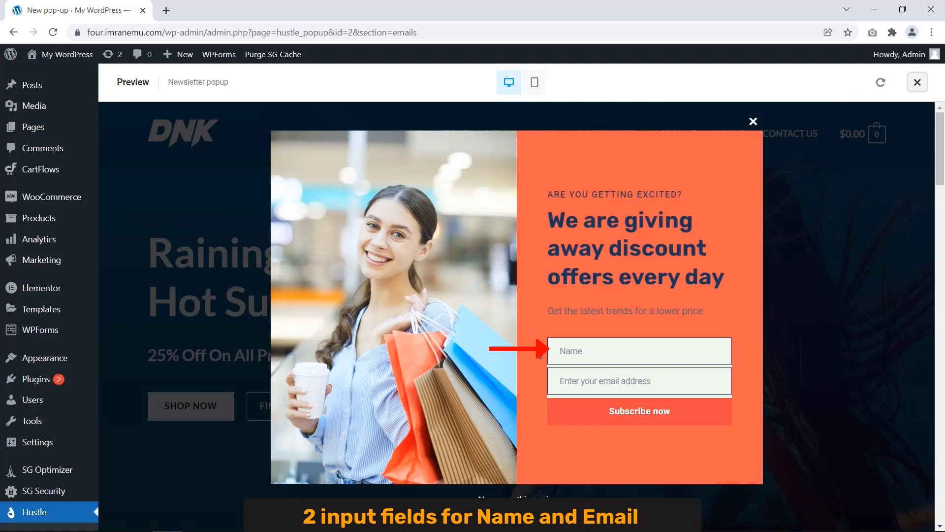
pyautogui.click(604, 350)
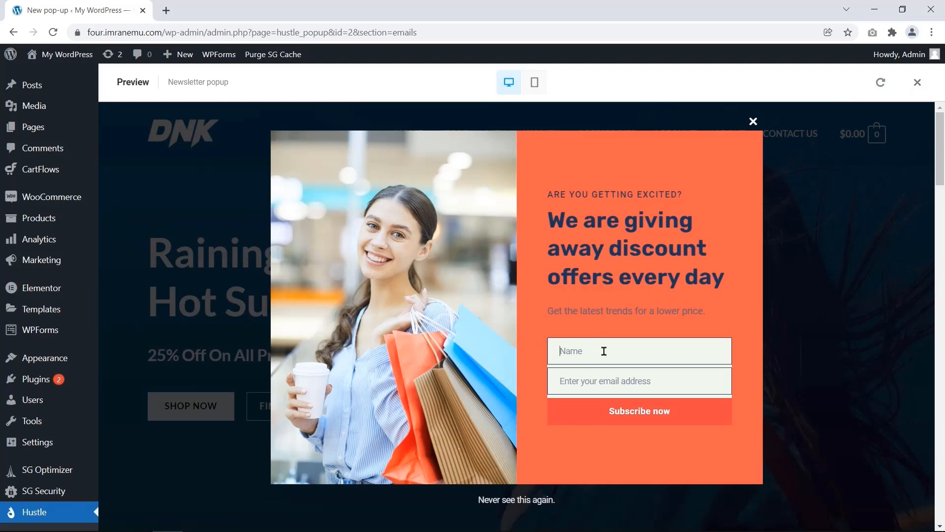
pyautogui.click(604, 387)
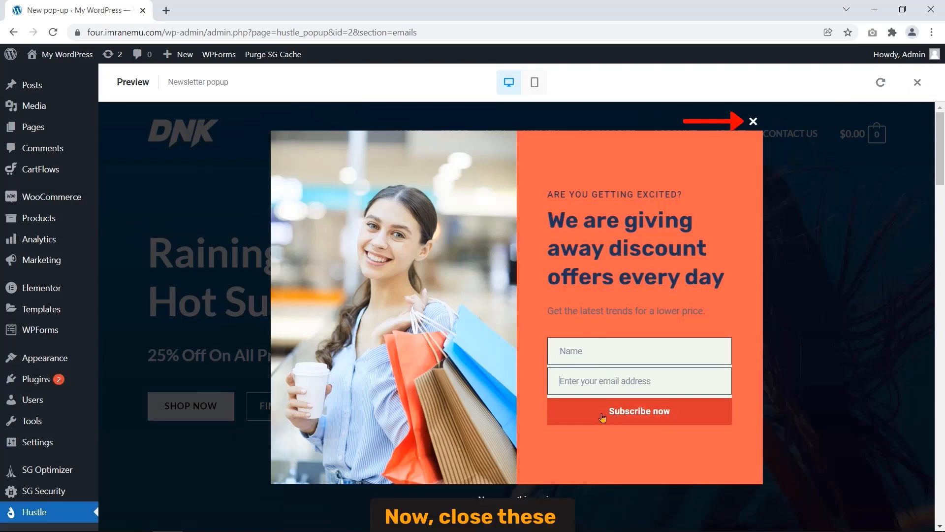
pyautogui.click(753, 121)
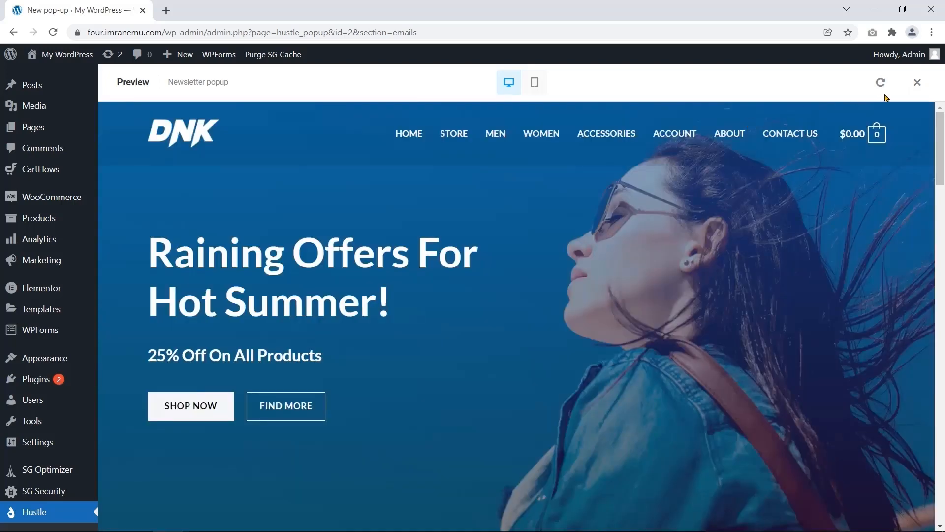
pyautogui.click(917, 82)
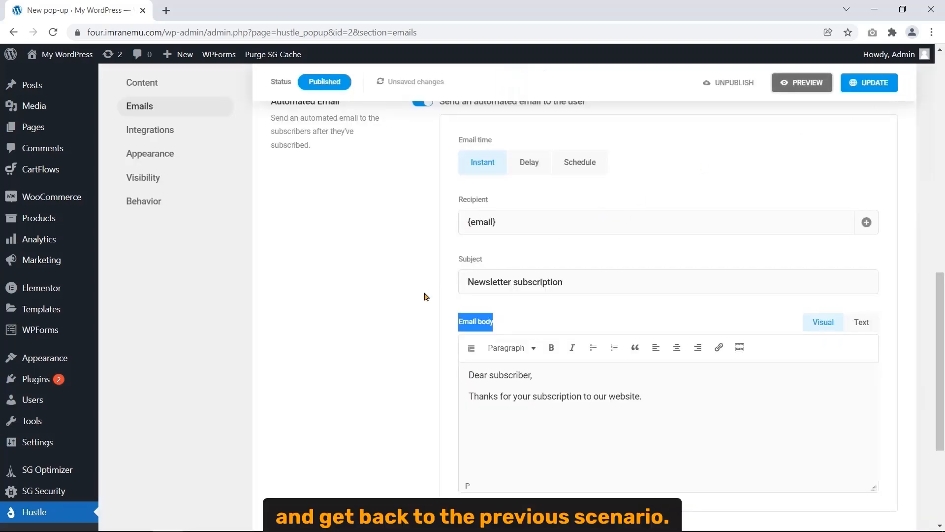
# - Save the popup's email settings with UPDATE
pyautogui.scroll(2, 405, 346)
pyautogui.scroll(4, 405, 347)
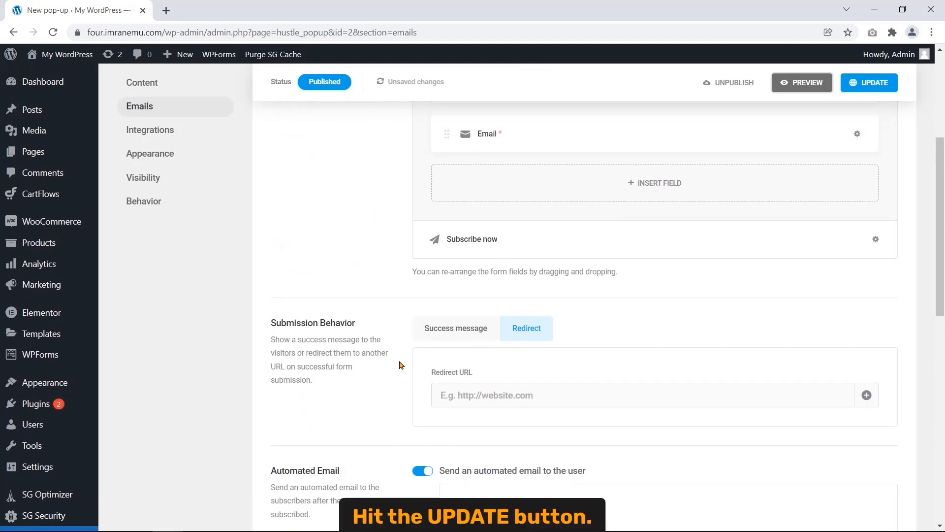
pyautogui.click(859, 85)
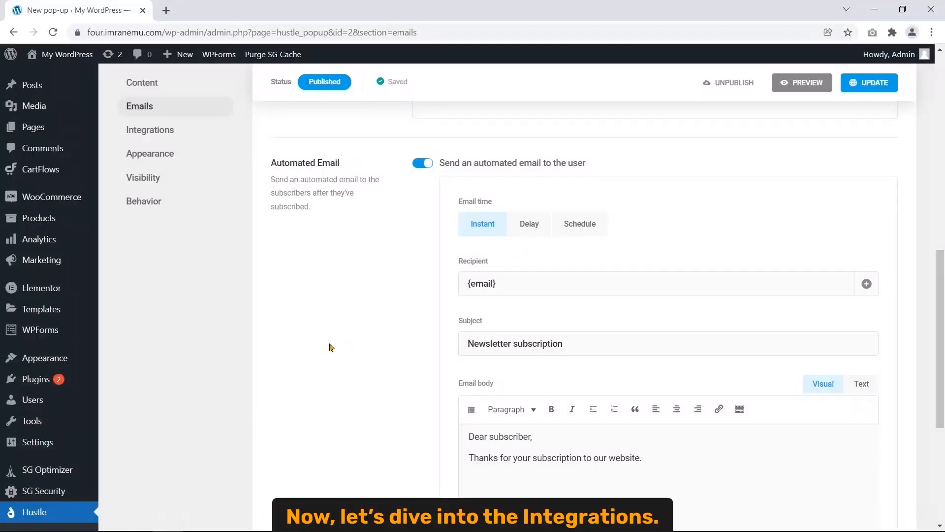
# - Show the Newsletter popup's Integrations settings with Local List as the only active app
pyautogui.click(149, 136)
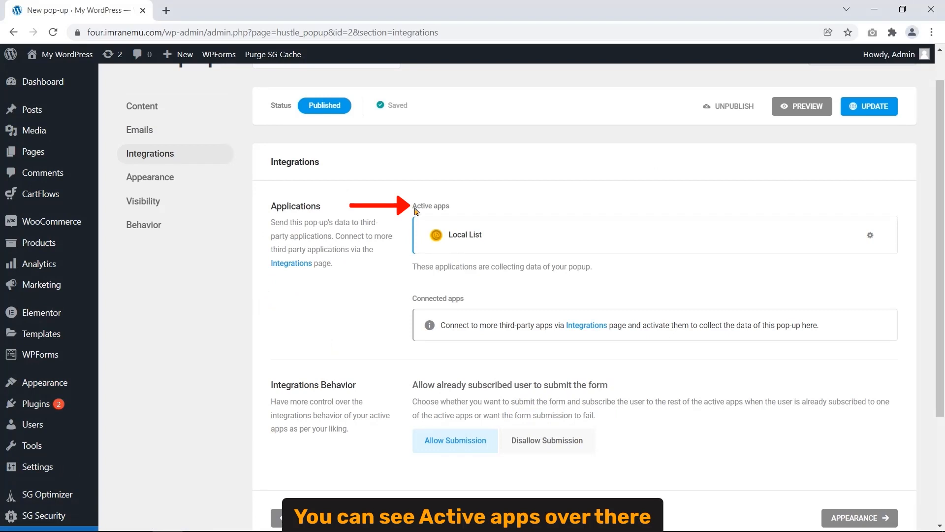
pyautogui.moveTo(413, 207); pyautogui.dragTo(454, 209)
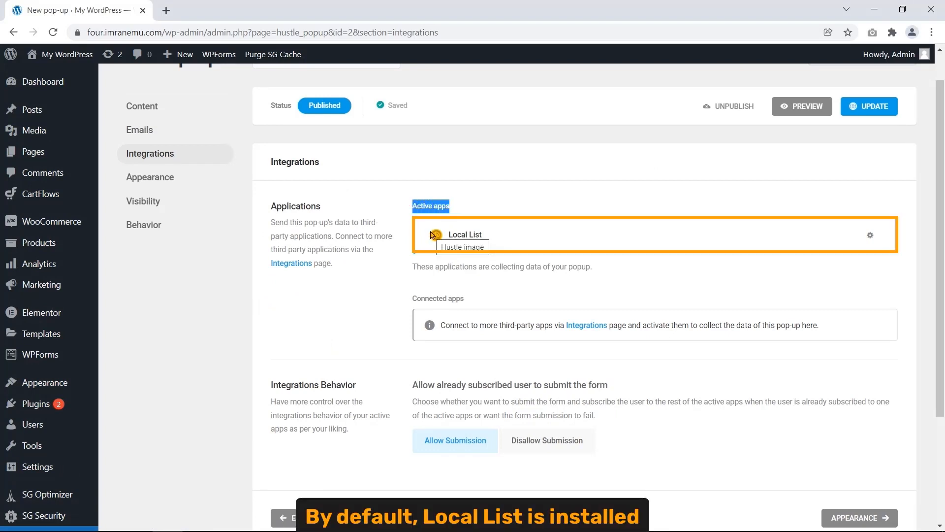
pyautogui.moveTo(447, 234); pyautogui.dragTo(497, 250)
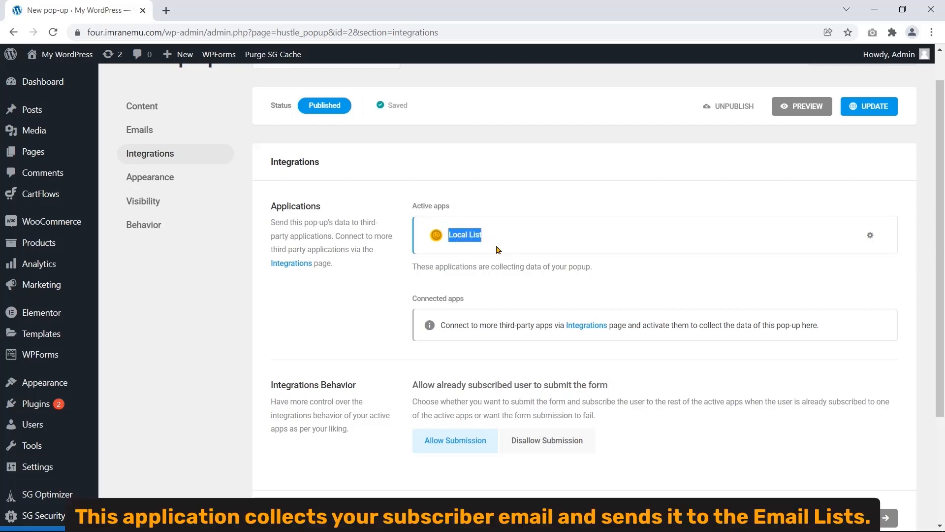
pyautogui.scroll(-3, 248, 325)
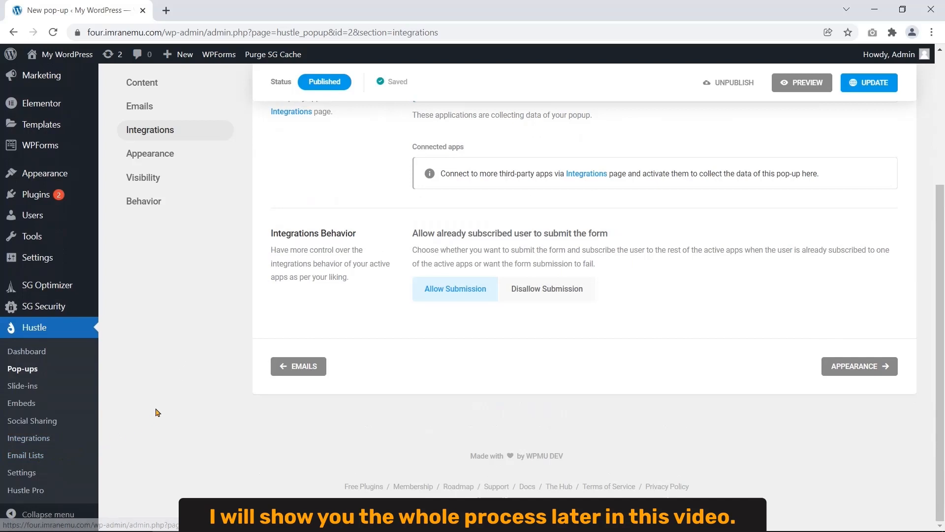
pyautogui.scroll(4, 159, 412)
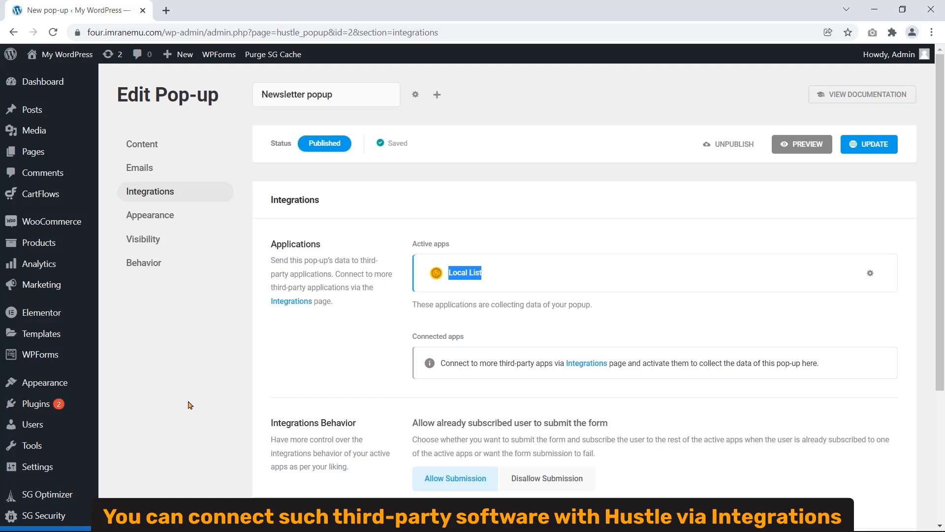
# - Go to Hustle's Integrations dashboard and scroll through the Available Apps list
pyautogui.click(587, 365)
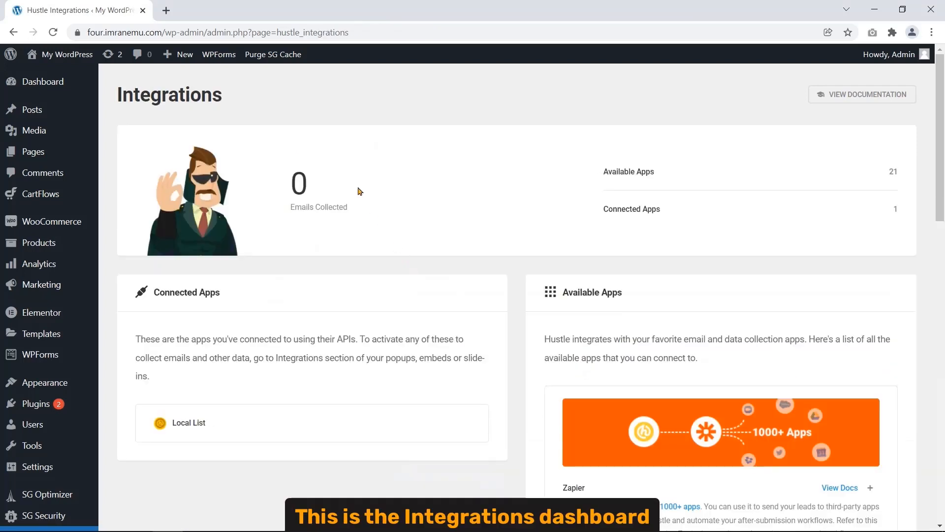
pyautogui.moveTo(117, 91); pyautogui.dragTo(315, 113)
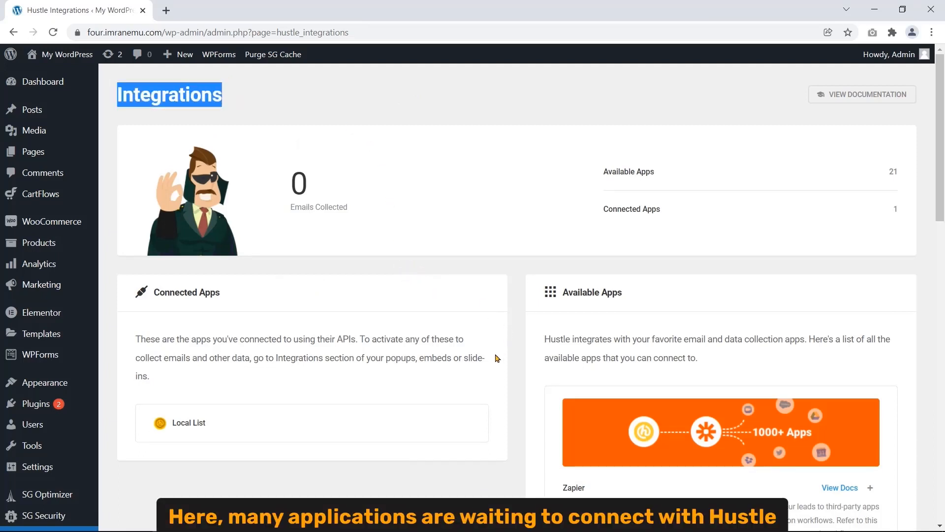
pyautogui.scroll(-10, 496, 358)
pyautogui.scroll(-5, 496, 358)
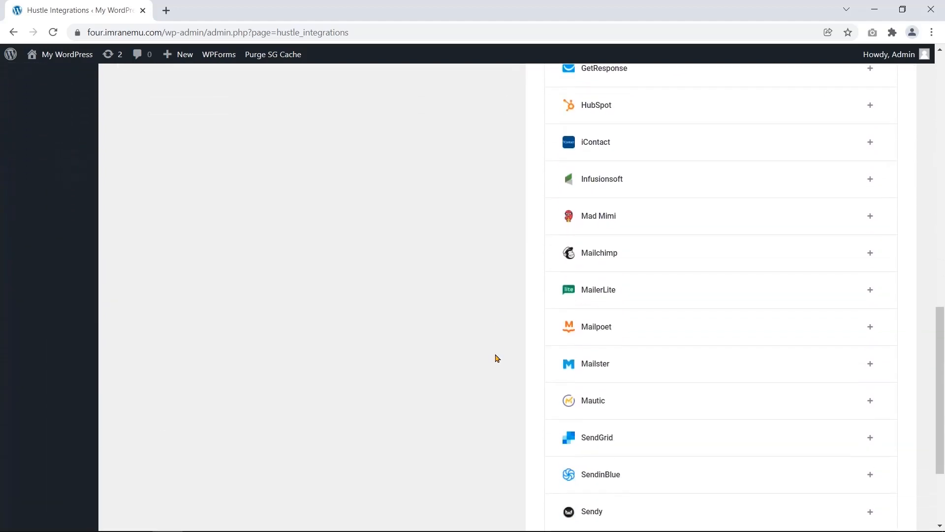
pyautogui.scroll(-3, 497, 358)
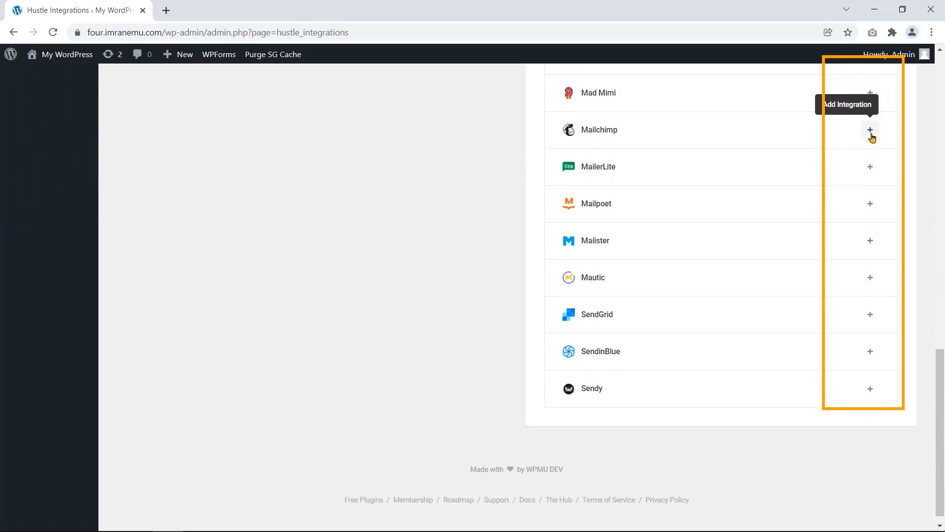
# - Look at the Mailchimp API Key setup, cancel without connecting, and go back
pyautogui.click(871, 133)
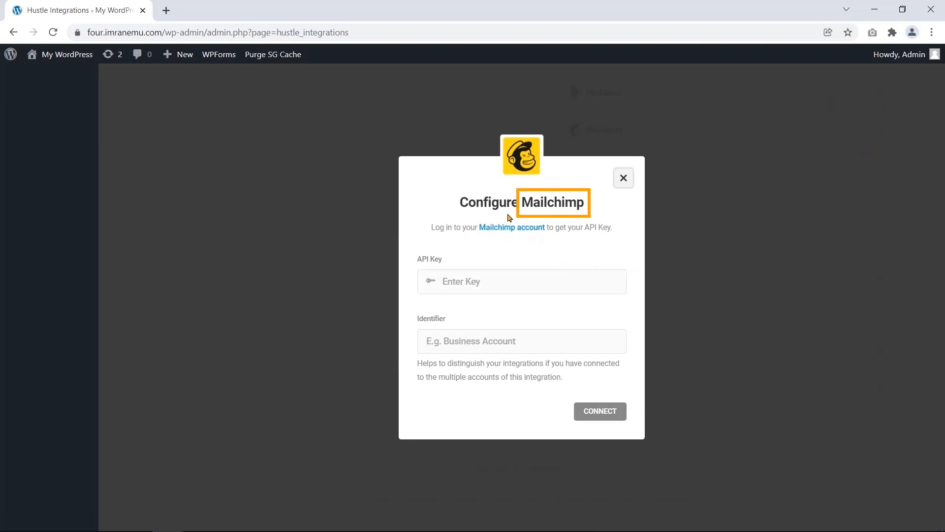
pyautogui.moveTo(523, 202); pyautogui.dragTo(584, 203)
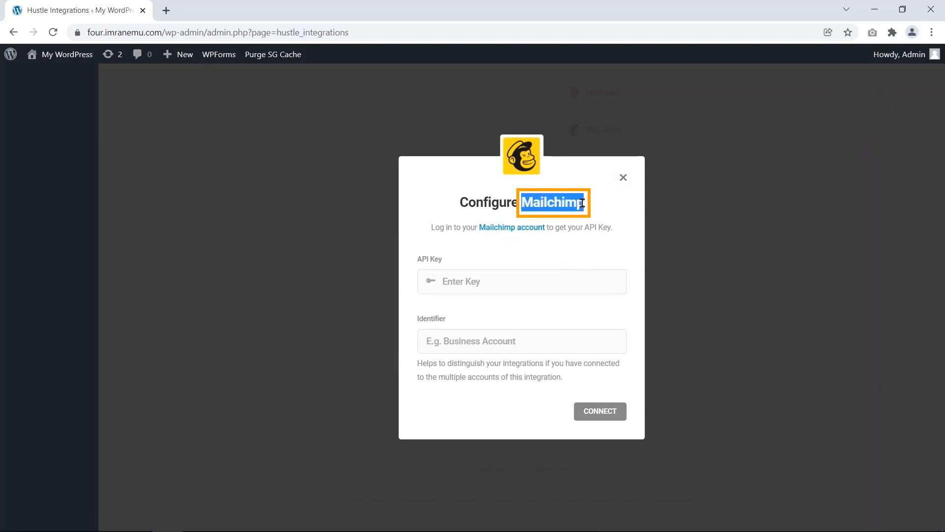
pyautogui.moveTo(443, 259); pyautogui.dragTo(427, 266)
pyautogui.click(427, 266)
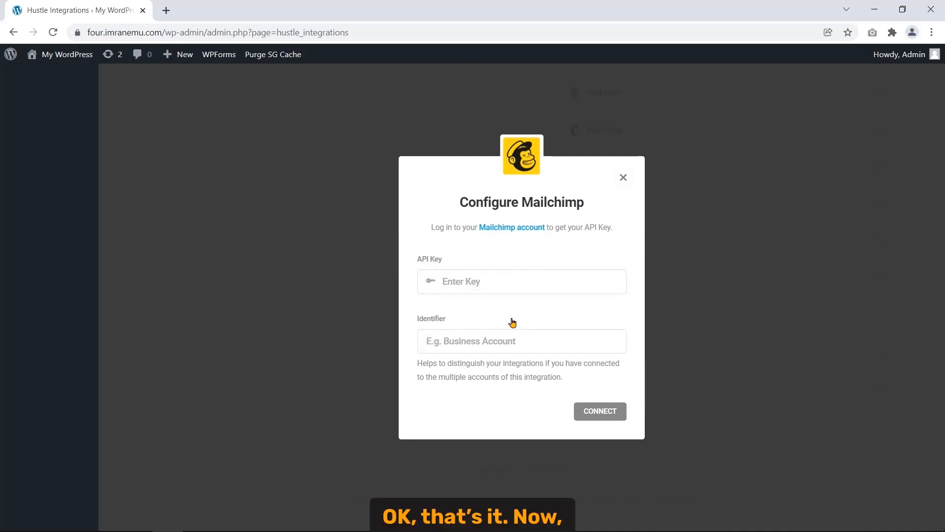
pyautogui.click(623, 178)
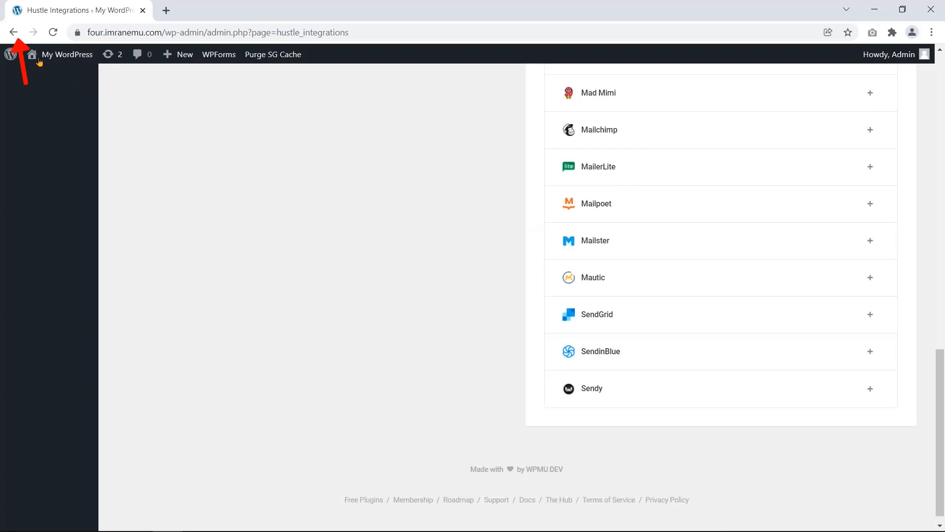
pyautogui.click(13, 33)
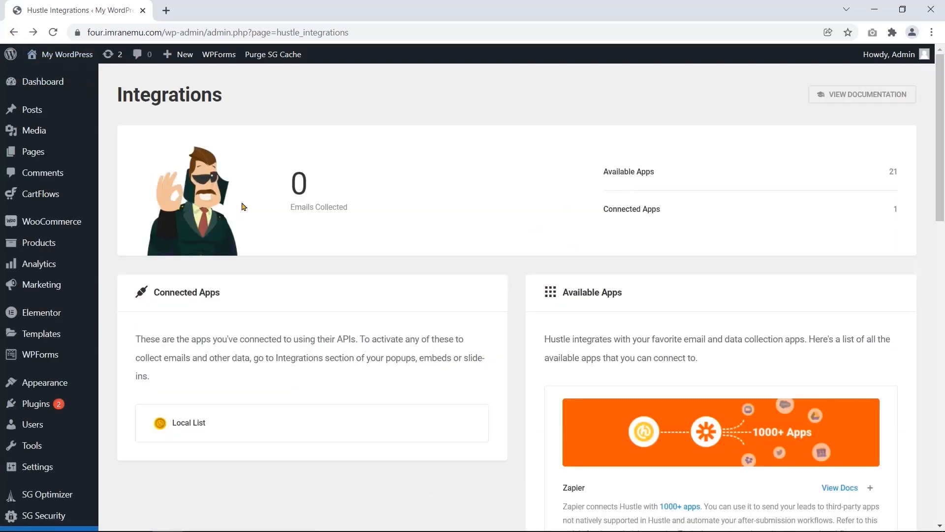
# - Set Disallow Submission with error 'This email address has already been added. You do not need to subscribe again!' and update
pyautogui.click(14, 33)
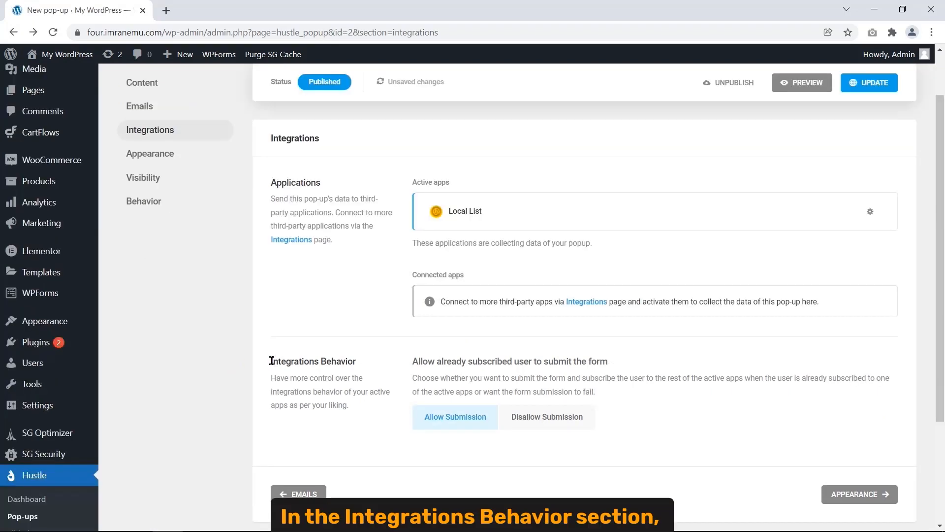
pyautogui.moveTo(272, 361); pyautogui.dragTo(394, 359)
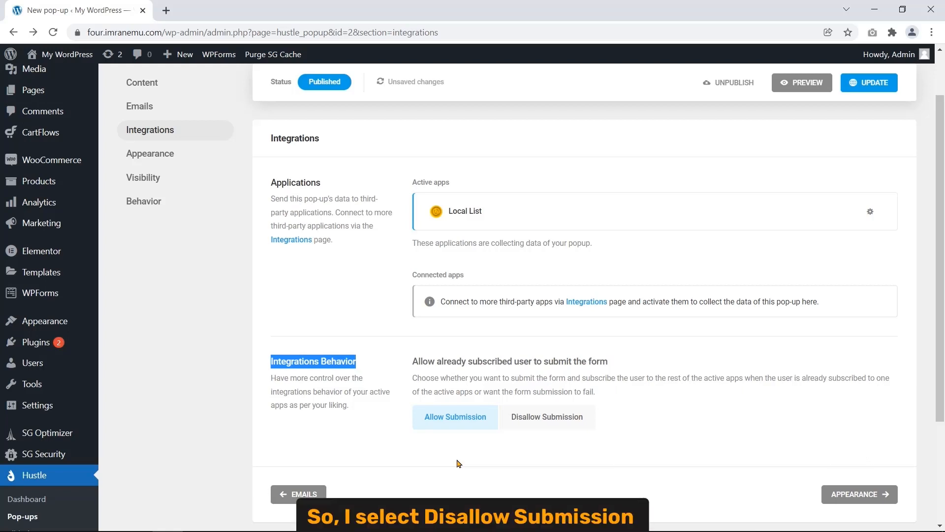
pyautogui.click(513, 428)
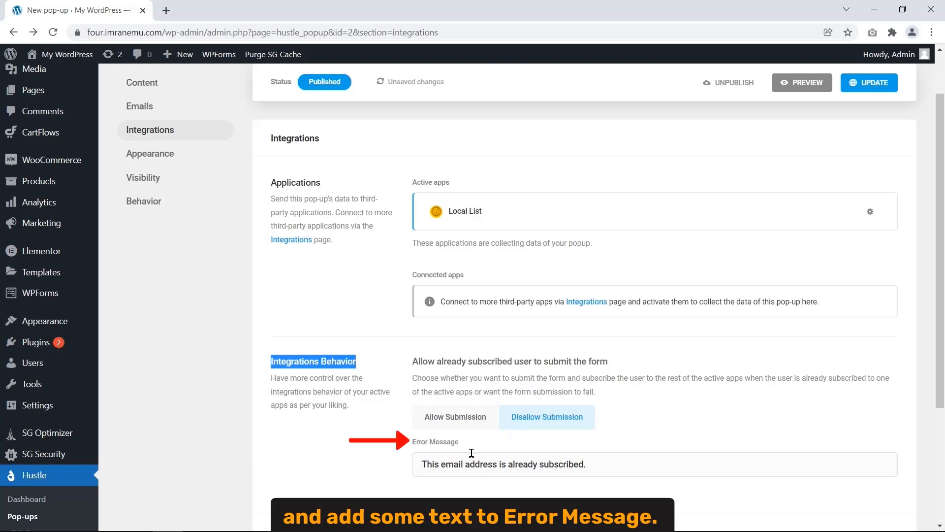
pyautogui.moveTo(413, 442); pyautogui.dragTo(626, 475)
pyautogui.write('This email address has already been add')
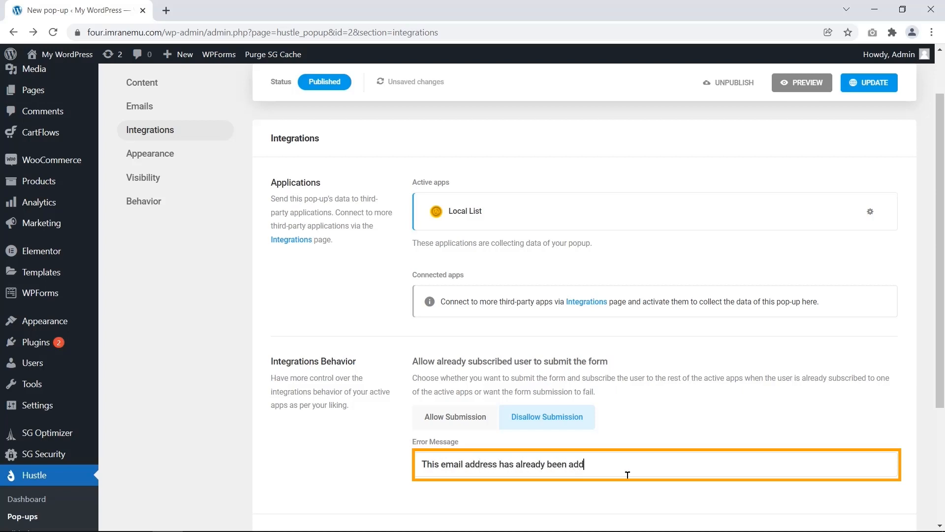
pyautogui.write('ed. You do not need to subscribe again!')
pyautogui.press('Tab')
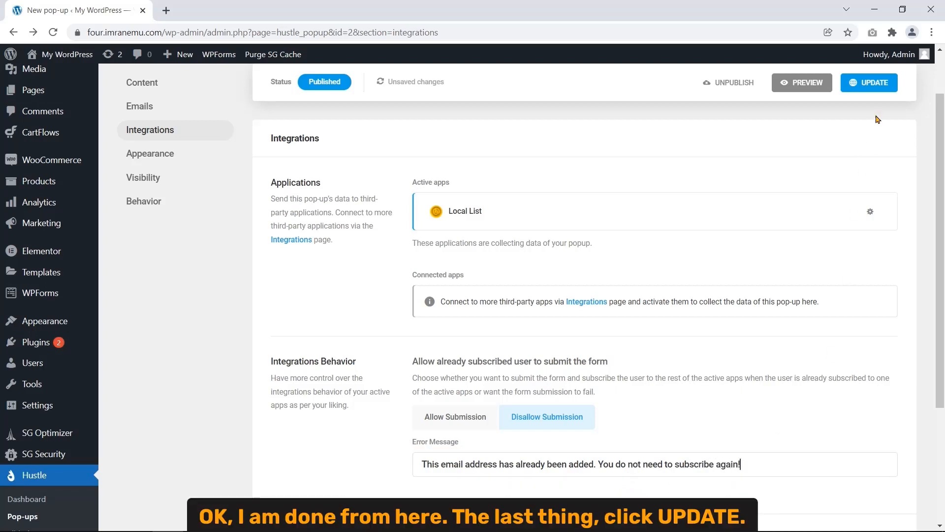
pyautogui.click(863, 84)
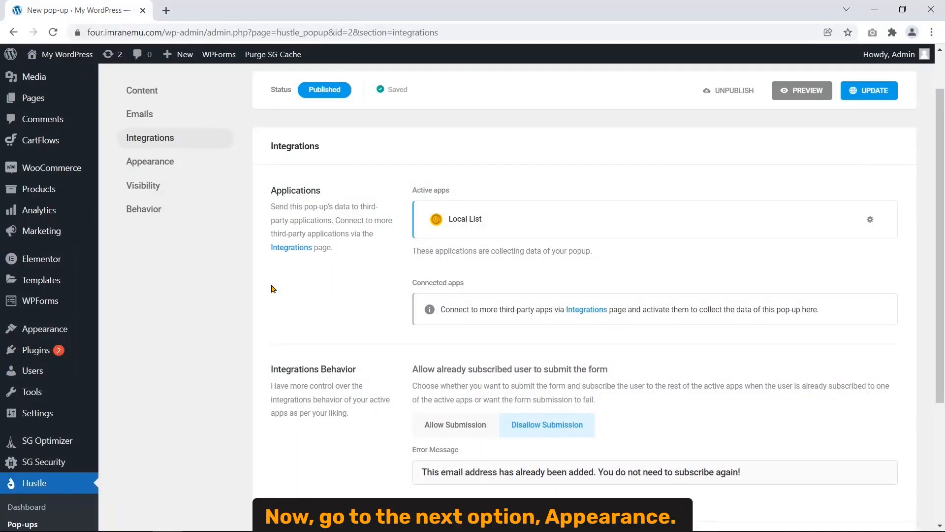
# - In the popup's Appearance settings, switch to the Default layout and preview it
pyautogui.click(184, 163)
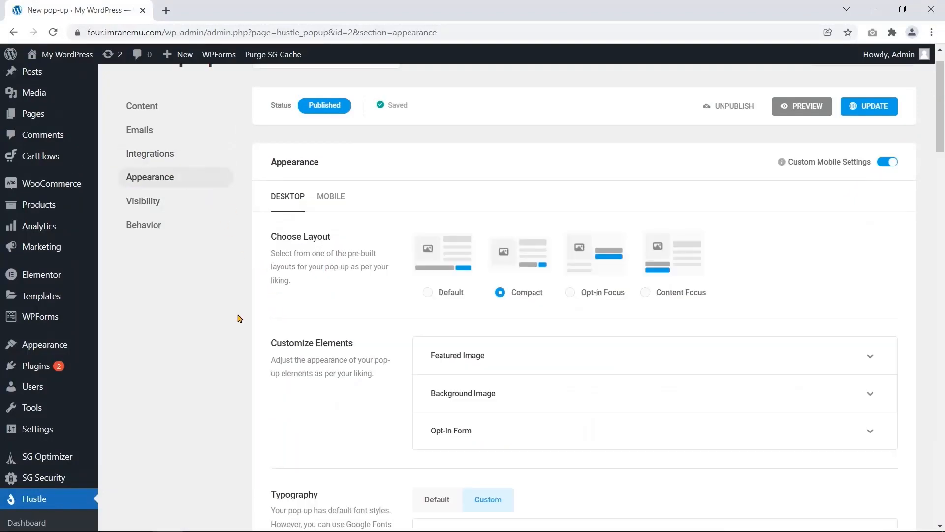
pyautogui.scroll(1, 369, 266)
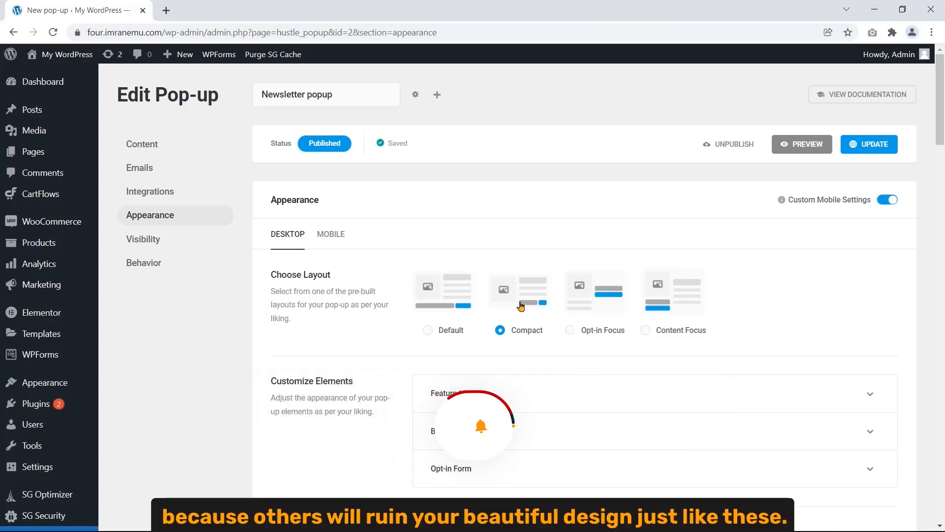
pyautogui.click(429, 334)
pyautogui.click(794, 146)
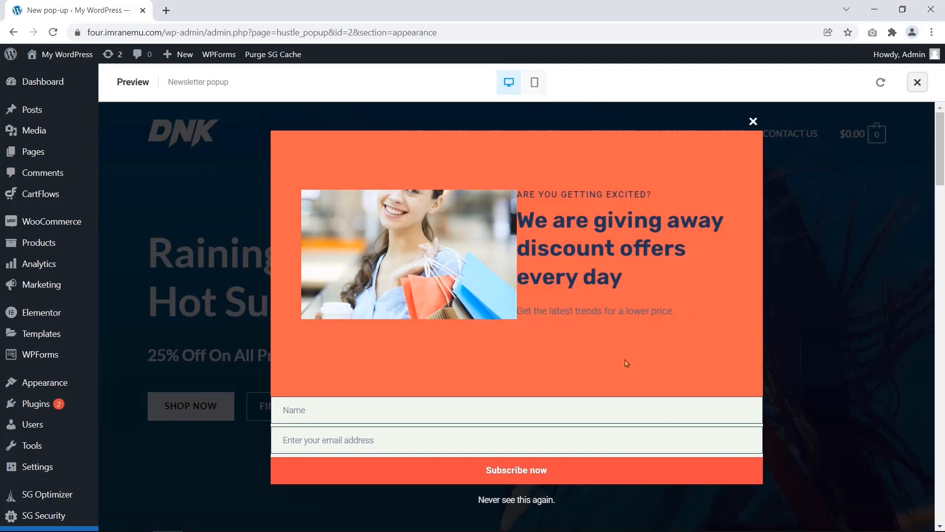
pyautogui.click(753, 122)
pyautogui.click(917, 82)
# - Try the Opt-in Focus and Content Focus layouts, previewing each one
pyautogui.click(605, 331)
pyautogui.click(807, 145)
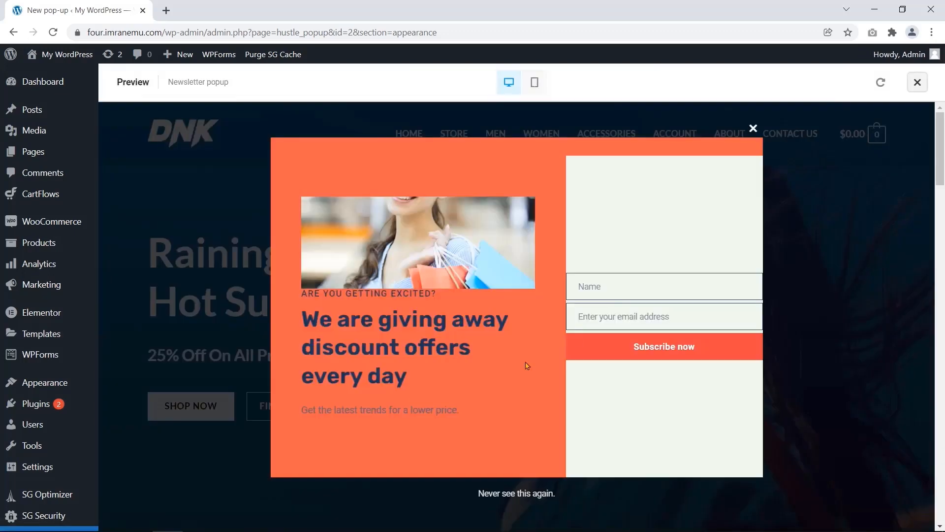
pyautogui.click(754, 128)
pyautogui.click(917, 82)
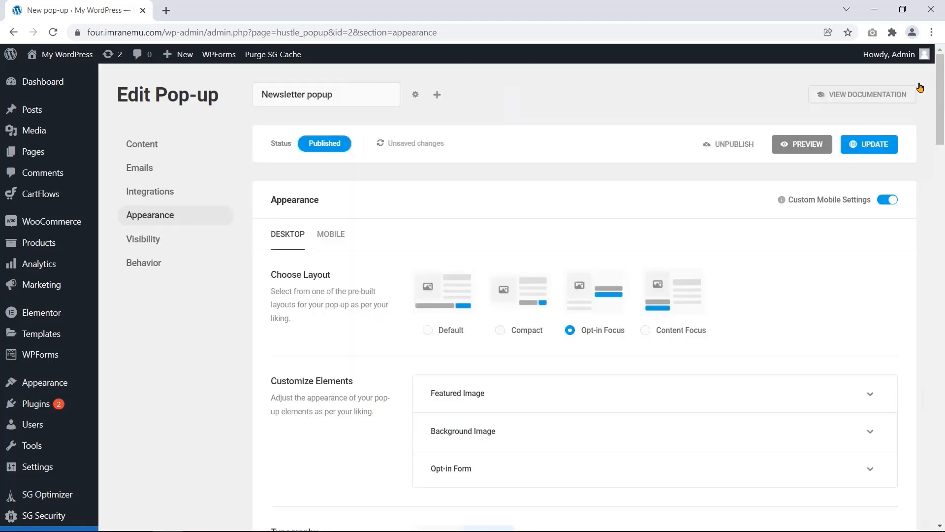
pyautogui.click(642, 388)
pyautogui.click(804, 145)
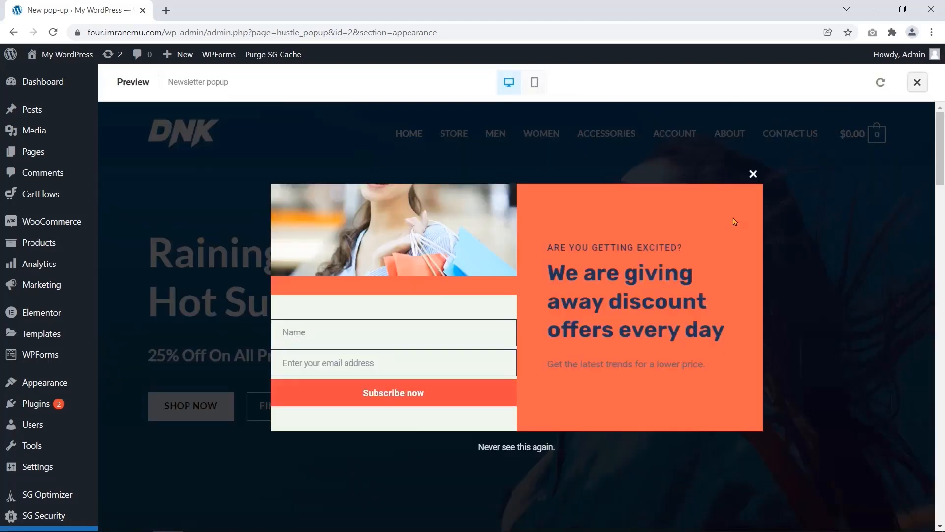
pyautogui.click(753, 174)
pyautogui.click(917, 83)
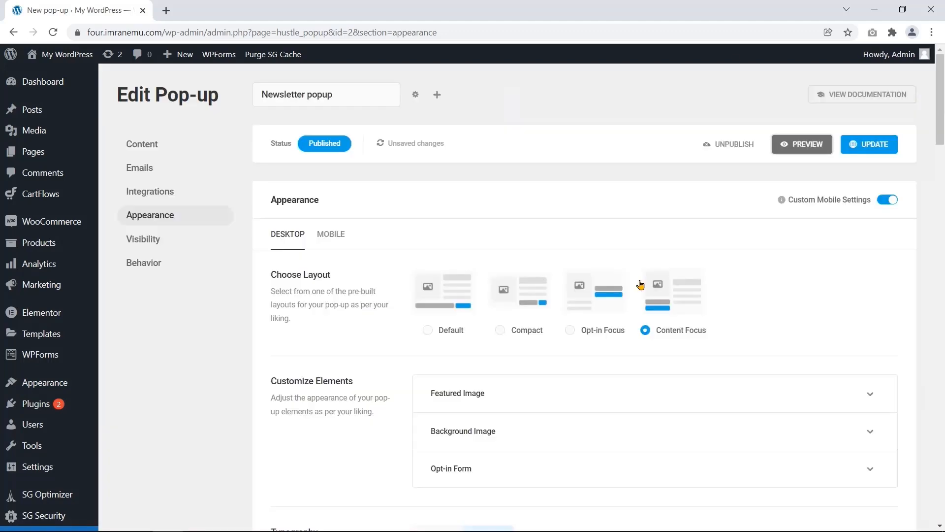
# - Choose the Compact layout and preview it
pyautogui.click(520, 331)
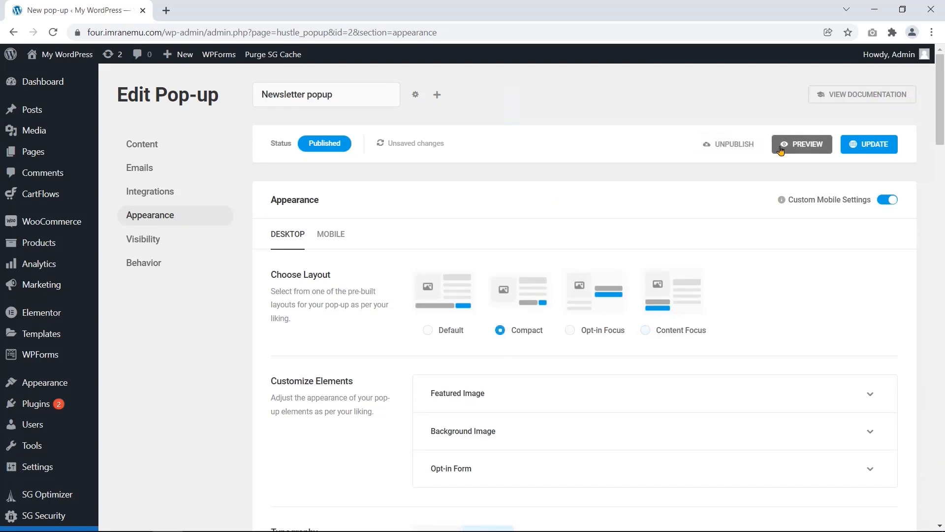
pyautogui.click(804, 144)
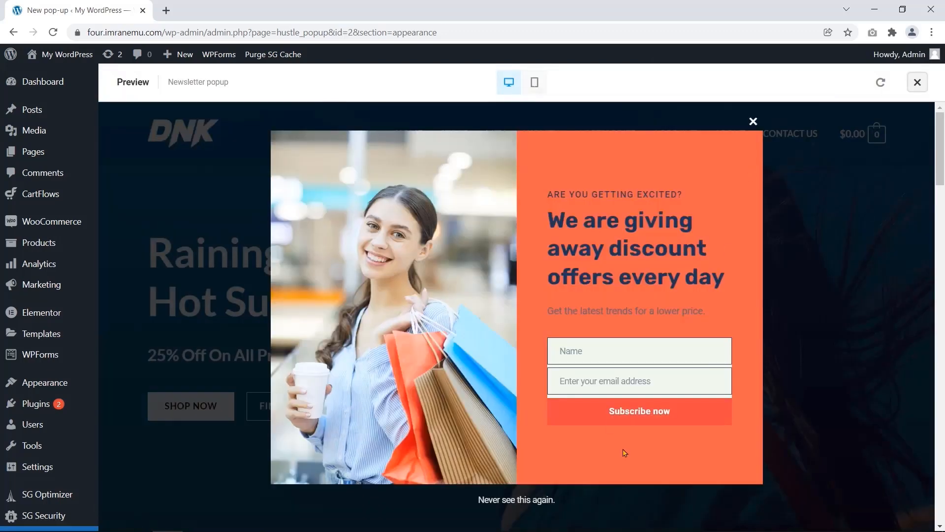
pyautogui.click(753, 122)
pyautogui.click(917, 82)
# - Expand the Featured Image options under Customize Elements
pyautogui.moveTo(270, 382); pyautogui.dragTo(374, 378)
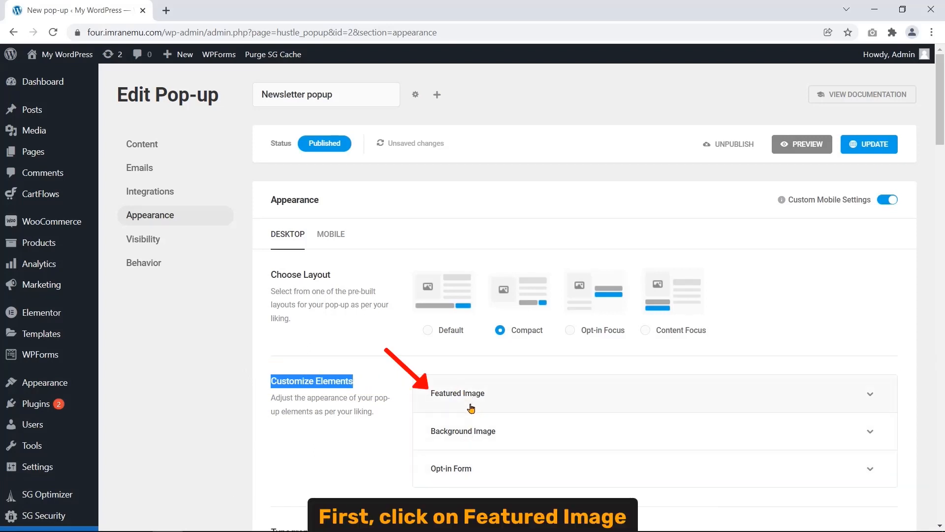
pyautogui.click(487, 400)
pyautogui.scroll(-3, 339, 420)
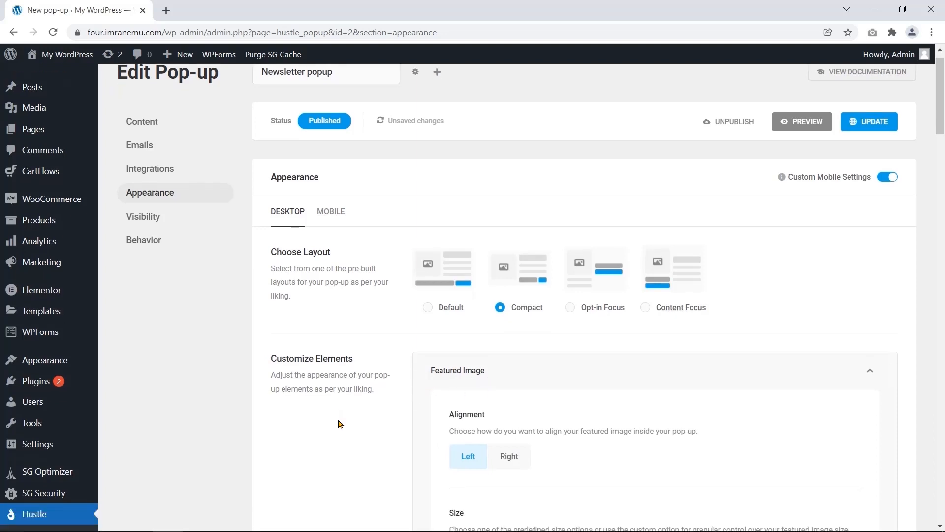
pyautogui.scroll(-4, 339, 421)
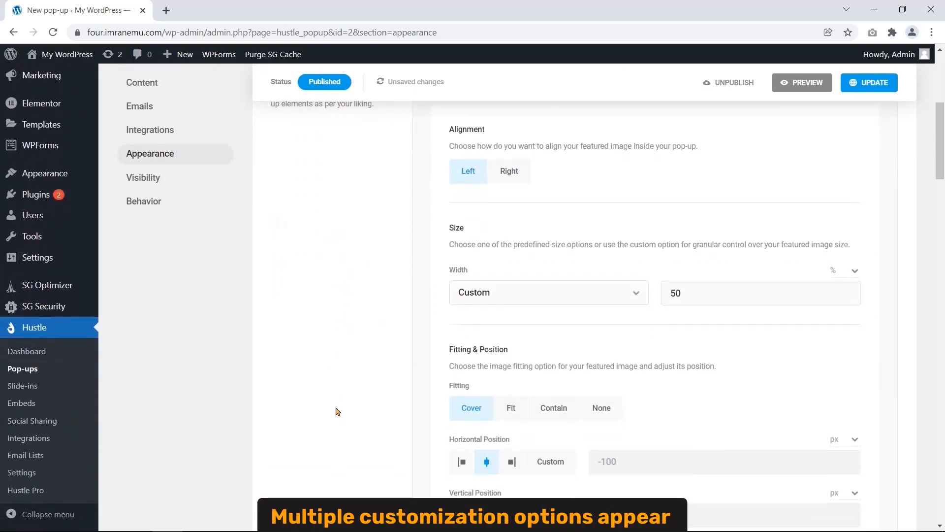
pyautogui.scroll(-3, 407, 353)
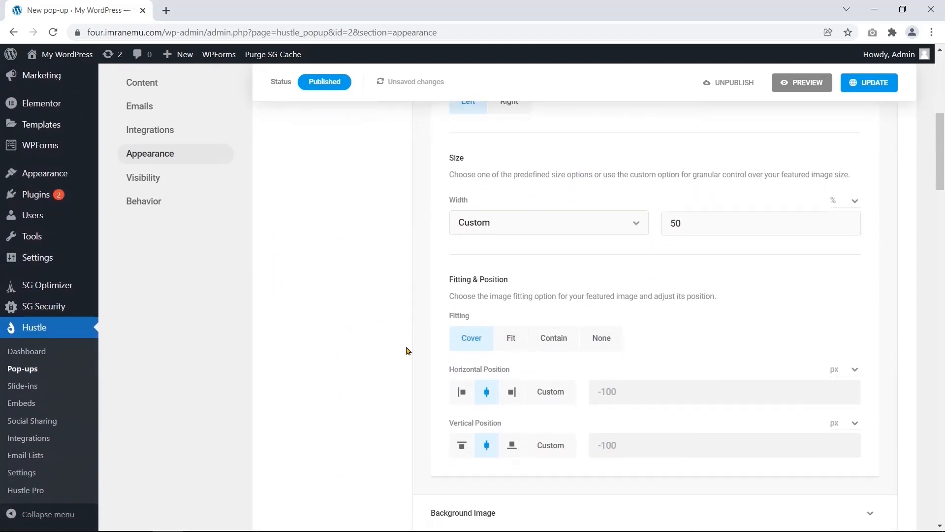
pyautogui.scroll(3, 407, 352)
pyautogui.scroll(1, 407, 350)
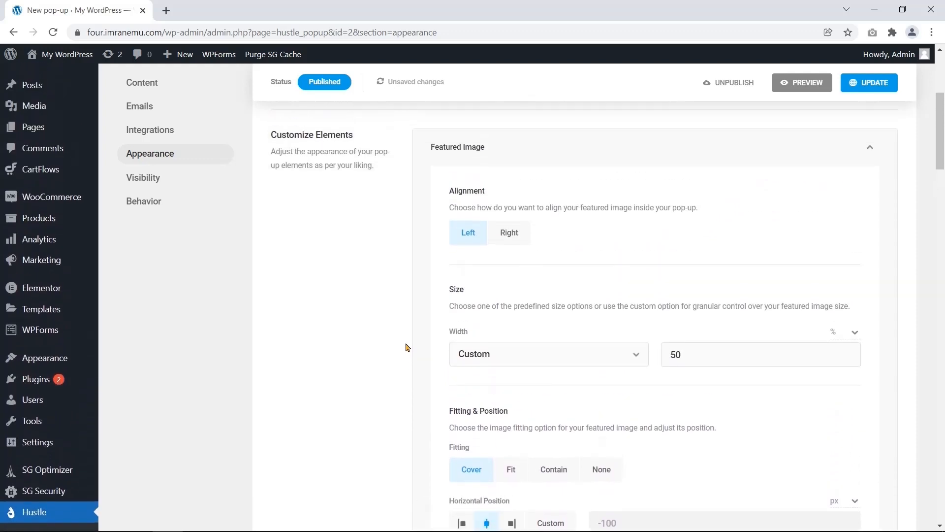
pyautogui.scroll(-1, 408, 348)
pyautogui.moveTo(448, 129); pyautogui.dragTo(494, 133)
pyautogui.moveTo(449, 227); pyautogui.dragTo(463, 229)
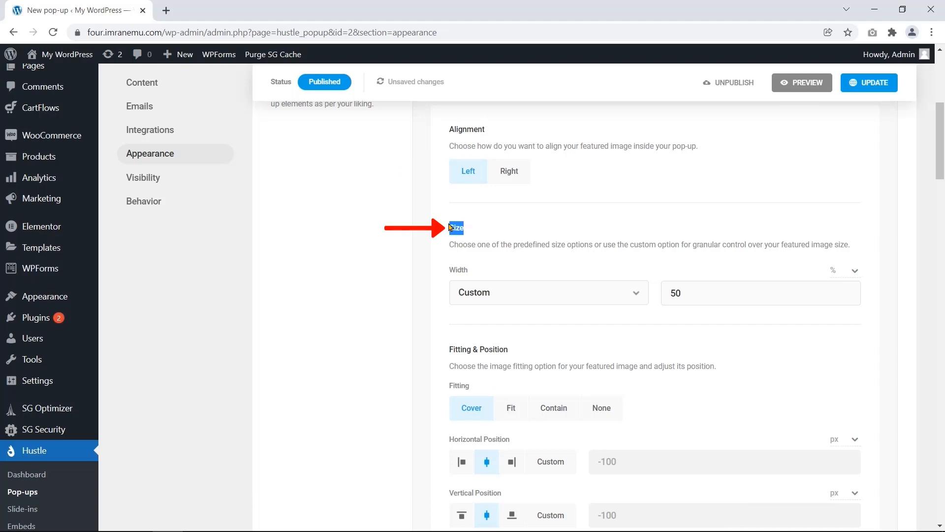
pyautogui.moveTo(449, 351); pyautogui.dragTo(509, 351)
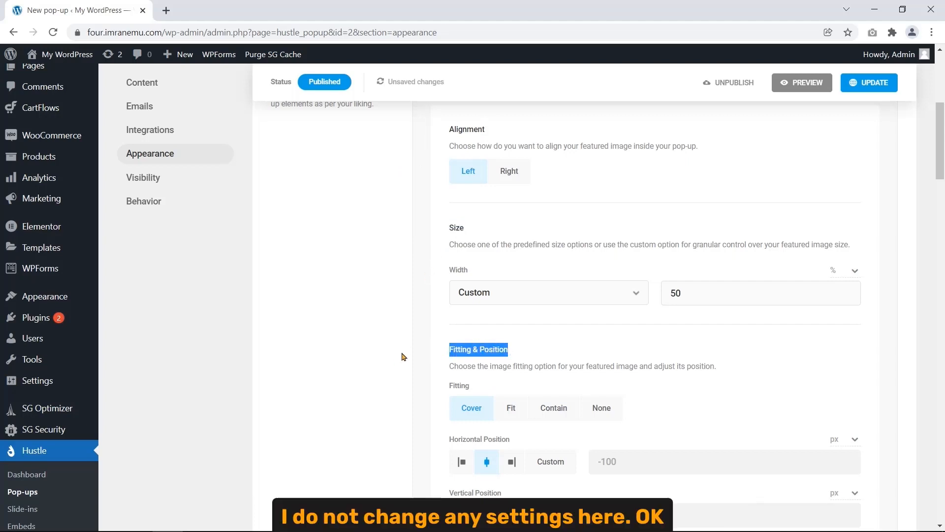
pyautogui.click(414, 362)
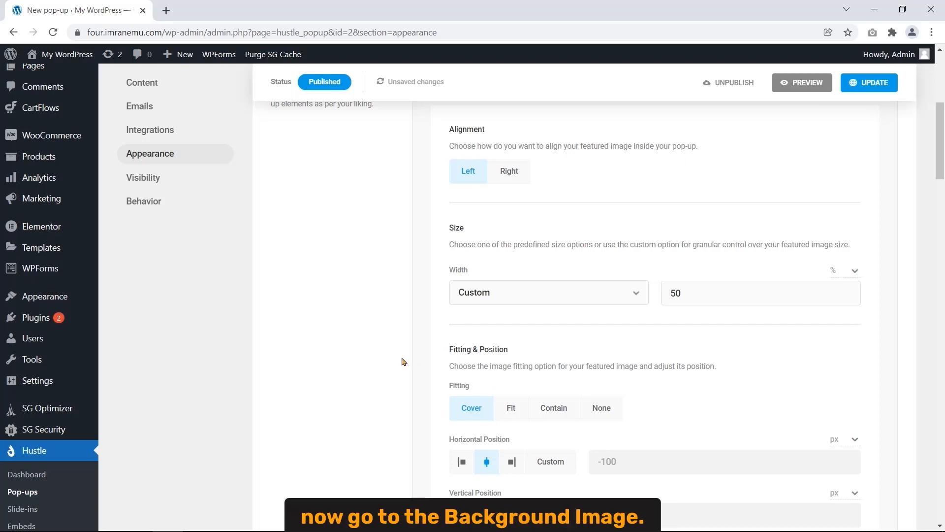
pyautogui.scroll(-4, 394, 356)
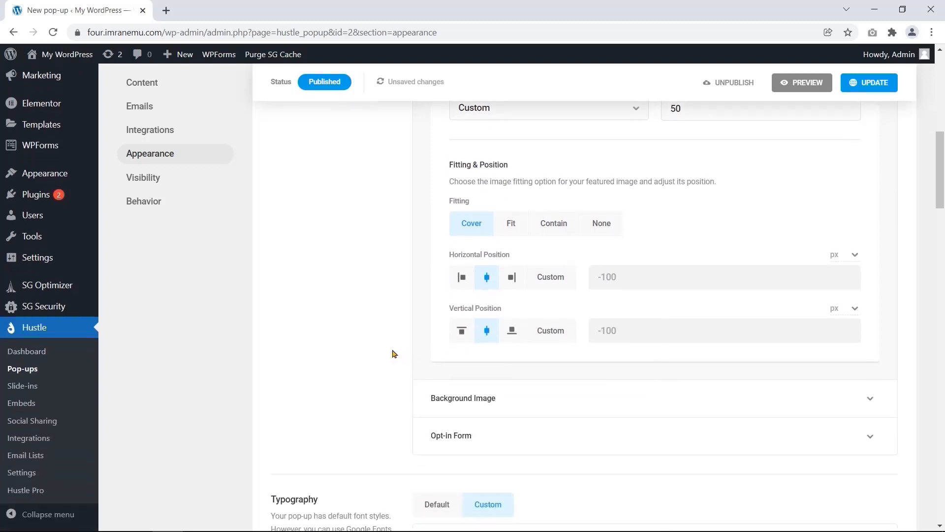
# - Expand Background Image and review its Contain size, centred position and repeat settings
pyautogui.click(460, 405)
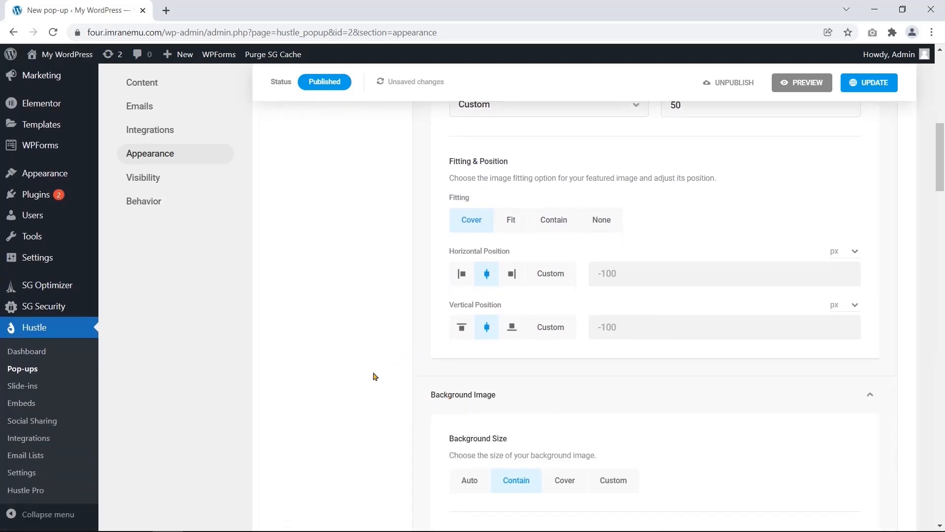
pyautogui.scroll(-4, 374, 371)
pyautogui.scroll(-2, 373, 370)
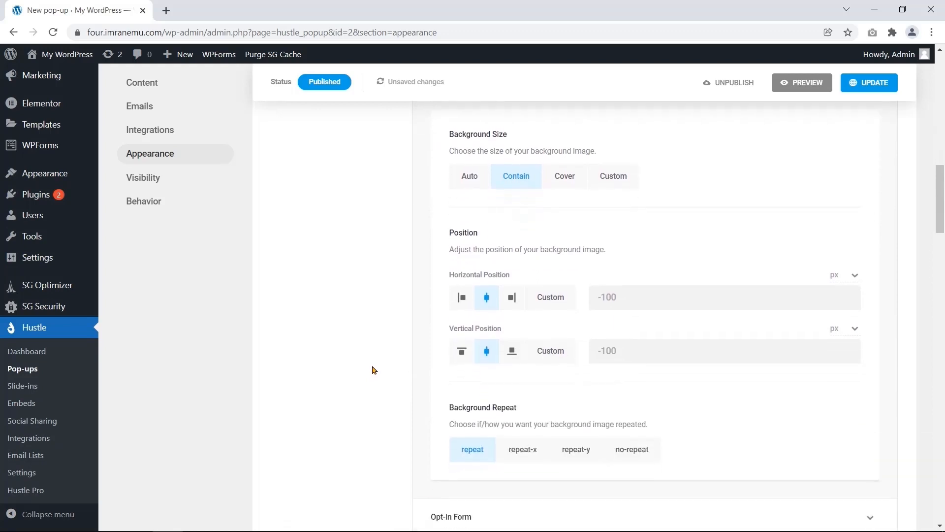
pyautogui.scroll(1, 374, 369)
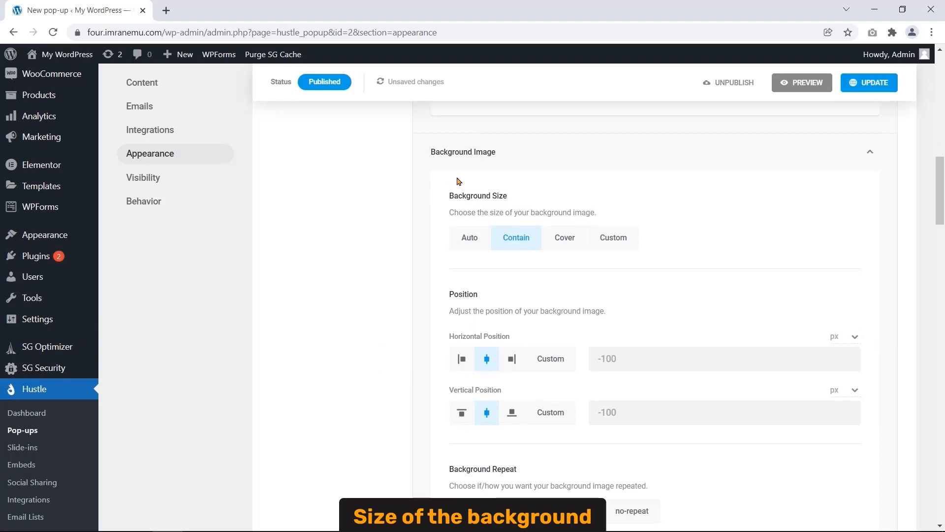
pyautogui.moveTo(450, 191); pyautogui.dragTo(527, 185)
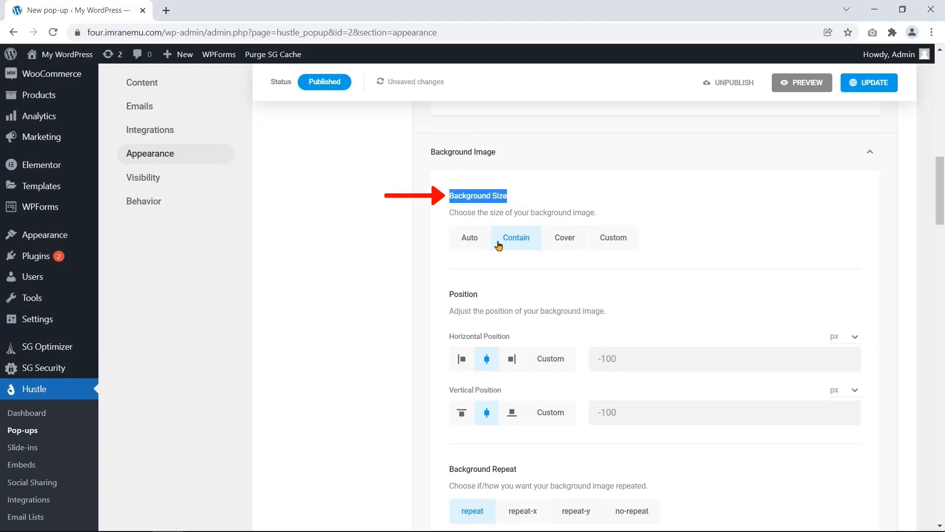
pyautogui.scroll(-1, 441, 271)
pyautogui.moveTo(450, 274); pyautogui.dragTo(514, 274)
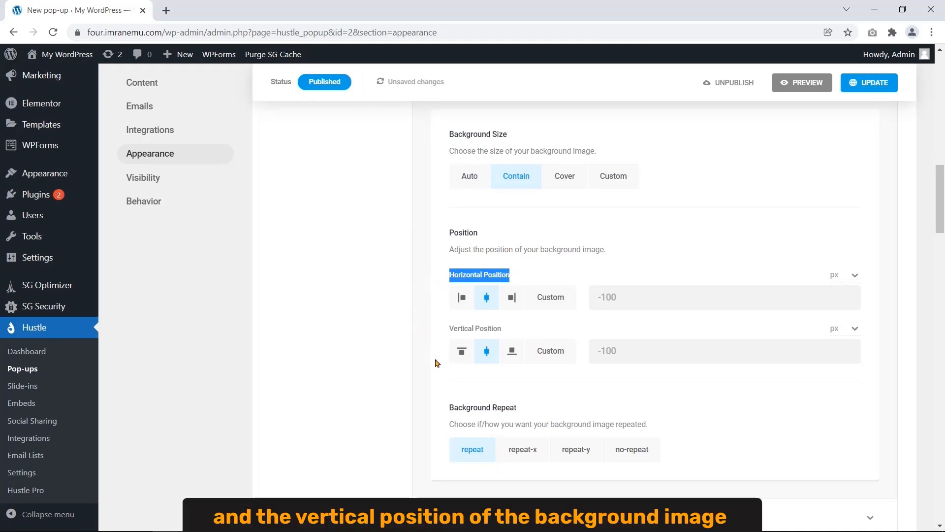
pyautogui.moveTo(449, 327); pyautogui.dragTo(512, 334)
pyautogui.click(423, 308)
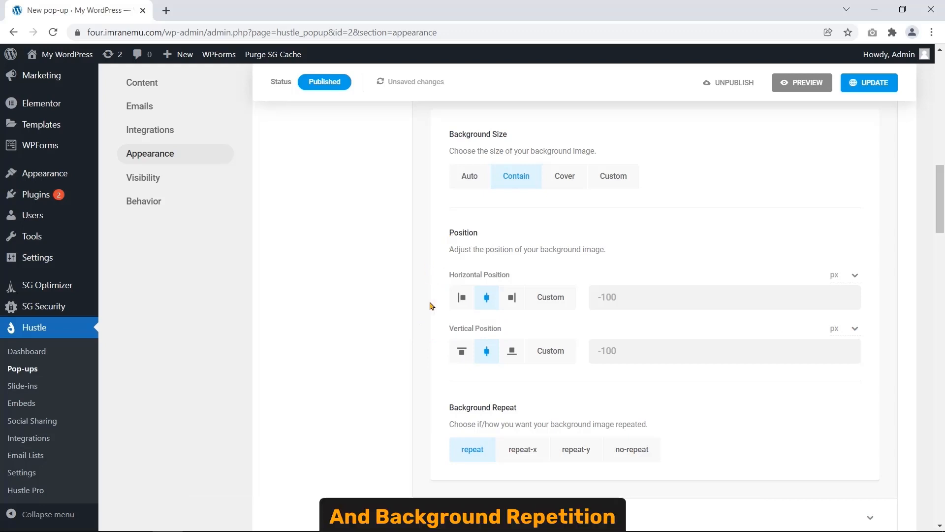
pyautogui.moveTo(449, 407); pyautogui.dragTo(521, 407)
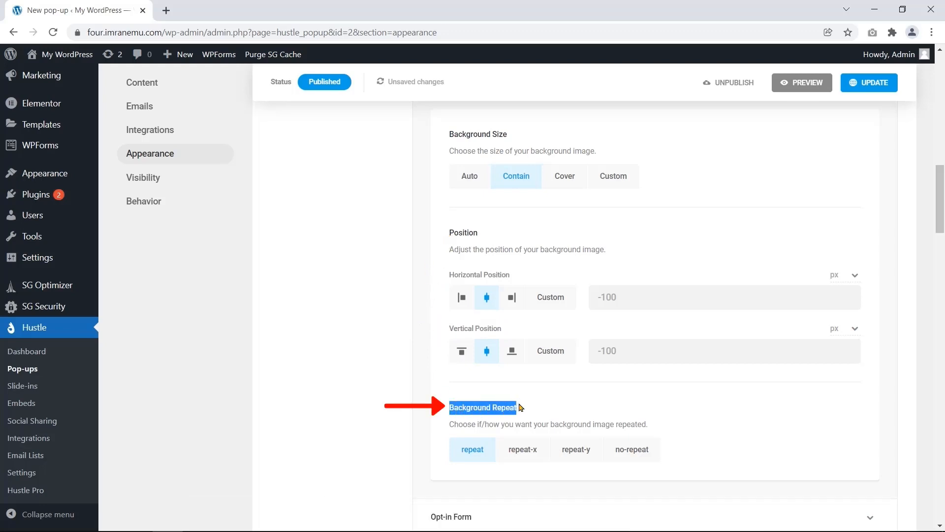
pyautogui.click(407, 419)
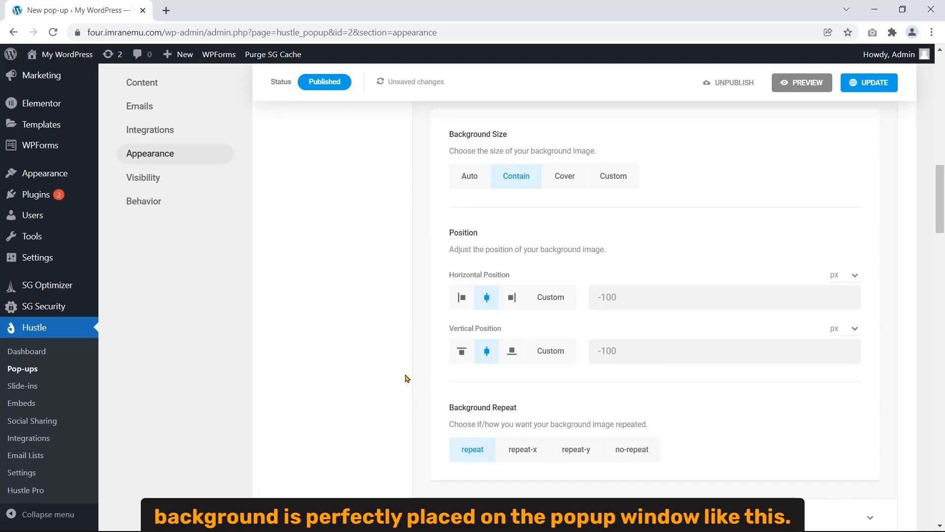
# - Preview the popup with the current background settings and close the preview
pyautogui.click(794, 84)
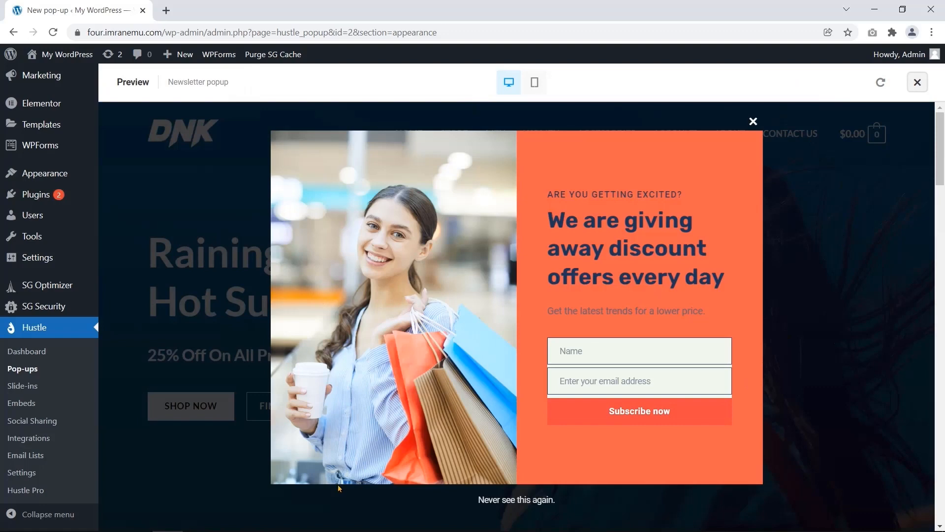
pyautogui.click(753, 122)
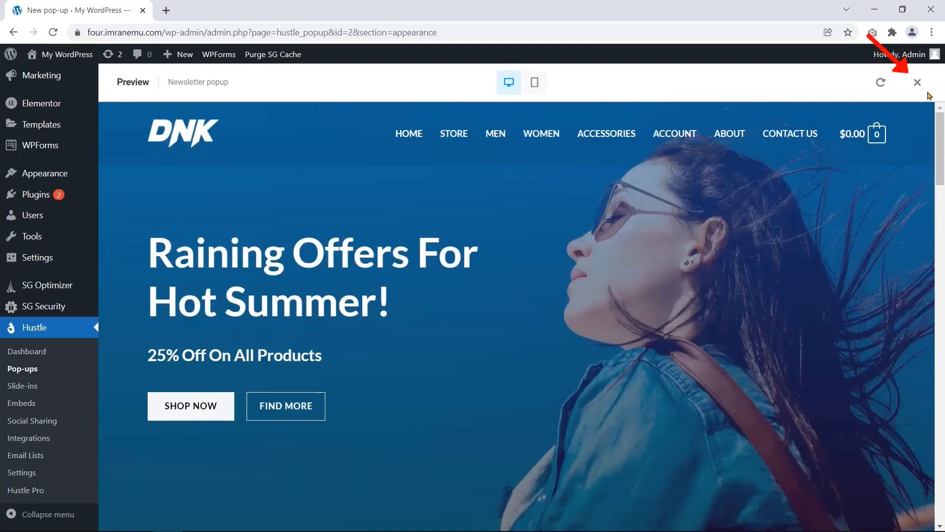
pyautogui.click(917, 82)
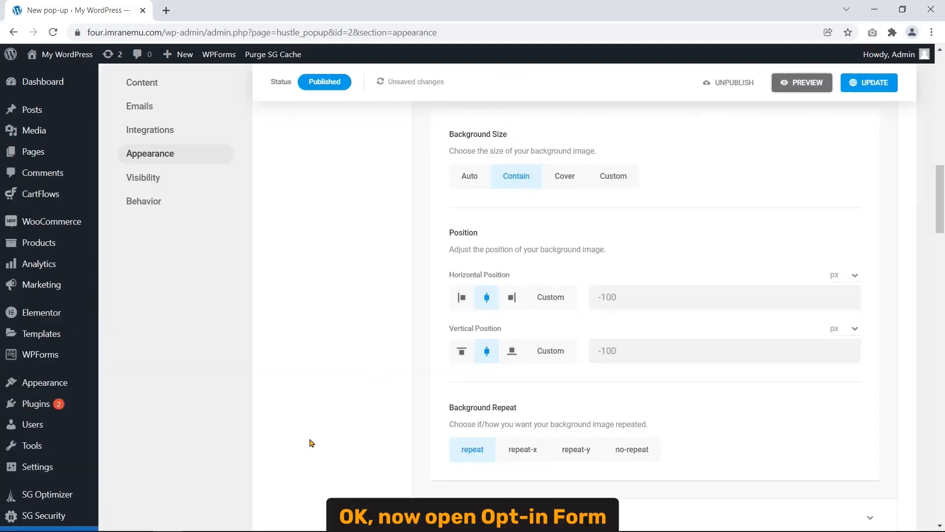
# - Expand the Opt-in Form settings and review the Form Fields options
pyautogui.scroll(-2, 310, 442)
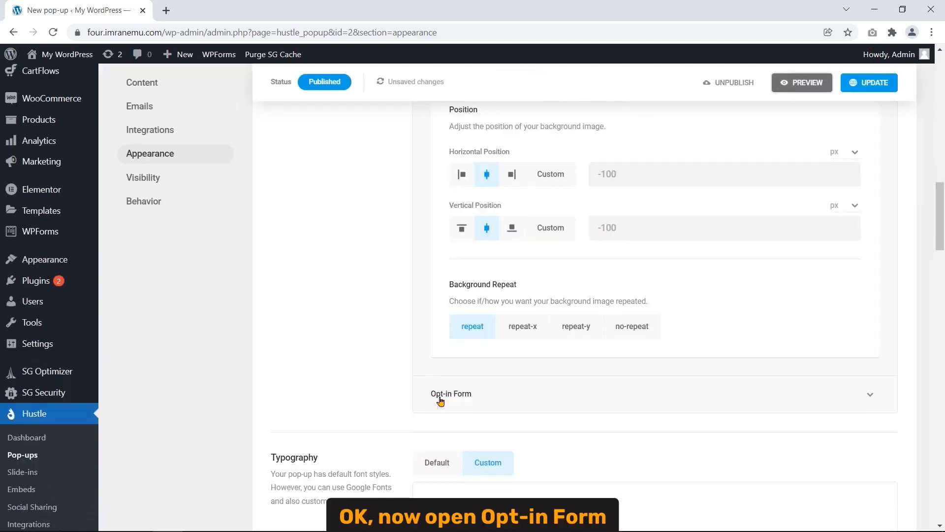
pyautogui.click(486, 395)
pyautogui.scroll(-5, 385, 397)
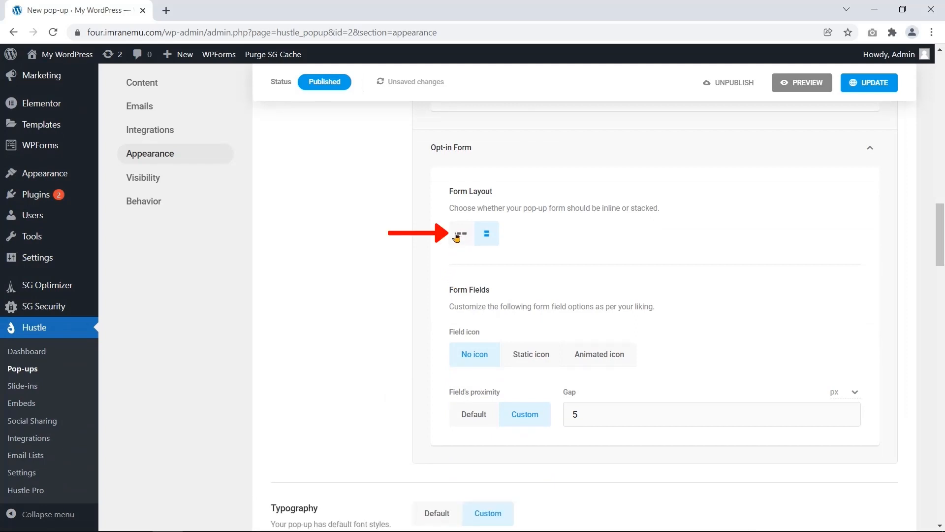
pyautogui.moveTo(449, 291); pyautogui.dragTo(490, 290)
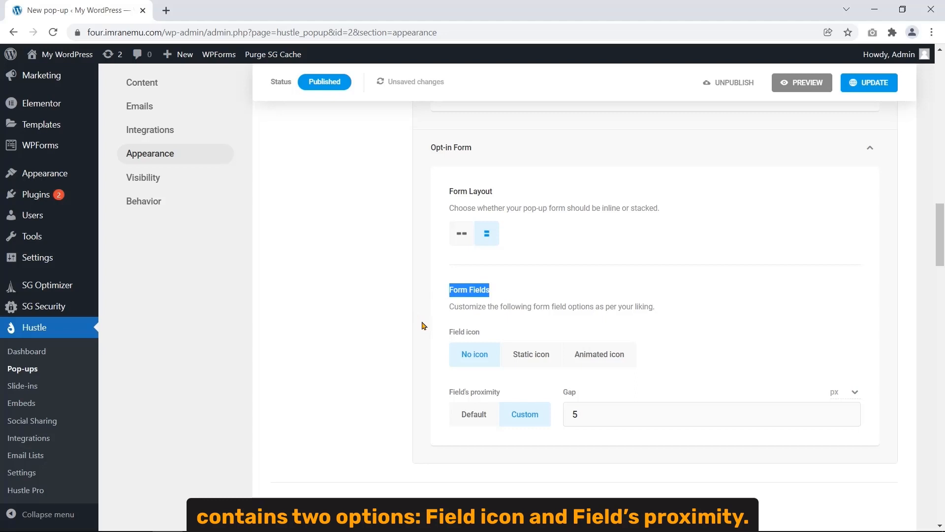
pyautogui.moveTo(449, 335); pyautogui.dragTo(485, 332)
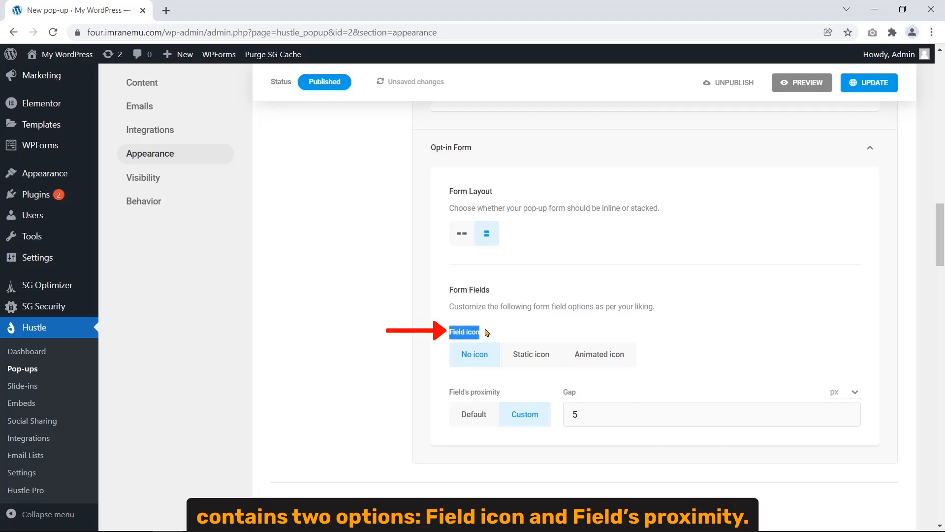
pyautogui.moveTo(450, 395); pyautogui.dragTo(501, 392)
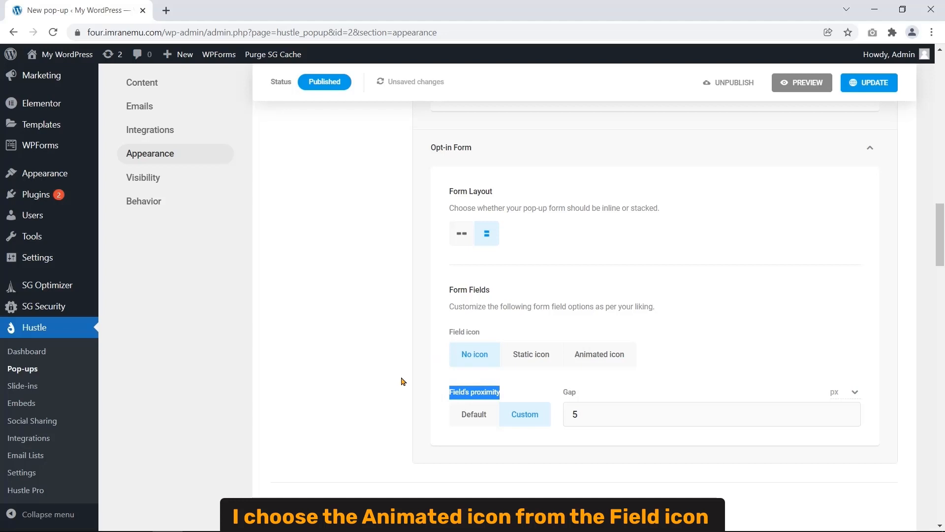
# - Set Field icon to Animated icon and Field's proximity to Default
pyautogui.click(587, 355)
pyautogui.moveTo(449, 333); pyautogui.dragTo(481, 332)
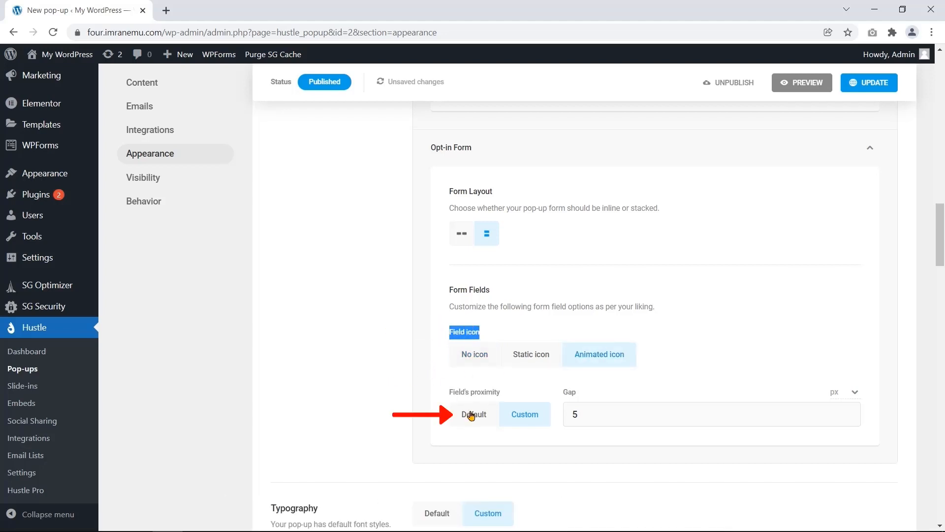
pyautogui.click(455, 412)
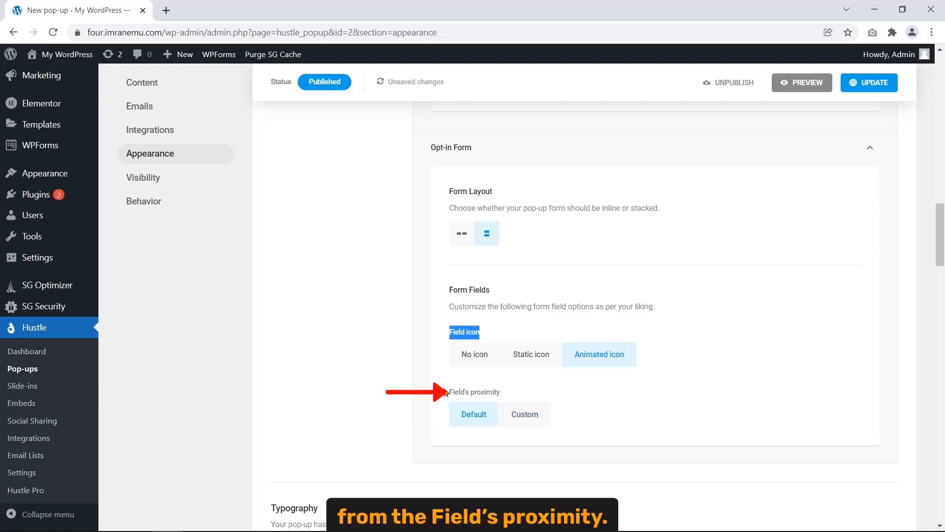
pyautogui.moveTo(447, 392); pyautogui.dragTo(502, 394)
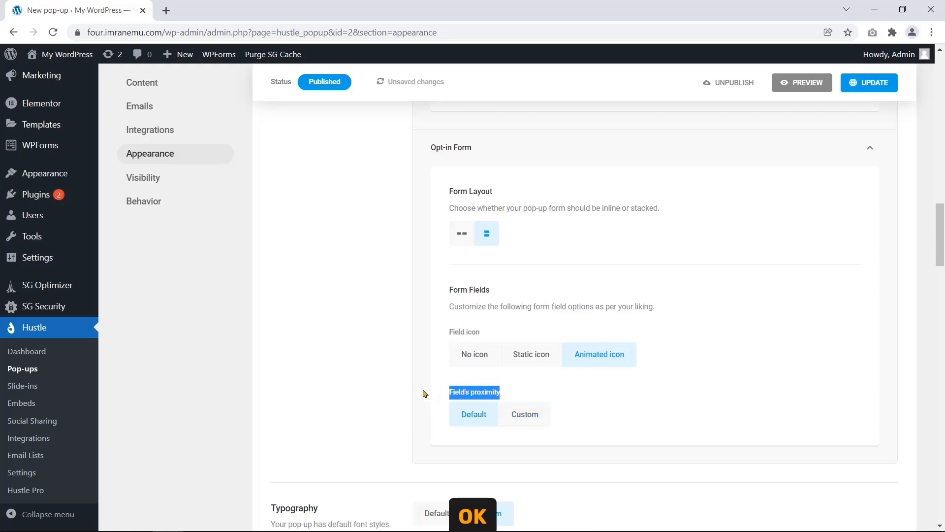
pyautogui.click(422, 392)
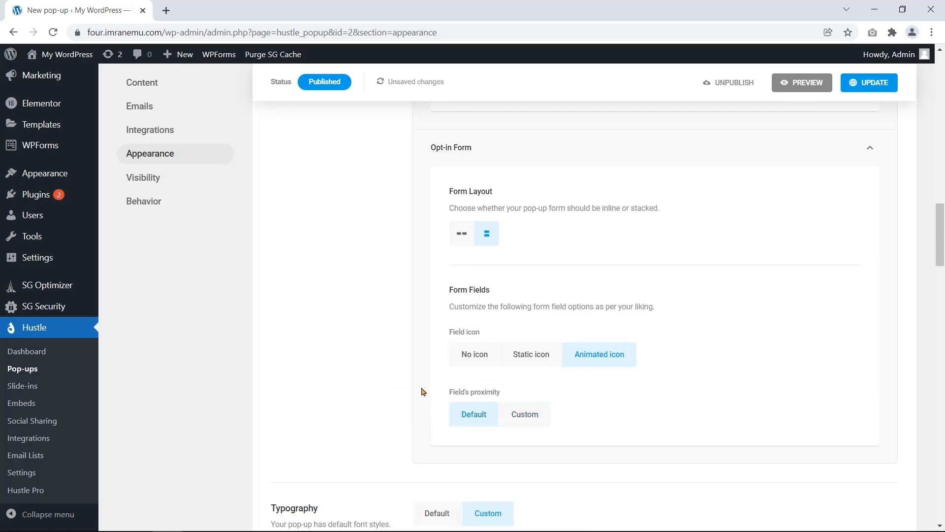
# - Collapse the Opt-in Form, Background Image and Featured Image panels
pyautogui.click(499, 156)
pyautogui.scroll(7, 579, 241)
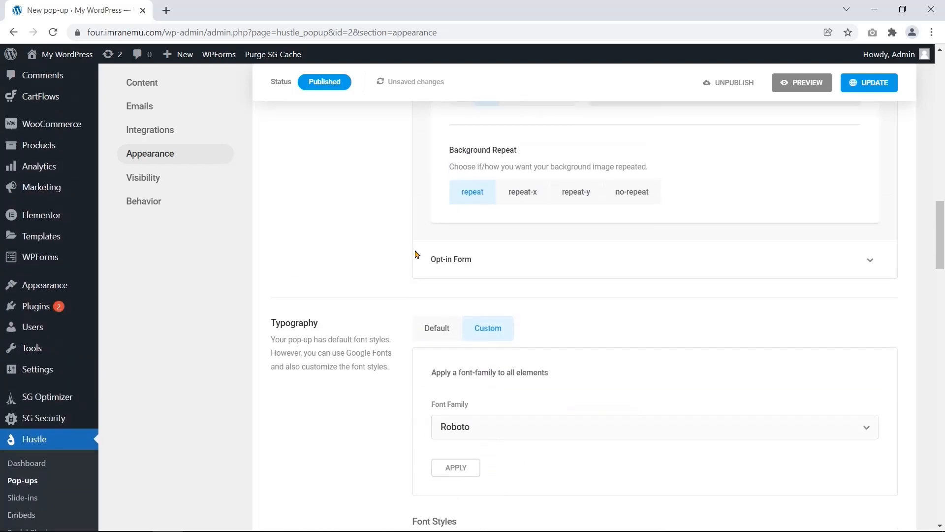
pyautogui.scroll(4, 592, 275)
pyautogui.click(599, 272)
pyautogui.scroll(5, 570, 280)
pyautogui.scroll(4, 569, 239)
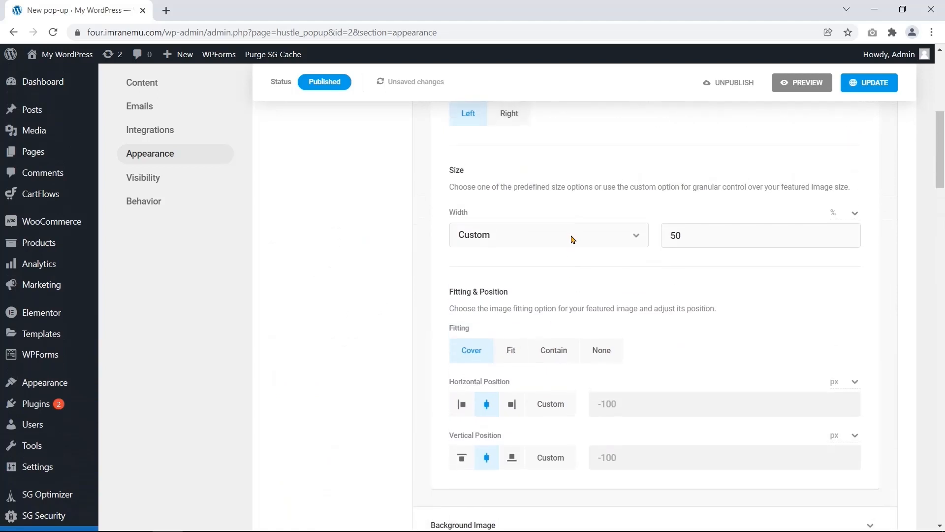
pyautogui.click(582, 211)
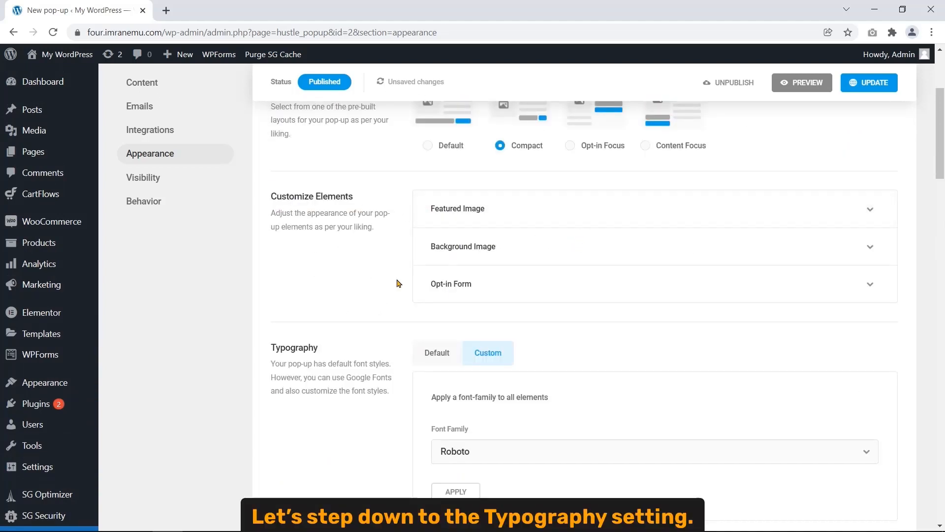
# - Switch Typography to Custom and apply the Poppins font family to all elements
pyautogui.moveTo(271, 347); pyautogui.dragTo(337, 359)
pyautogui.scroll(-3, 338, 360)
pyautogui.click(369, 245)
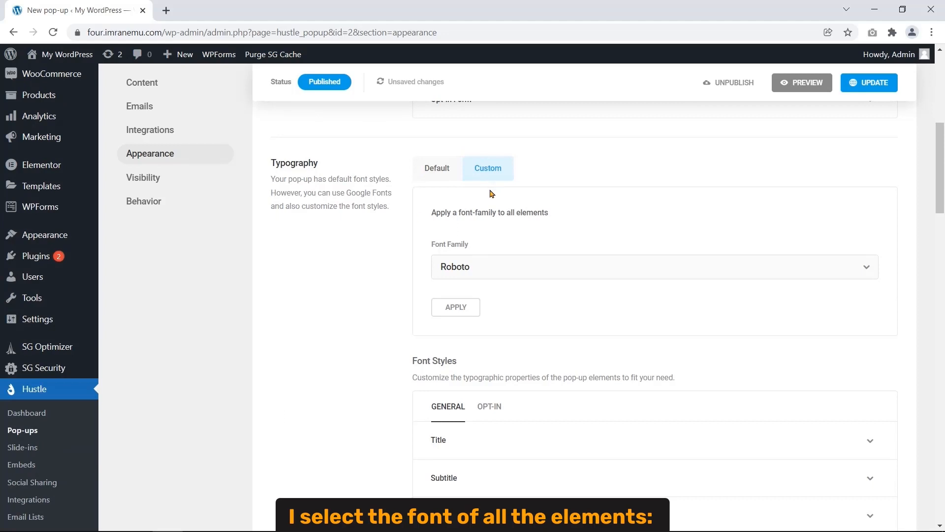
pyautogui.moveTo(429, 212); pyautogui.dragTo(555, 213)
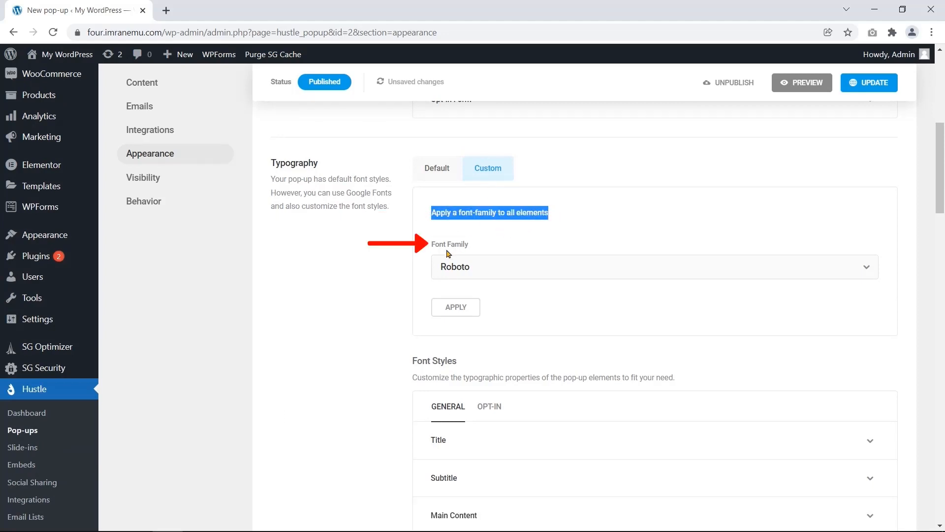
pyautogui.moveTo(428, 245); pyautogui.dragTo(468, 244)
pyautogui.click(500, 268)
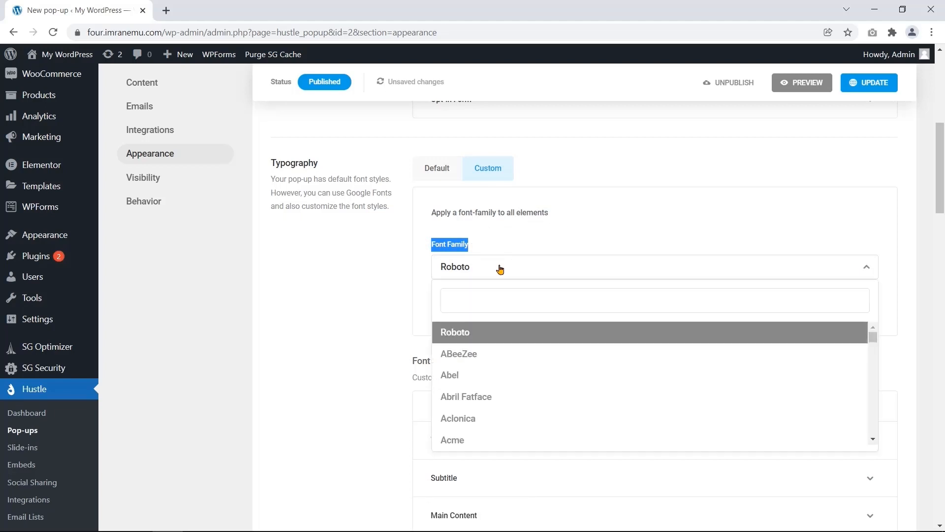
pyautogui.click(525, 301)
pyautogui.write('Po')
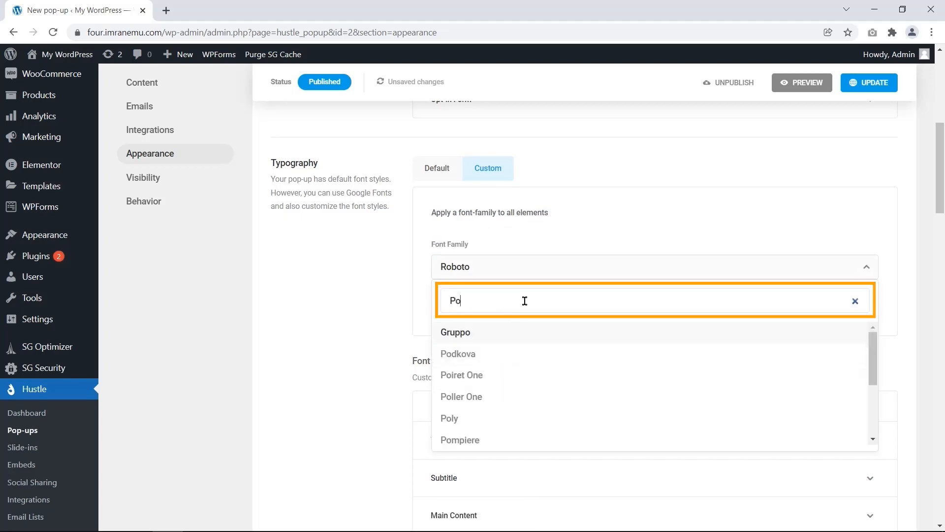
pyautogui.click(587, 331)
pyautogui.click(463, 309)
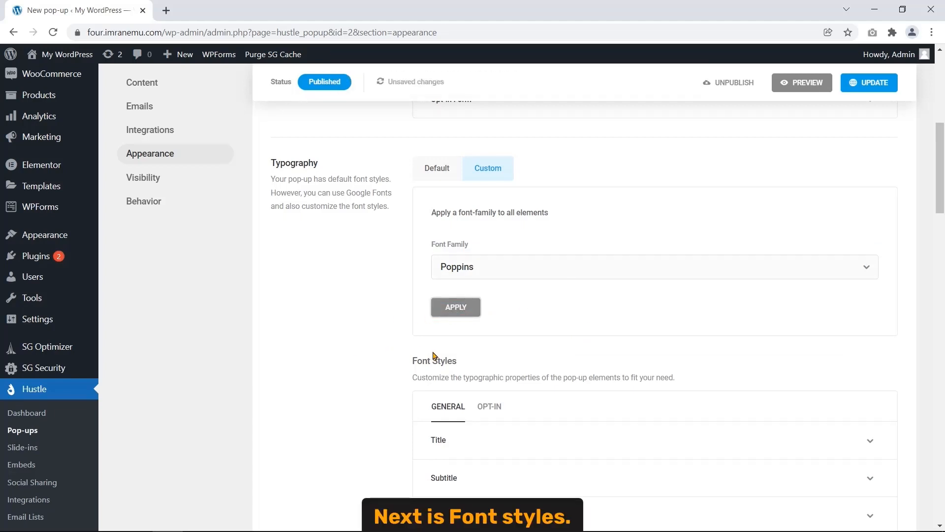
pyautogui.moveTo(412, 359); pyautogui.dragTo(461, 363)
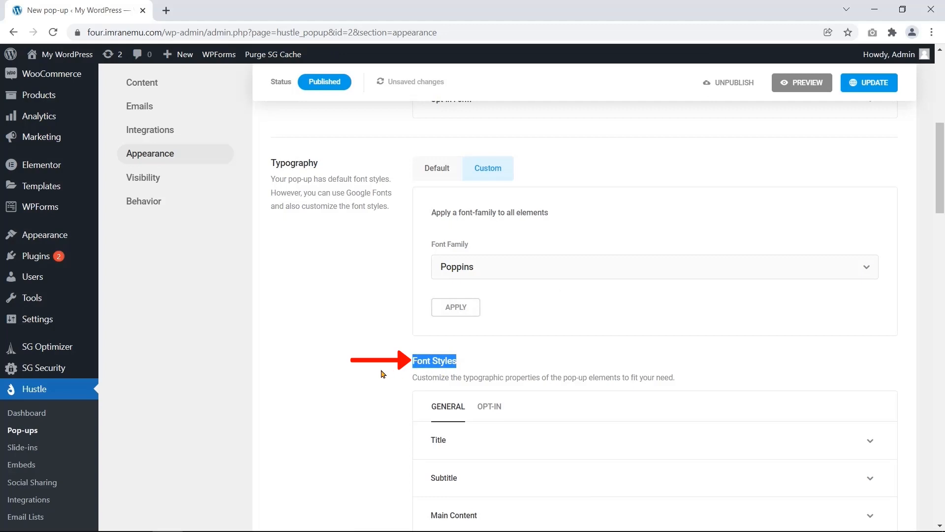
# - Briefly check the Title, Subtitle, Main Content and 'Never see this again' Link font settings
pyautogui.scroll(-4, 383, 368)
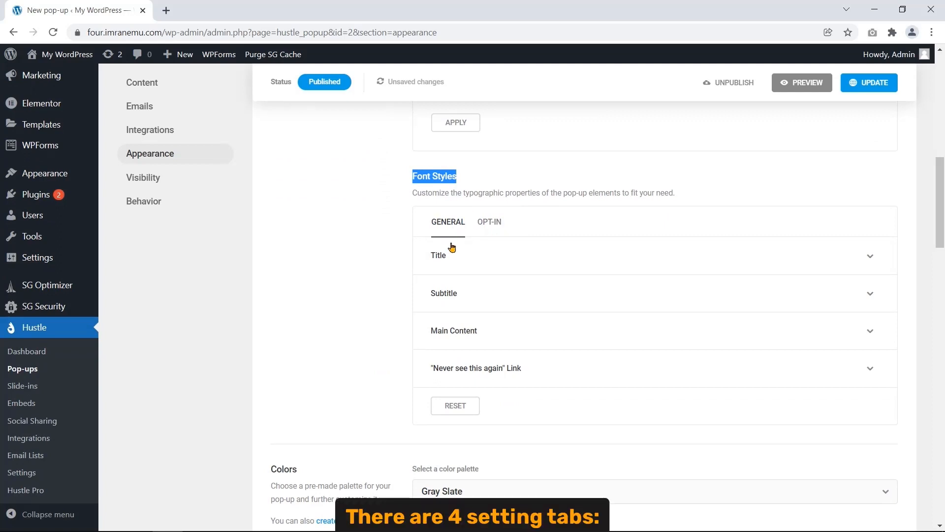
pyautogui.click(482, 257)
pyautogui.click(481, 257)
pyautogui.click(488, 303)
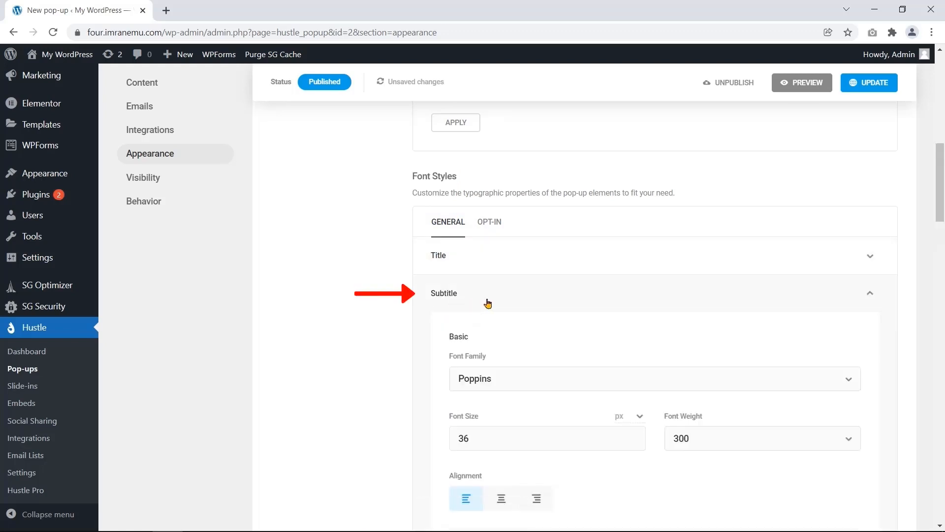
pyautogui.click(488, 304)
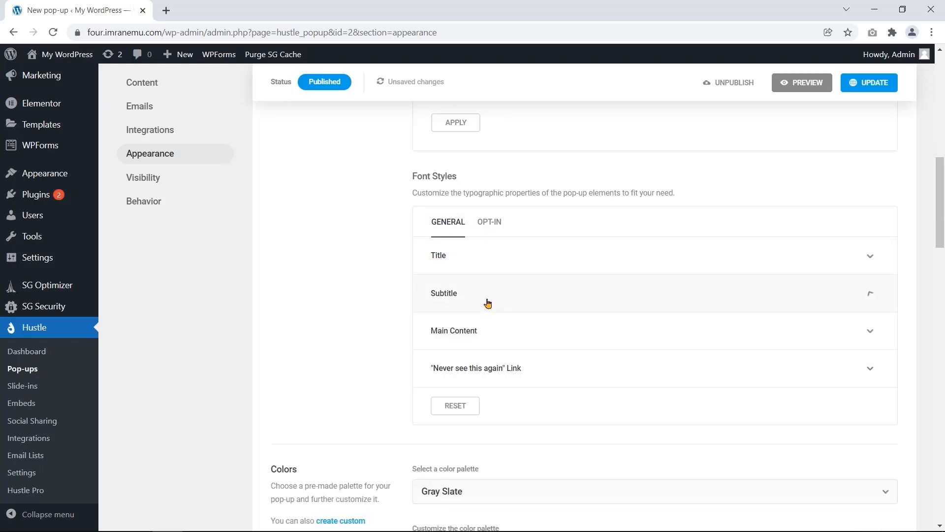
pyautogui.click(496, 336)
pyautogui.click(496, 337)
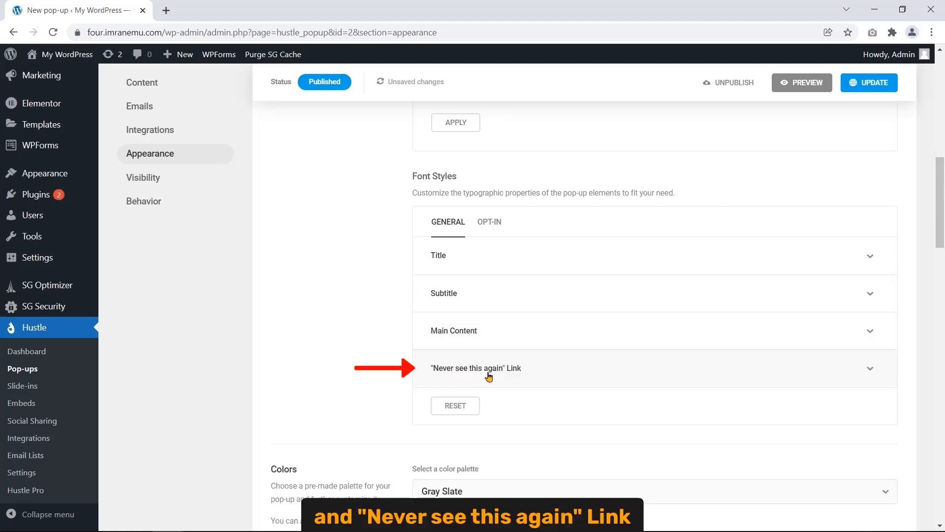
pyautogui.click(533, 374)
pyautogui.click(534, 375)
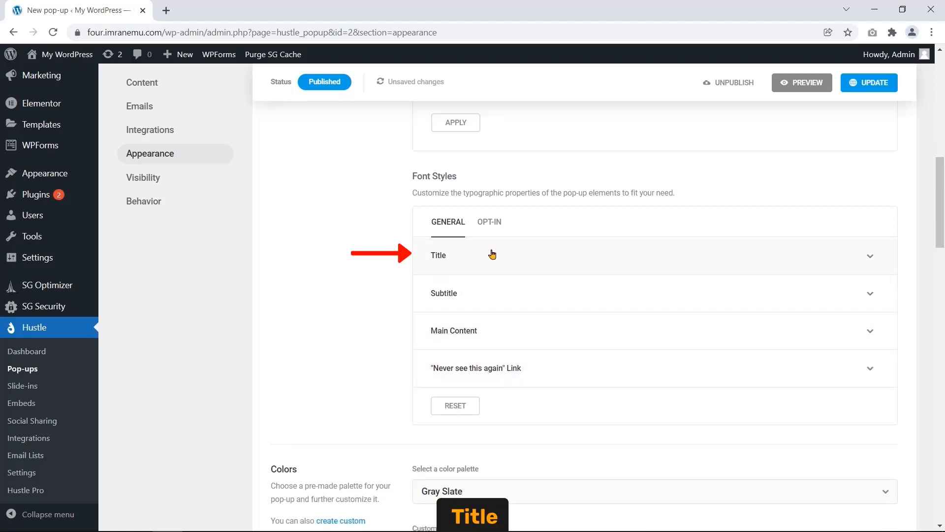
# - Expand the Title font settings, showing Poppins 14 px, weight 300, uppercase
pyautogui.click(461, 264)
pyautogui.scroll(-1, 374, 323)
pyautogui.scroll(-2, 374, 323)
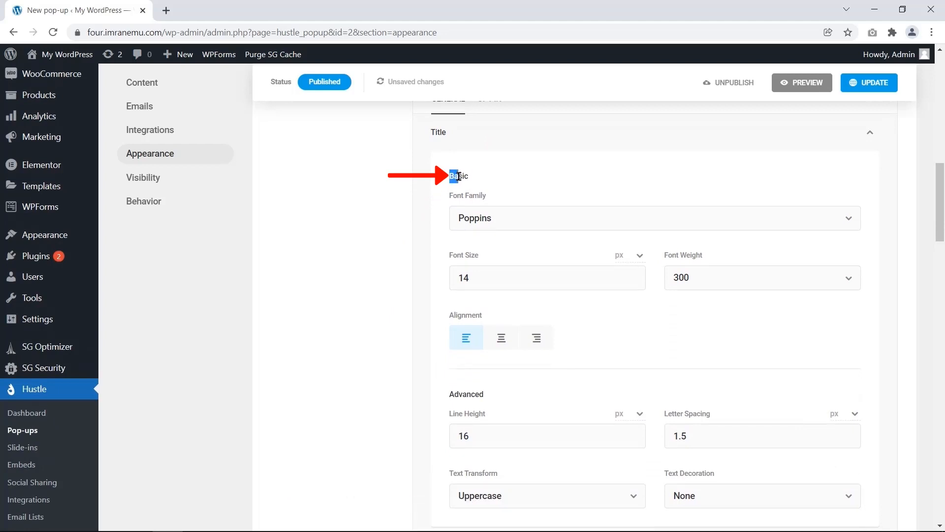
pyautogui.doubleClick(453, 176)
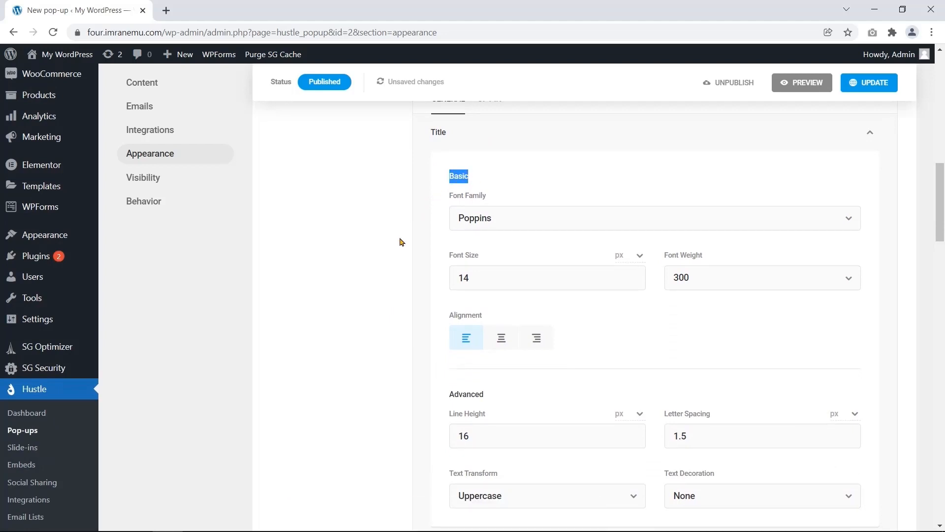
# - Raise the title font size to 15 px and set its font weight to regular
pyautogui.click(632, 274)
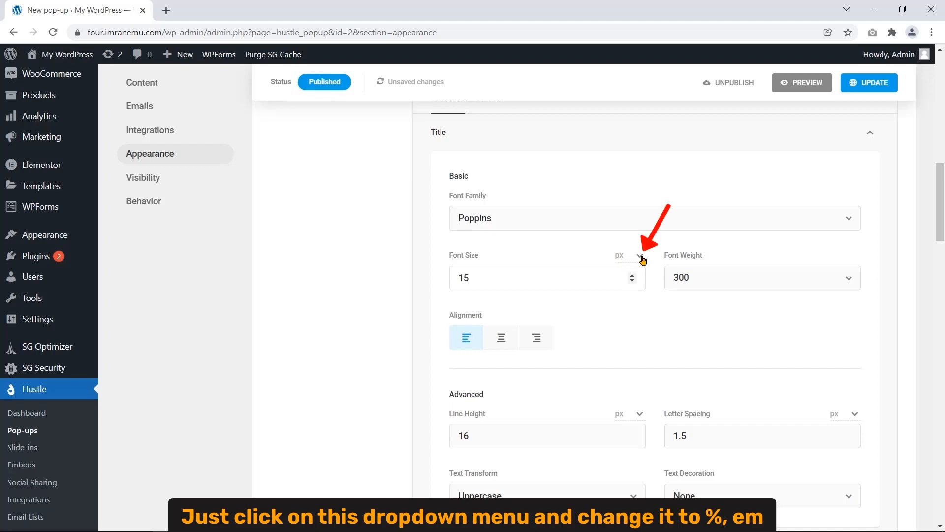
pyautogui.click(641, 260)
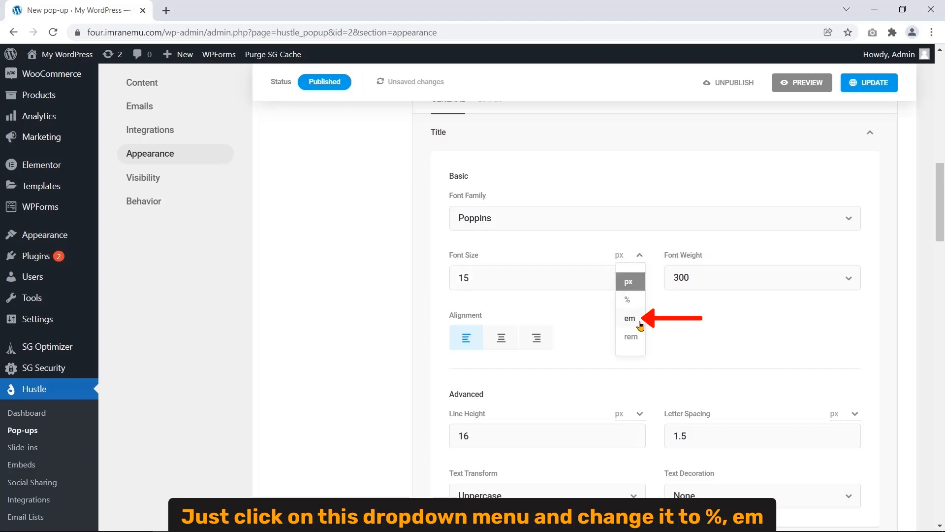
pyautogui.click(640, 255)
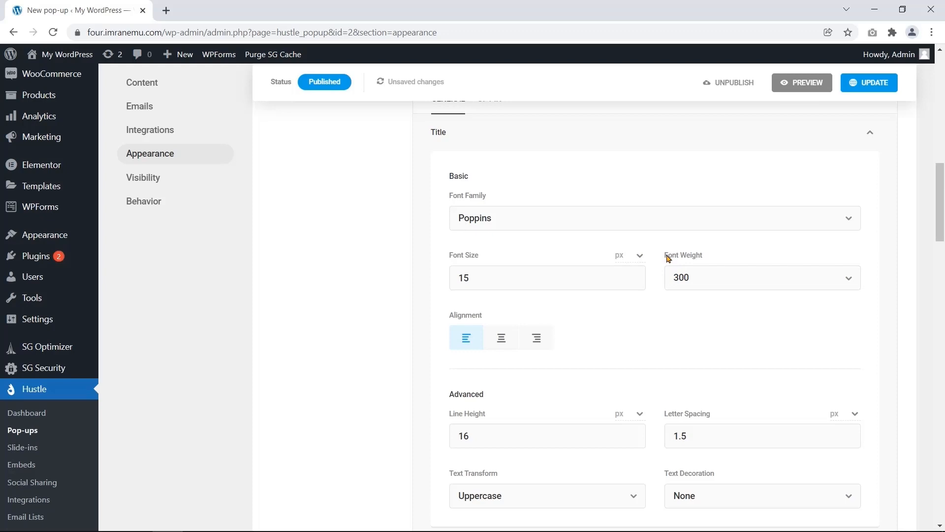
pyautogui.moveTo(665, 256); pyautogui.dragTo(702, 256)
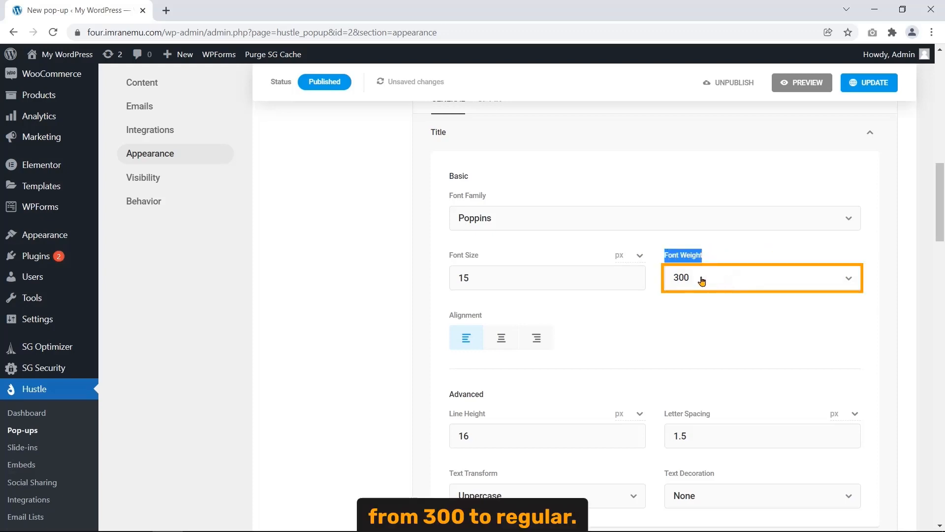
pyautogui.click(736, 278)
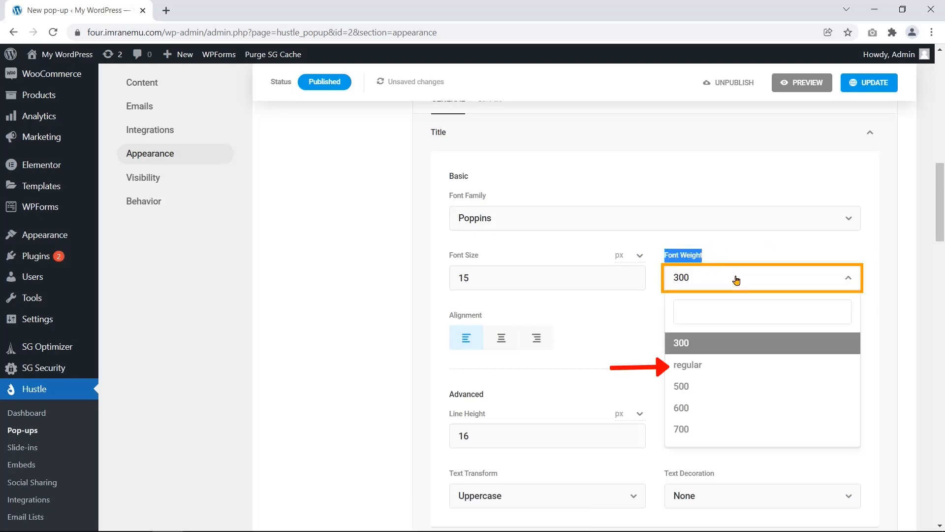
pyautogui.click(730, 371)
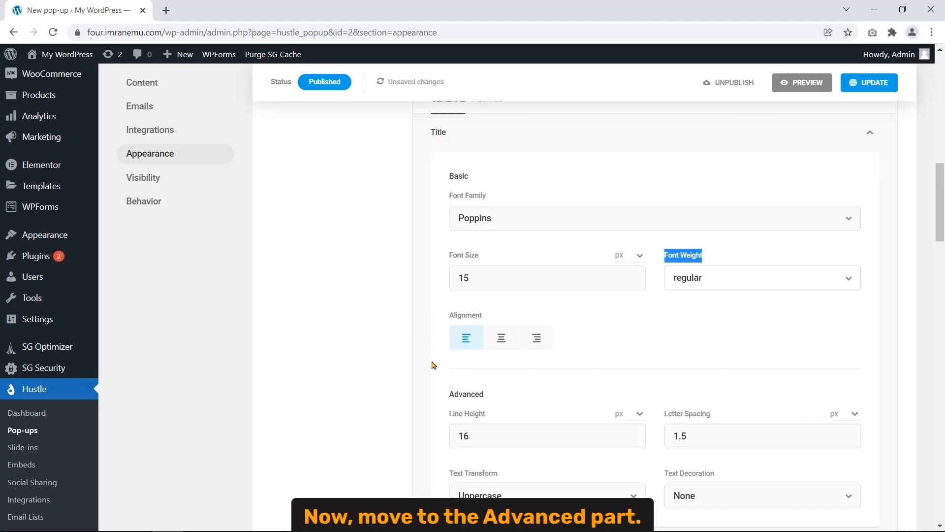
# - Review the title's Line Height, Letter Spacing, Text Transform and Text Decoration settings
pyautogui.moveTo(449, 400); pyautogui.dragTo(488, 401)
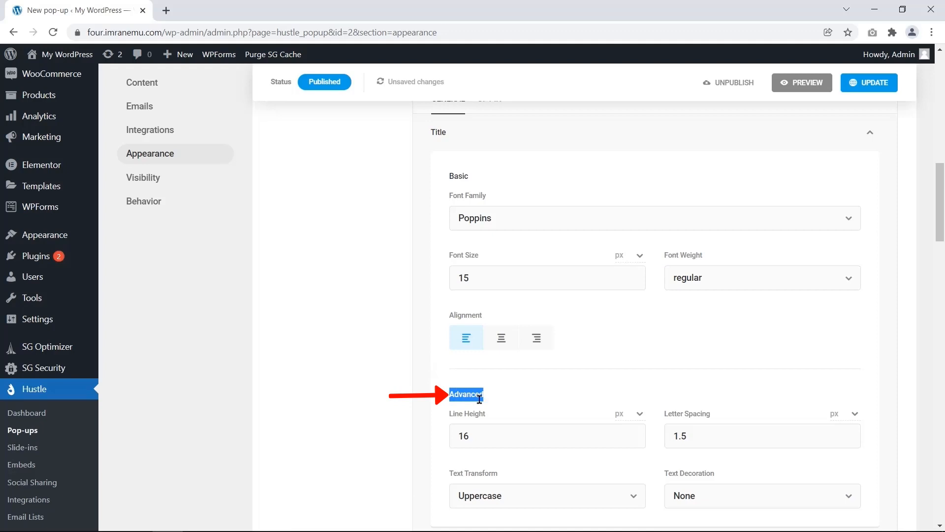
pyautogui.scroll(-1, 374, 393)
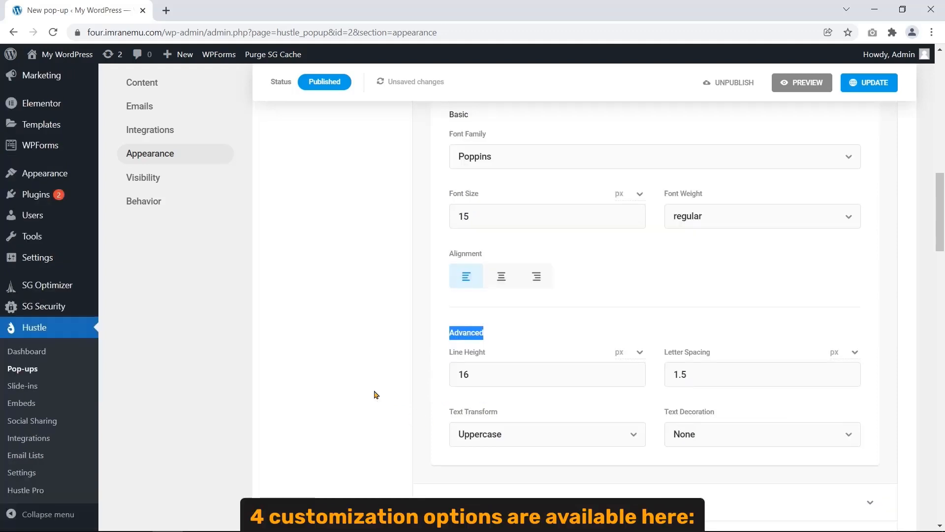
pyautogui.click(452, 359)
pyautogui.moveTo(450, 353); pyautogui.dragTo(486, 355)
pyautogui.moveTo(664, 352); pyautogui.dragTo(711, 356)
pyautogui.moveTo(450, 413); pyautogui.dragTo(506, 405)
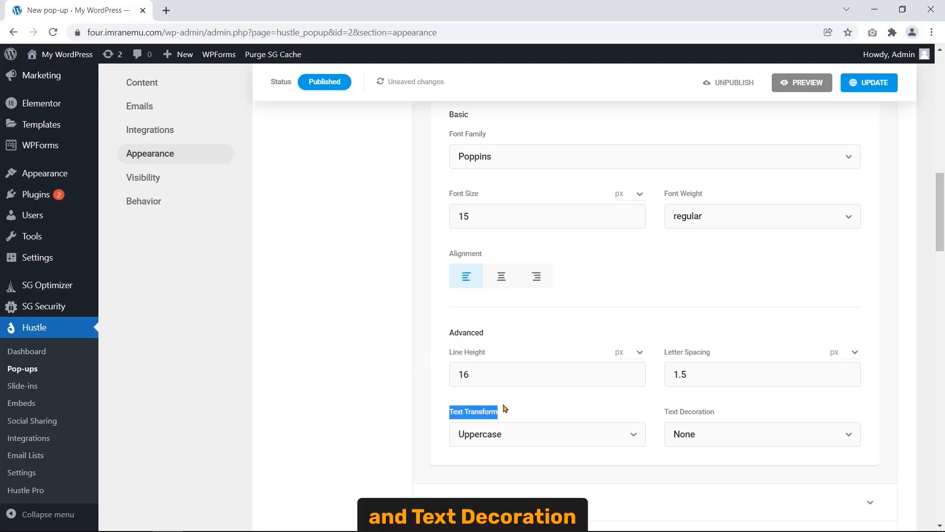
pyautogui.click(665, 416)
pyautogui.moveTo(665, 416); pyautogui.dragTo(717, 413)
pyautogui.click(724, 413)
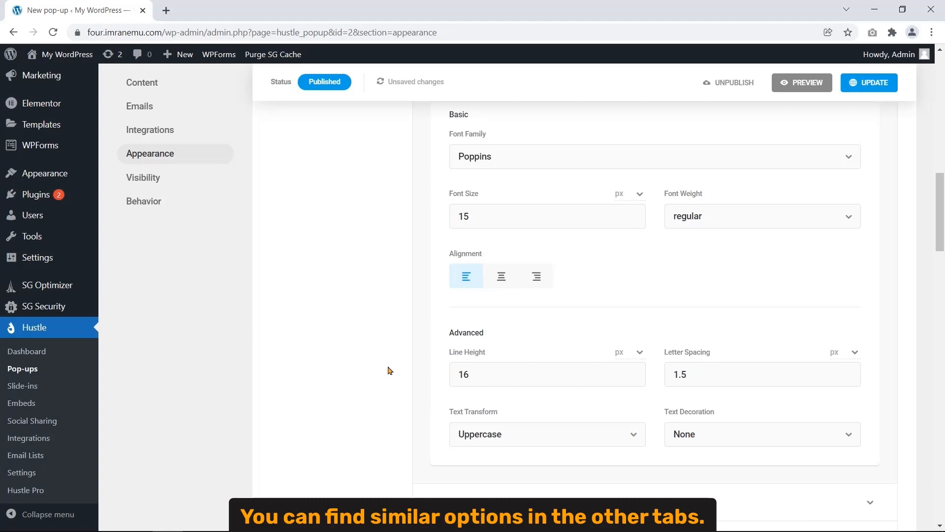
pyautogui.scroll(-4, 389, 370)
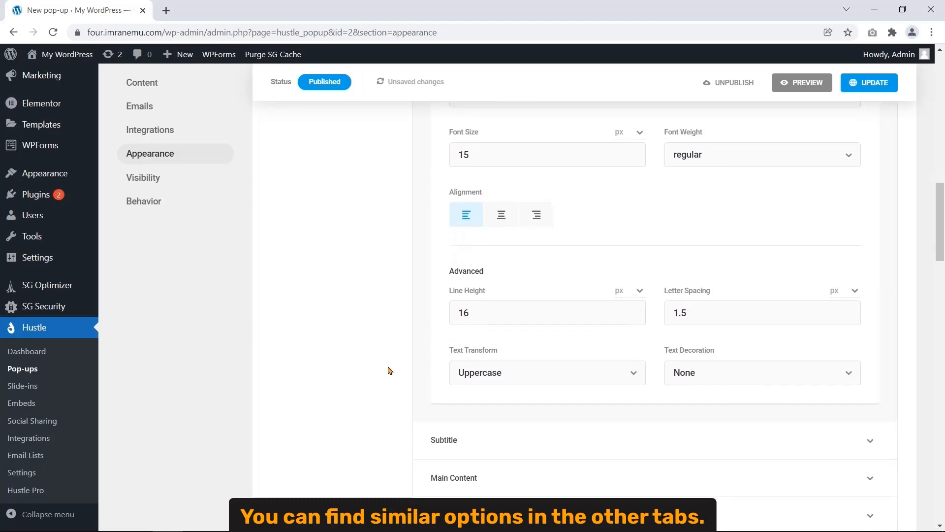
pyautogui.click(451, 327)
pyautogui.scroll(-6, 358, 355)
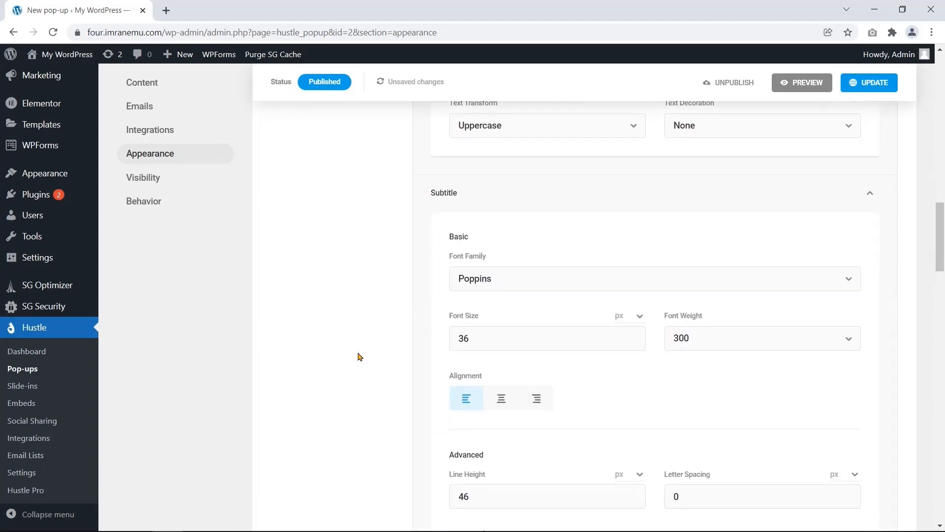
pyautogui.scroll(2, 358, 356)
pyautogui.click(503, 129)
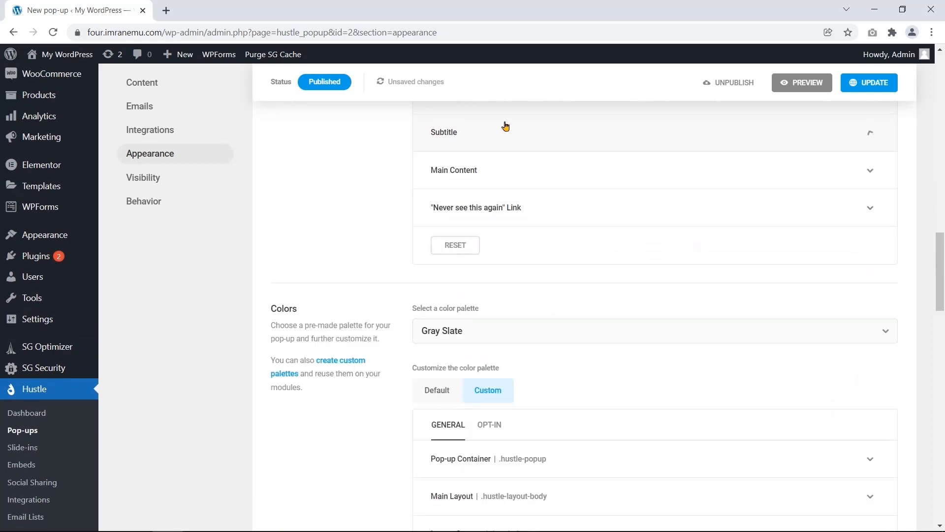
pyautogui.click(474, 170)
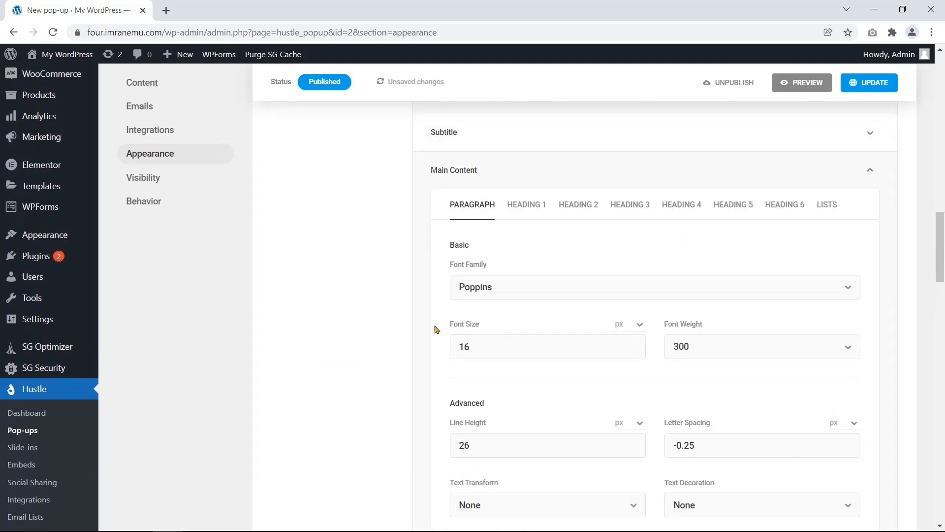
pyautogui.scroll(-2, 397, 394)
pyautogui.scroll(1, 397, 389)
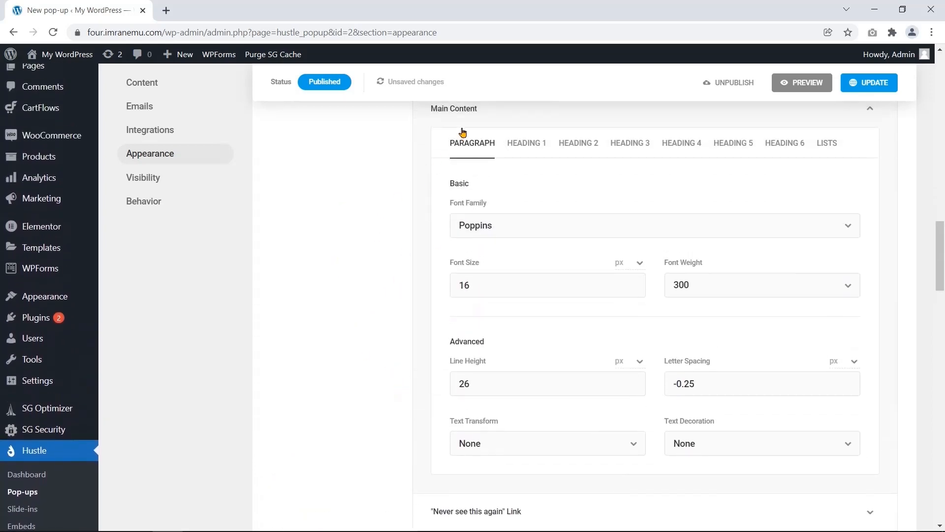
pyautogui.click(470, 116)
pyautogui.click(512, 154)
pyautogui.scroll(-3, 399, 328)
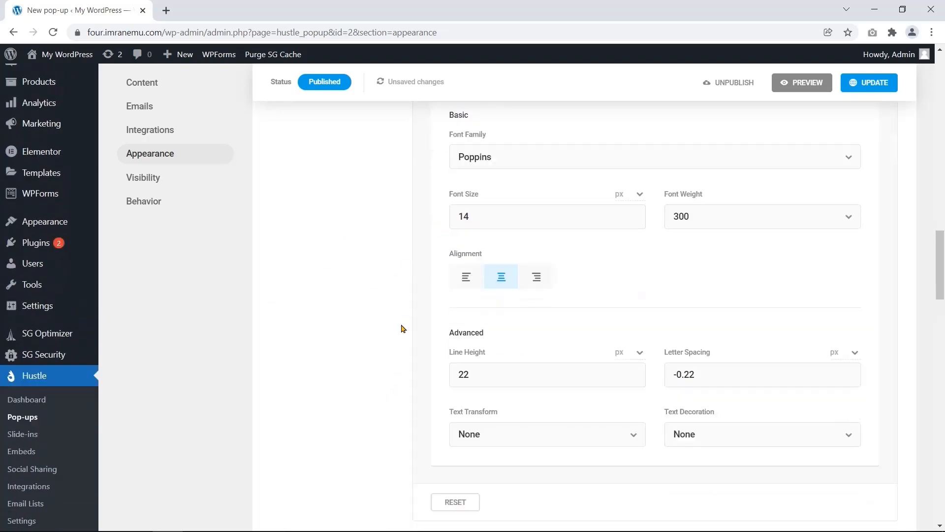
pyautogui.scroll(3, 394, 324)
pyautogui.click(459, 141)
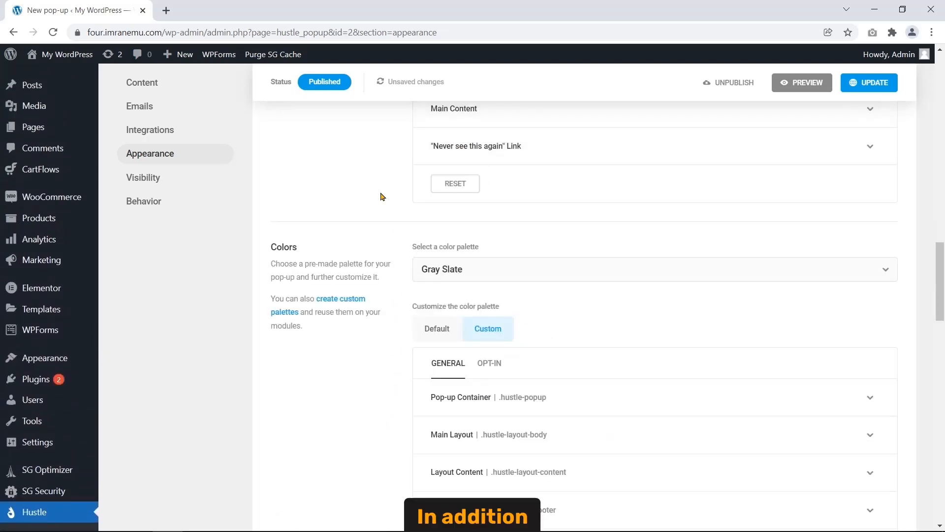
pyautogui.scroll(1, 382, 199)
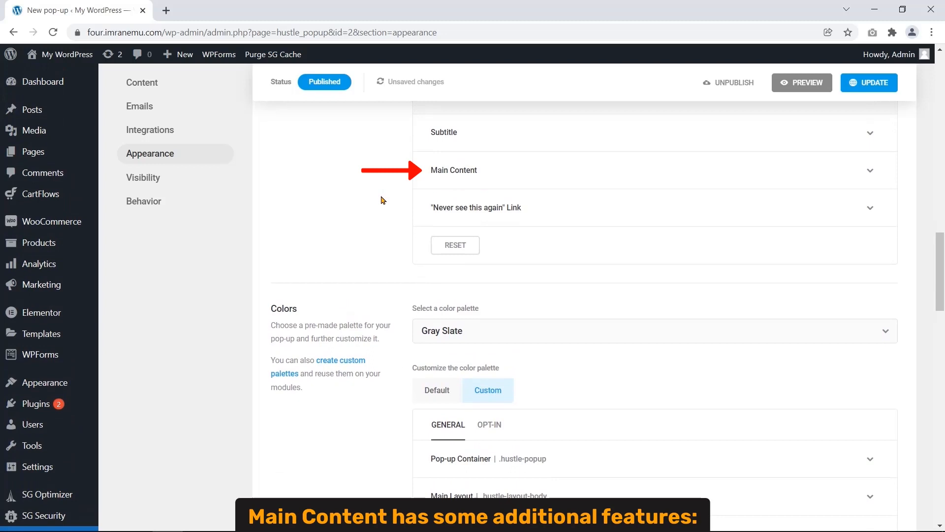
pyautogui.click(490, 174)
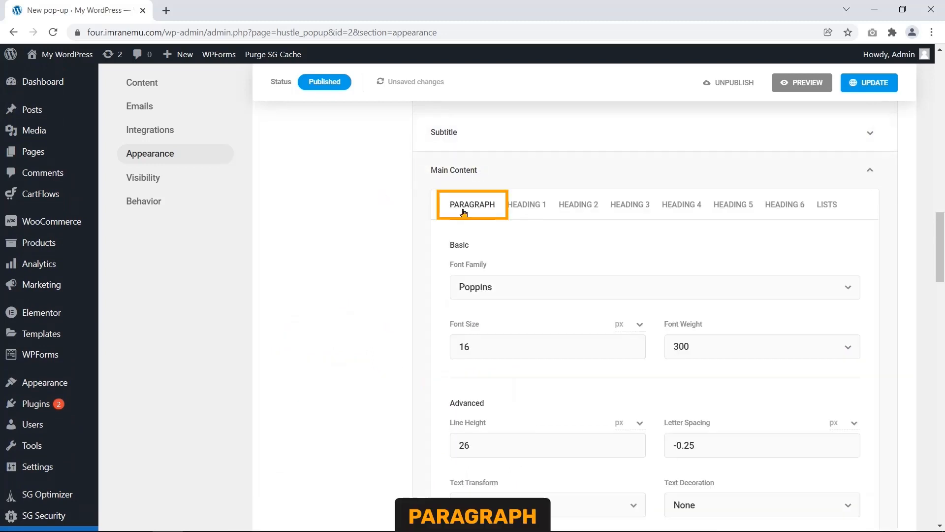
pyautogui.click(525, 207)
pyautogui.click(584, 208)
pyautogui.click(644, 209)
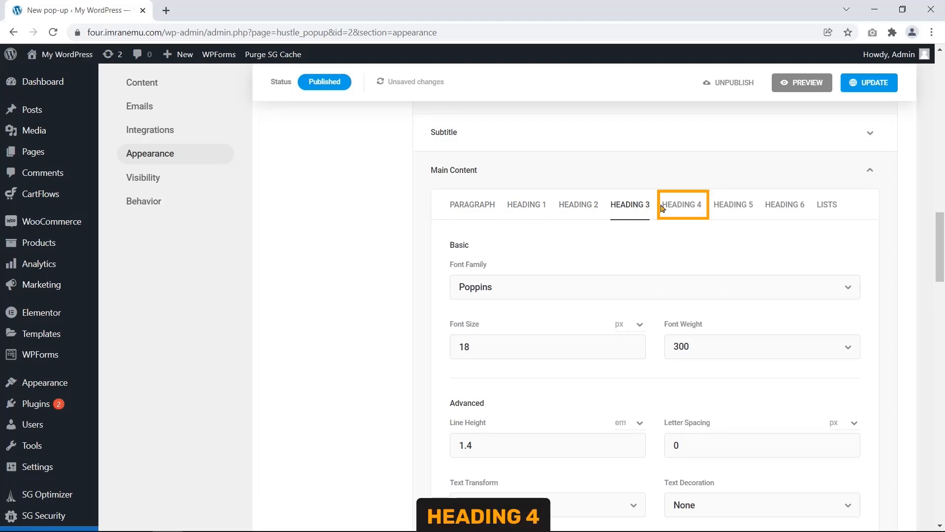
pyautogui.click(682, 207)
pyautogui.click(734, 209)
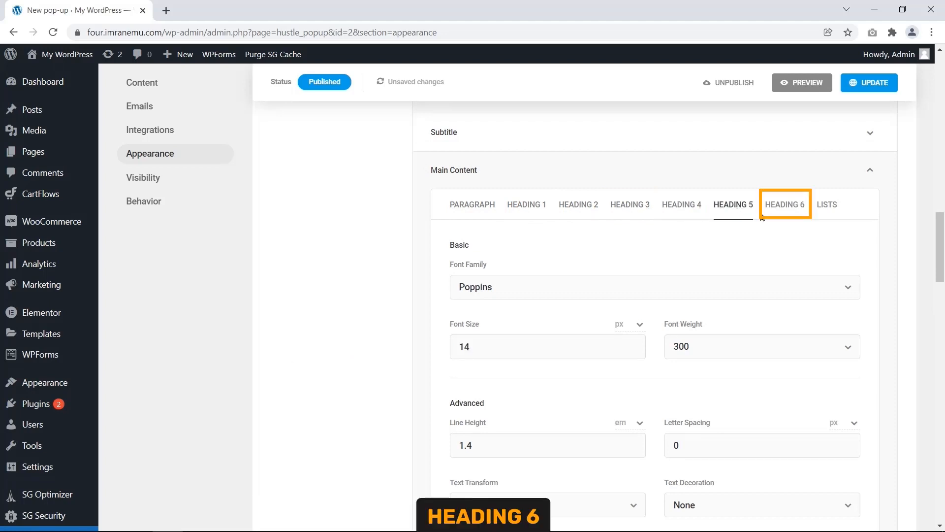
pyautogui.click(791, 206)
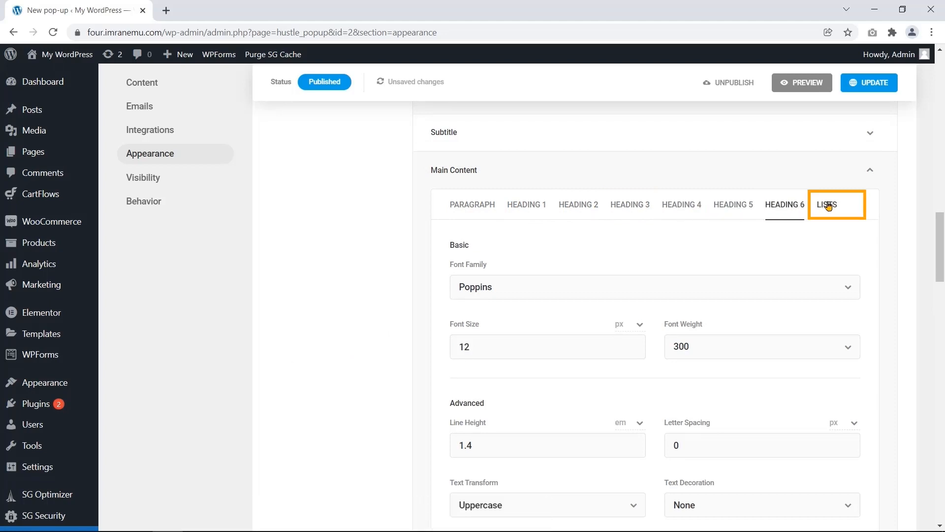
pyautogui.click(633, 169)
pyautogui.scroll(3, 430, 290)
pyautogui.scroll(10, 429, 289)
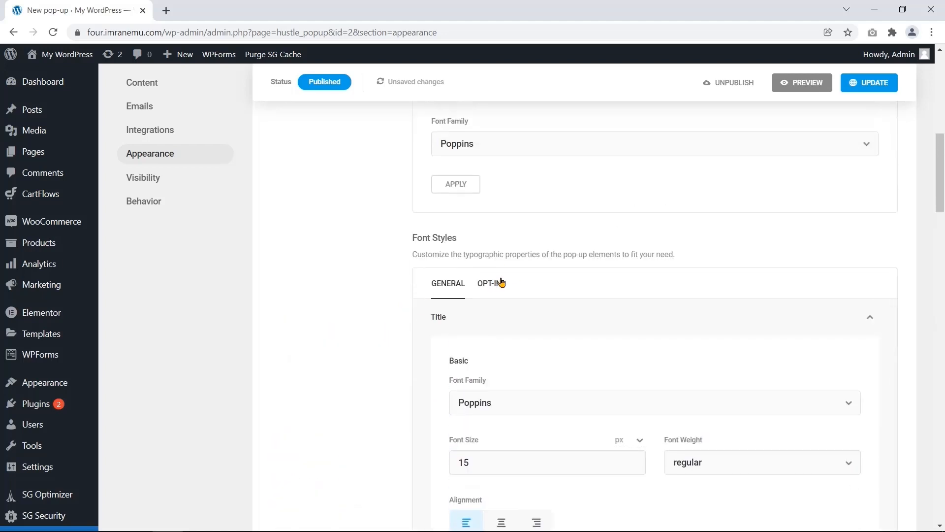
pyautogui.click(494, 290)
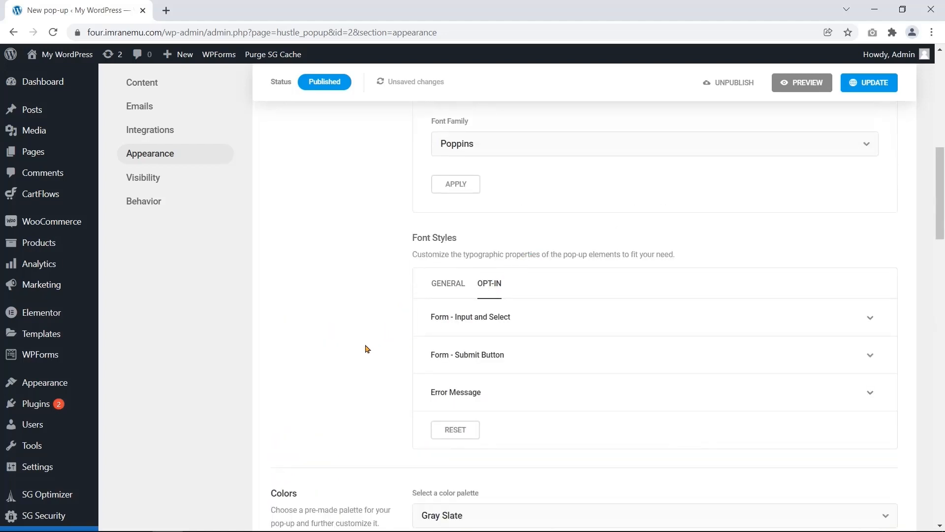
pyautogui.scroll(-1, 366, 348)
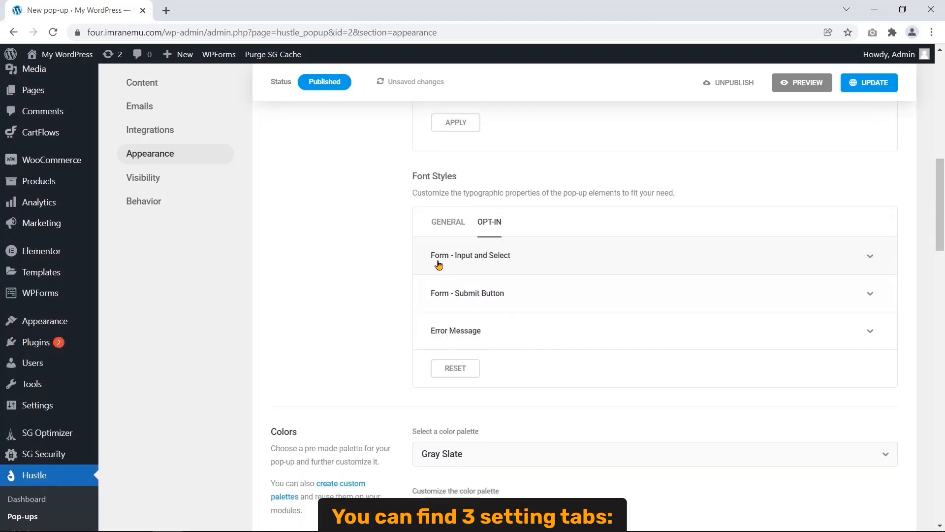
pyautogui.click(498, 266)
pyautogui.click(498, 266)
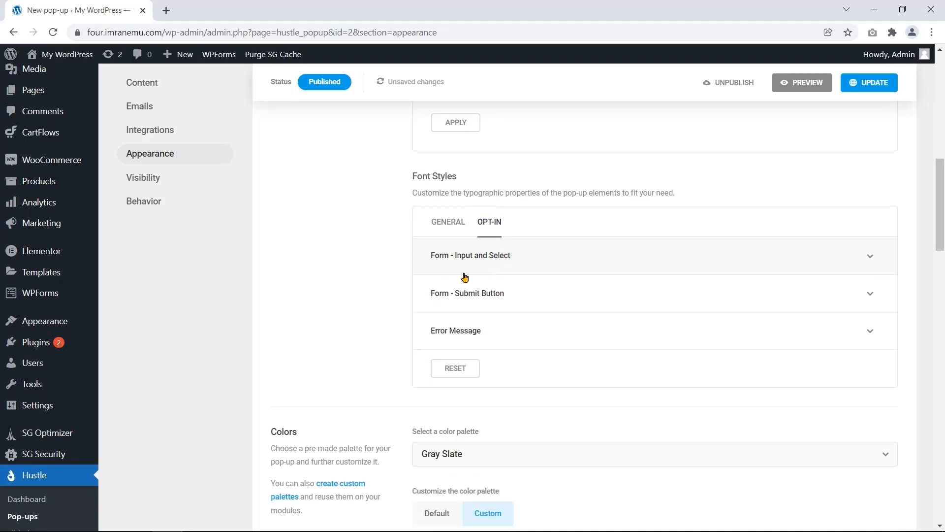
pyautogui.click(501, 303)
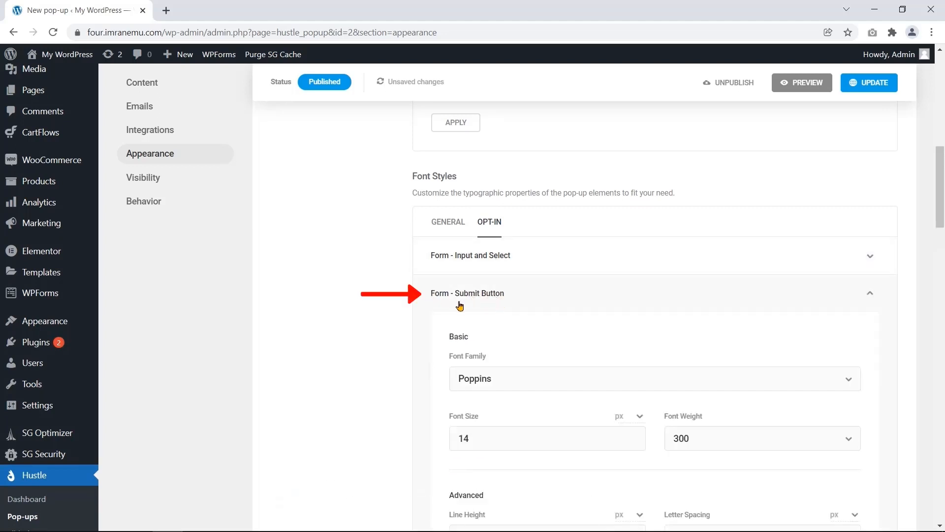
pyautogui.click(457, 305)
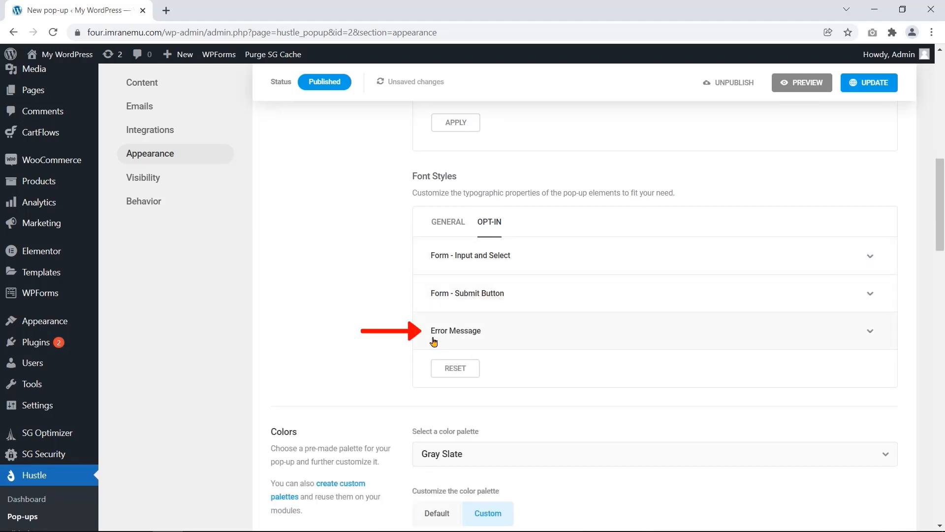
pyautogui.scroll(1, 365, 358)
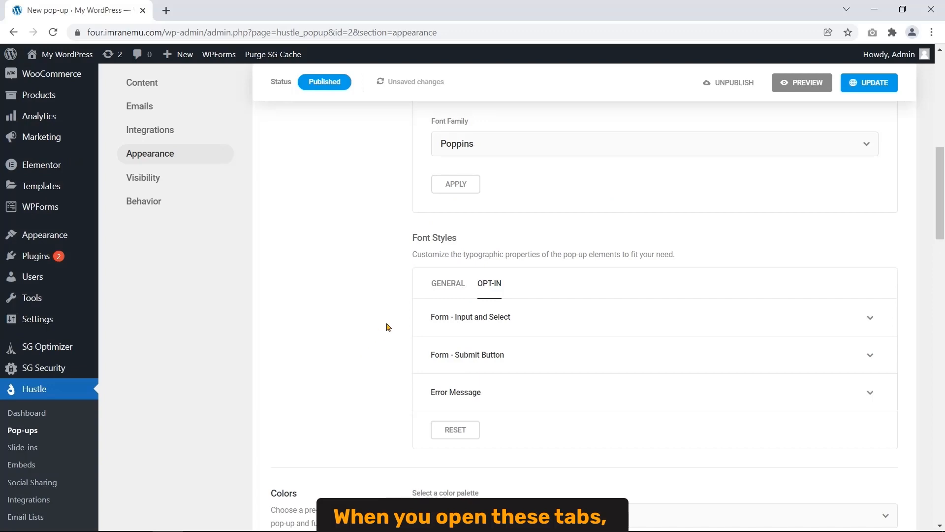
pyautogui.click(548, 321)
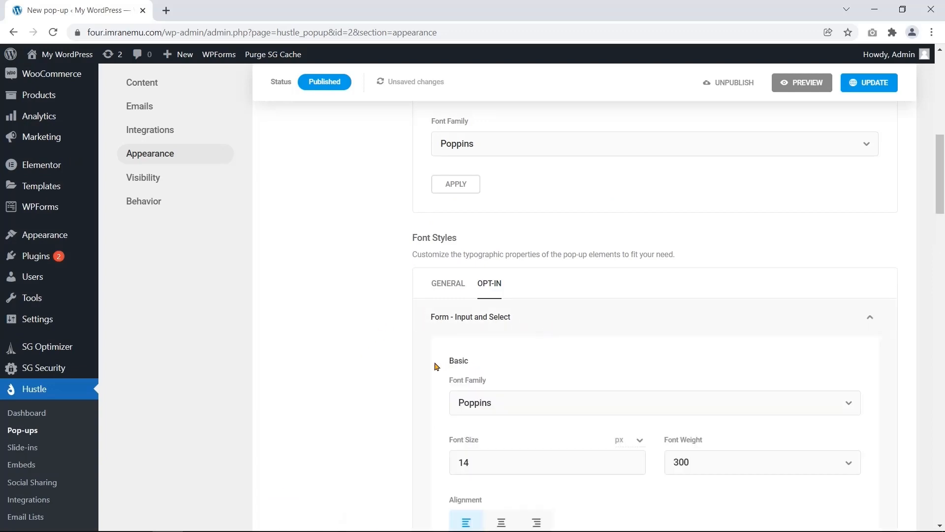
pyautogui.scroll(-7, 404, 366)
pyautogui.scroll(6, 402, 365)
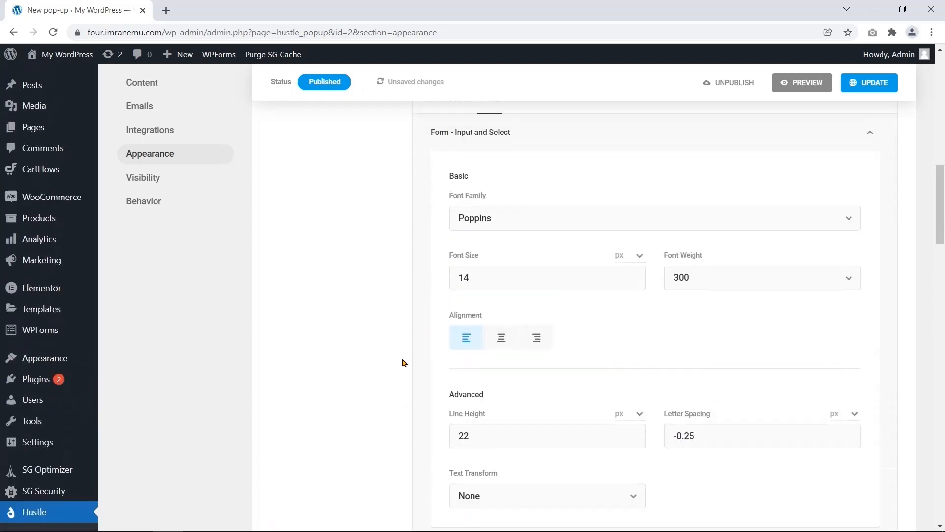
pyautogui.click(502, 254)
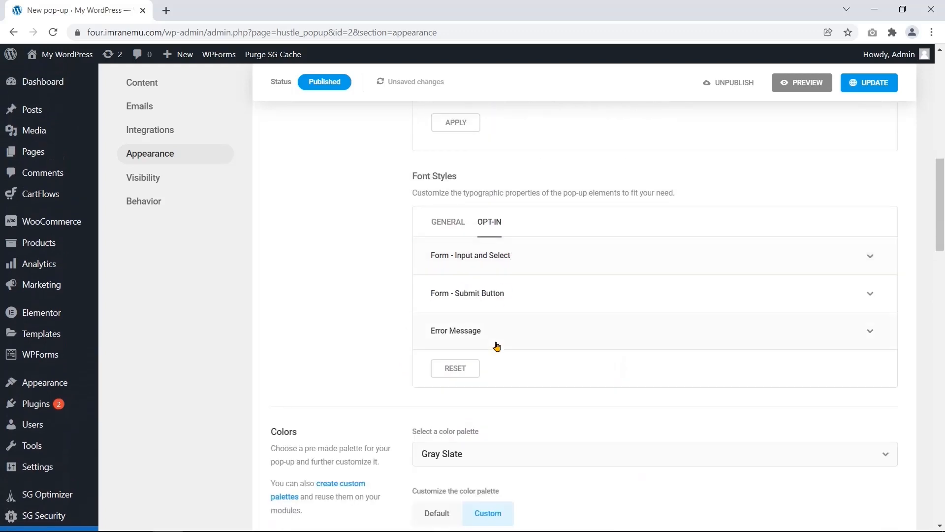
pyautogui.click(507, 291)
pyautogui.click(592, 205)
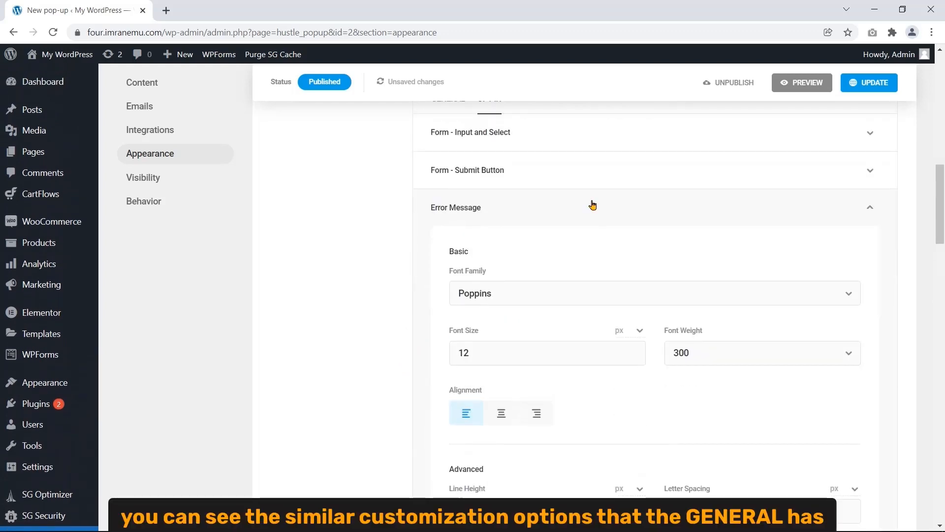
pyautogui.click(595, 207)
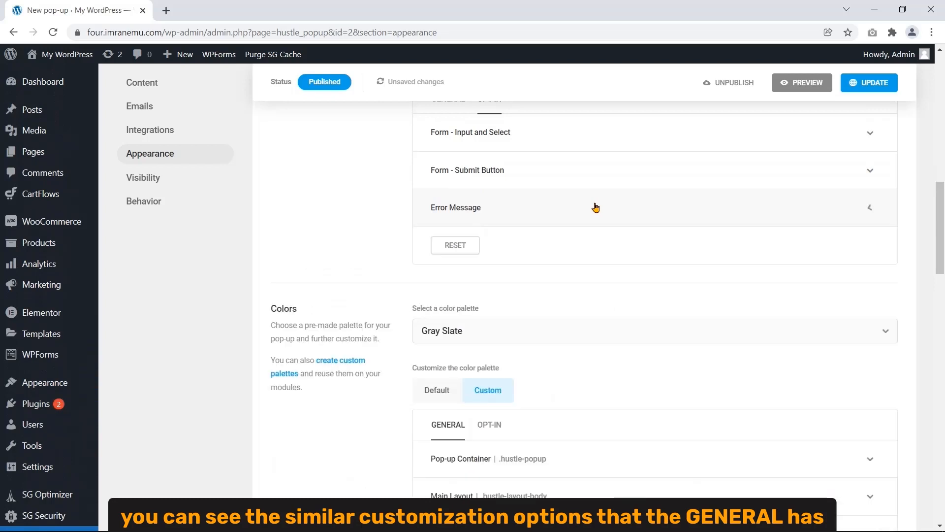
pyautogui.scroll(3, 348, 245)
pyautogui.scroll(1, 349, 244)
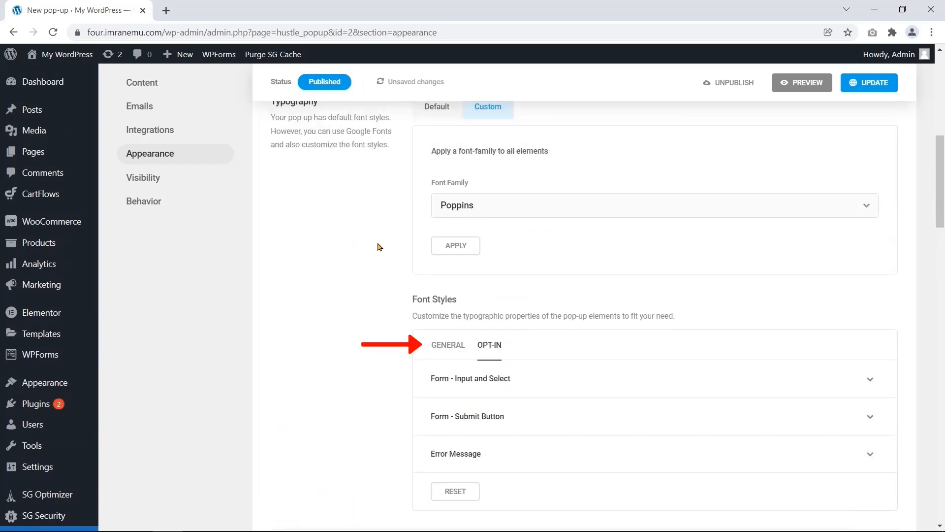
pyautogui.click(455, 345)
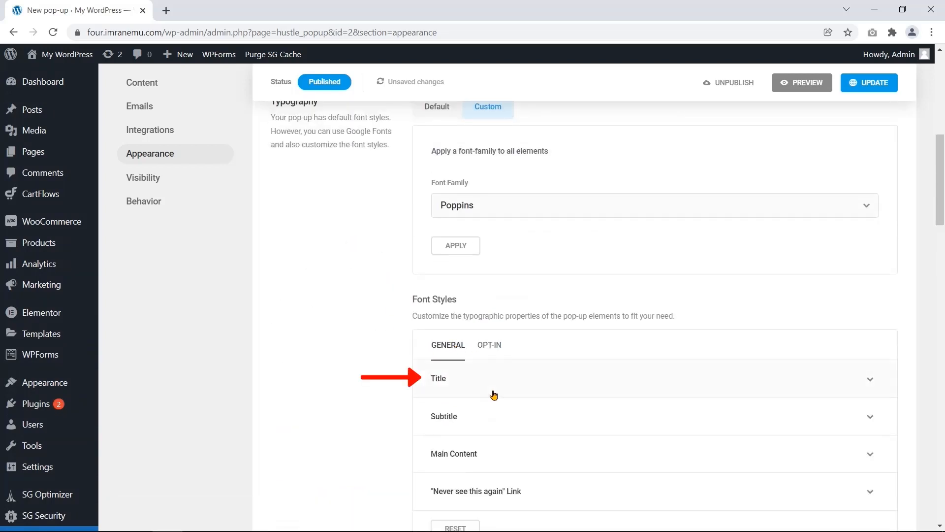
pyautogui.click(477, 376)
pyautogui.scroll(-3, 426, 350)
pyautogui.scroll(-3, 422, 356)
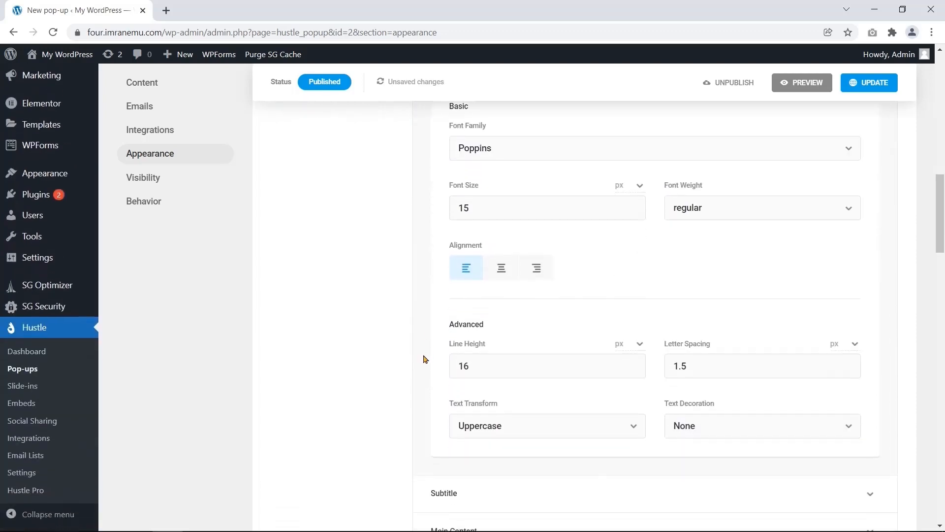
pyautogui.scroll(4, 422, 356)
pyautogui.click(460, 255)
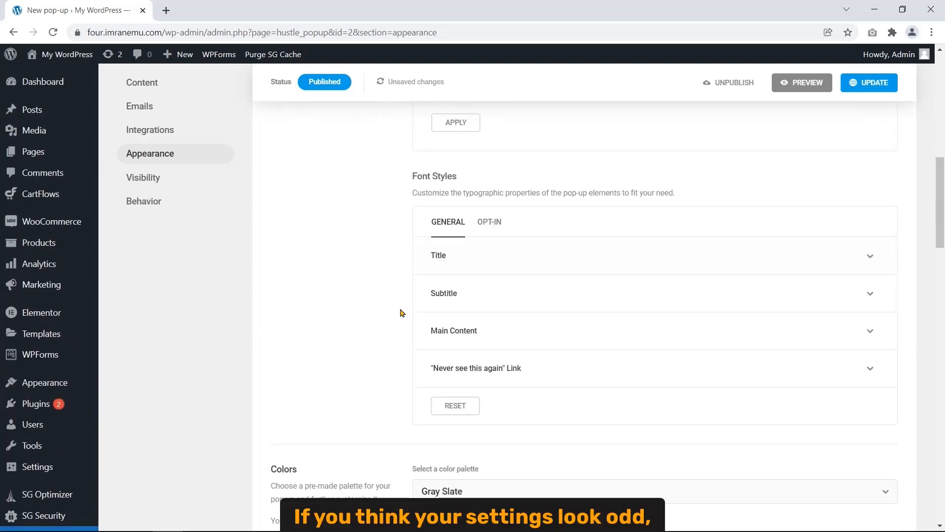
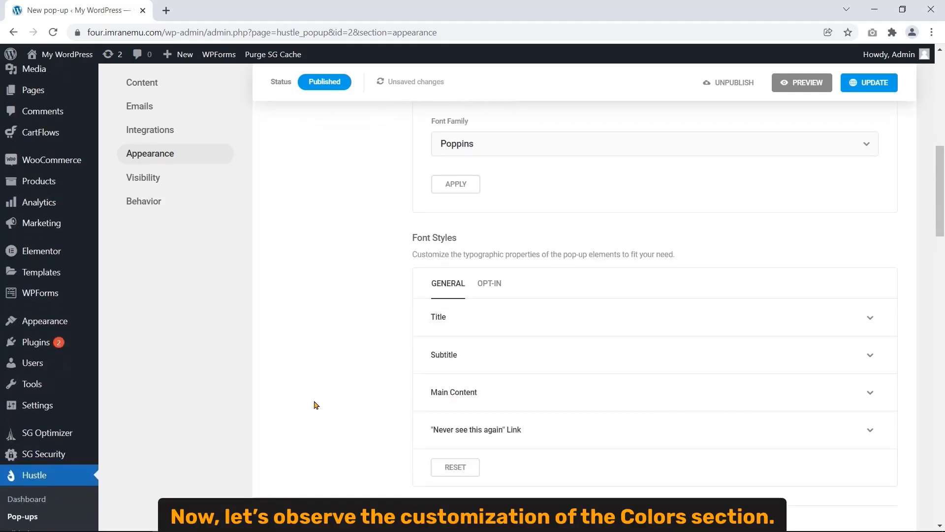
# - Scroll past Font Styles to the Colors section, which shows the Gray Slate palette with Custom customization
pyautogui.scroll(-6, 325, 399)
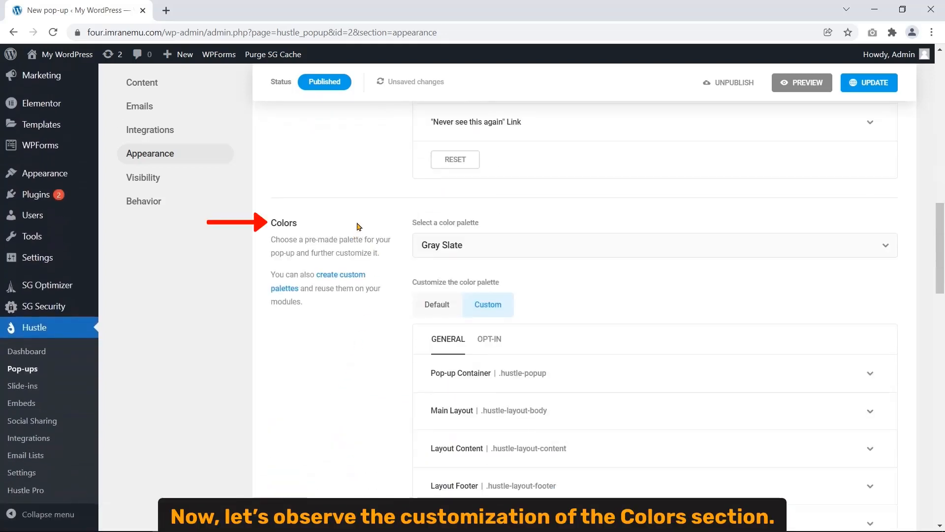
pyautogui.moveTo(308, 220); pyautogui.dragTo(269, 220)
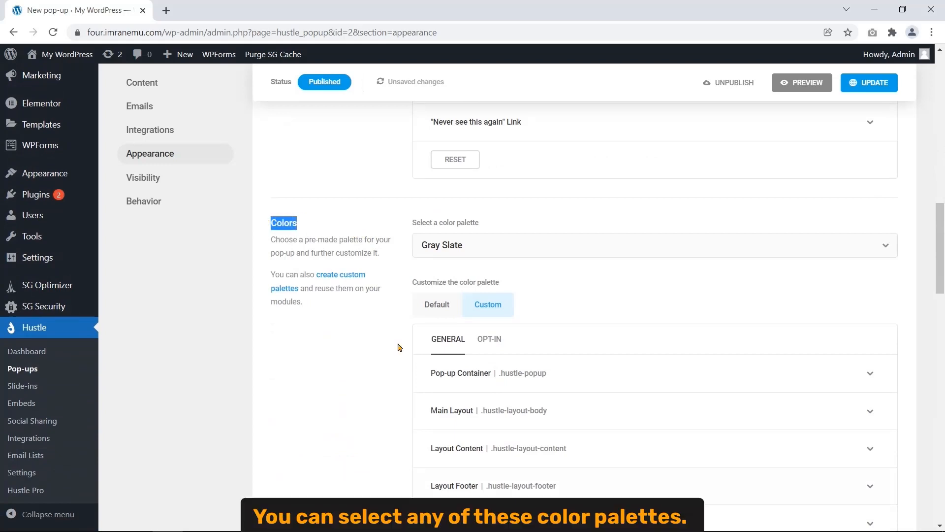
pyautogui.click(483, 247)
pyautogui.scroll(-5, 506, 289)
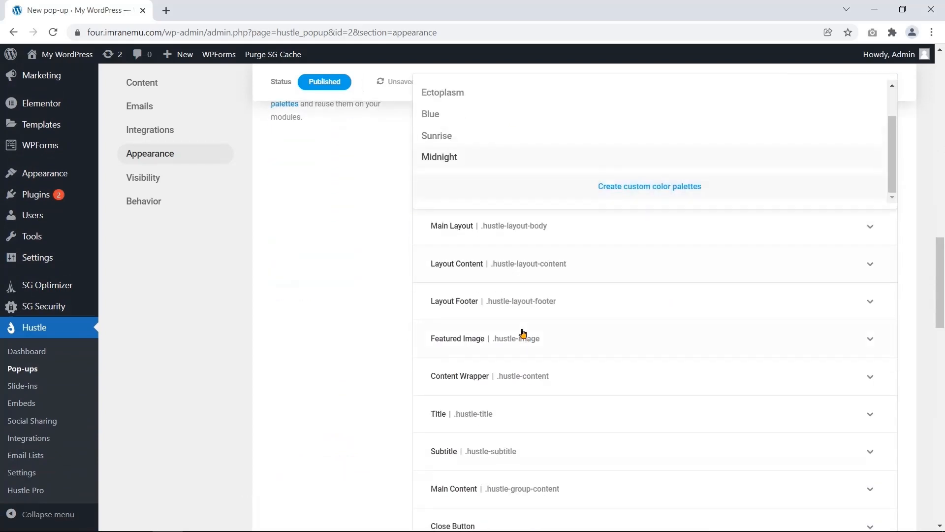
pyautogui.scroll(3, 533, 259)
pyautogui.scroll(2, 495, 260)
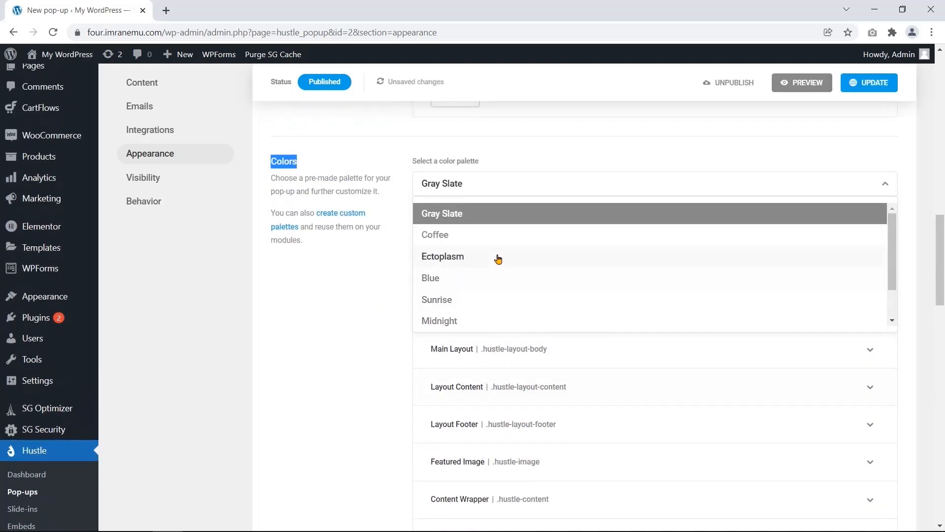
pyautogui.click(530, 182)
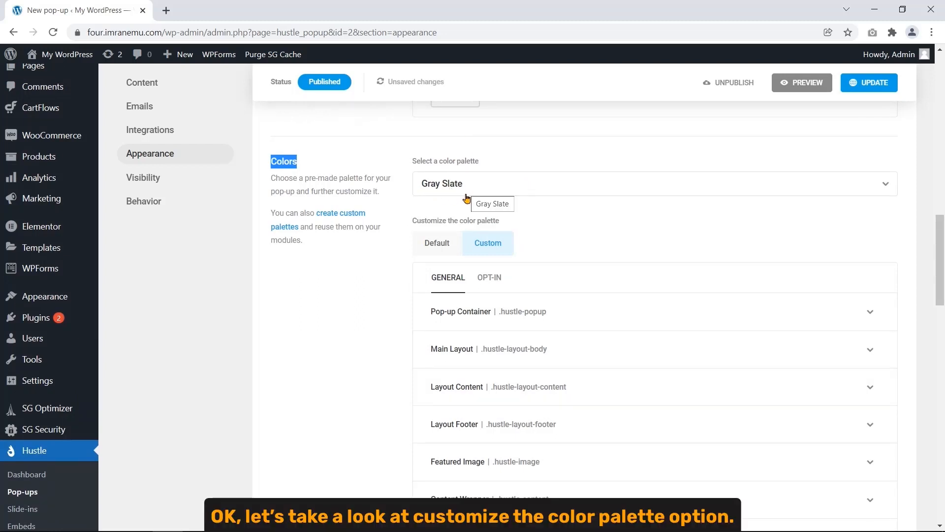
pyautogui.moveTo(408, 221); pyautogui.dragTo(502, 213)
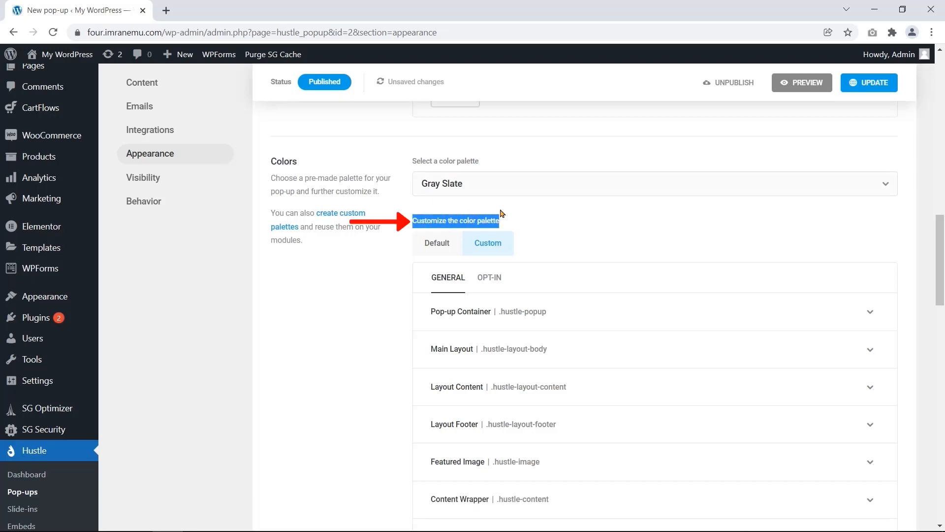
pyautogui.click(397, 345)
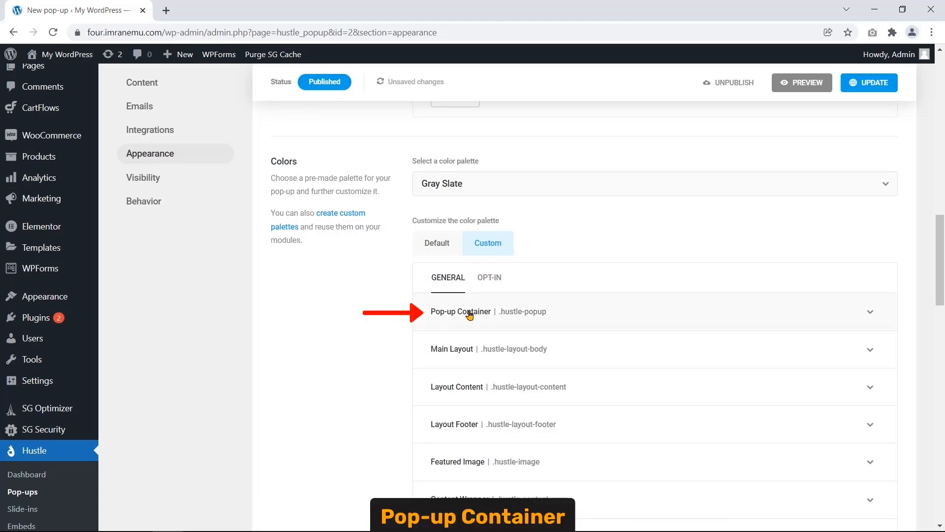
pyautogui.click(498, 322)
pyautogui.click(498, 322)
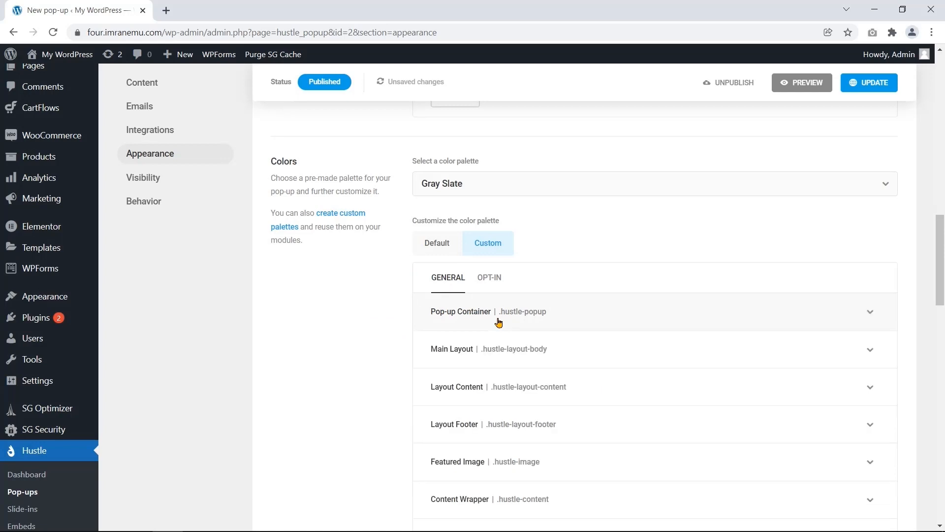
pyautogui.scroll(-1, 374, 375)
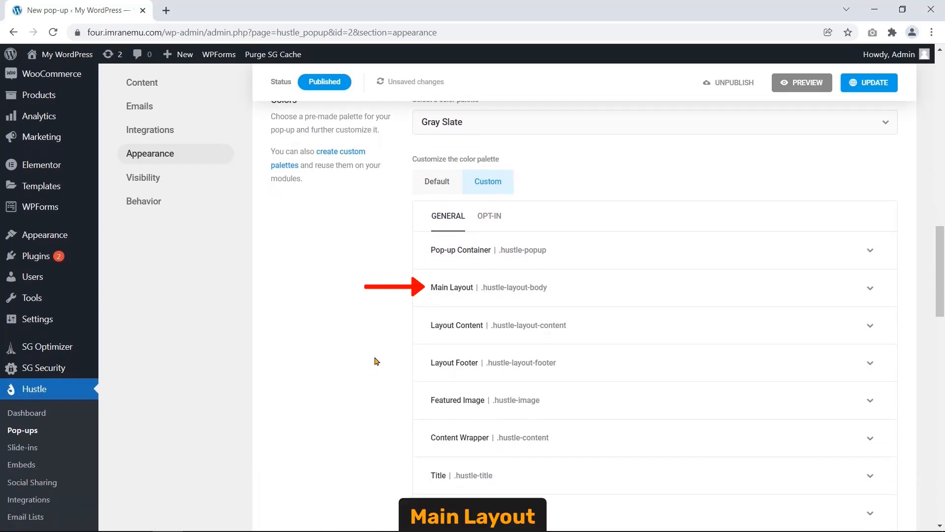
pyautogui.click(483, 293)
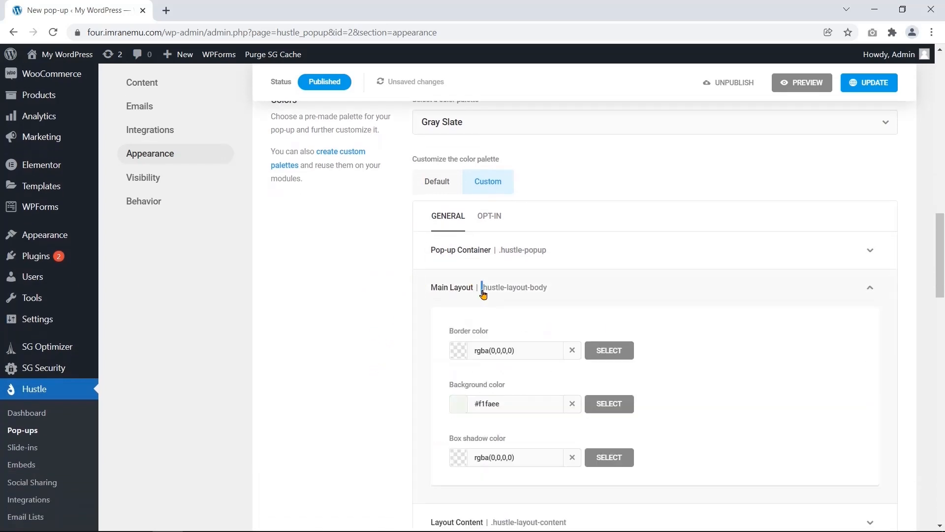
pyautogui.click(482, 294)
pyautogui.click(437, 337)
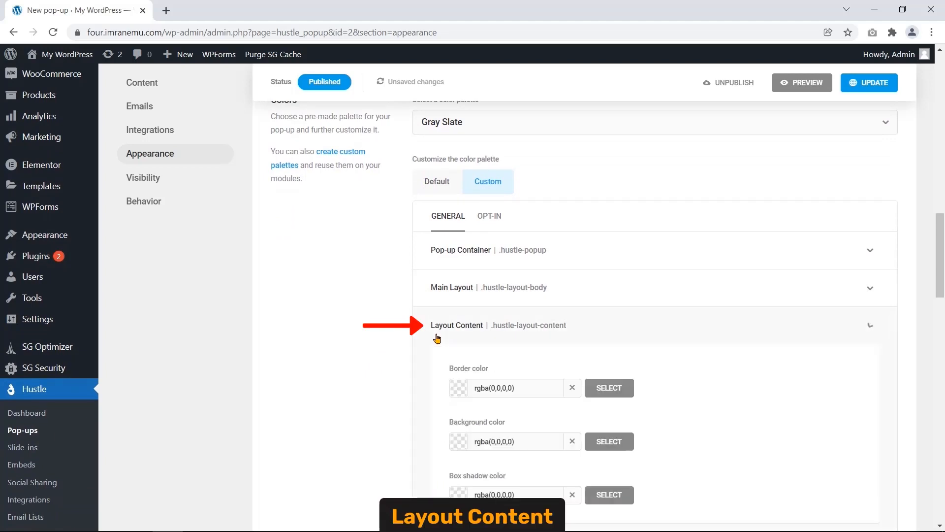
pyautogui.scroll(-2, 437, 337)
pyautogui.click(452, 208)
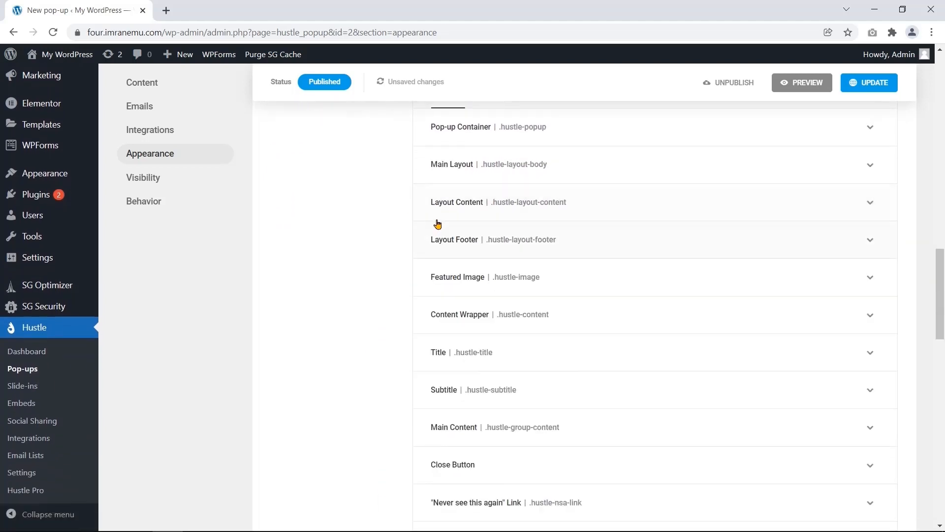
pyautogui.click(453, 246)
pyautogui.click(453, 246)
pyautogui.click(476, 283)
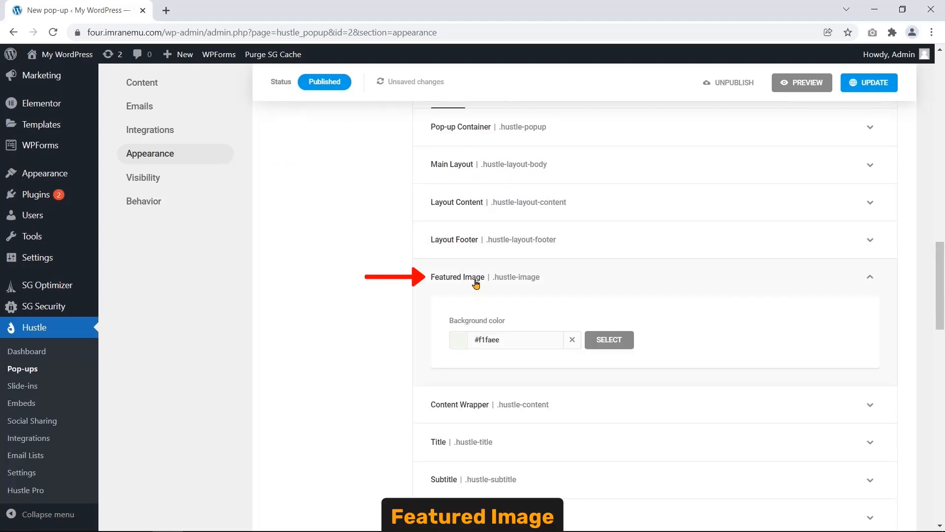
pyautogui.click(476, 283)
pyautogui.click(465, 319)
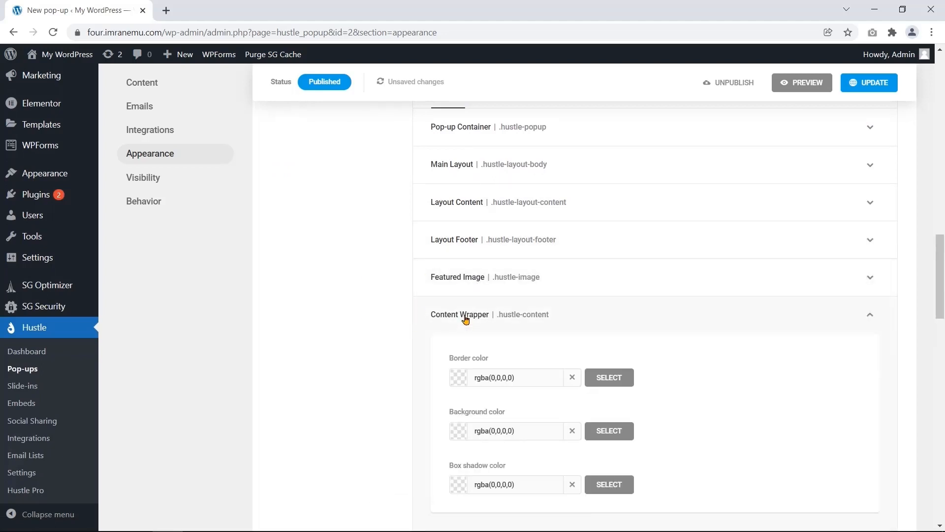
pyautogui.scroll(-1, 465, 319)
pyautogui.click(460, 249)
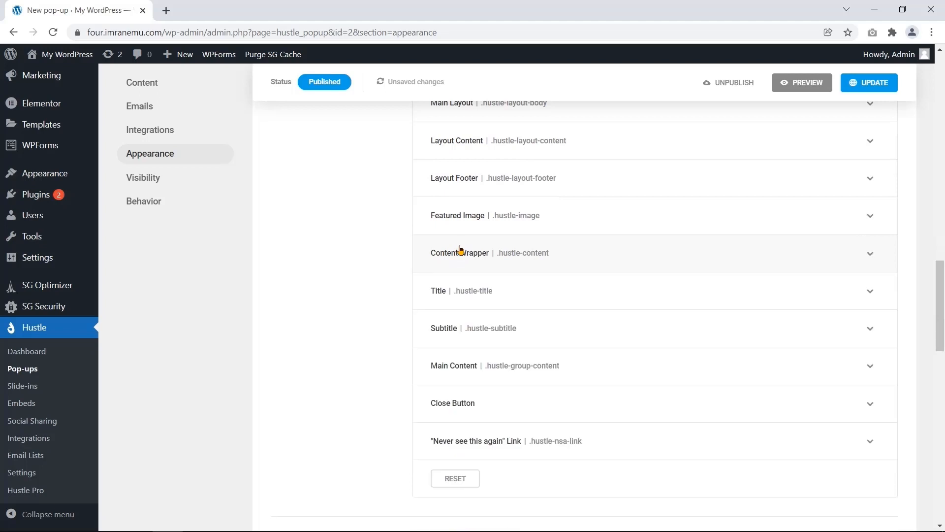
pyautogui.click(472, 303)
pyautogui.scroll(-1, 473, 303)
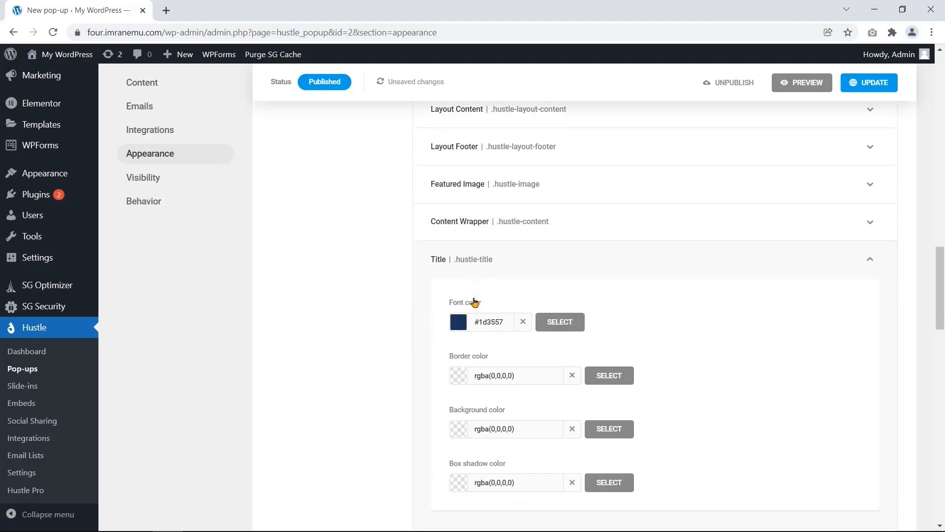
pyautogui.click(488, 226)
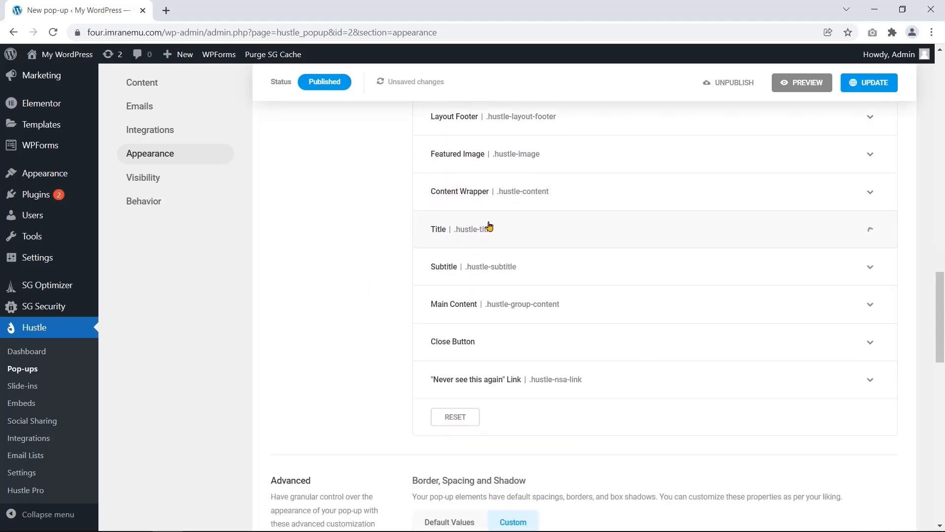
pyautogui.click(477, 268)
pyautogui.scroll(-1, 482, 246)
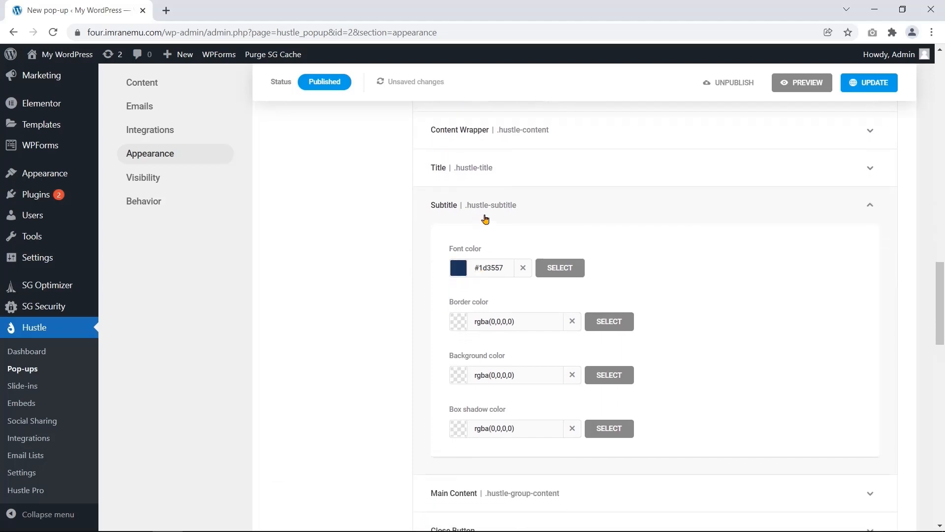
pyautogui.click(485, 219)
pyautogui.click(465, 255)
pyautogui.scroll(-3, 470, 261)
pyautogui.scroll(3, 472, 267)
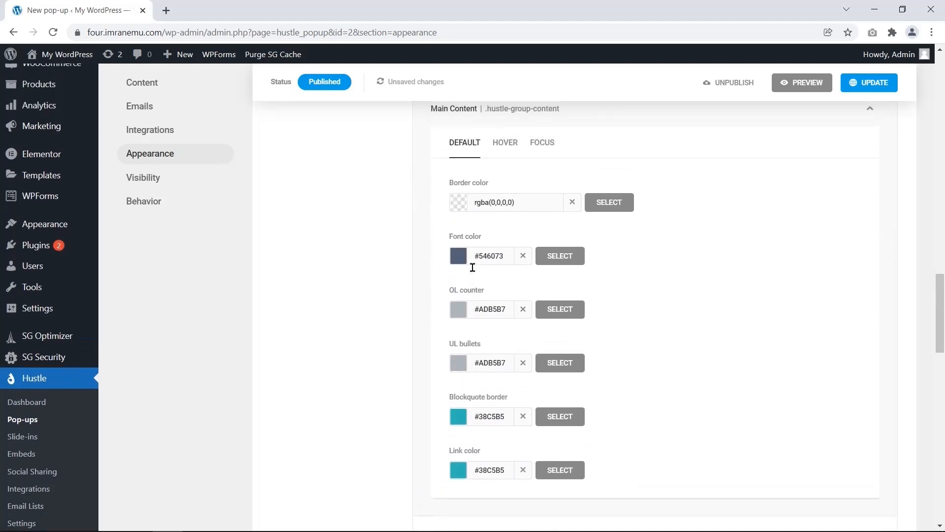
pyautogui.click(483, 182)
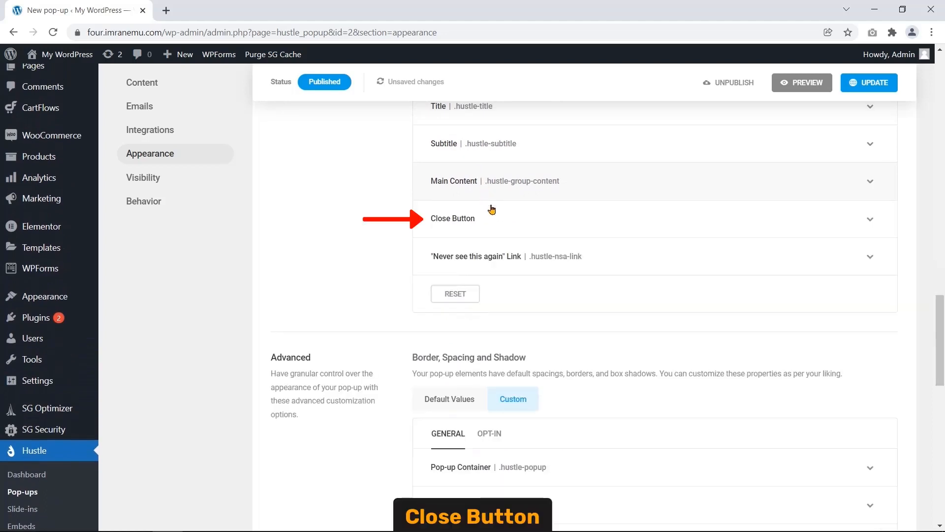
pyautogui.click(497, 223)
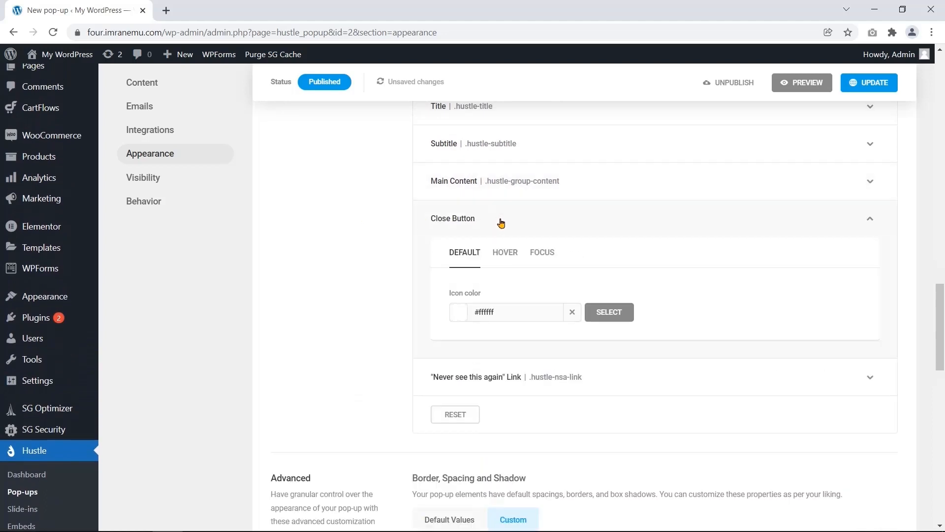
pyautogui.click(504, 253)
pyautogui.click(542, 253)
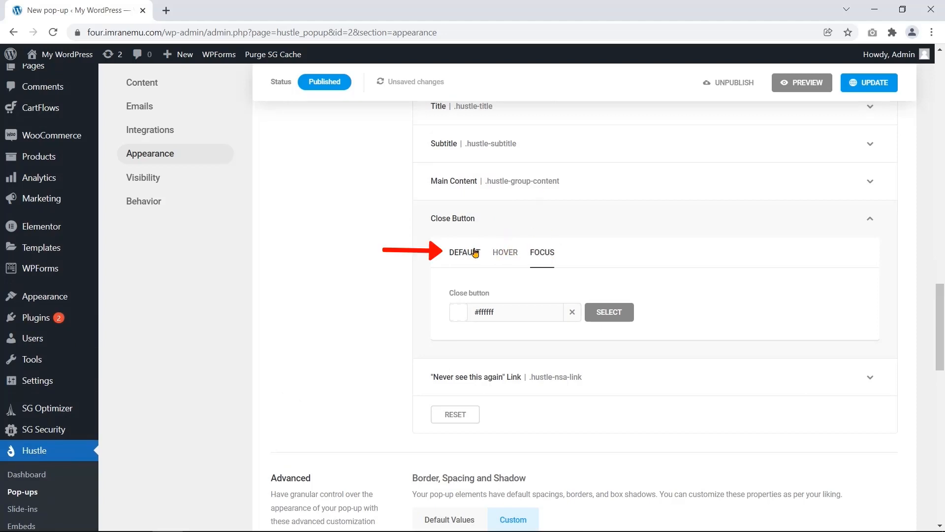
pyautogui.click(491, 224)
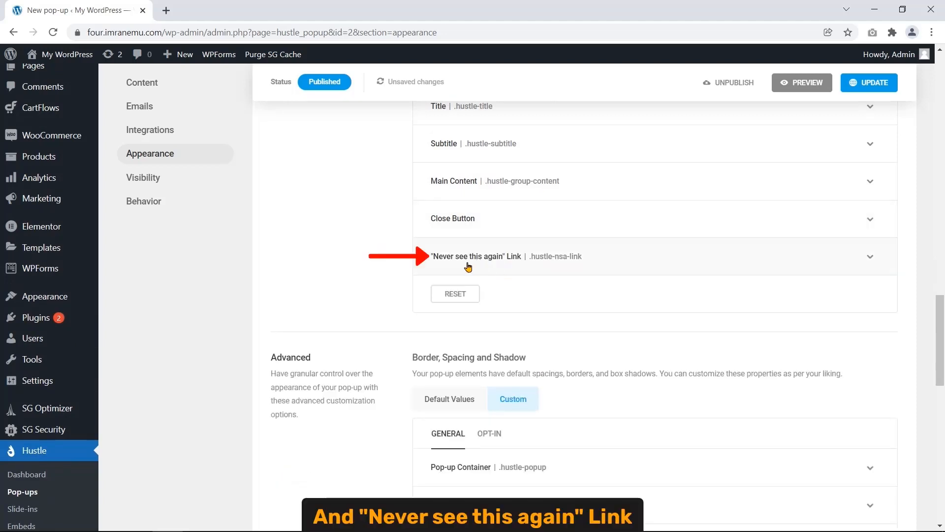
pyautogui.click(515, 263)
pyautogui.click(512, 287)
pyautogui.click(540, 286)
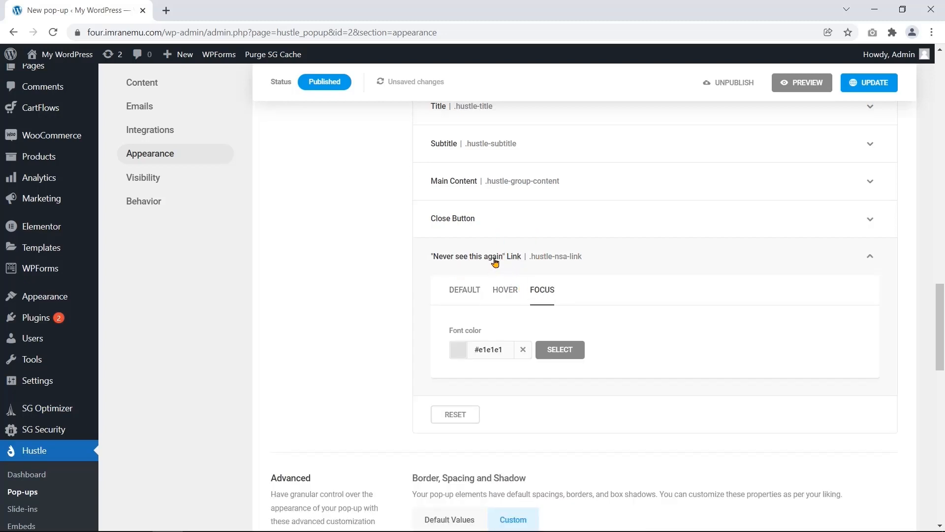
pyautogui.click(491, 266)
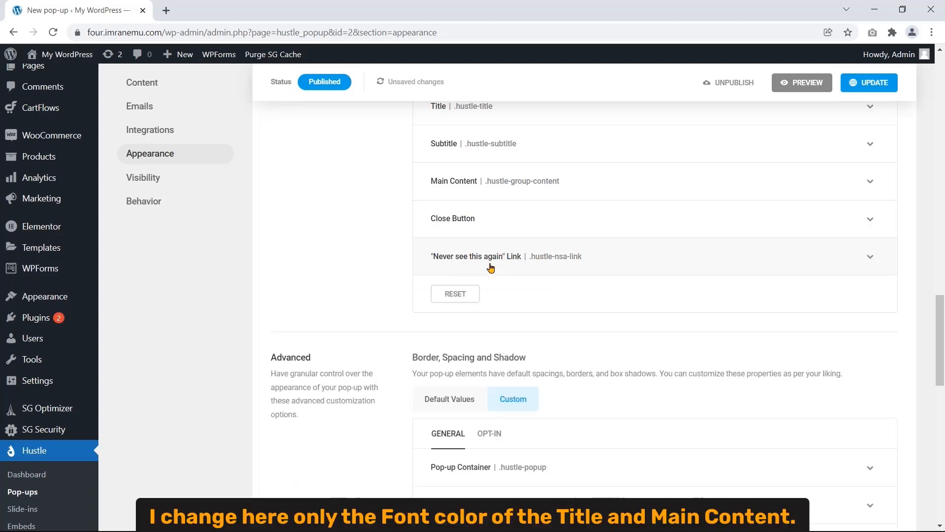
pyautogui.scroll(3, 393, 252)
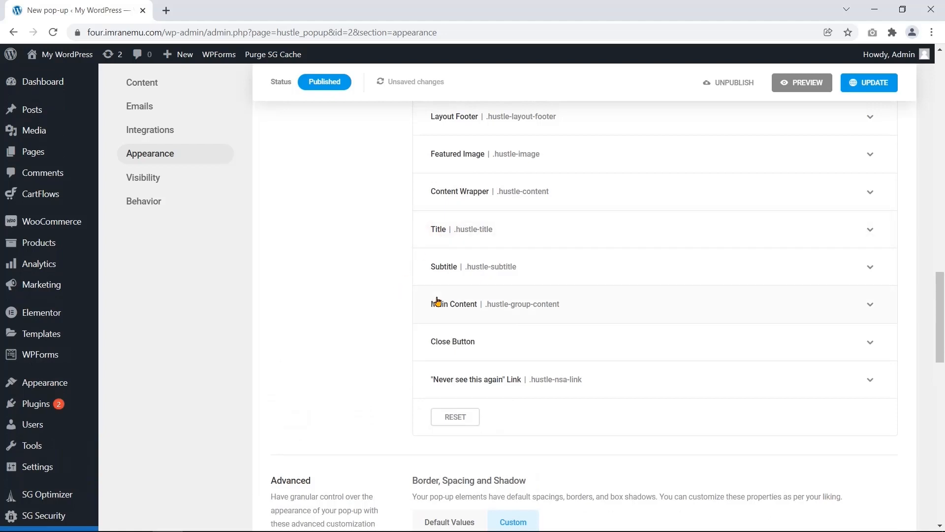
# - Set the title font colour to white
pyautogui.click(437, 231)
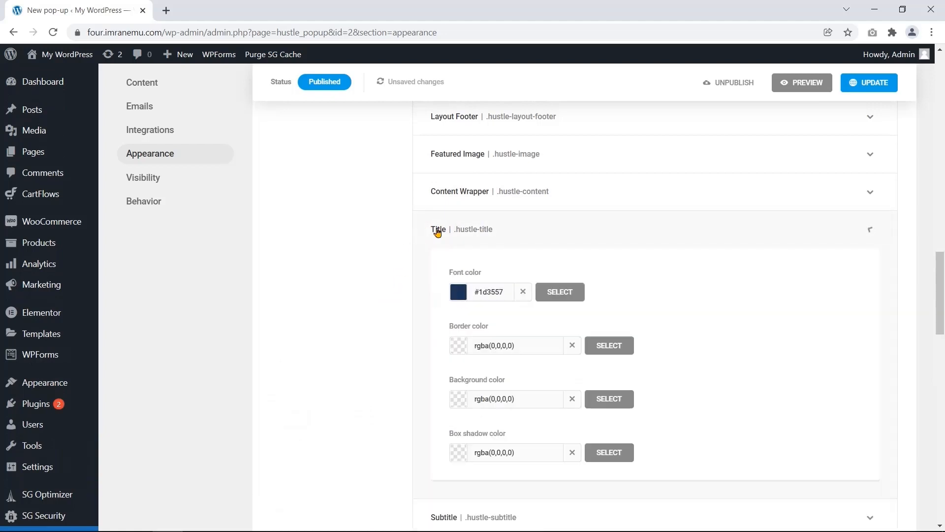
pyautogui.click(458, 293)
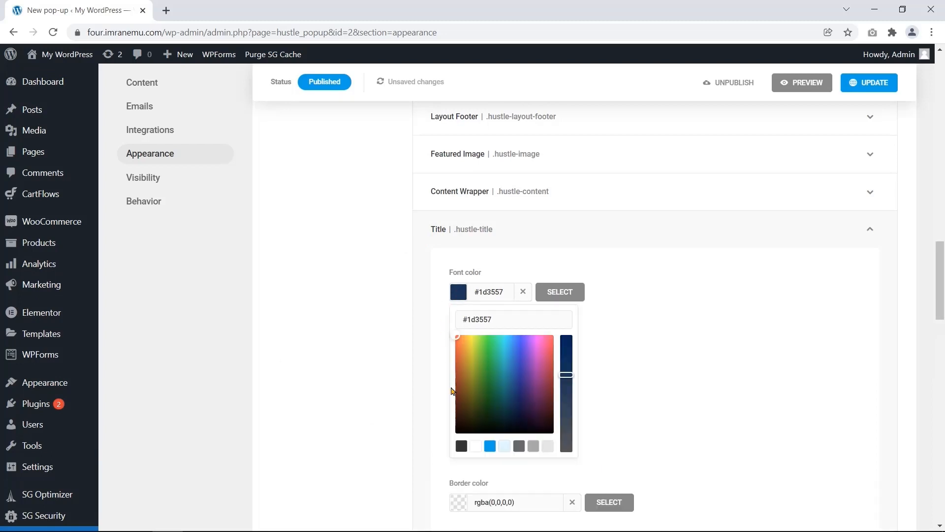
pyautogui.click(474, 447)
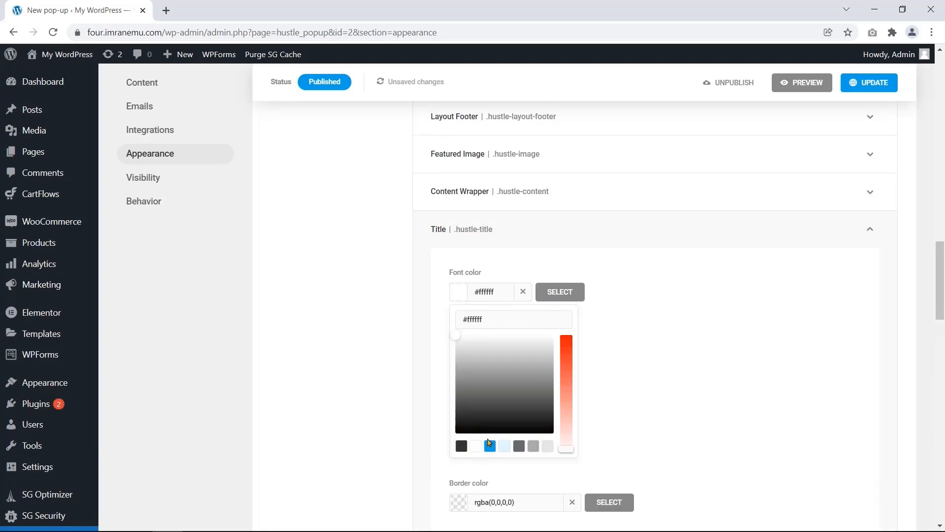
pyautogui.click(559, 293)
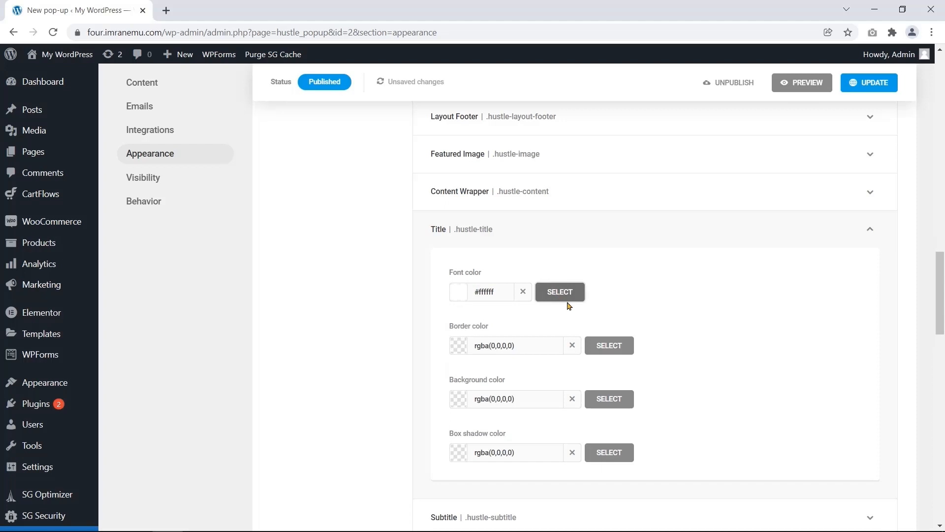
pyautogui.click(468, 229)
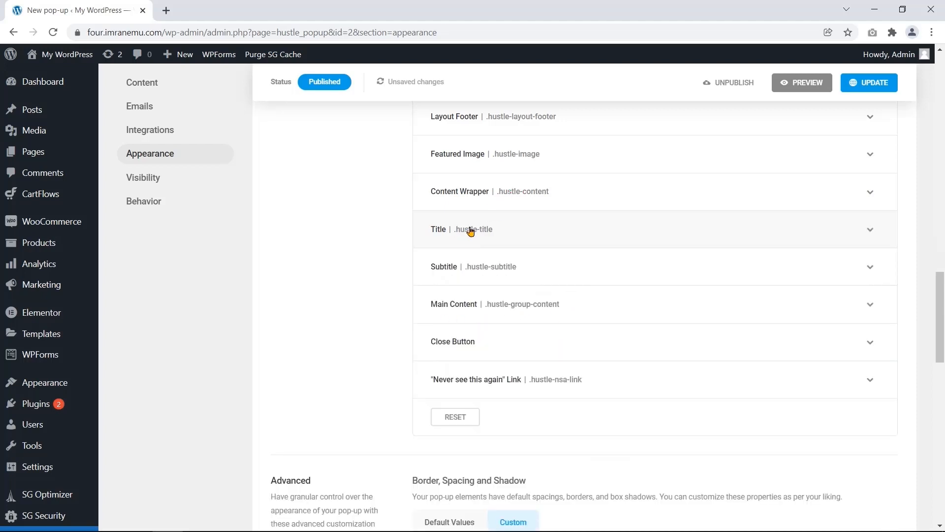
# - Change the main content font colour from #546073 to the darker #333333
pyautogui.click(443, 309)
pyautogui.scroll(-1, 410, 351)
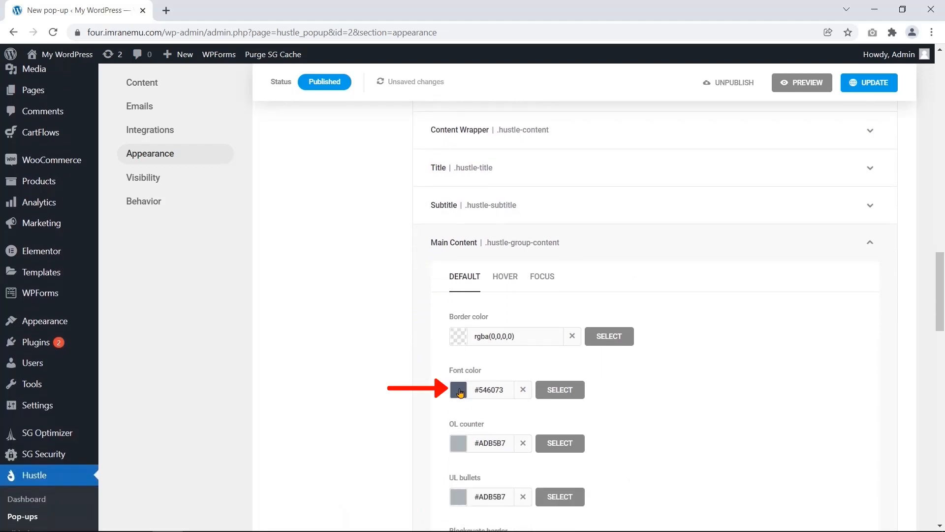
pyautogui.click(459, 390)
pyautogui.scroll(-2, 437, 406)
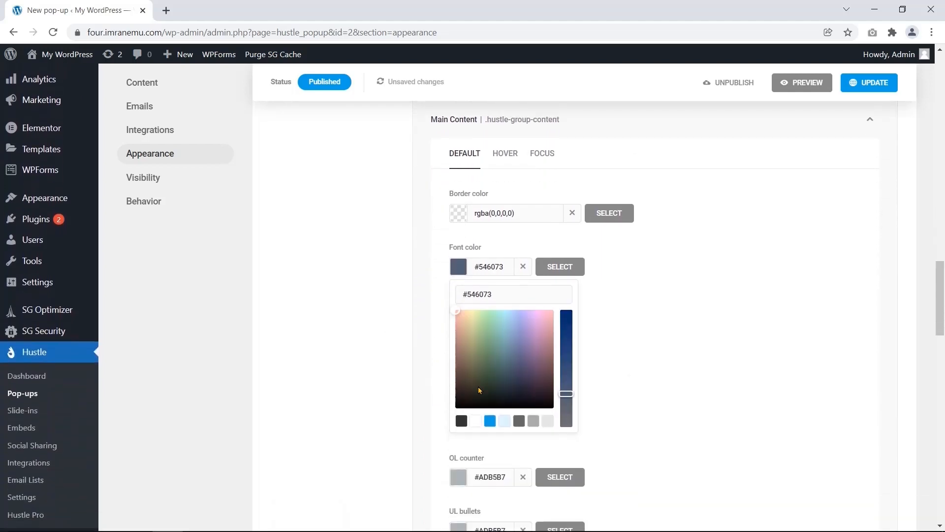
pyautogui.click(460, 422)
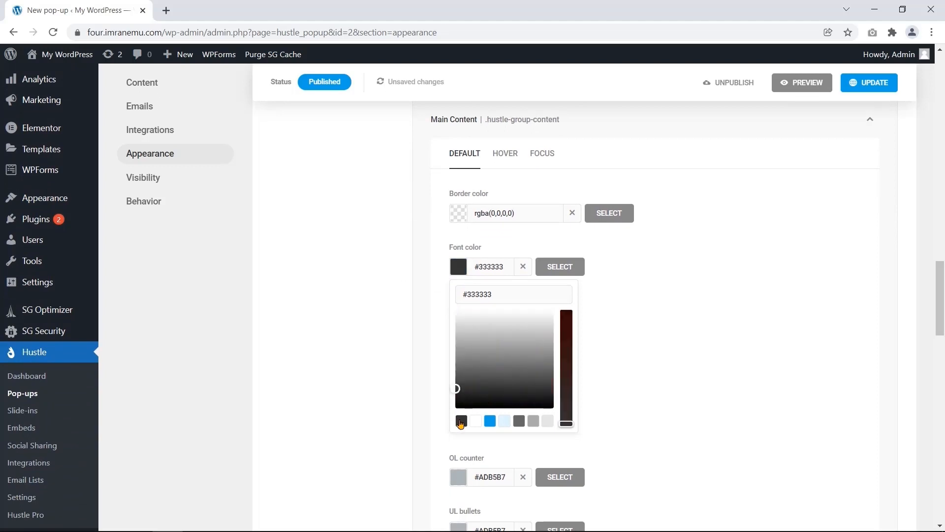
pyautogui.click(579, 273)
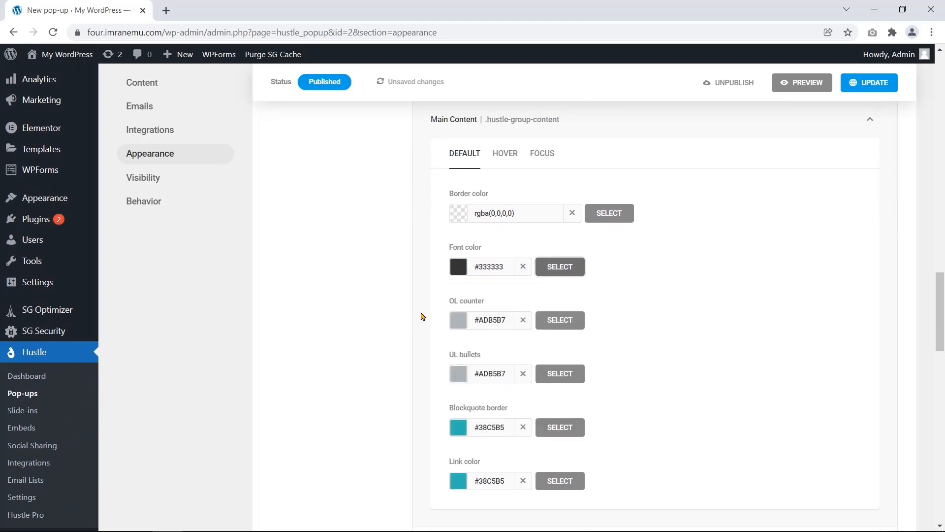
pyautogui.scroll(1, 421, 316)
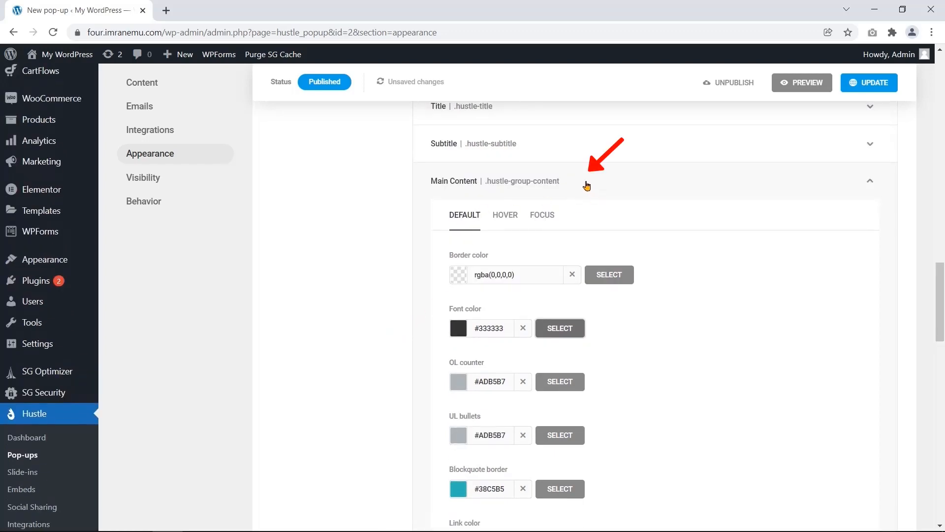
pyautogui.click(586, 186)
pyautogui.scroll(1, 359, 312)
pyautogui.scroll(6, 367, 320)
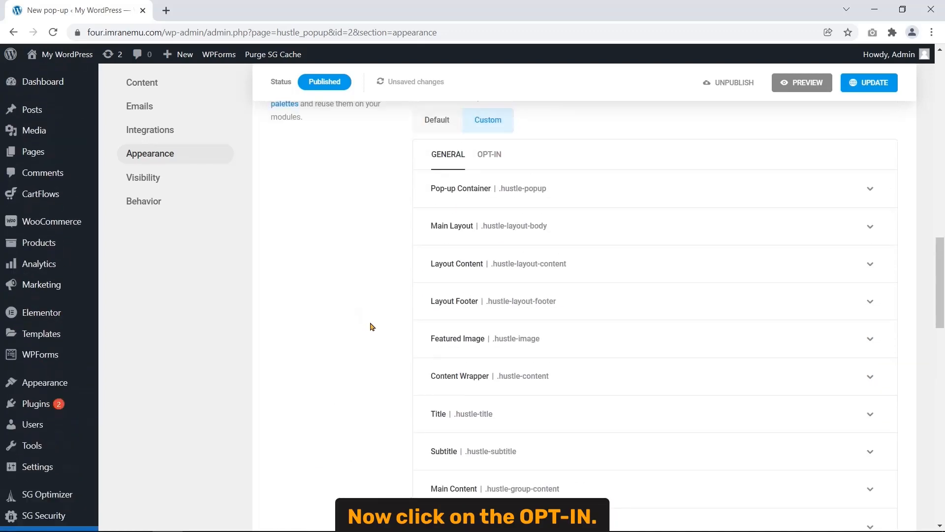
# - Show the OPT-IN colour settings and review the Form Container and Inputs colours
pyautogui.click(495, 282)
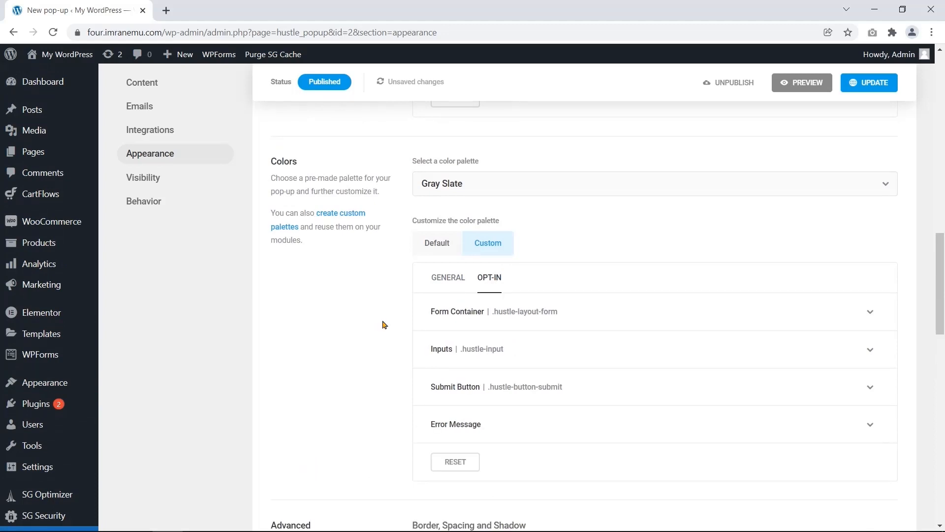
pyautogui.click(460, 319)
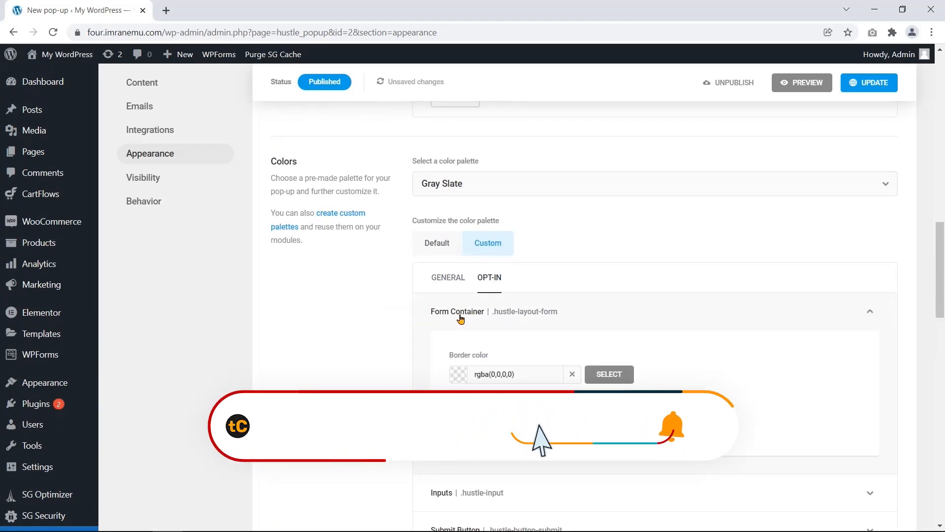
pyautogui.click(461, 319)
pyautogui.click(442, 354)
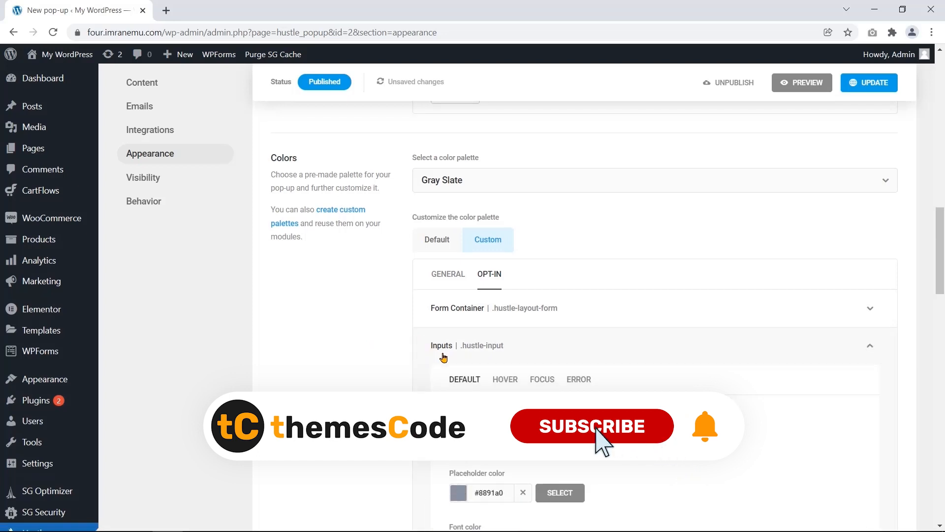
pyautogui.scroll(-4, 414, 344)
pyautogui.scroll(6, 414, 344)
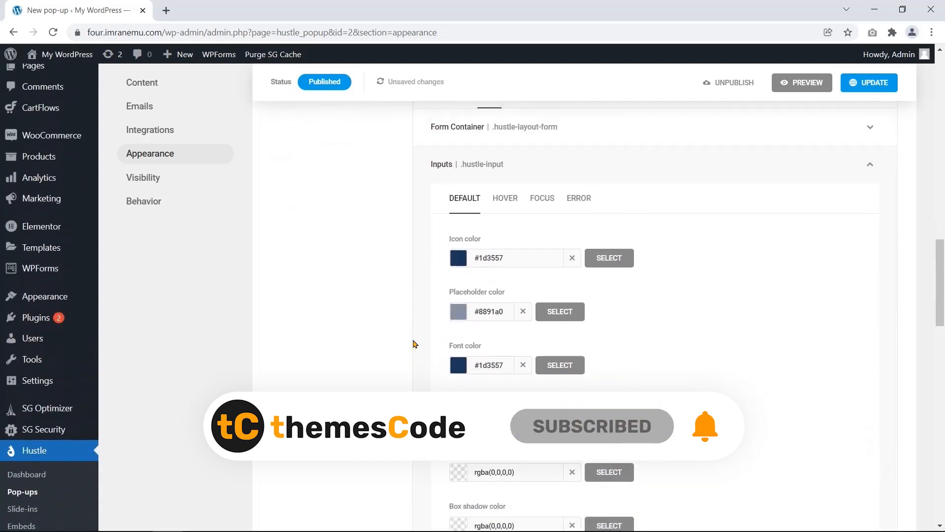
pyautogui.click(449, 240)
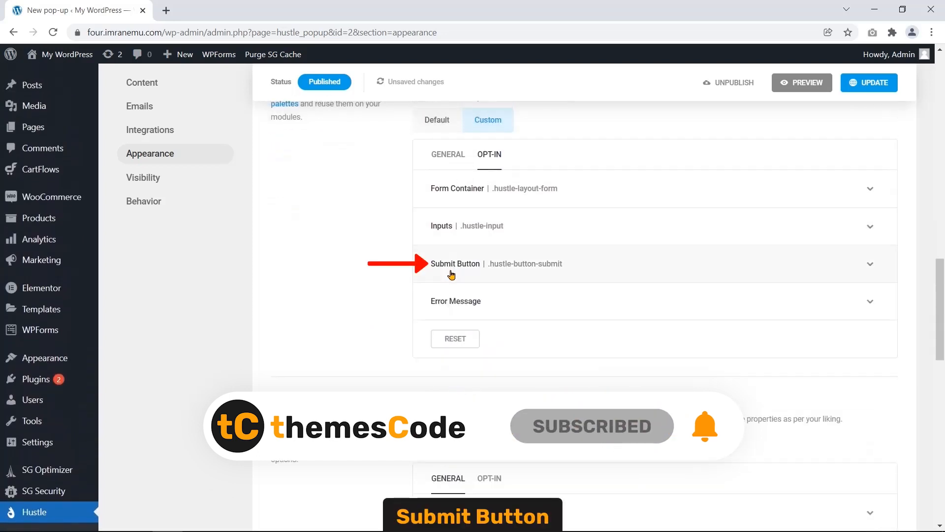
# - Review the Submit Button's default, hover and active colours, then the Error Message colours
pyautogui.click(451, 275)
pyautogui.scroll(-4, 382, 312)
pyautogui.scroll(2, 381, 312)
pyautogui.click(497, 175)
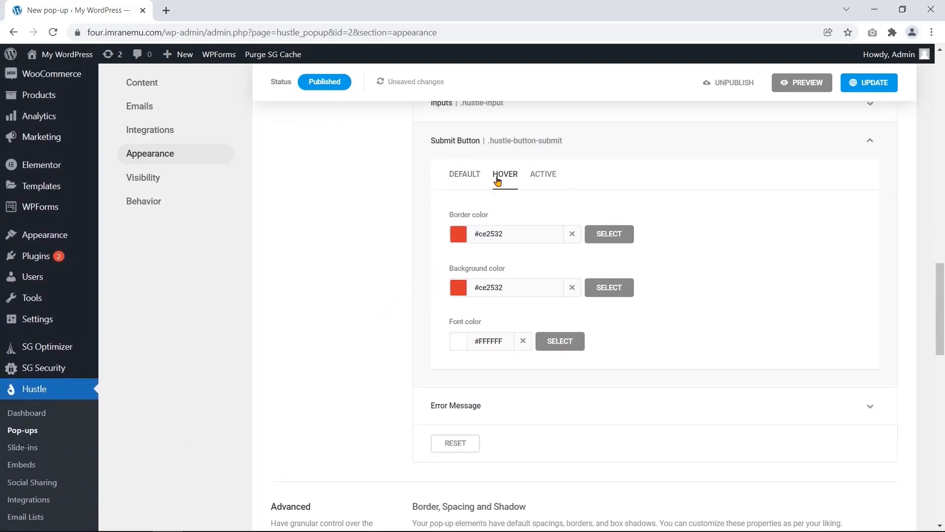
pyautogui.click(553, 176)
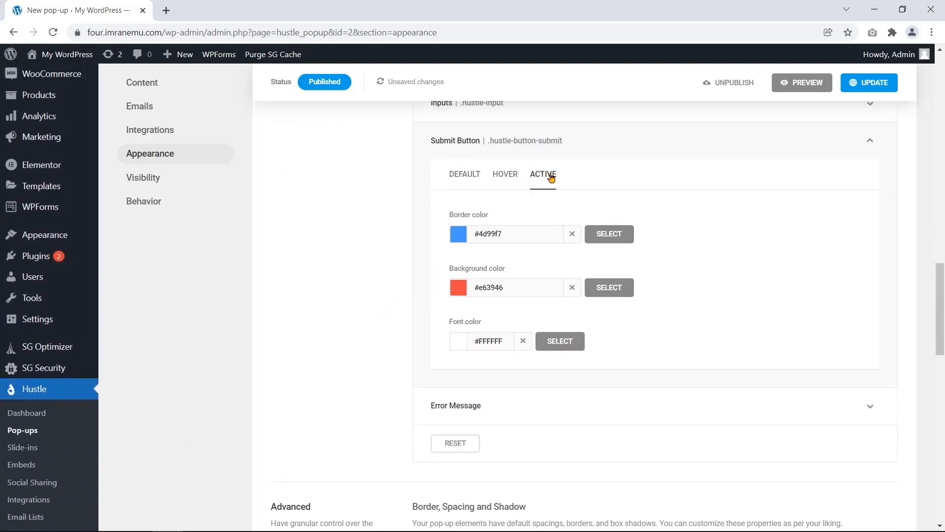
pyautogui.click(464, 145)
pyautogui.click(485, 178)
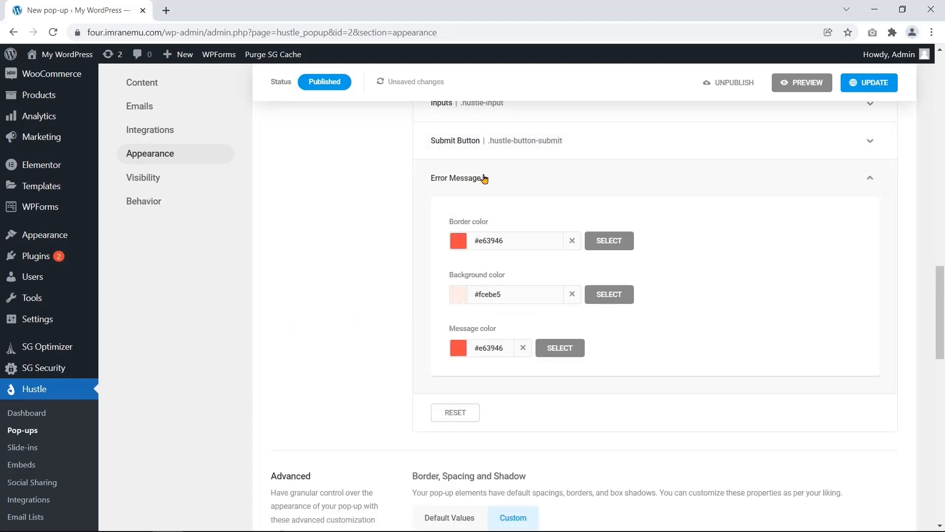
pyautogui.click(496, 177)
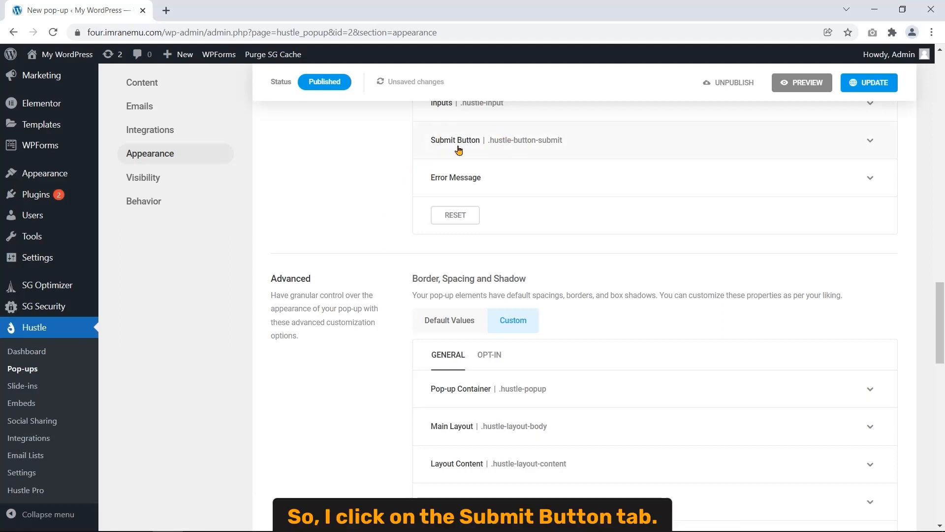
# - Set the submit button's default border and background colours to #17a8e3
pyautogui.click(515, 142)
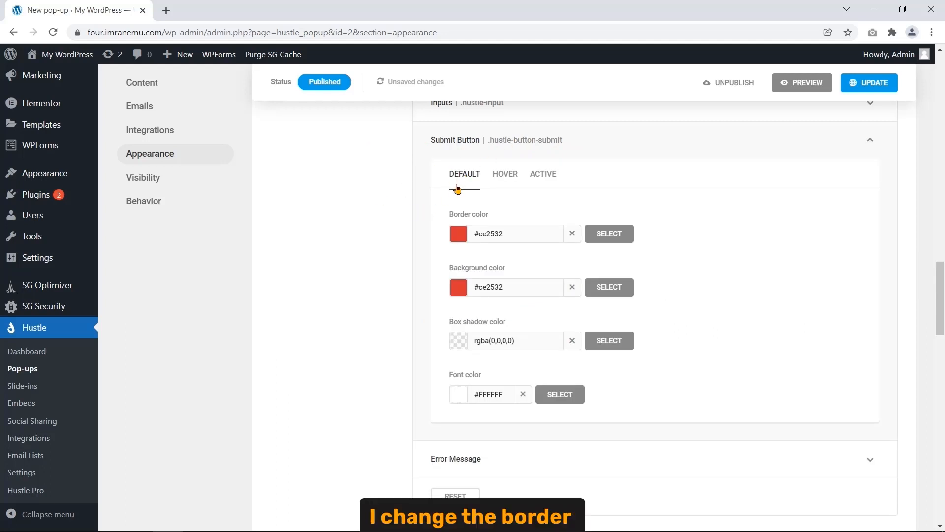
pyautogui.moveTo(448, 214); pyautogui.dragTo(491, 210)
pyautogui.click(462, 269)
pyautogui.moveTo(449, 269); pyautogui.dragTo(507, 268)
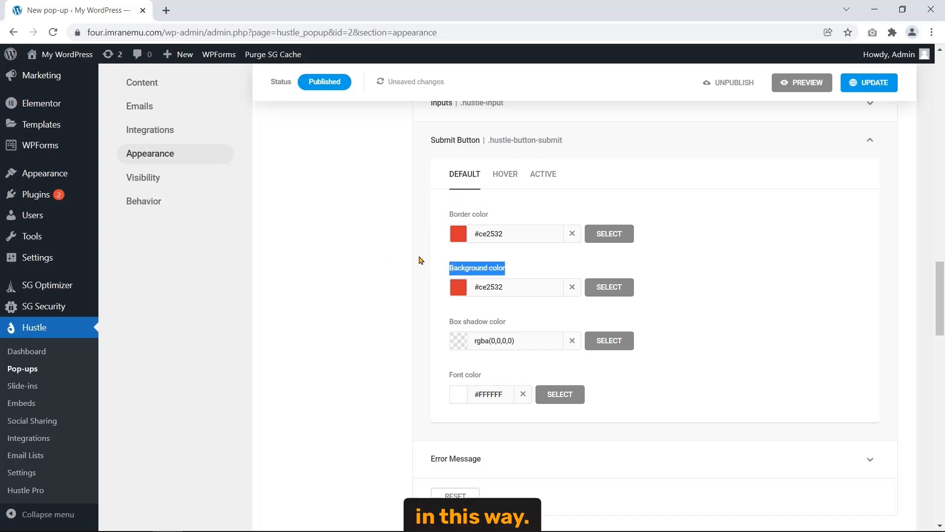
pyautogui.click(455, 237)
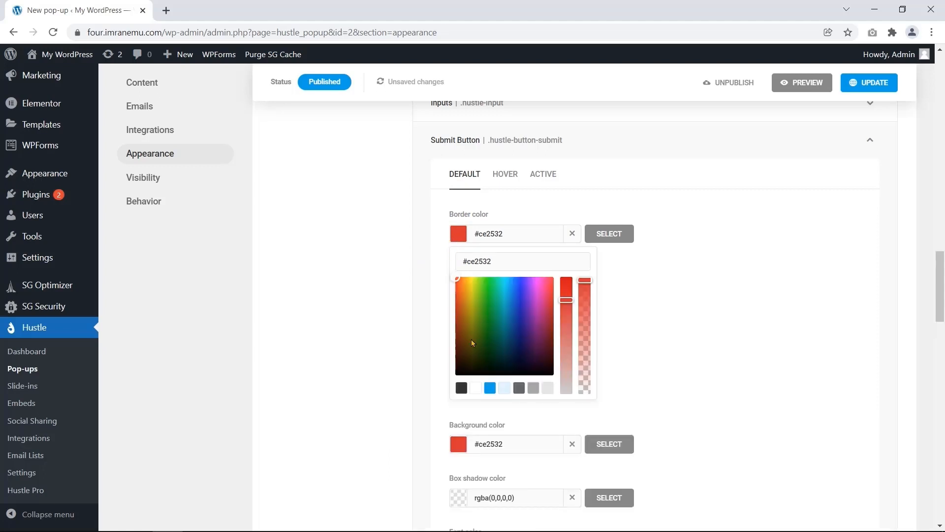
pyautogui.click(490, 388)
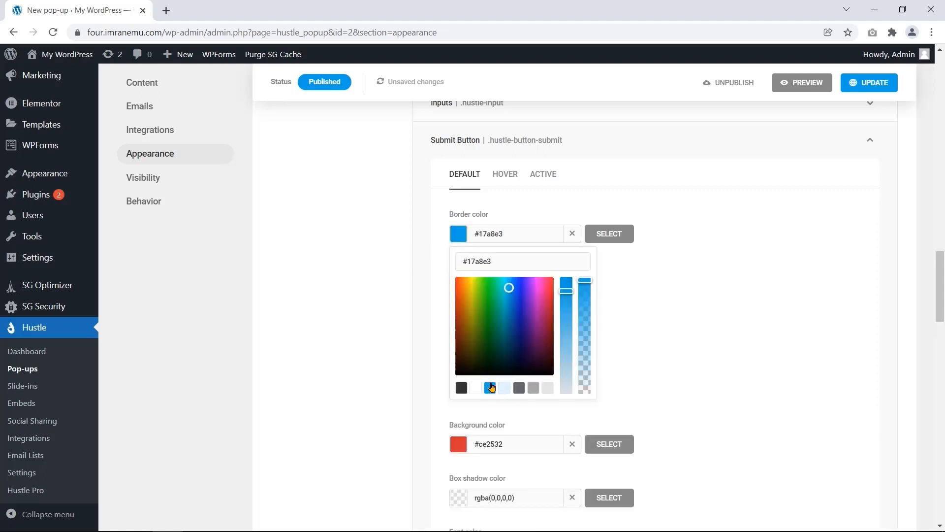
pyautogui.click(598, 234)
pyautogui.click(458, 294)
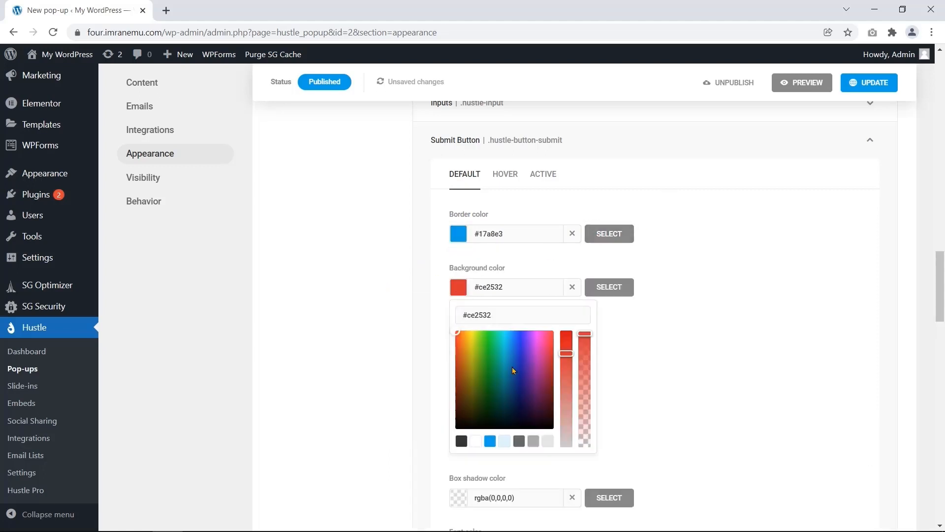
pyautogui.click(490, 440)
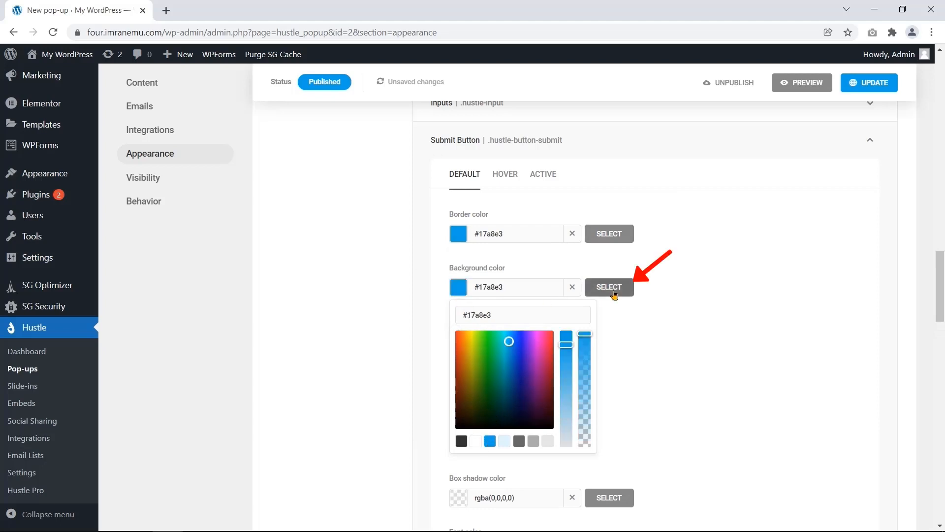
pyautogui.click(602, 286)
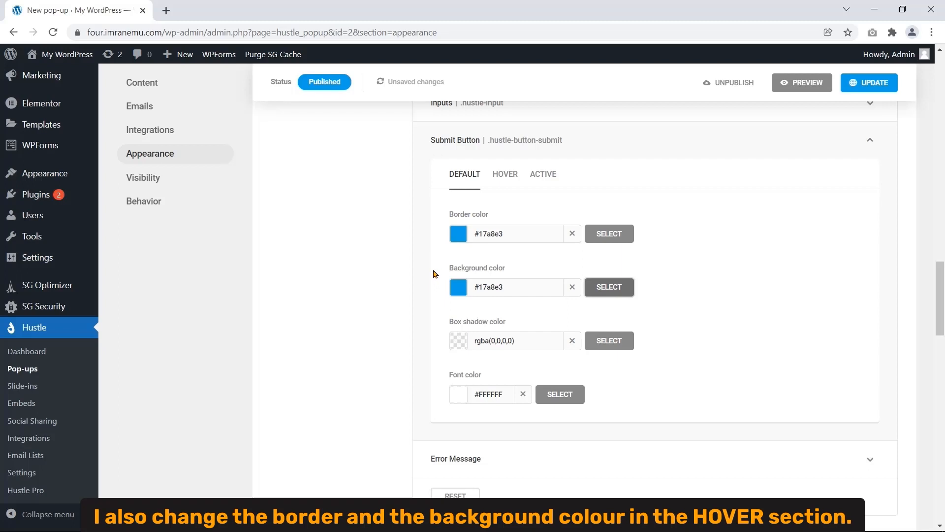
# - Set the submit button's hover border and background colours to #17a8e3 as well
pyautogui.click(507, 176)
pyautogui.moveTo(449, 214); pyautogui.dragTo(489, 215)
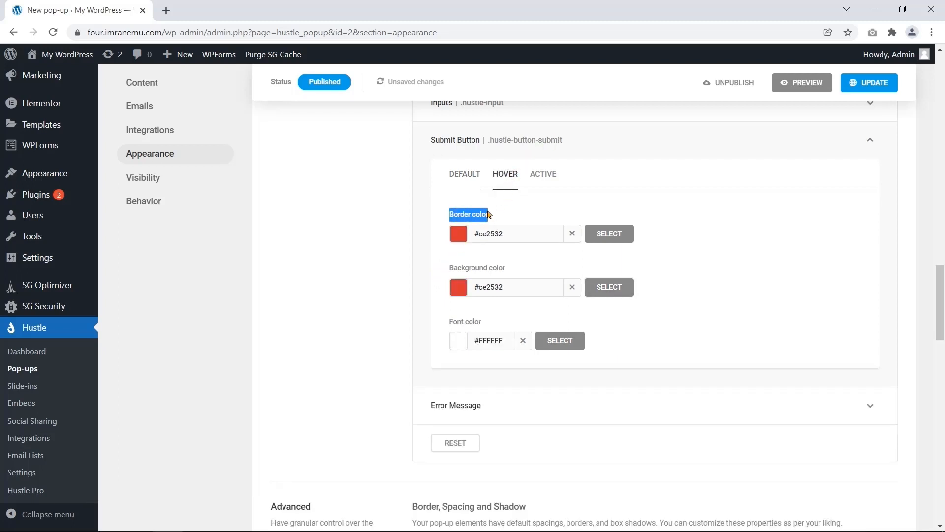
pyautogui.click(456, 236)
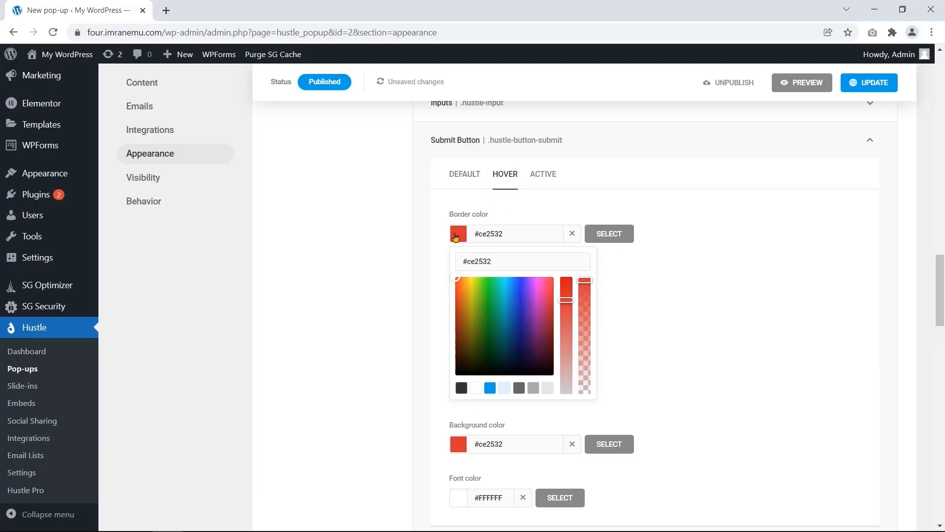
pyautogui.click(490, 389)
pyautogui.click(599, 231)
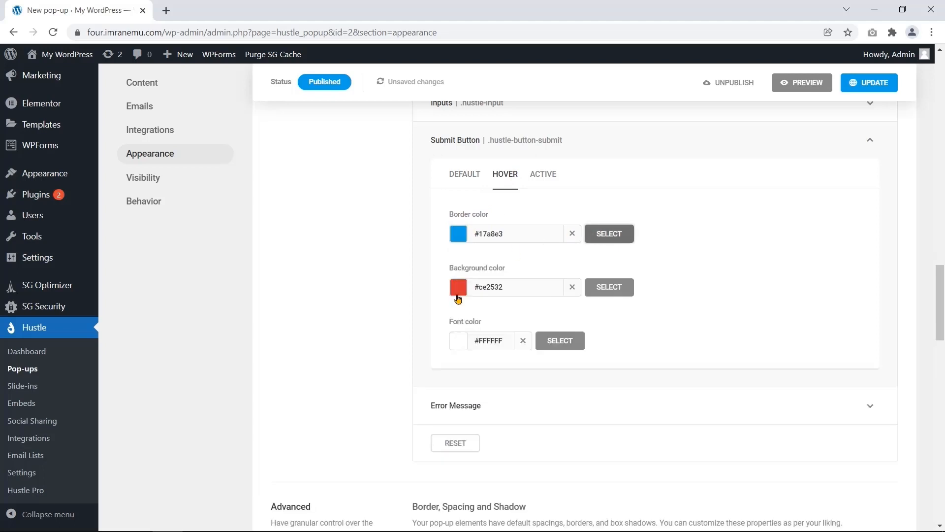
pyautogui.moveTo(451, 268); pyautogui.dragTo(509, 264)
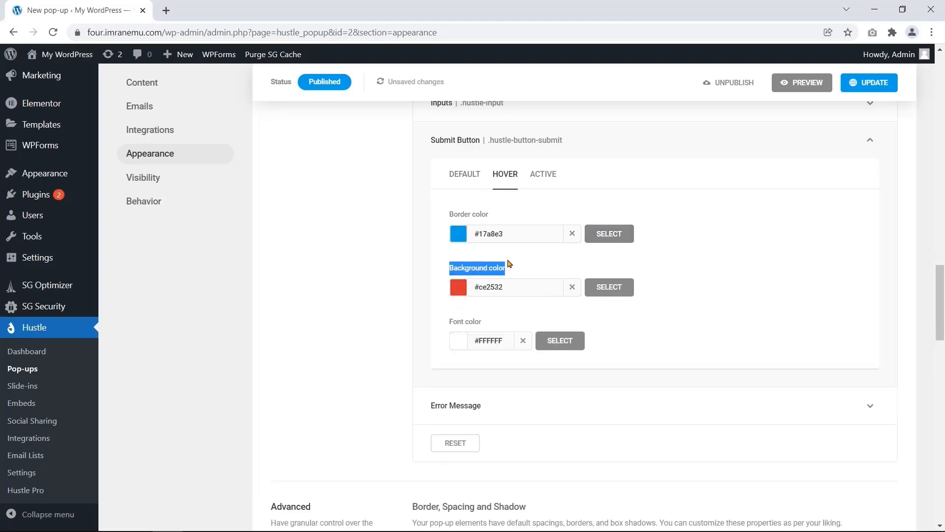
pyautogui.click(453, 291)
pyautogui.click(491, 442)
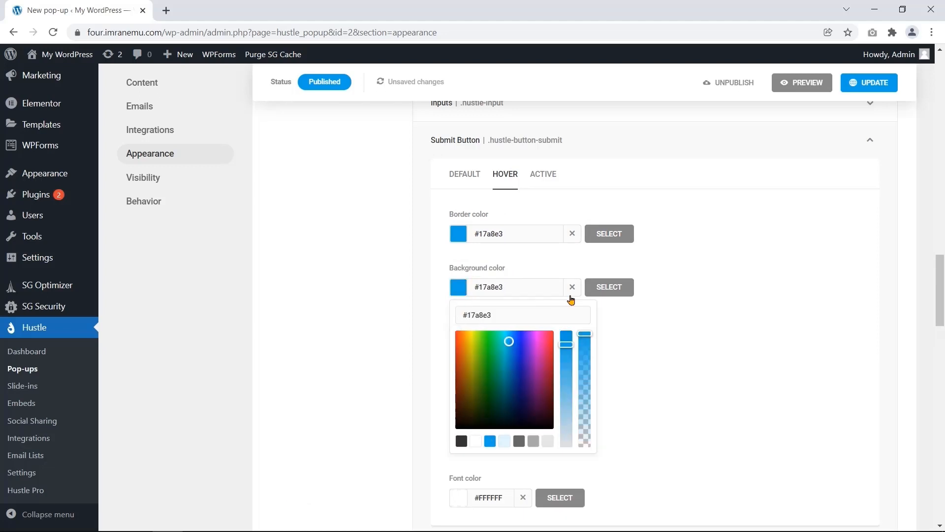
pyautogui.click(601, 290)
pyautogui.click(446, 144)
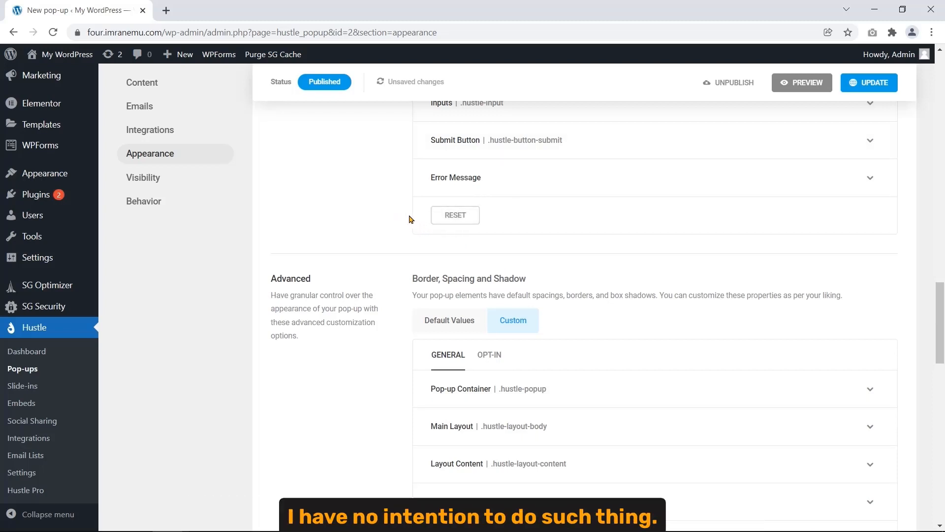
pyautogui.scroll(5, 298, 300)
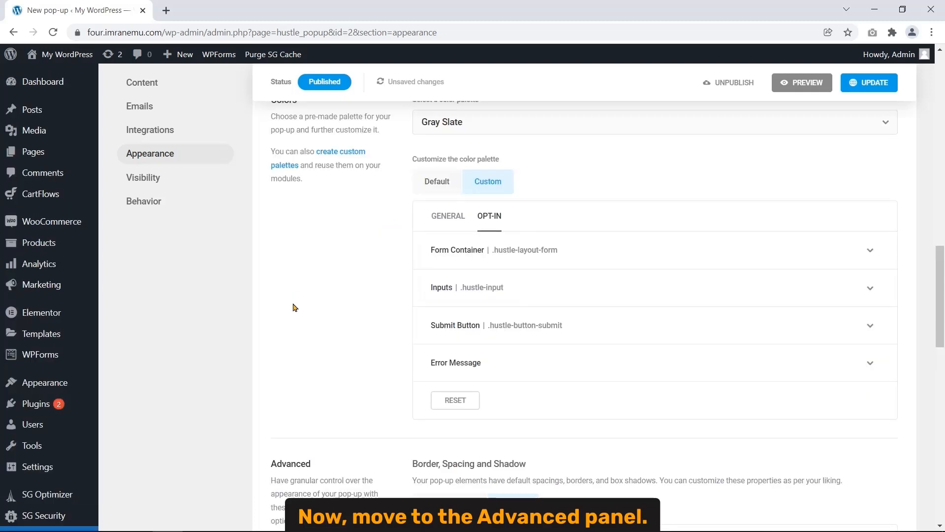
pyautogui.scroll(-4, 281, 323)
pyautogui.doubleClick(296, 342)
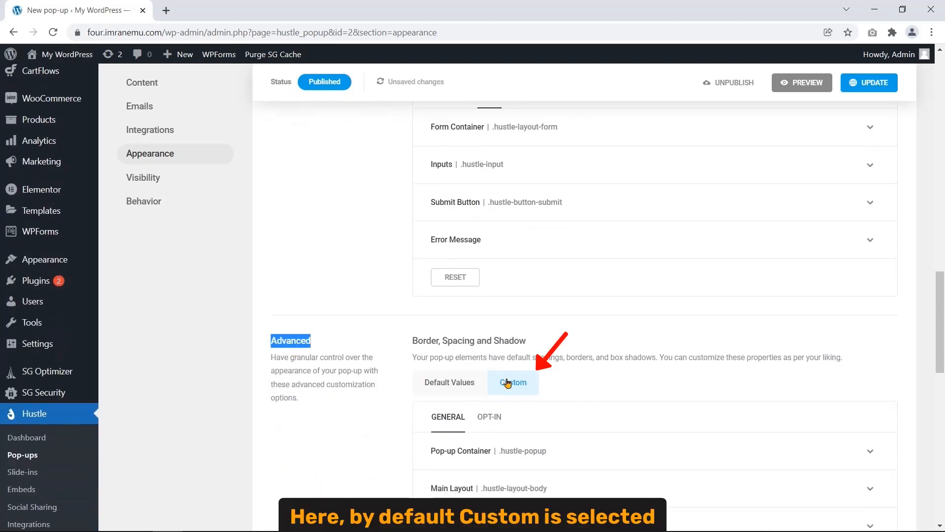
pyautogui.click(559, 379)
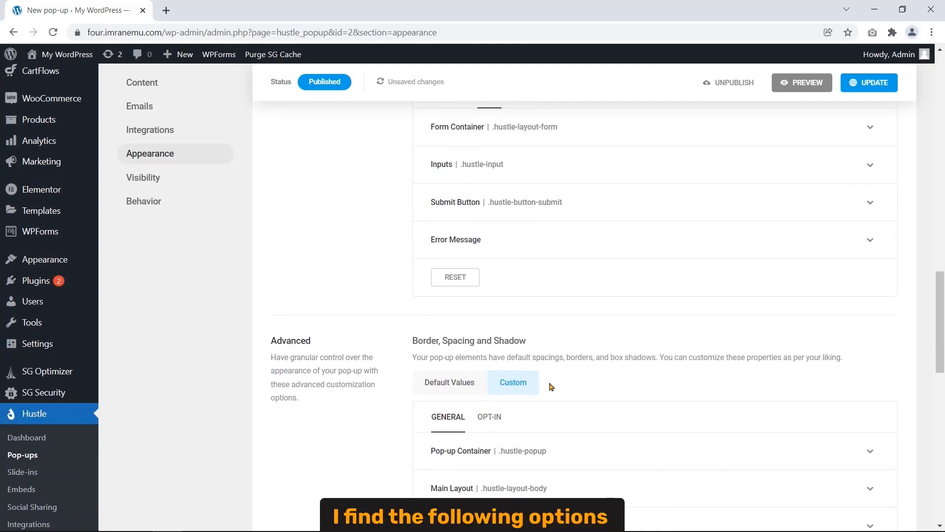
pyautogui.scroll(-7, 550, 387)
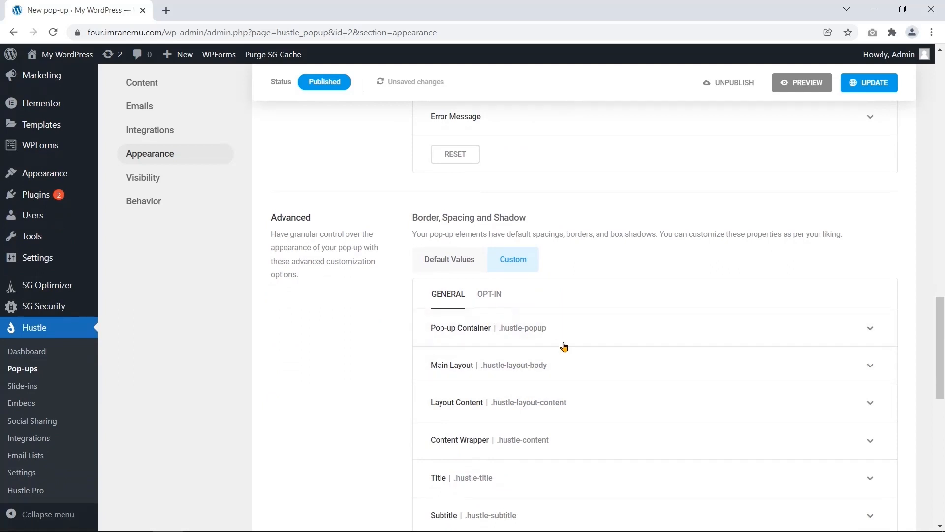
pyautogui.scroll(3, 477, 253)
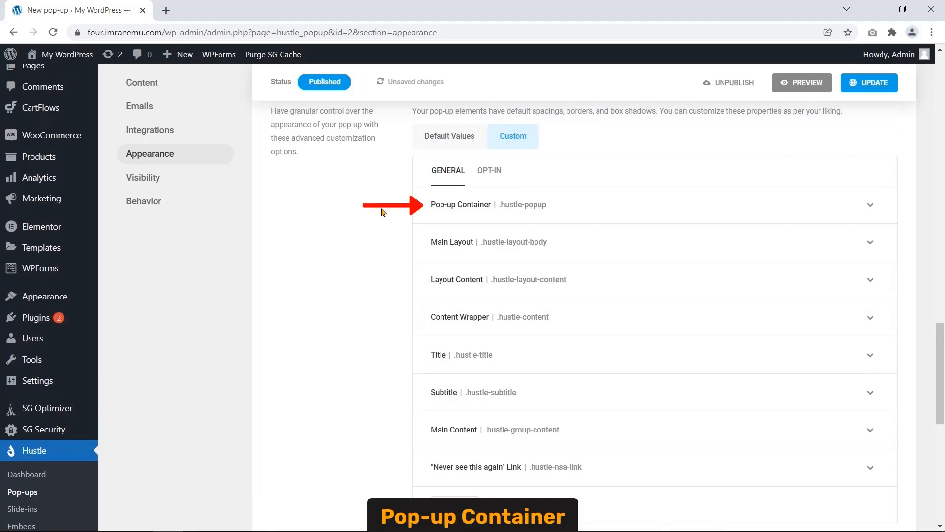
pyautogui.click(469, 212)
pyautogui.click(471, 215)
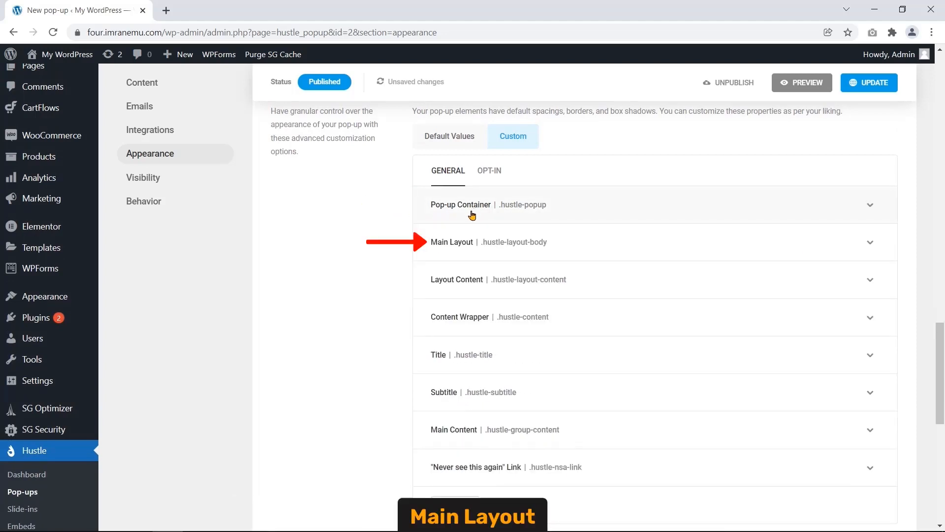
pyautogui.click(471, 244)
pyautogui.scroll(-8, 338, 339)
pyautogui.scroll(8, 340, 337)
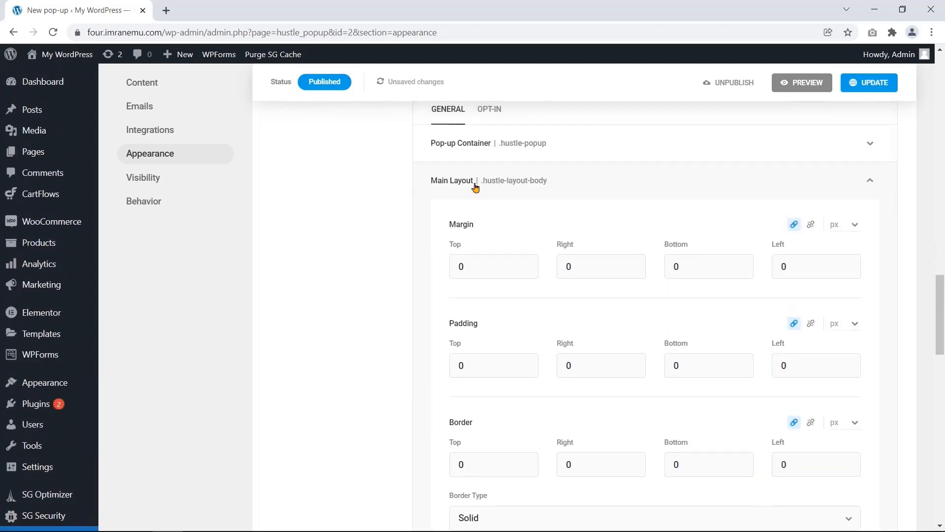
pyautogui.click(475, 187)
pyautogui.click(437, 224)
pyautogui.scroll(-5, 382, 291)
pyautogui.scroll(-3, 380, 286)
pyautogui.scroll(6, 380, 286)
pyautogui.click(434, 155)
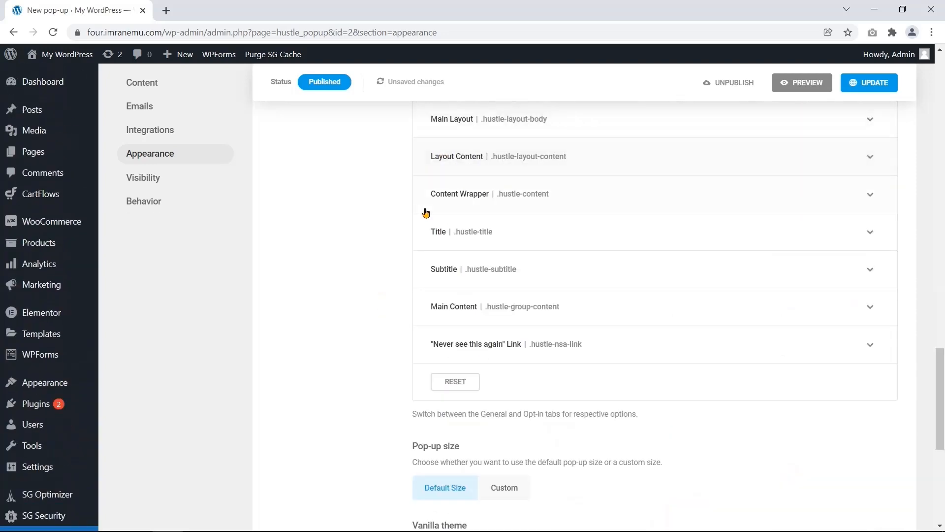
pyautogui.click(421, 211)
pyautogui.scroll(-8, 372, 244)
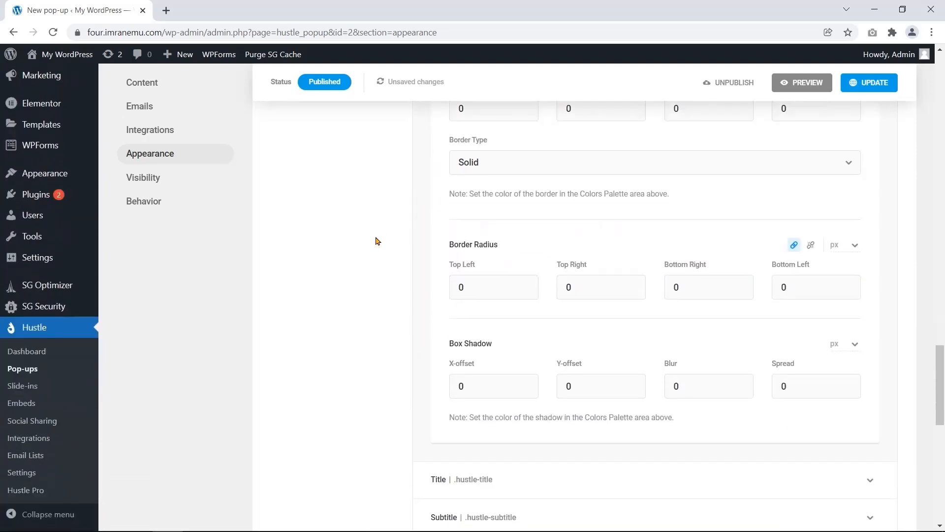
pyautogui.scroll(7, 377, 240)
pyautogui.click(455, 134)
pyautogui.click(443, 179)
pyautogui.scroll(-8, 373, 255)
pyautogui.scroll(8, 375, 254)
pyautogui.click(433, 170)
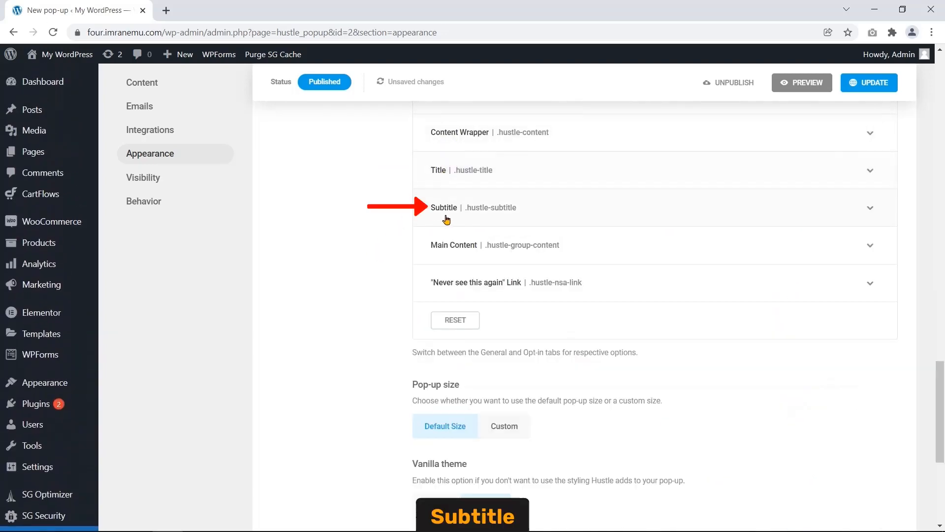
pyautogui.click(431, 224)
pyautogui.scroll(-5, 352, 286)
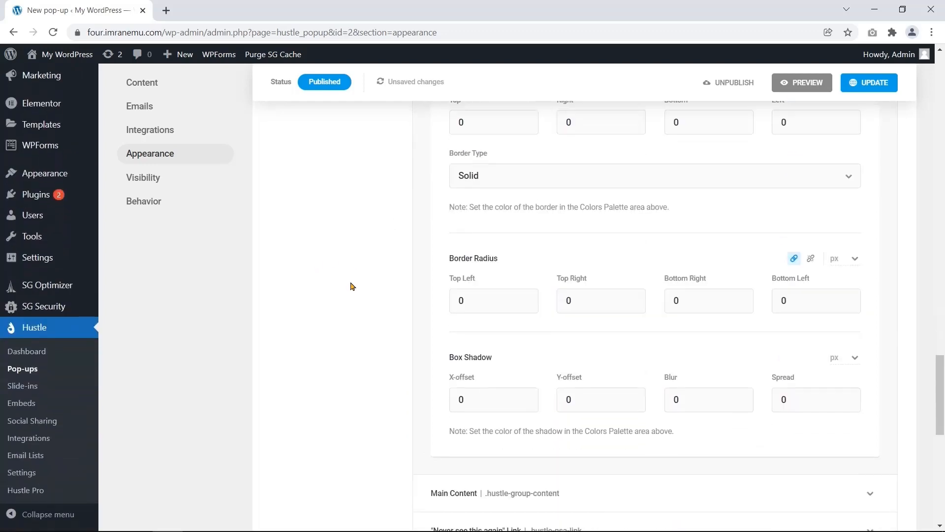
pyautogui.scroll(5, 351, 285)
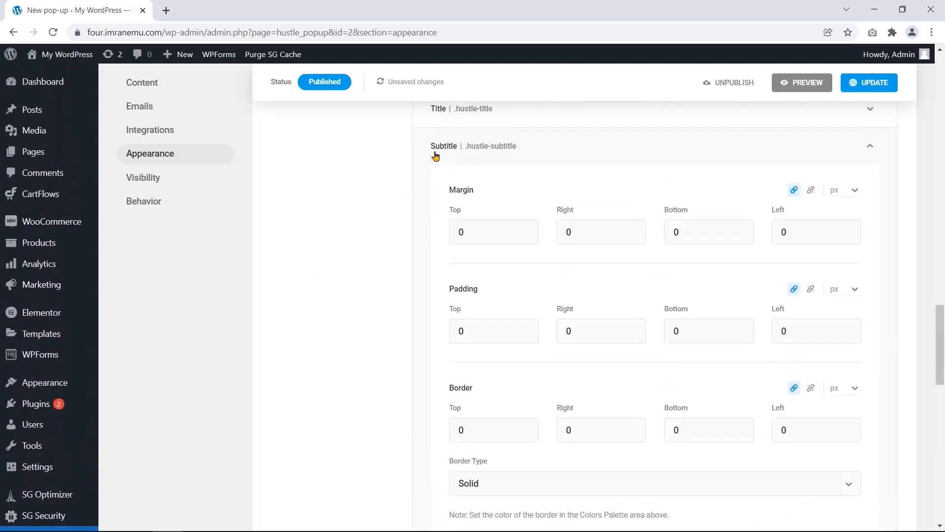
pyautogui.click(439, 149)
pyautogui.click(434, 194)
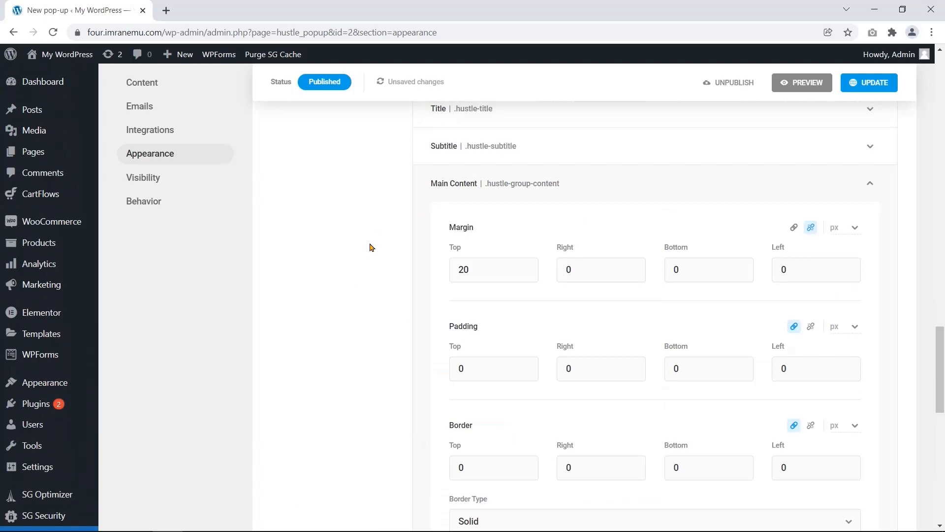
pyautogui.scroll(-4, 369, 246)
pyautogui.scroll(2, 369, 247)
pyautogui.click(448, 126)
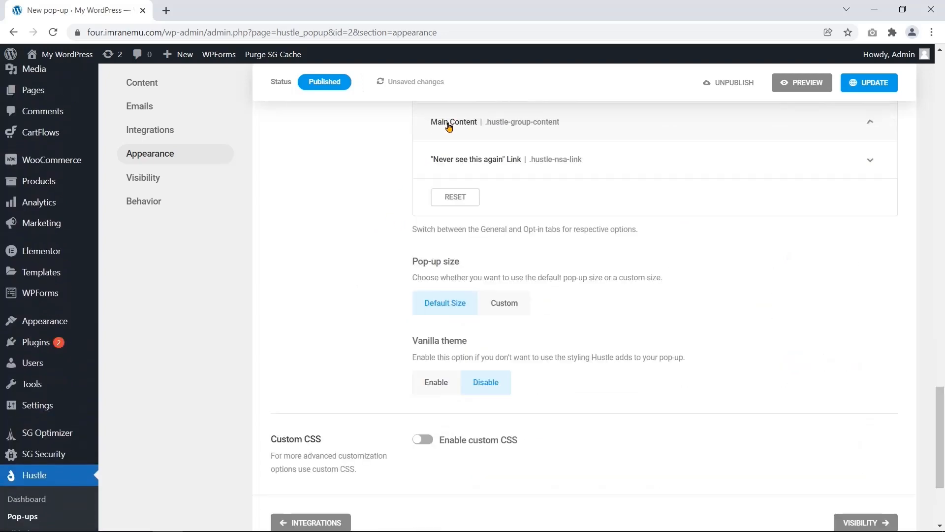
pyautogui.click(451, 168)
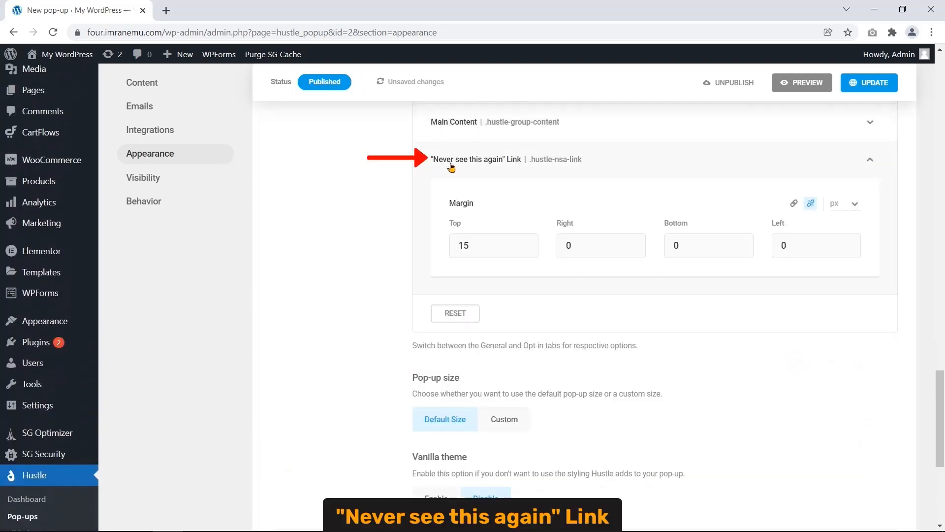
pyautogui.click(450, 167)
pyautogui.scroll(3, 378, 196)
pyautogui.scroll(5, 377, 194)
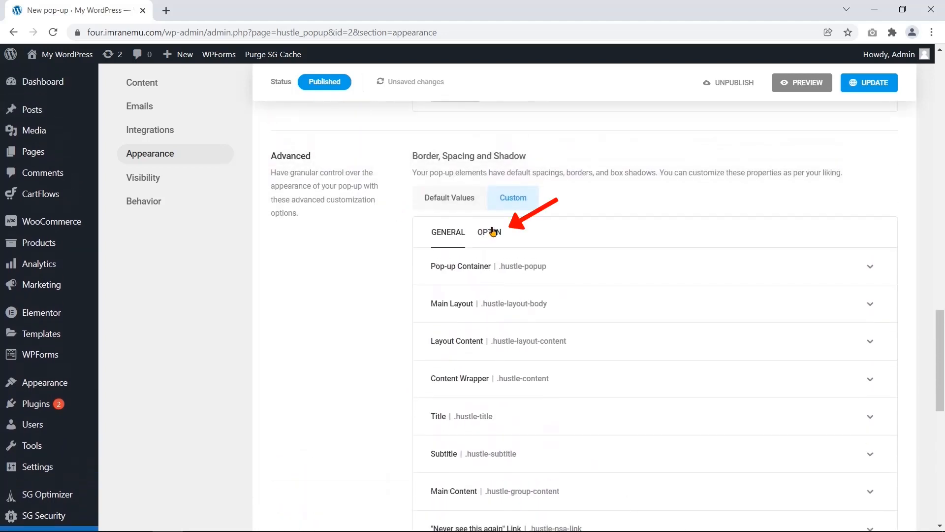
# - Show the opt-in spacing settings and review the Form Container and Input and Select spacing
pyautogui.click(492, 231)
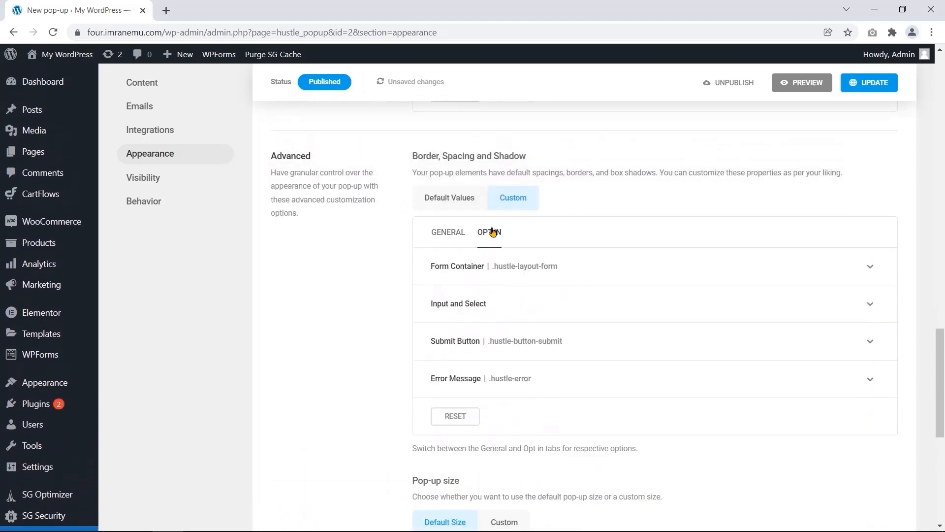
pyautogui.click(456, 273)
pyautogui.scroll(-7, 350, 308)
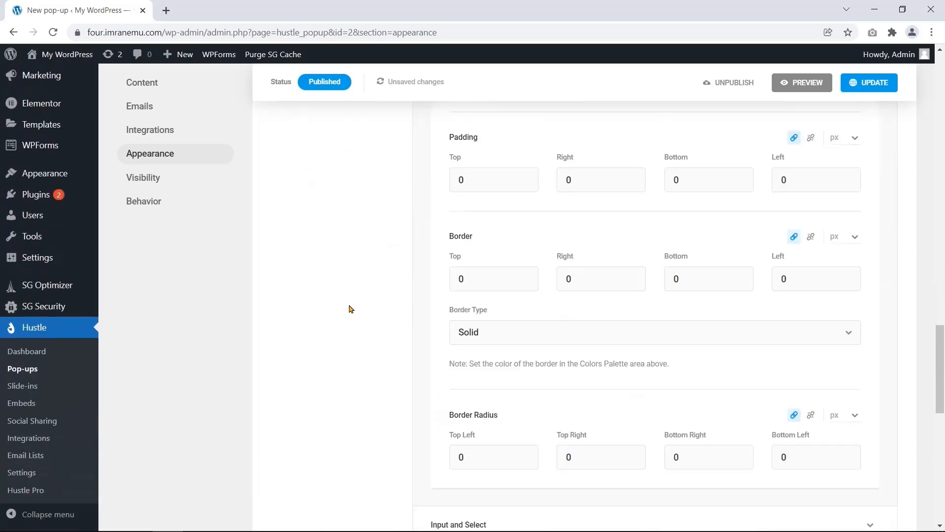
pyautogui.scroll(7, 353, 303)
pyautogui.click(454, 207)
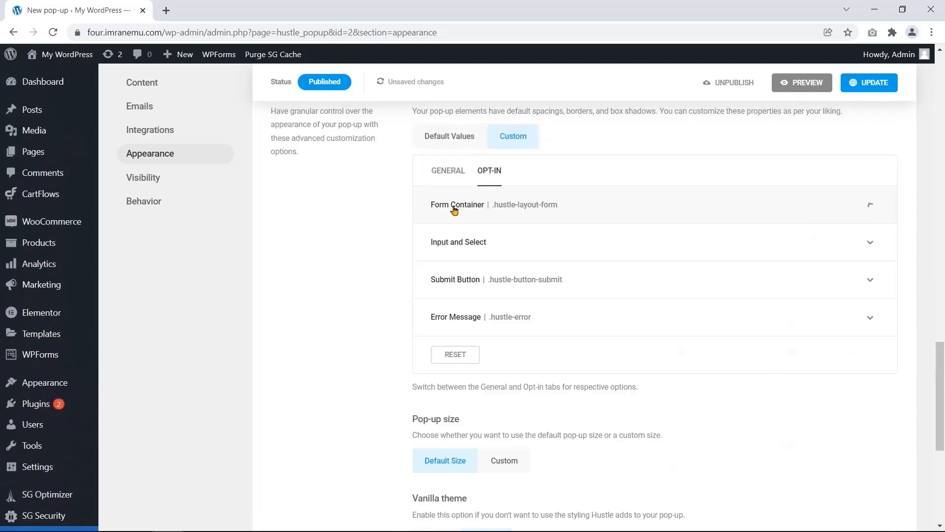
pyautogui.click(448, 251)
pyautogui.scroll(-5, 376, 291)
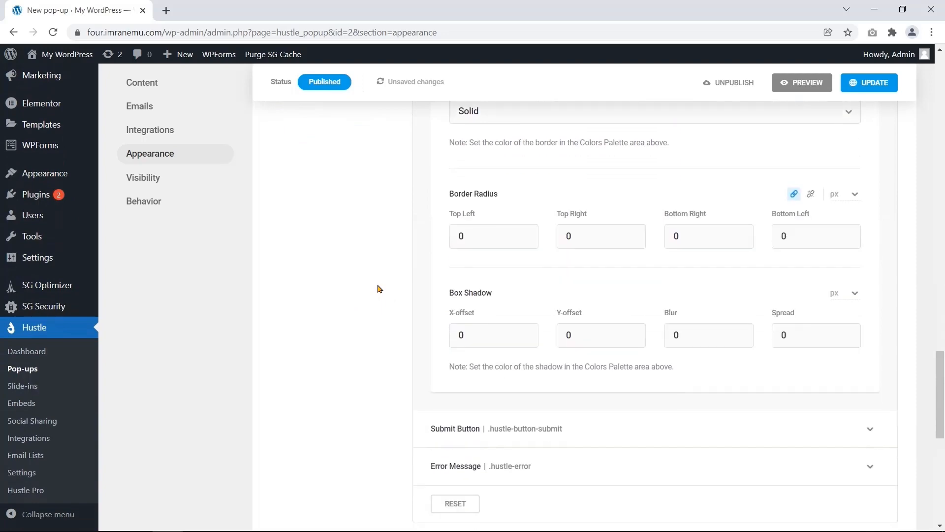
pyautogui.scroll(3, 379, 287)
pyautogui.click(470, 189)
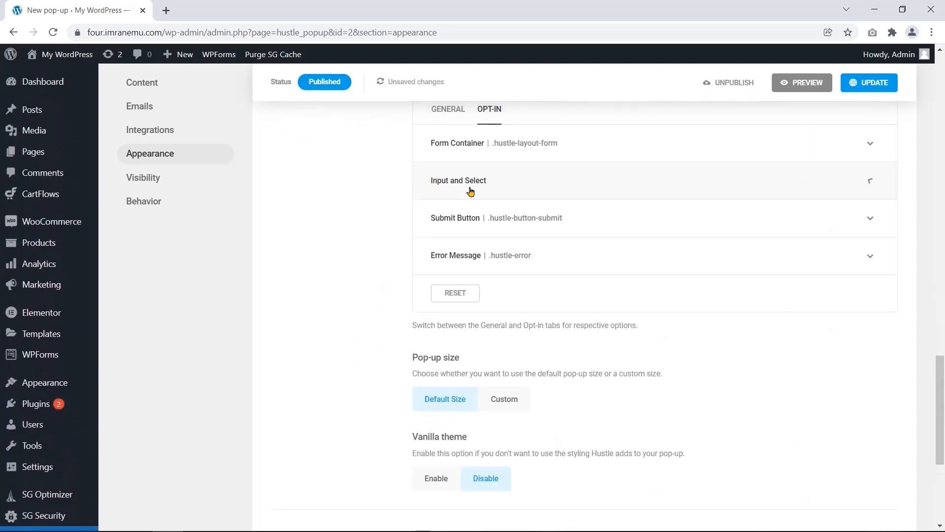
# - Review the Submit Button and Error Message spacing, then scroll to the Pop-up size options
pyautogui.click(448, 225)
pyautogui.scroll(-5, 372, 264)
pyautogui.scroll(4, 372, 264)
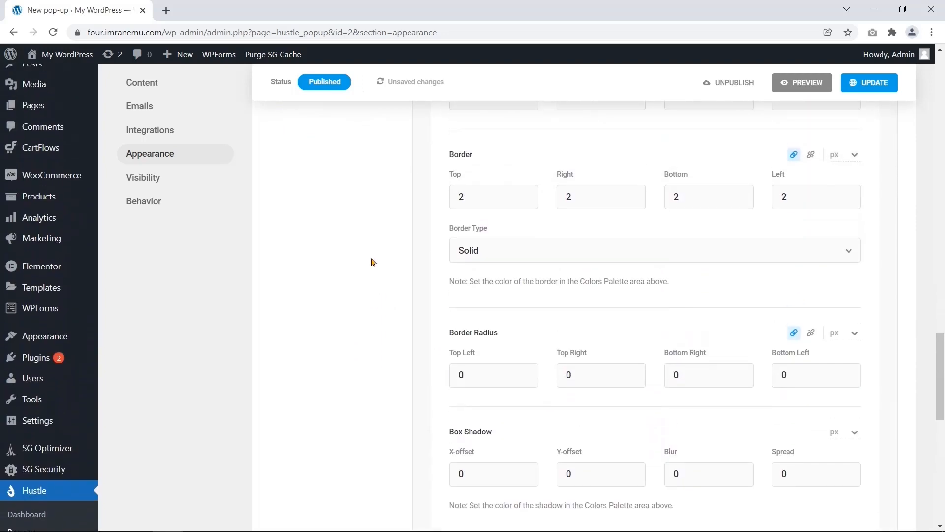
pyautogui.click(440, 164)
pyautogui.click(436, 194)
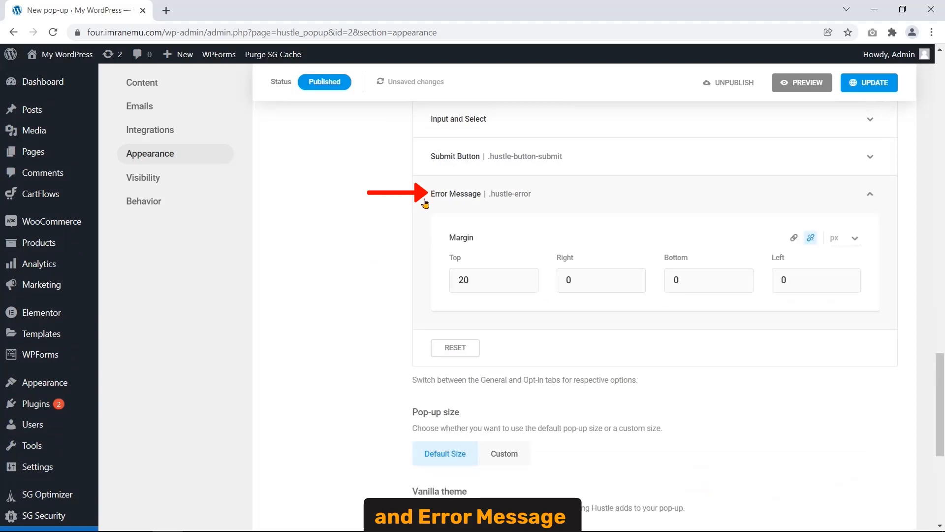
pyautogui.click(423, 207)
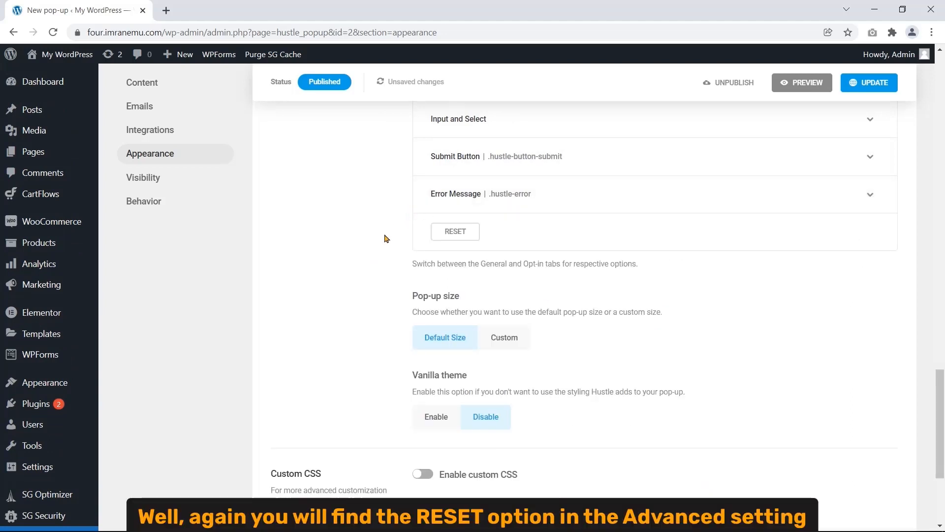
pyautogui.scroll(1, 394, 243)
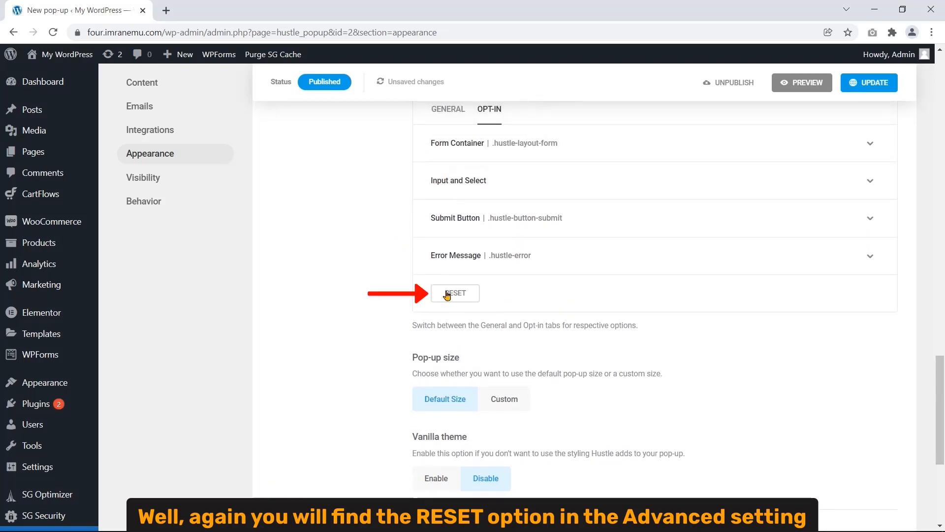
pyautogui.scroll(3, 391, 277)
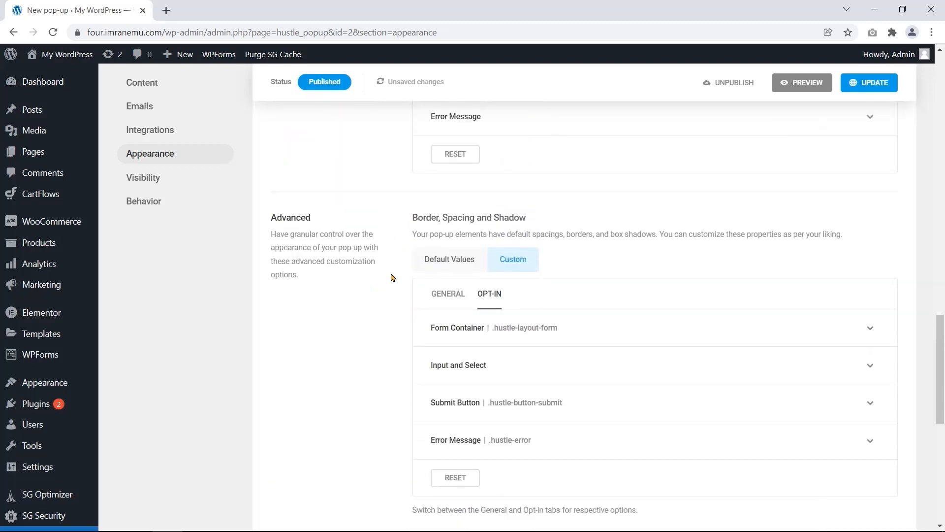
pyautogui.scroll(-2, 351, 320)
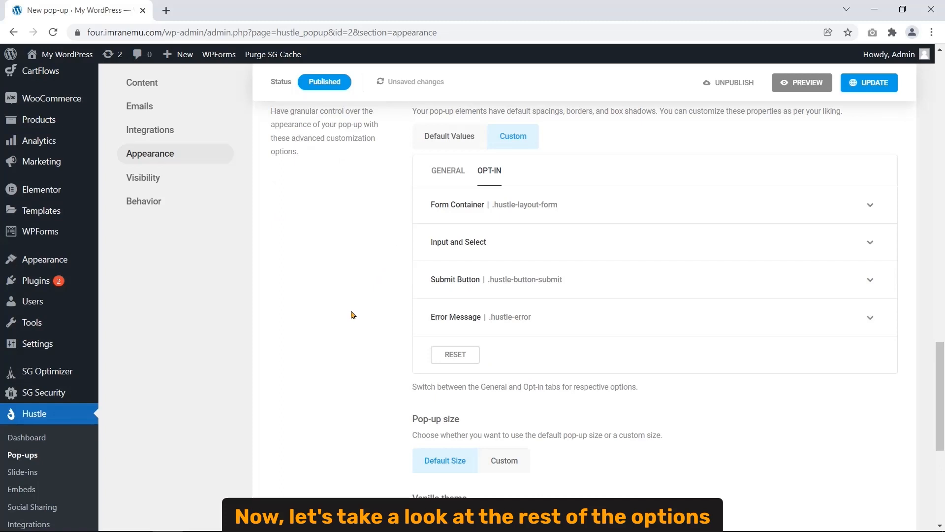
pyautogui.scroll(-5, 353, 315)
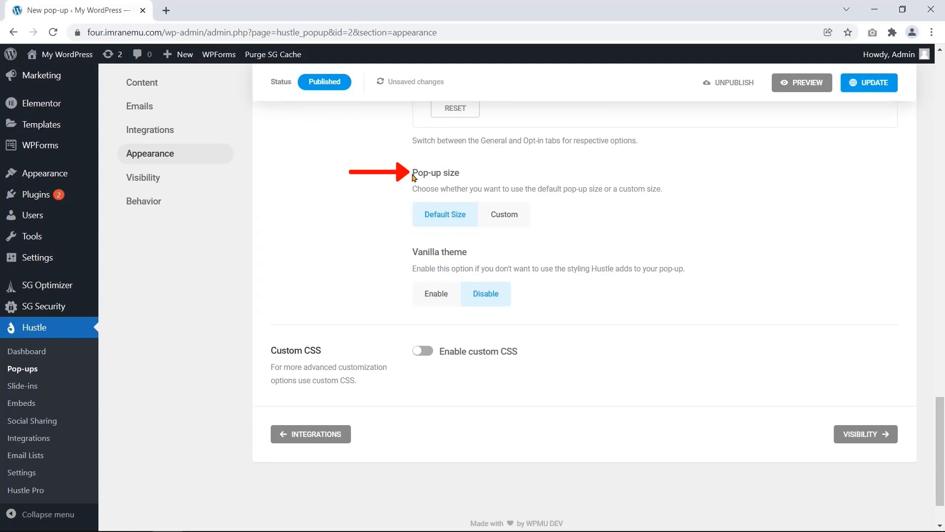
pyautogui.moveTo(412, 173); pyautogui.dragTo(462, 179)
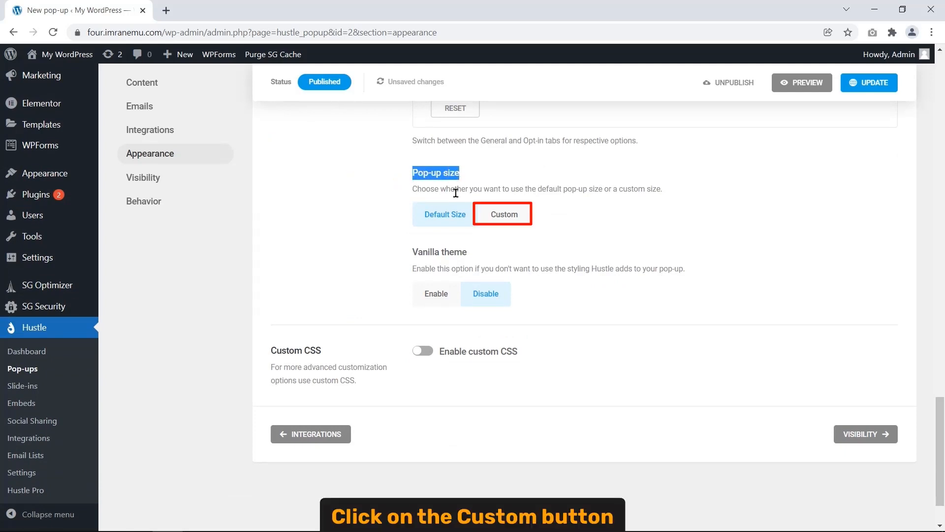
pyautogui.click(507, 221)
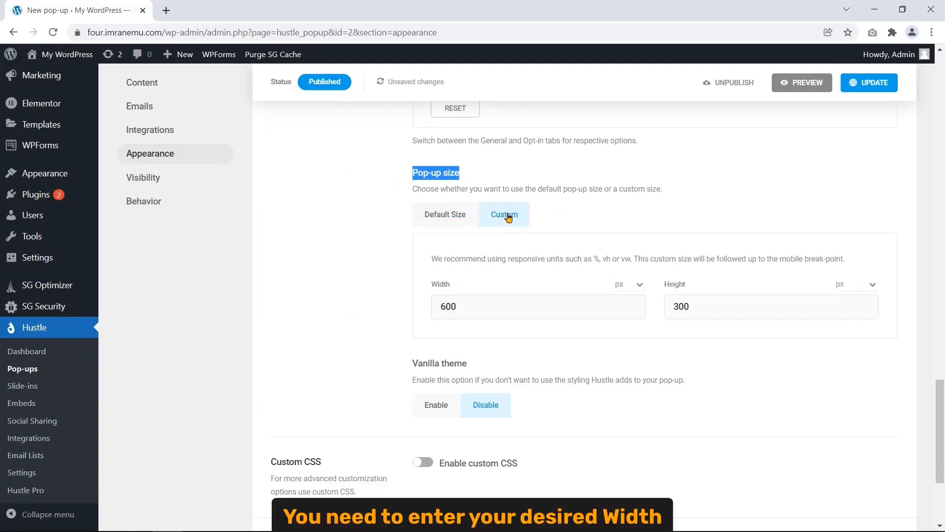
pyautogui.doubleClick(451, 282)
pyautogui.doubleClick(664, 285)
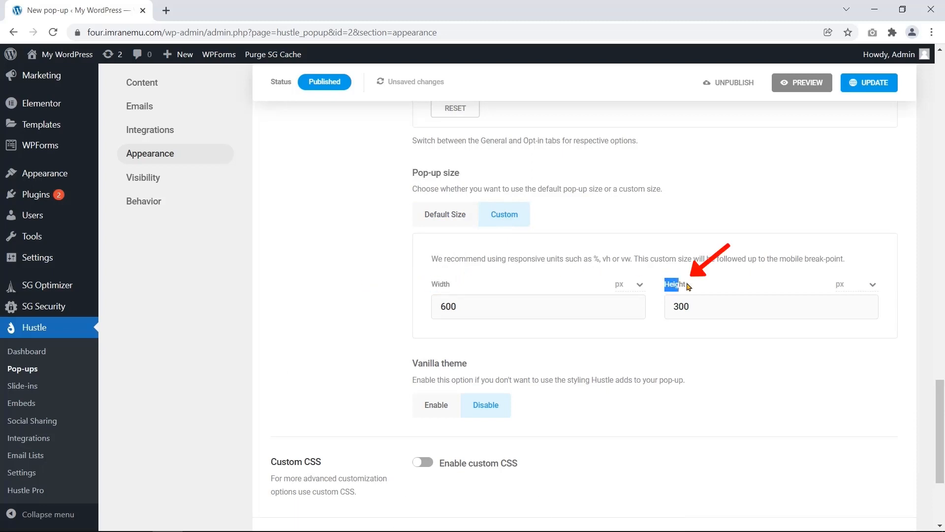
pyautogui.click(639, 284)
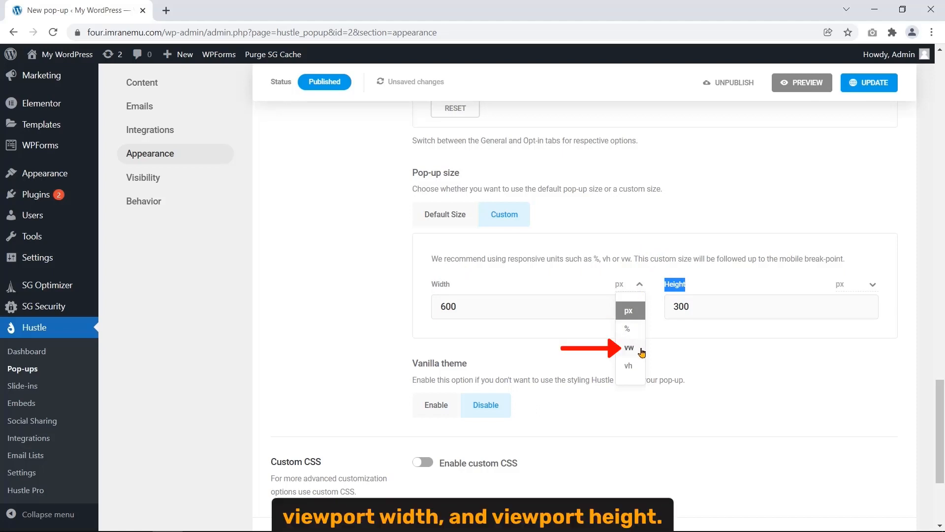
pyautogui.click(640, 285)
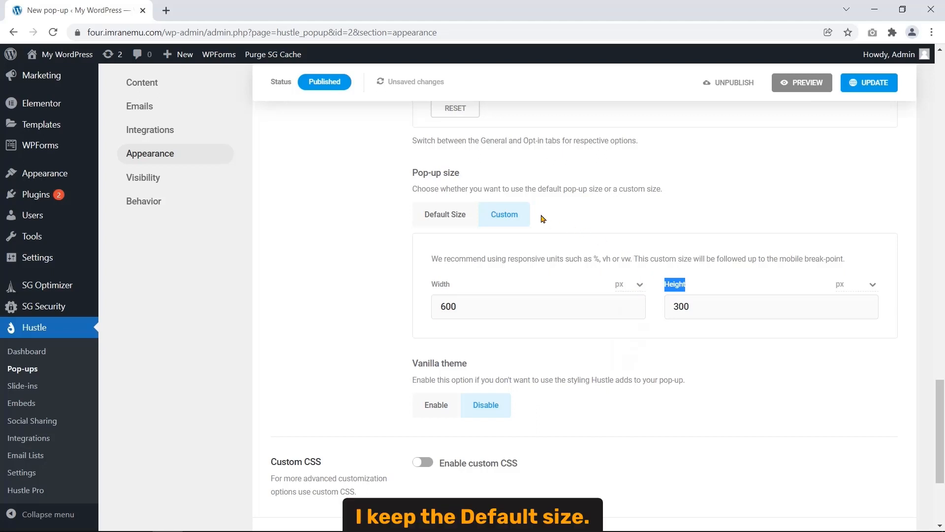
pyautogui.click(453, 218)
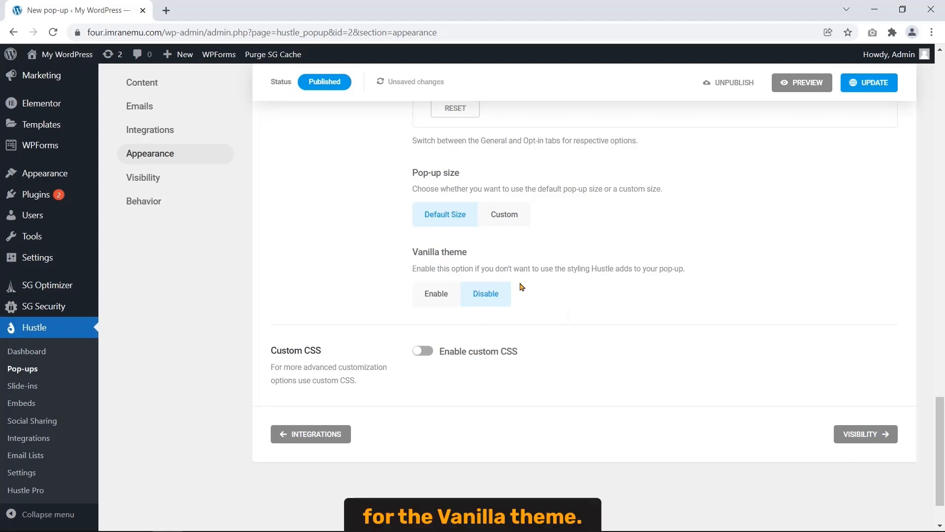
pyautogui.moveTo(471, 253); pyautogui.dragTo(393, 264)
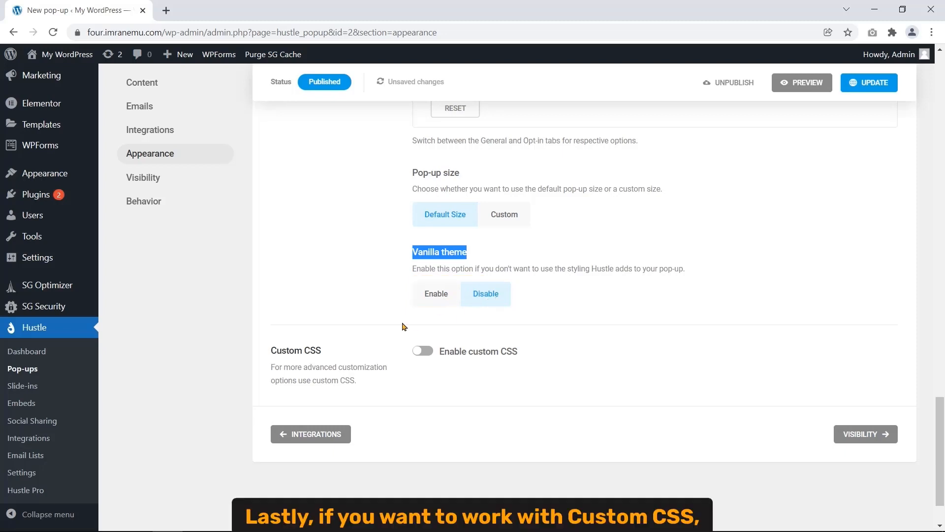
pyautogui.moveTo(270, 347); pyautogui.dragTo(323, 352)
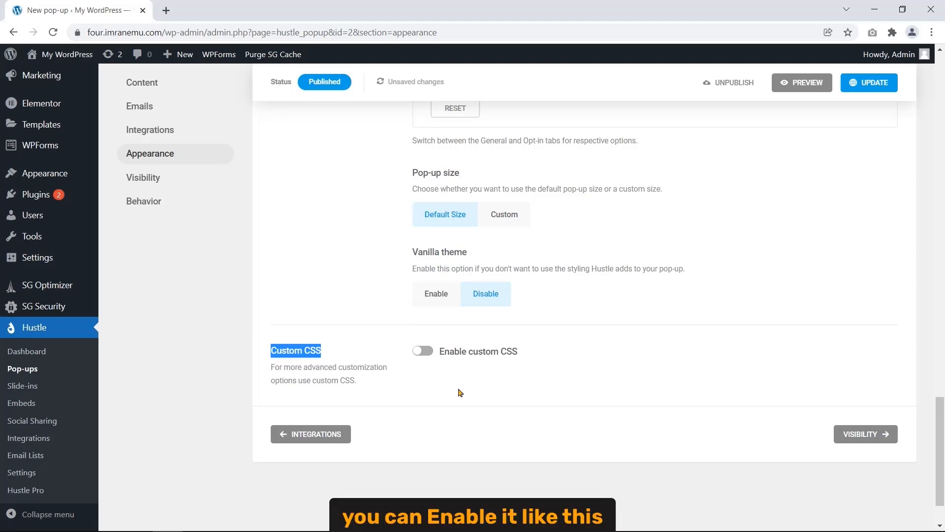
# - Enable custom CSS, insert the Form Container selector, then delete it to leave the editor empty
pyautogui.click(422, 351)
pyautogui.scroll(-5, 460, 178)
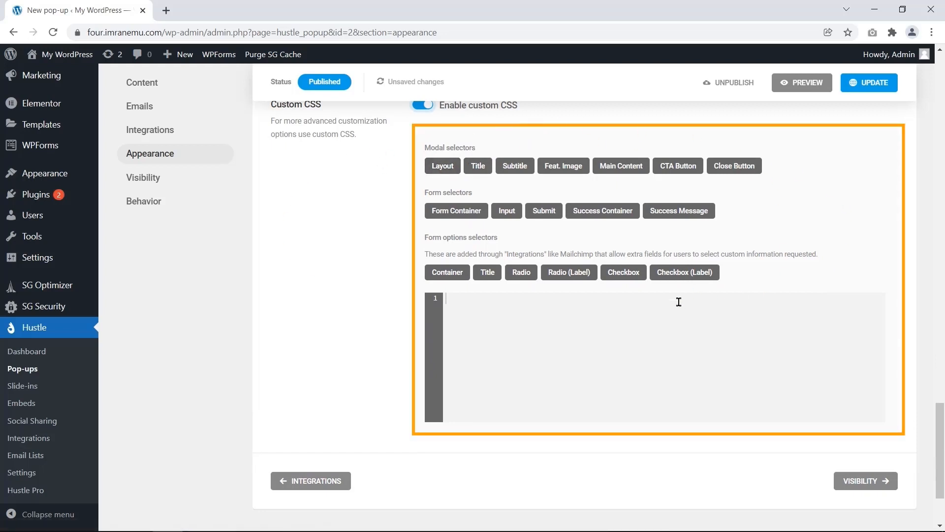
pyautogui.click(458, 211)
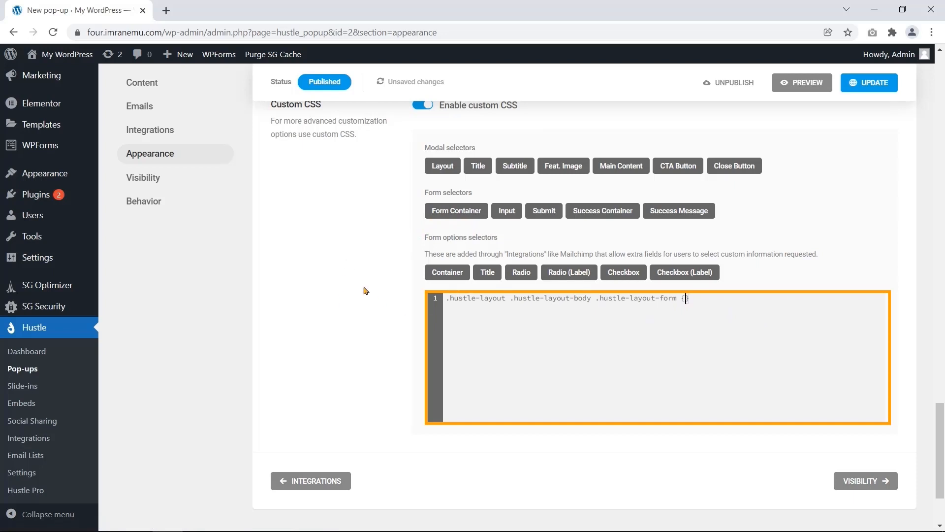
pyautogui.moveTo(700, 296); pyautogui.dragTo(504, 292)
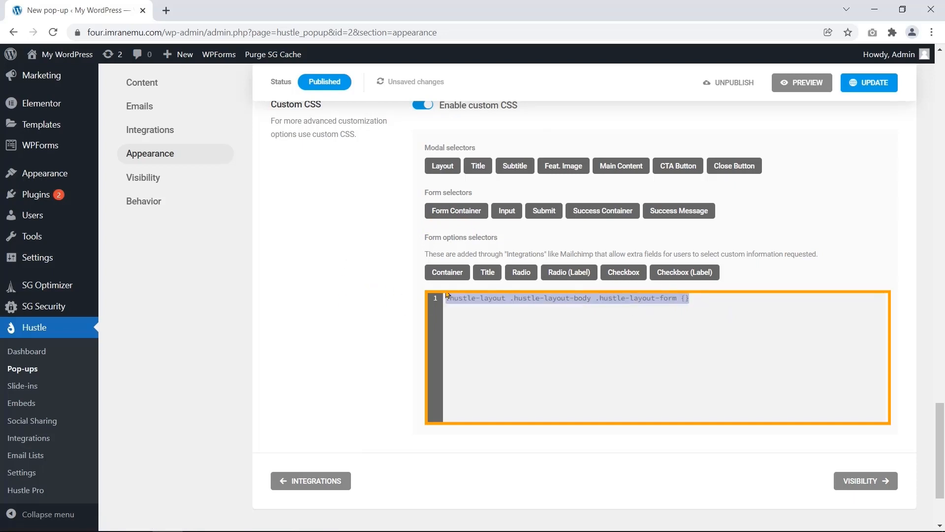
pyautogui.press('BackSpace')
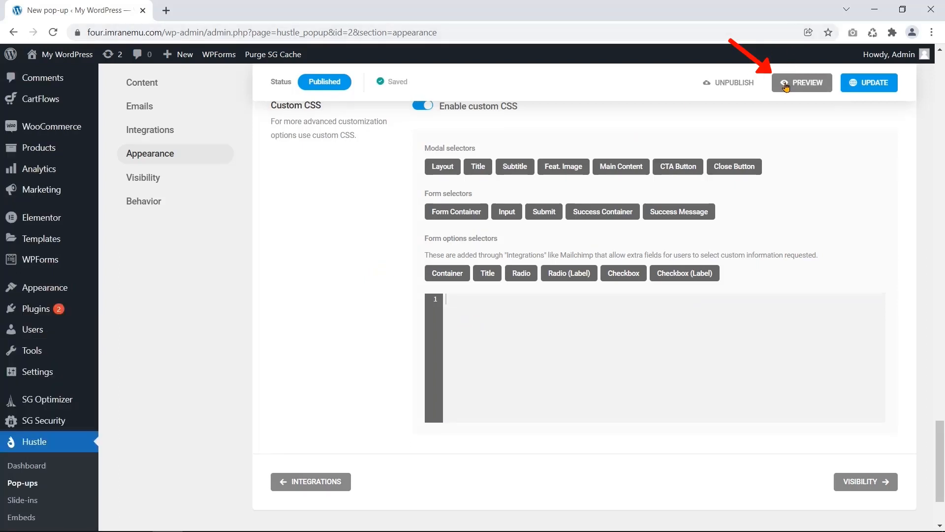
# - Preview the Newsletter popup with its blue Subscribe now button, close it, and save with UPDATE
pyautogui.click(786, 88)
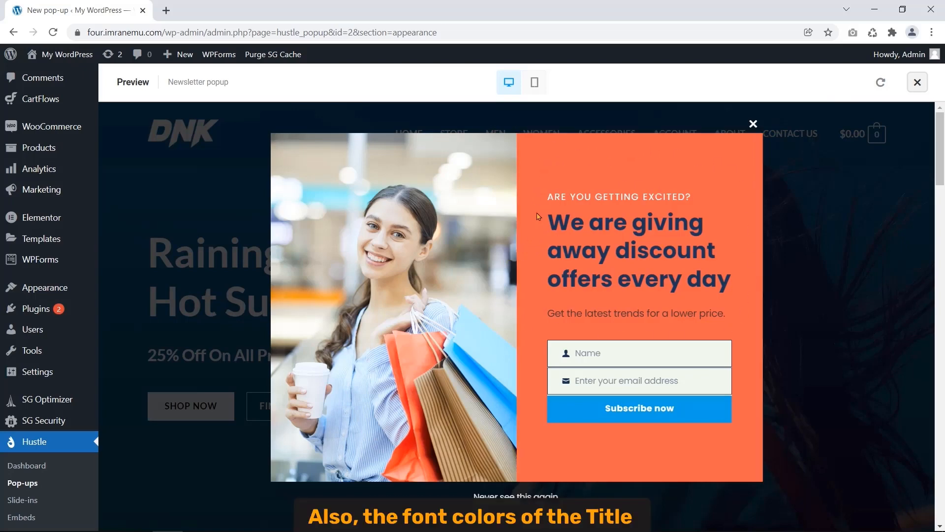
pyautogui.moveTo(548, 200); pyautogui.dragTo(702, 195)
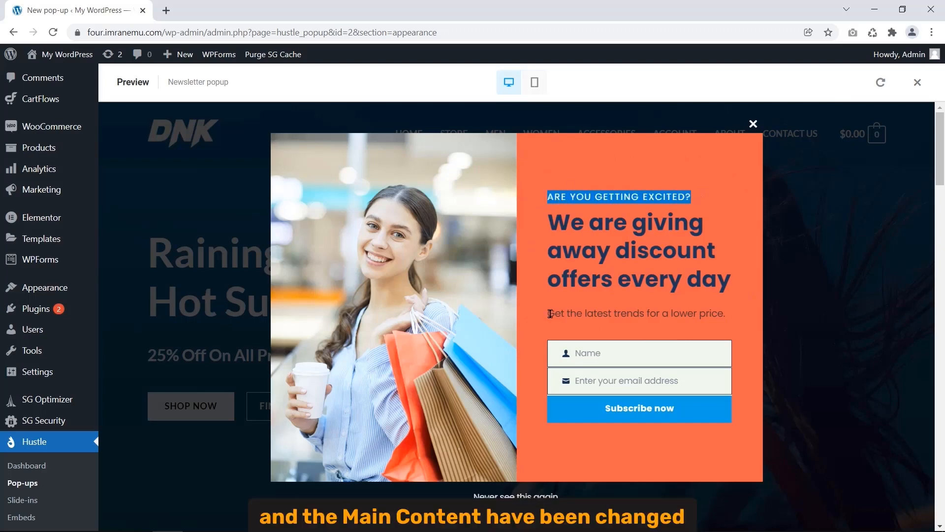
pyautogui.moveTo(547, 313); pyautogui.dragTo(736, 322)
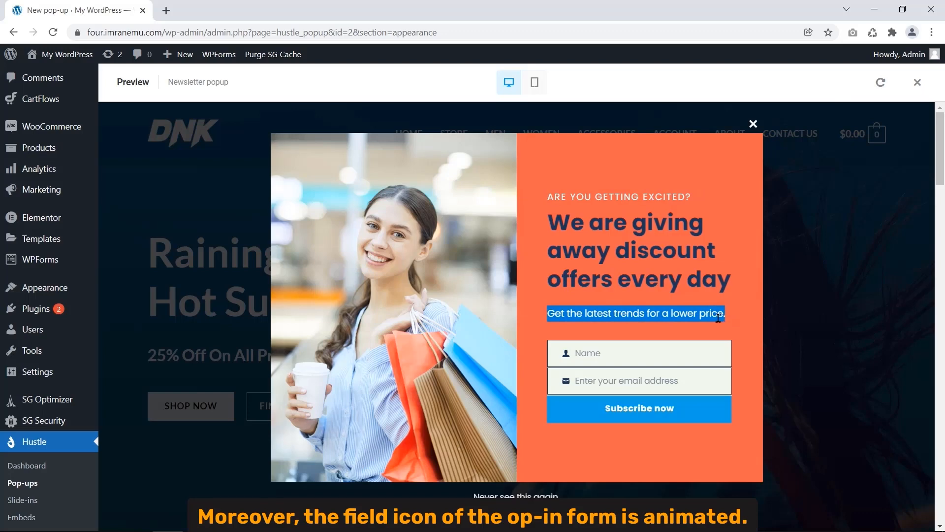
pyautogui.click(566, 356)
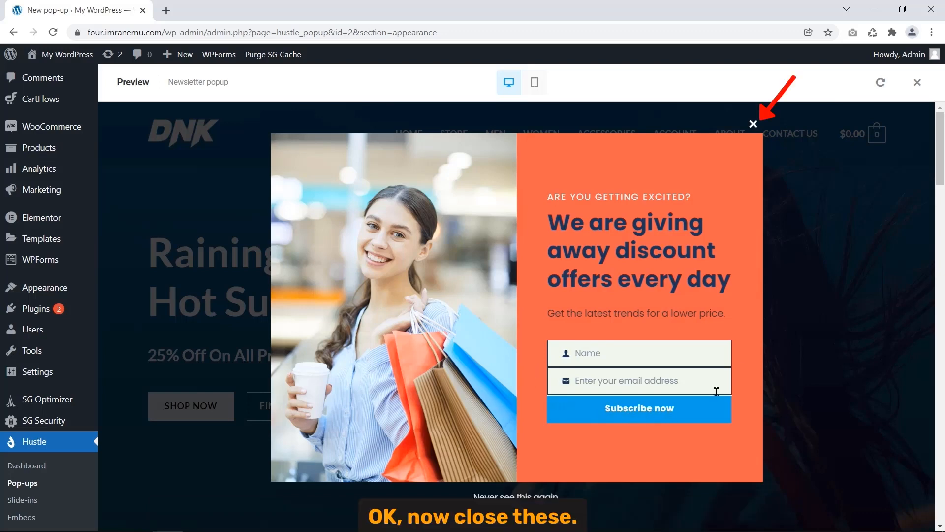
pyautogui.click(753, 125)
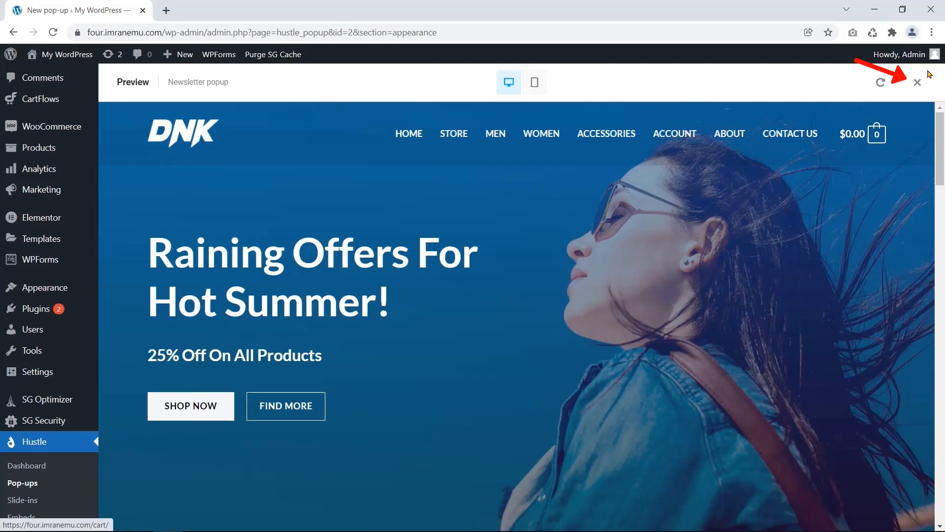
pyautogui.click(916, 82)
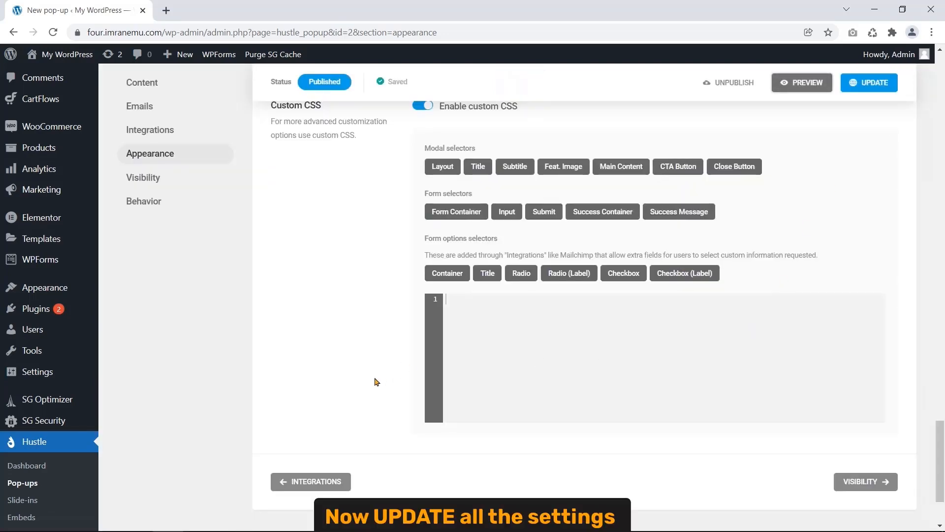
pyautogui.click(869, 83)
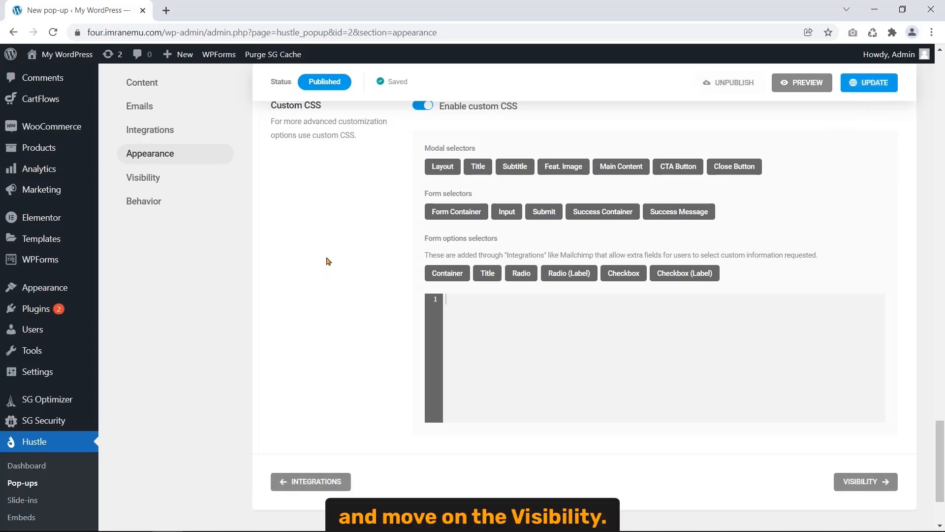
# - Open the Visibility Rules section, which has no conditions, and bring up the open browser windows
pyautogui.click(153, 179)
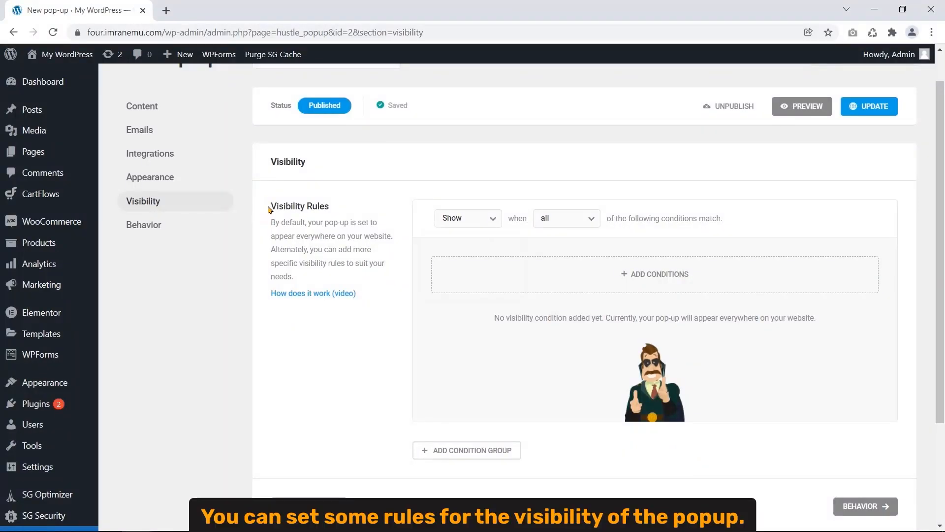
pyautogui.moveTo(271, 204); pyautogui.dragTo(330, 206)
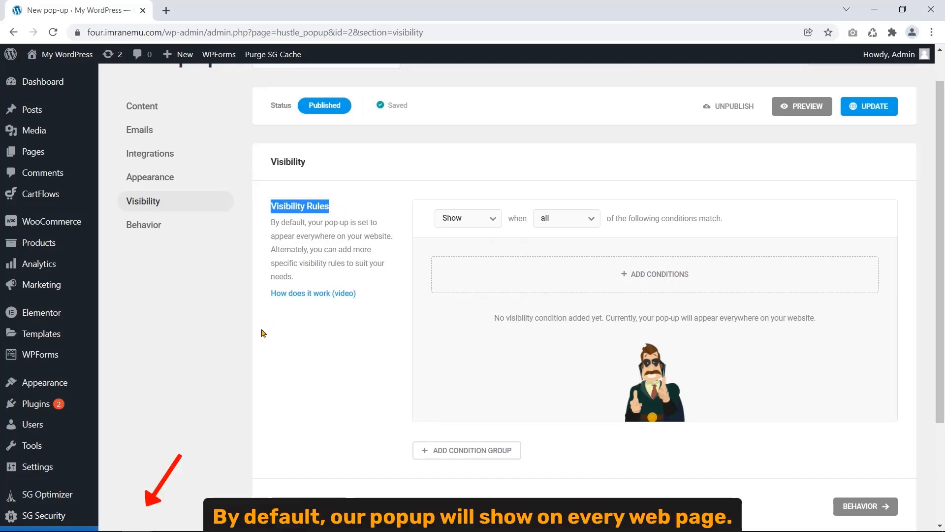
pyautogui.click(136, 520)
pyautogui.click(213, 467)
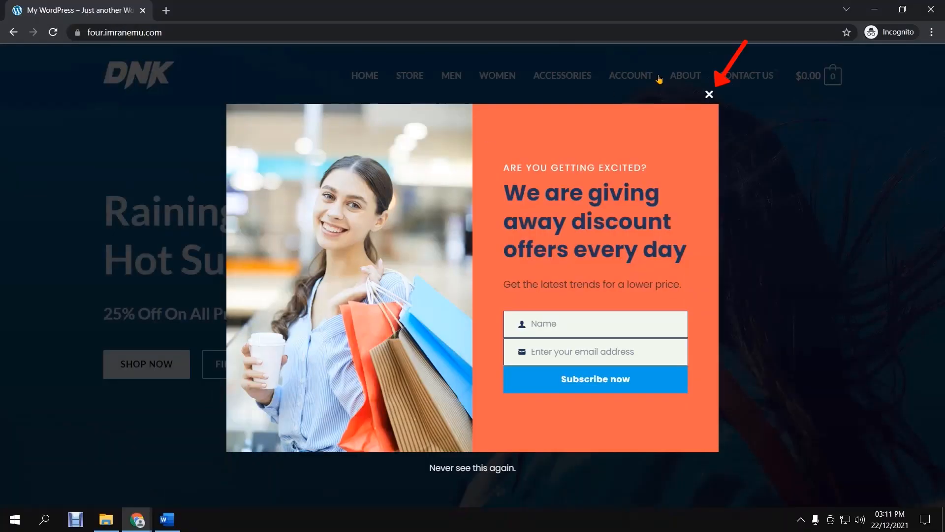
pyautogui.click(709, 93)
pyautogui.click(409, 82)
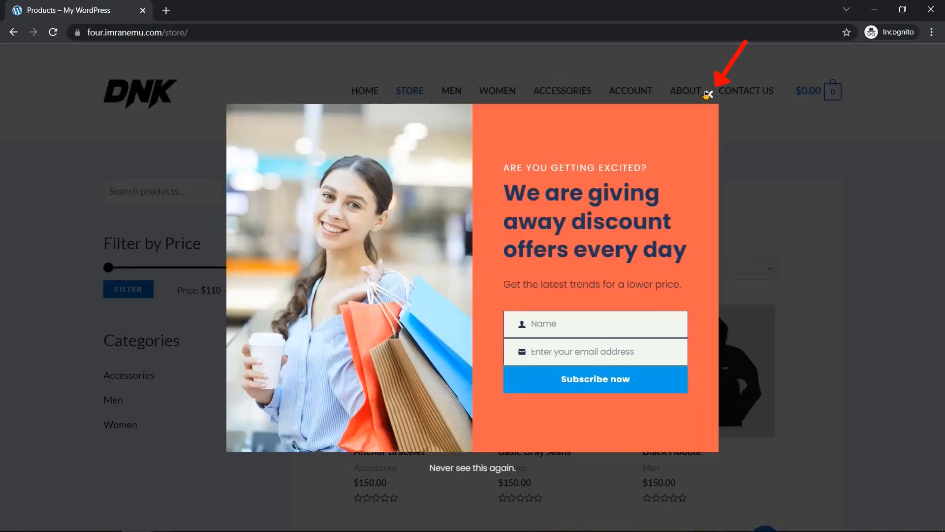
pyautogui.click(710, 95)
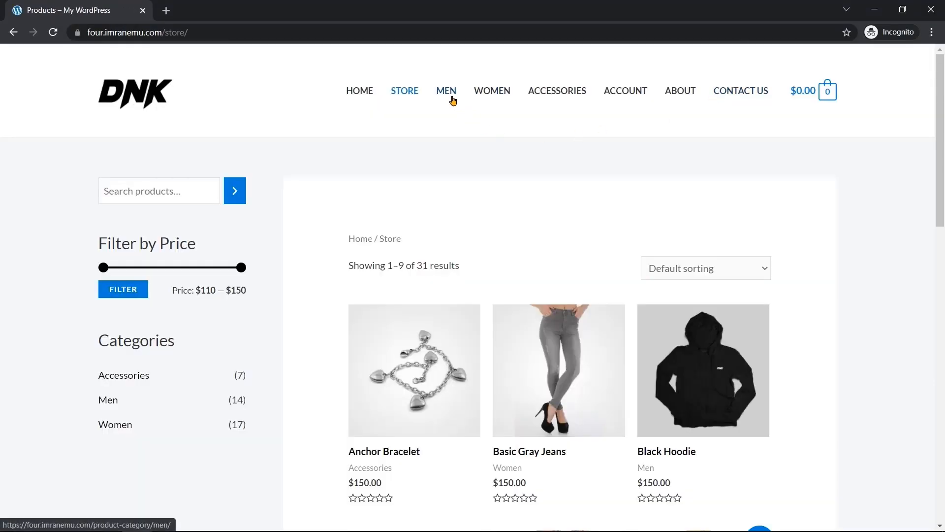
pyautogui.click(453, 98)
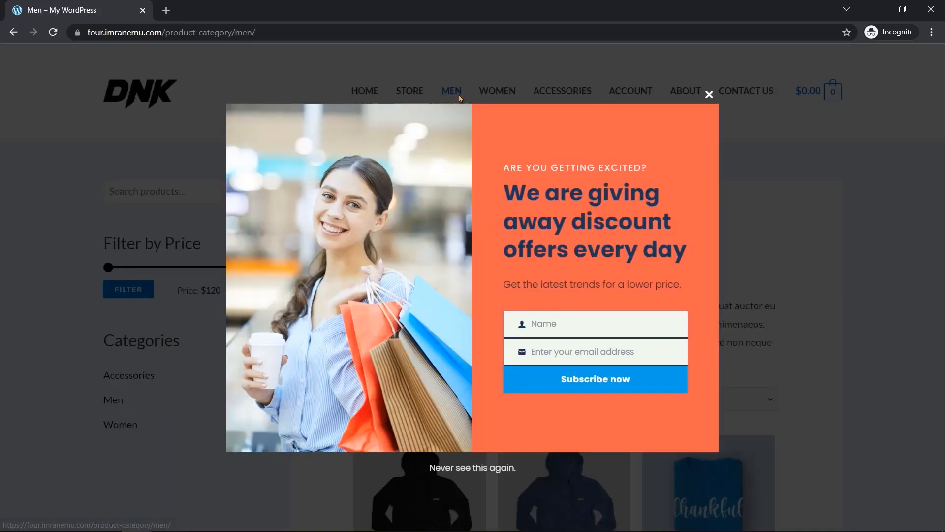
pyautogui.click(709, 94)
pyautogui.click(492, 94)
pyautogui.click(577, 100)
pyautogui.click(708, 93)
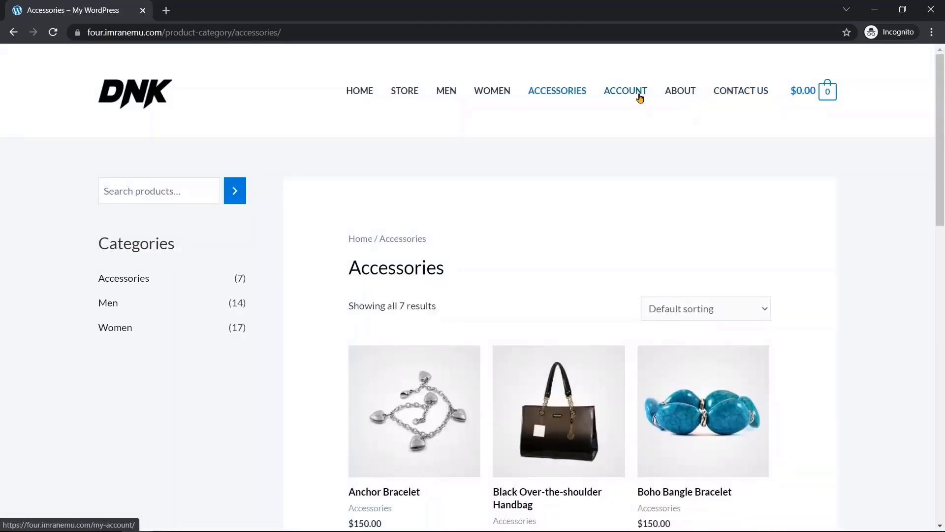
pyautogui.click(637, 96)
pyautogui.click(688, 95)
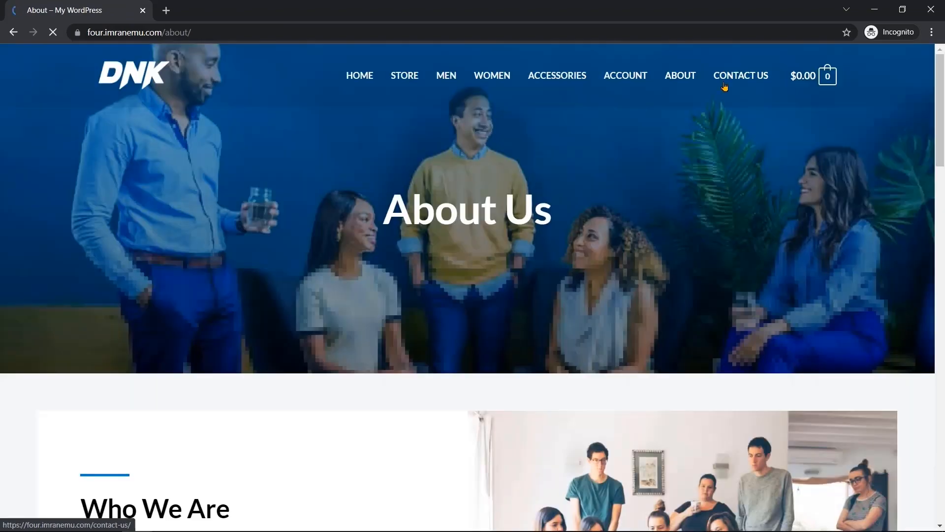
pyautogui.click(734, 92)
pyautogui.click(708, 94)
pyautogui.click(365, 75)
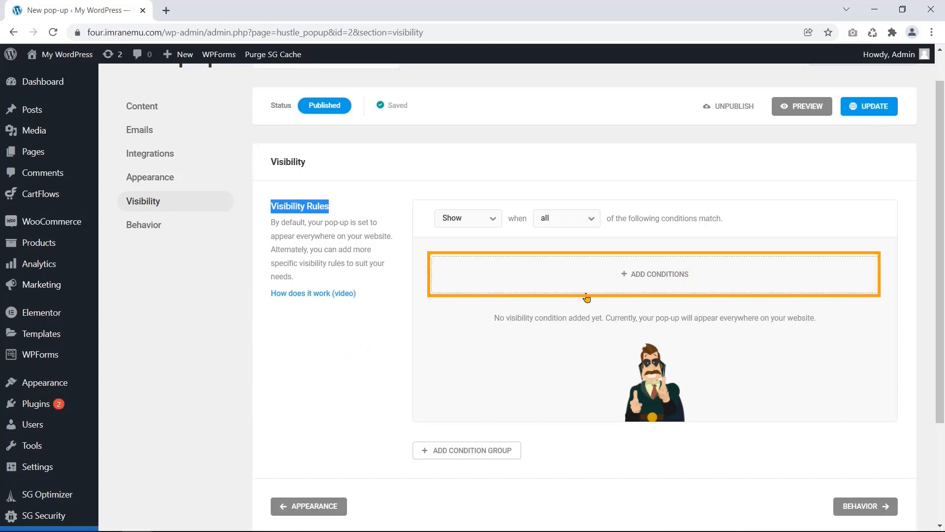
# - Add a Pages visibility condition from the General conditions; it defaults to All pages
pyautogui.click(601, 281)
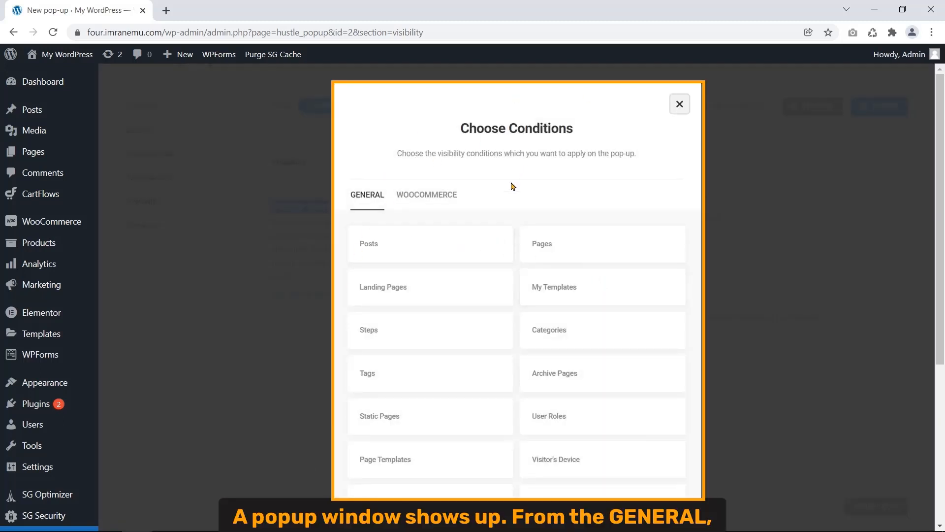
pyautogui.click(574, 252)
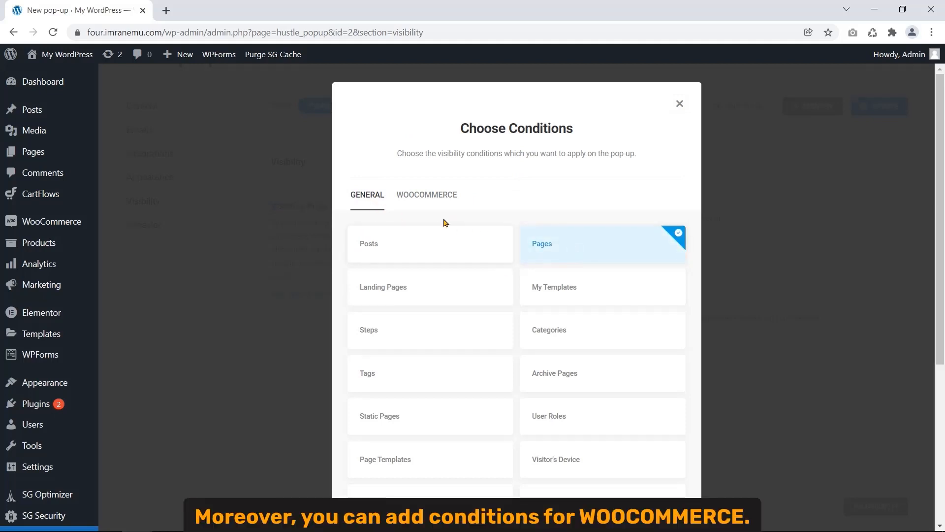
pyautogui.click(432, 201)
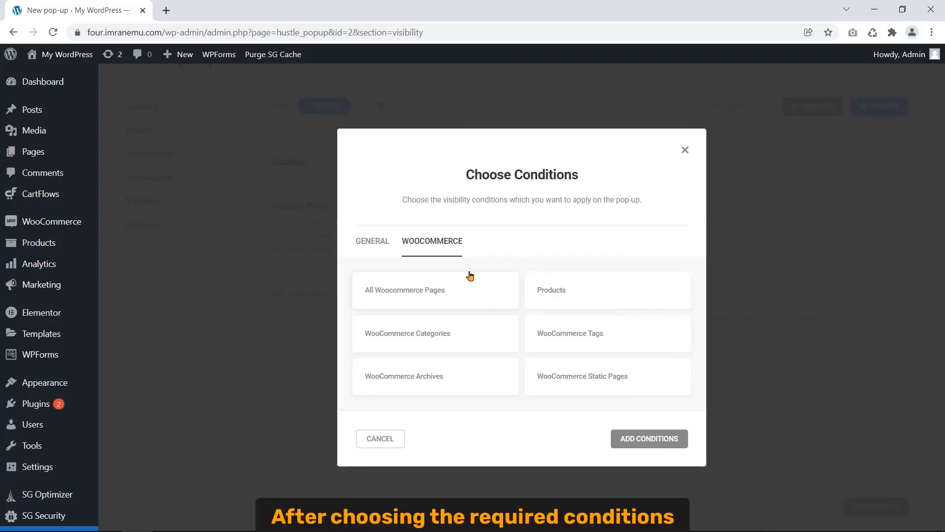
pyautogui.click(376, 242)
pyautogui.scroll(-3, 504, 330)
pyautogui.scroll(-1, 503, 334)
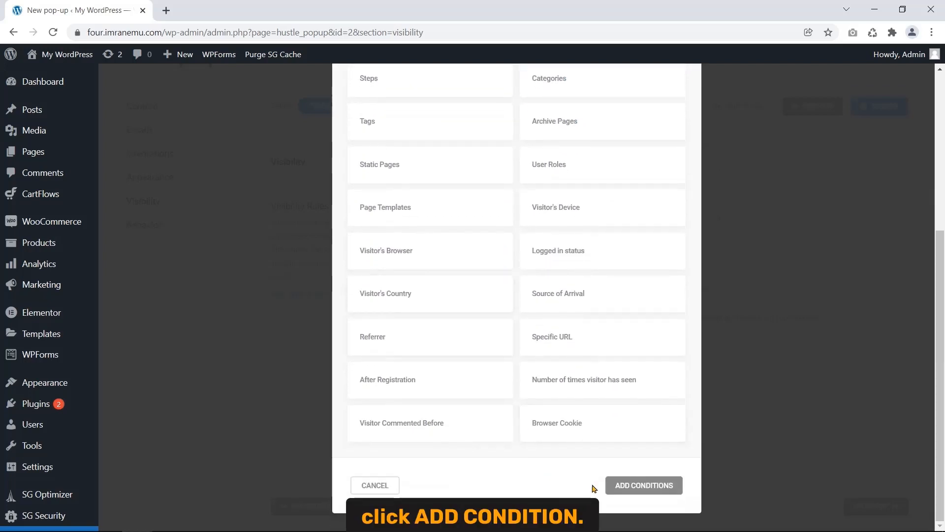
pyautogui.click(625, 488)
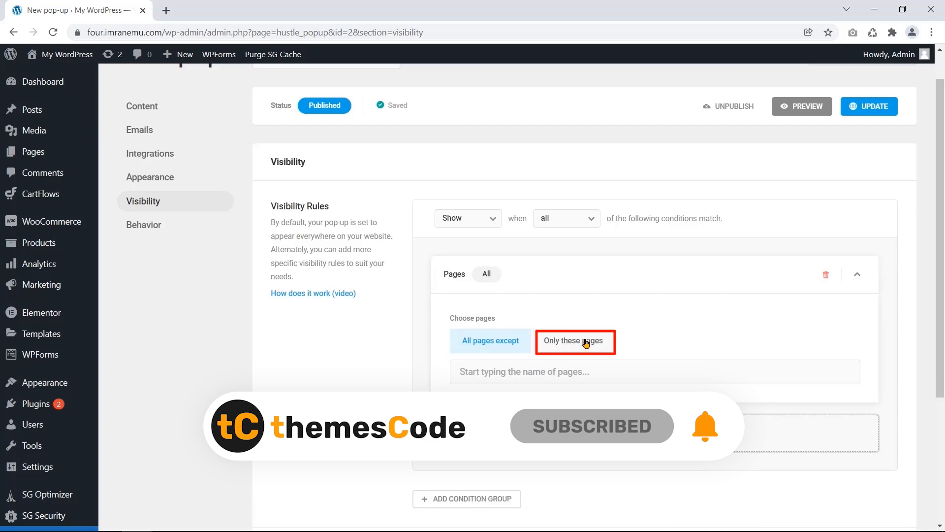
# - Restrict the Pages condition to only the Home page
pyautogui.click(572, 347)
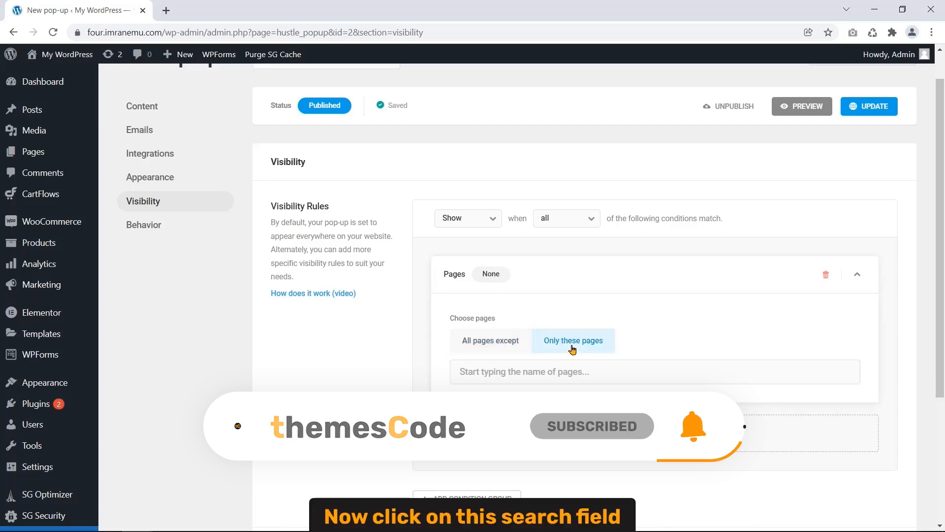
pyautogui.click(621, 371)
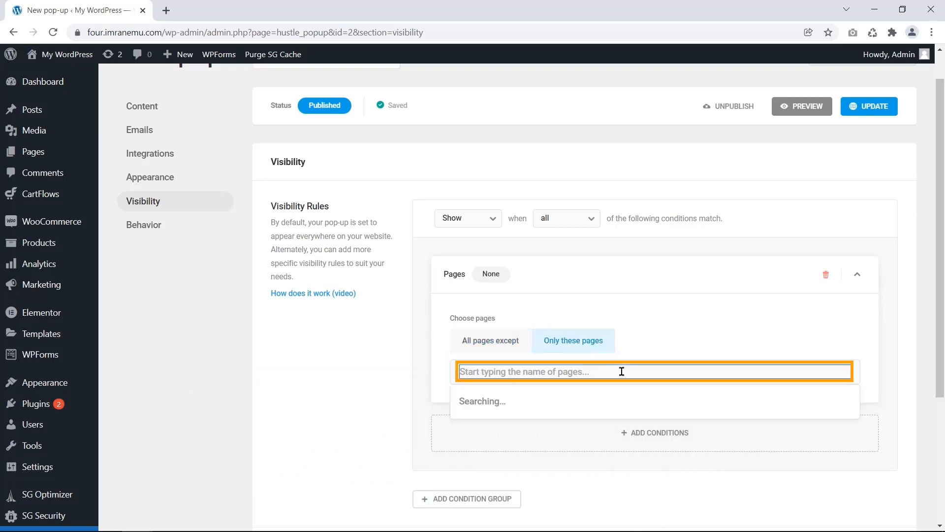
pyautogui.scroll(-5, 631, 425)
pyautogui.scroll(4, 654, 382)
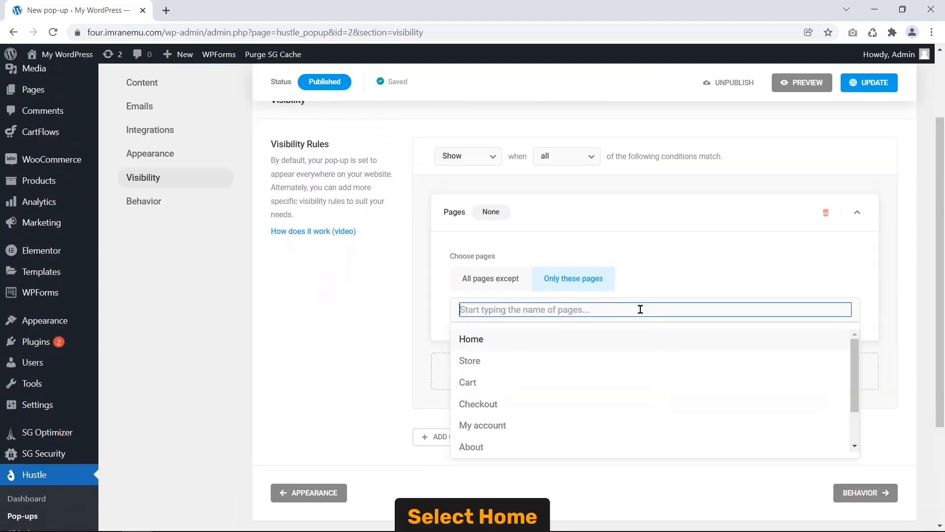
pyautogui.click(530, 338)
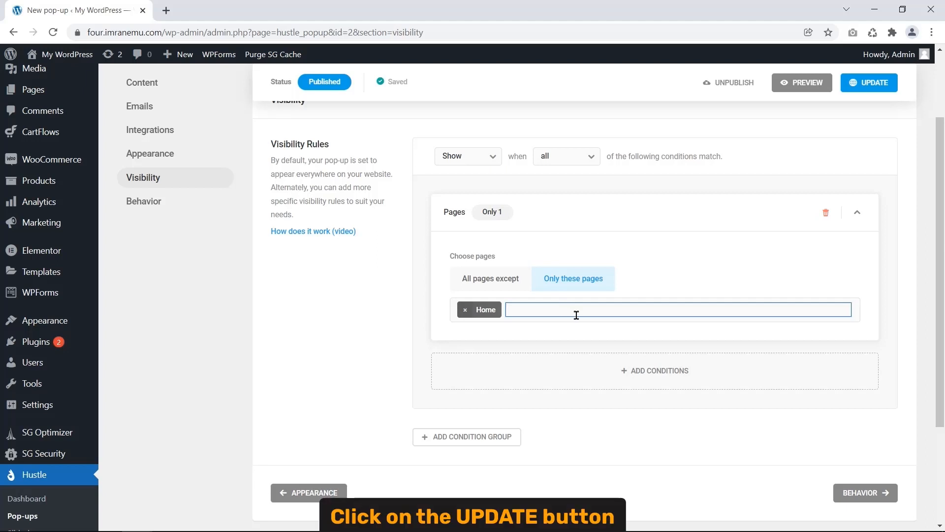
# - Save the visibility rules and switch to the Incognito window showing the live homepage pop-up
pyautogui.click(859, 87)
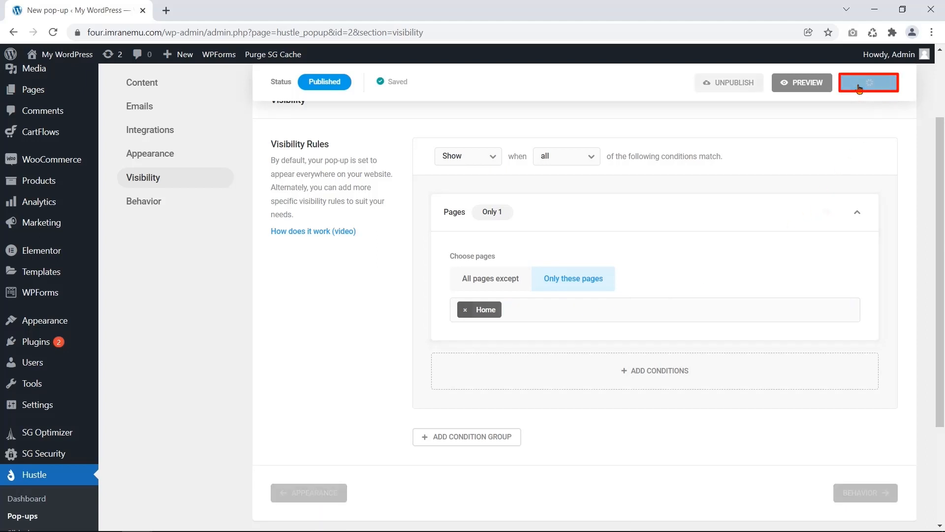
pyautogui.moveTo(137, 519)
pyautogui.click(217, 458)
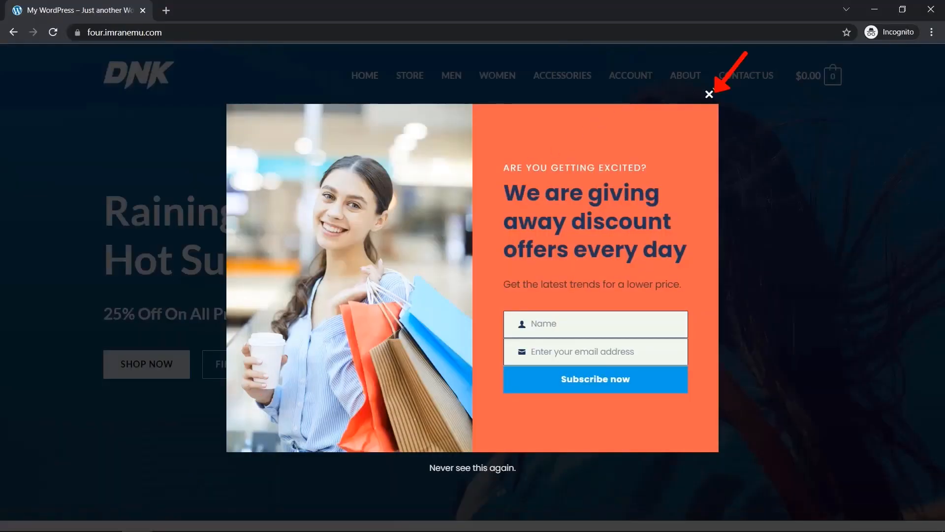
# - Close the discount pop-up, reload the homepage and confirm the pop-up appears there again
pyautogui.click(709, 94)
pyautogui.click(364, 76)
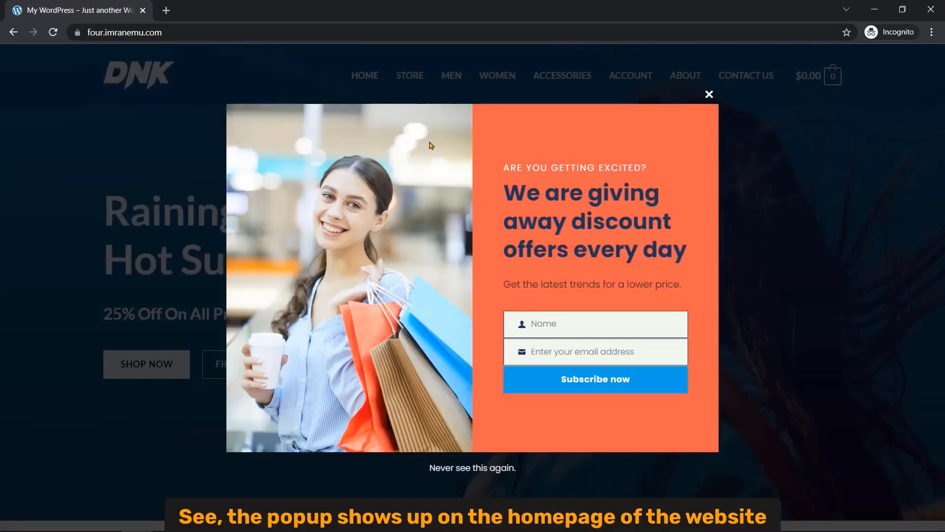
pyautogui.click(708, 94)
# - Check the Store, Men, Women and Accessories pages show no pop-up, then return to the admin Visibility settings
pyautogui.click(420, 93)
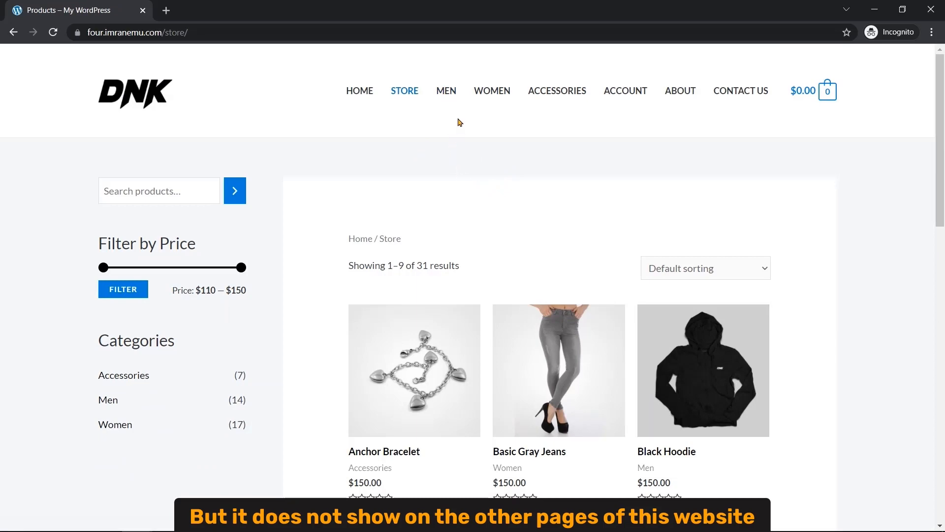
pyautogui.click(446, 91)
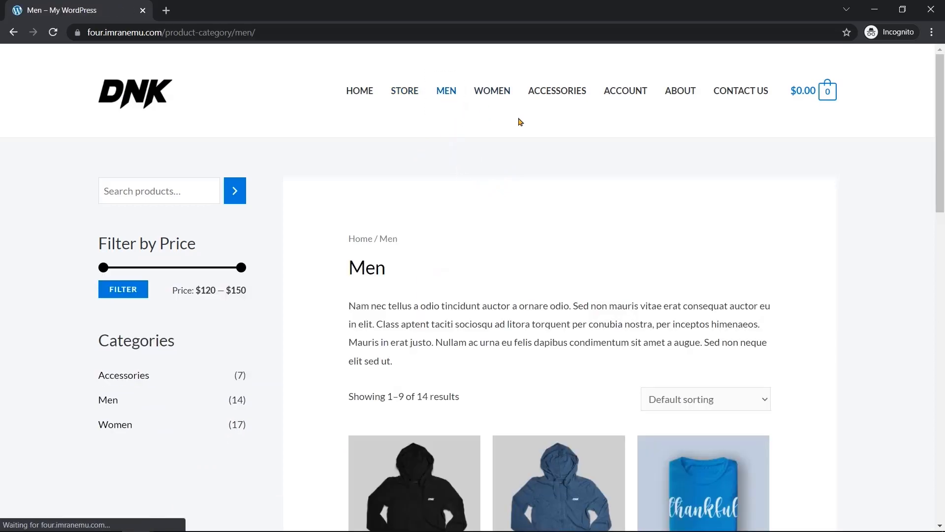
pyautogui.click(492, 91)
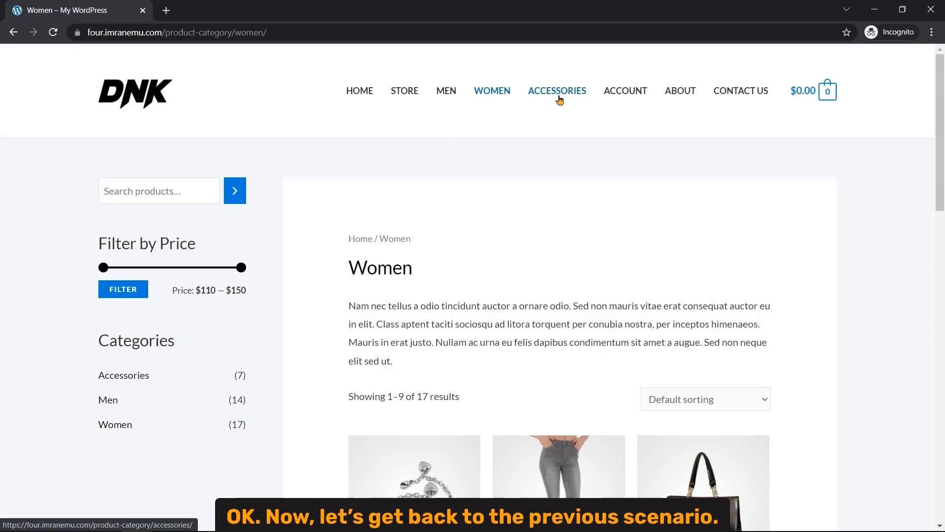
pyautogui.click(595, 112)
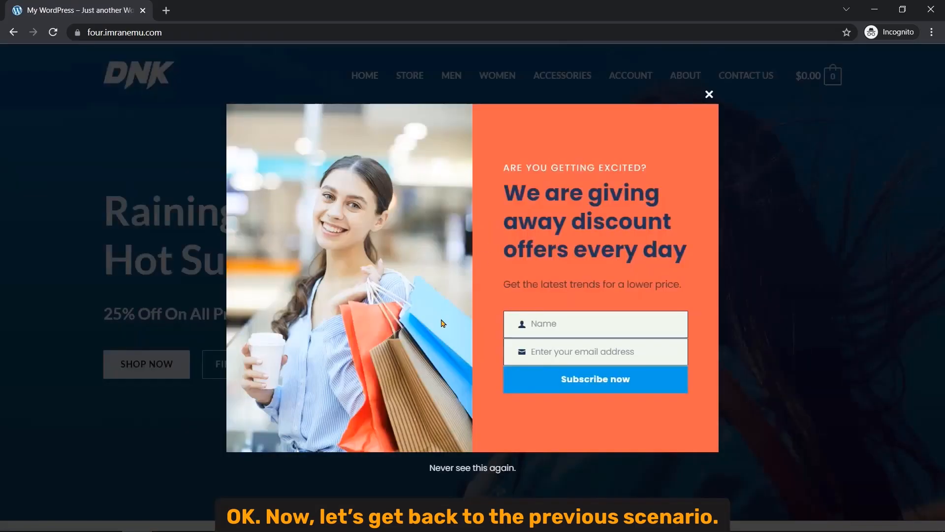
pyautogui.moveTo(138, 517)
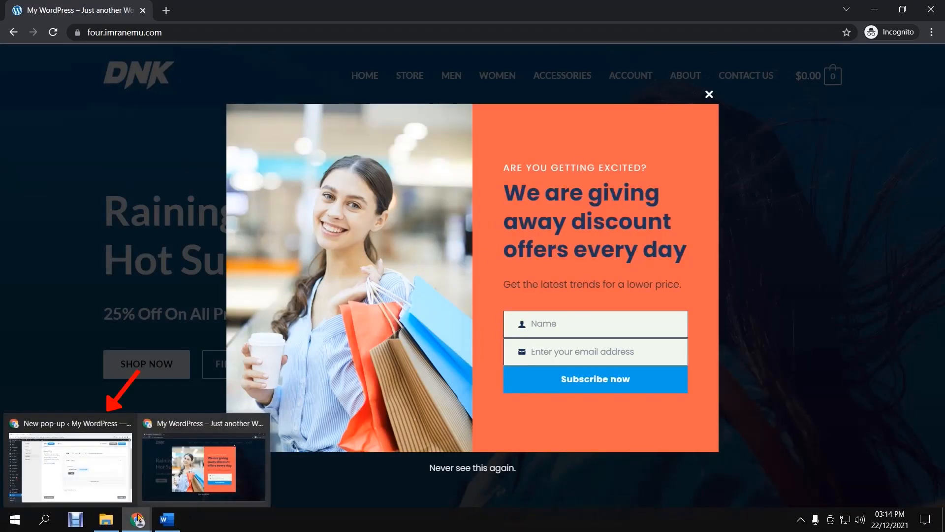
pyautogui.click(133, 481)
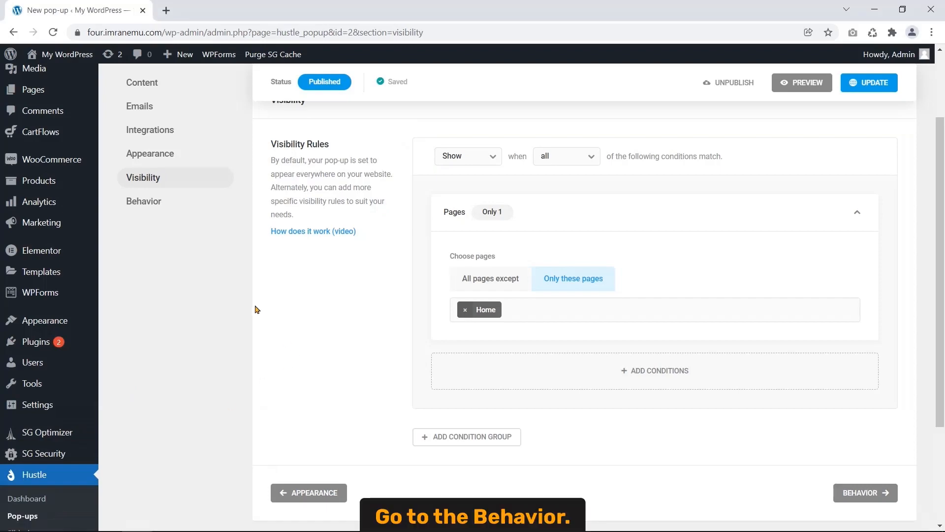
# - Open the pop-up's Behavior settings and highlight the Schedule heading
pyautogui.click(157, 207)
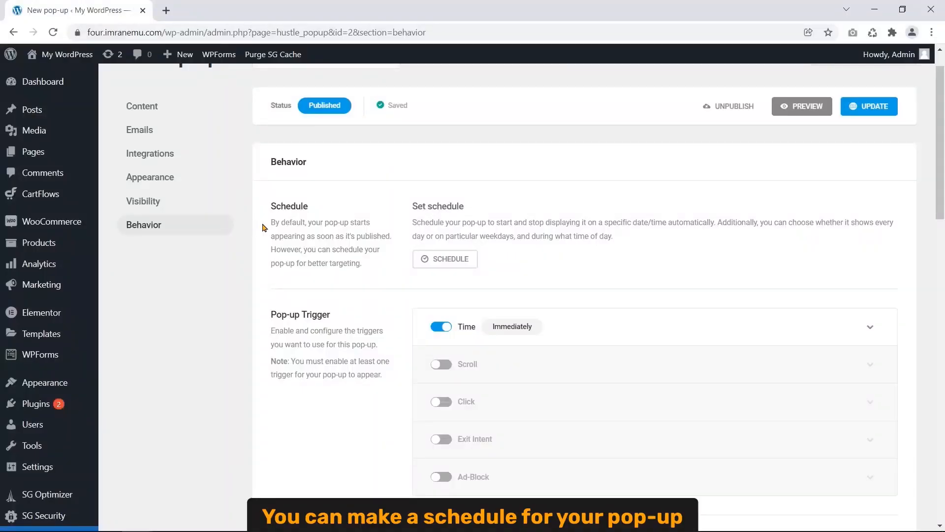
pyautogui.moveTo(272, 210); pyautogui.dragTo(324, 213)
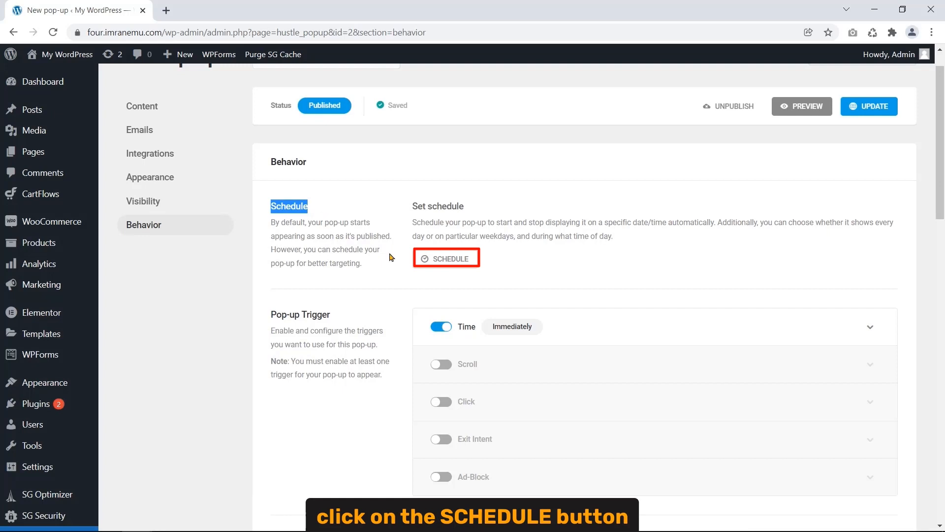
pyautogui.click(445, 258)
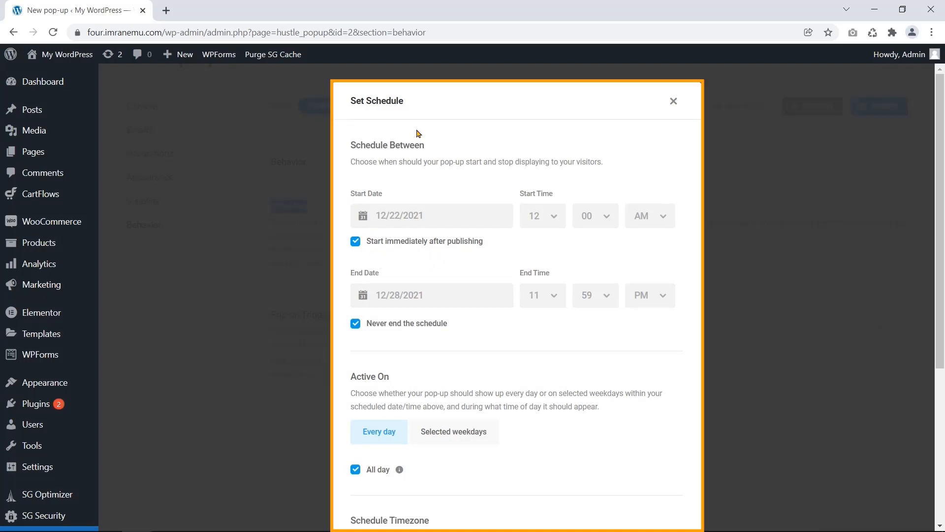
pyautogui.scroll(-5, 654, 443)
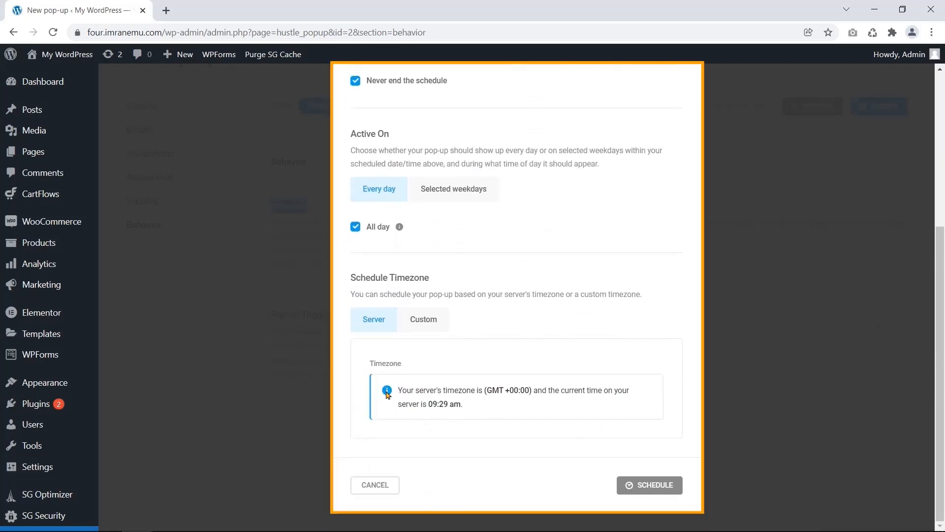
pyautogui.scroll(5, 675, 320)
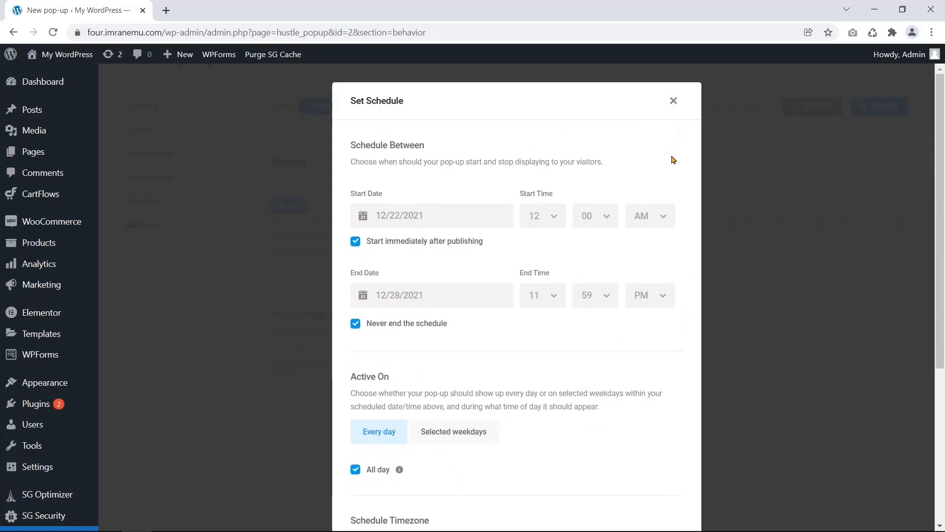
pyautogui.click(673, 102)
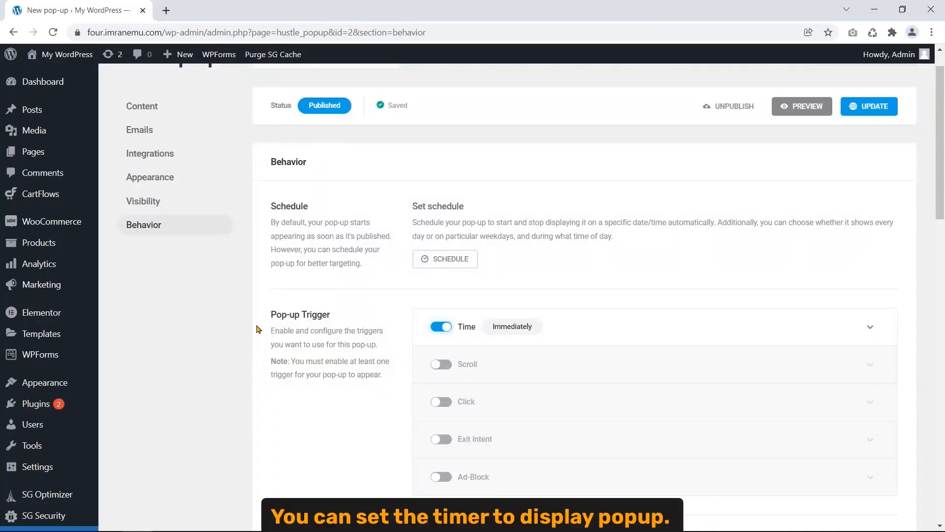
# - Set the Time trigger's delay to 7 seconds
pyautogui.click(539, 322)
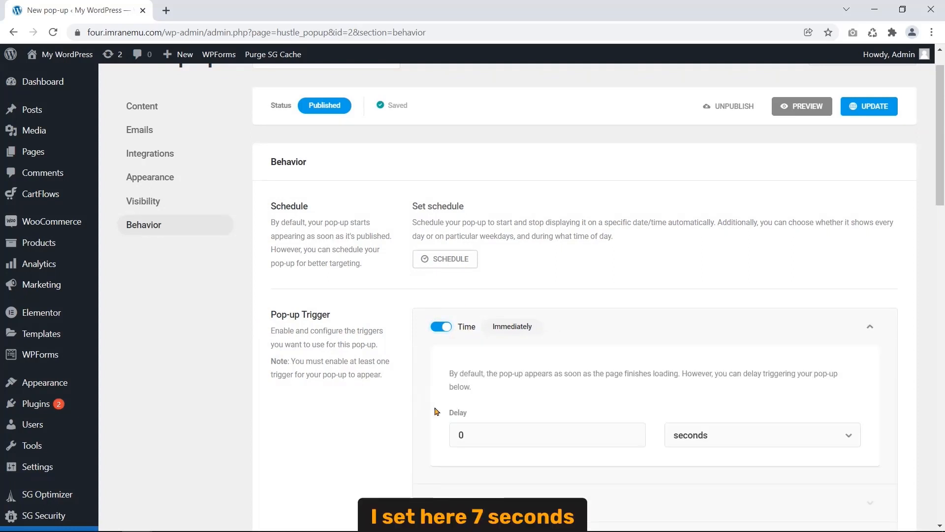
pyautogui.doubleClick(481, 432)
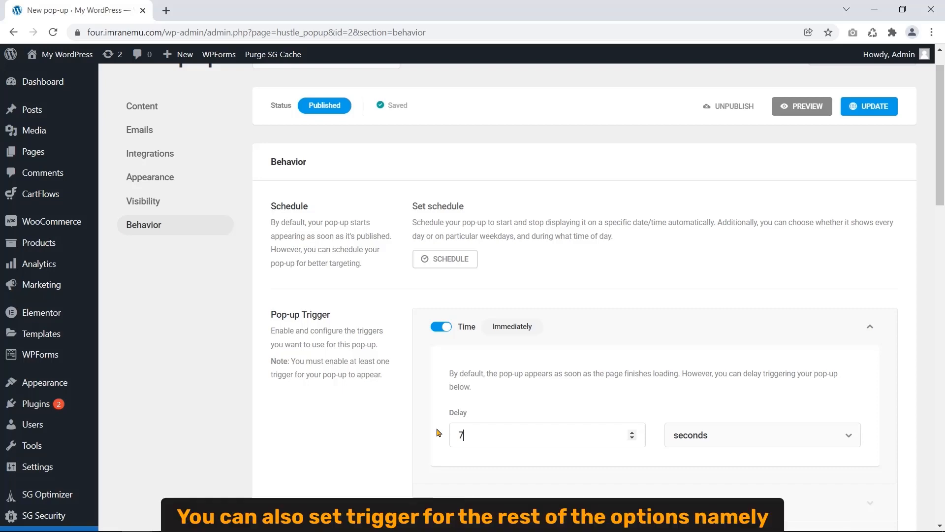
pyautogui.scroll(-5, 435, 432)
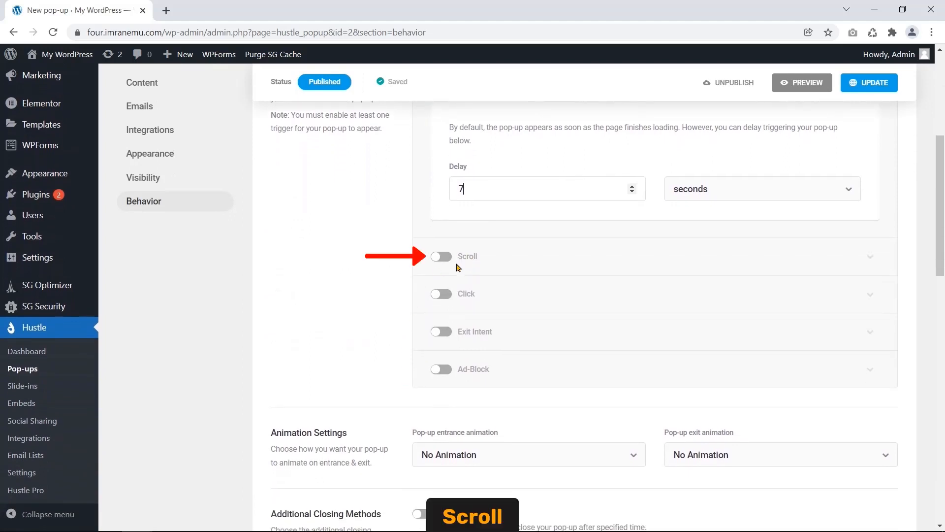
# - Toggle the Scroll and Click triggers on to show their options, then leave both off
pyautogui.click(445, 257)
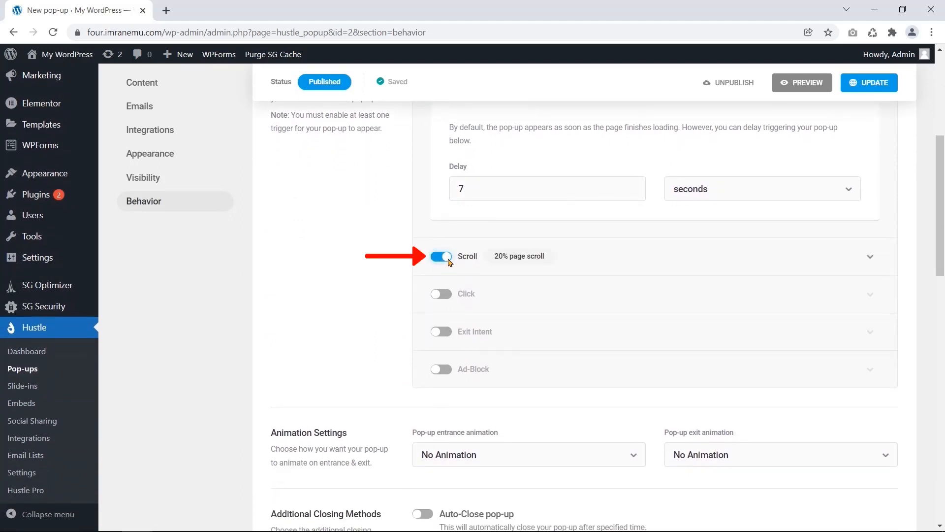
pyautogui.click(480, 268)
pyautogui.click(479, 268)
pyautogui.click(441, 256)
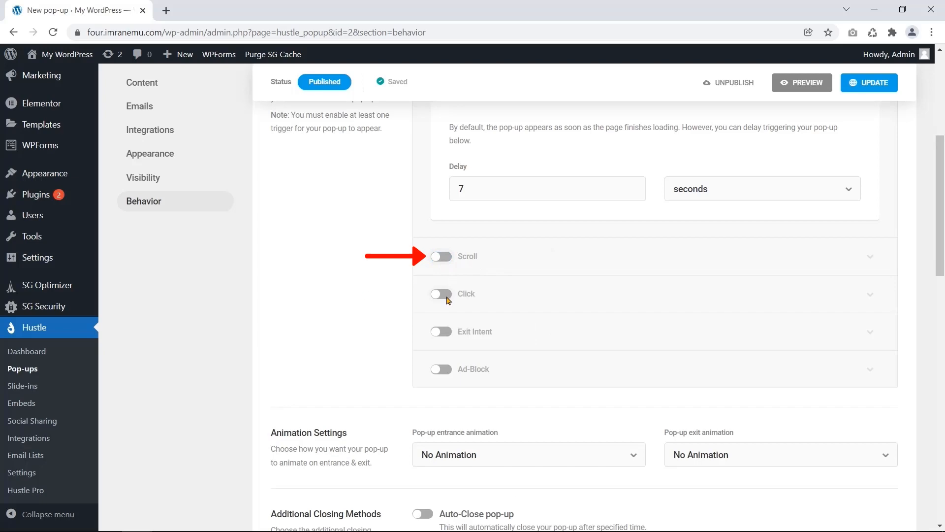
pyautogui.click(439, 295)
pyautogui.click(439, 296)
pyautogui.click(444, 297)
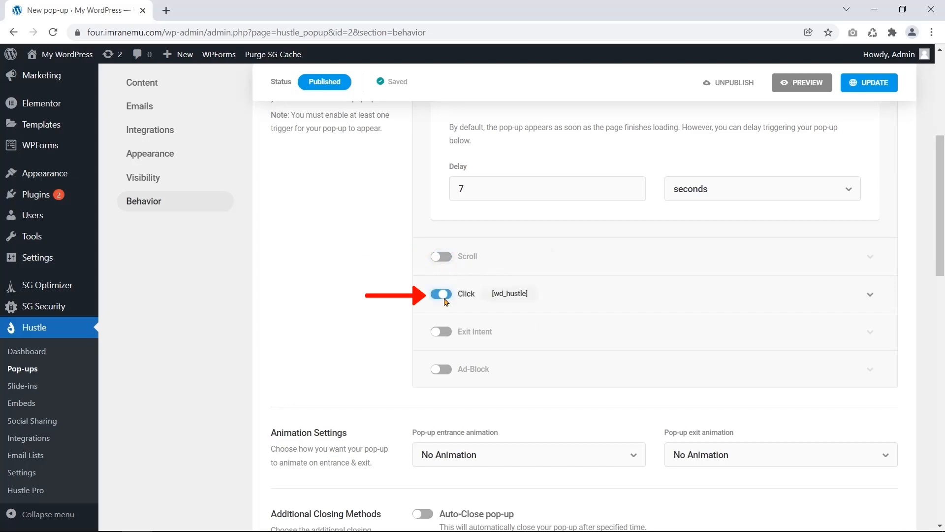
pyautogui.click(456, 307)
pyautogui.scroll(-3, 430, 361)
pyautogui.scroll(2, 430, 361)
pyautogui.click(441, 295)
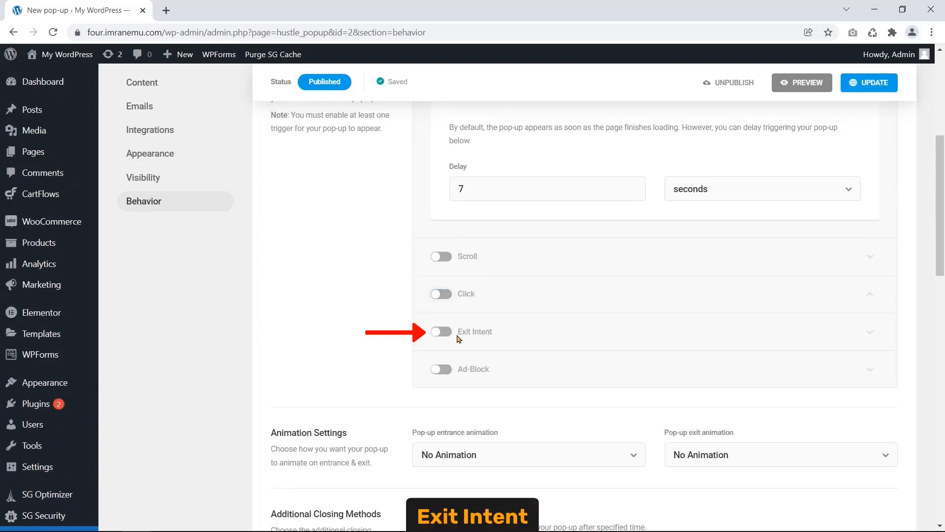
# - Toggle the Exit Intent and Ad-Block triggers on to show their options, then leave both off
pyautogui.click(441, 331)
pyautogui.click(475, 331)
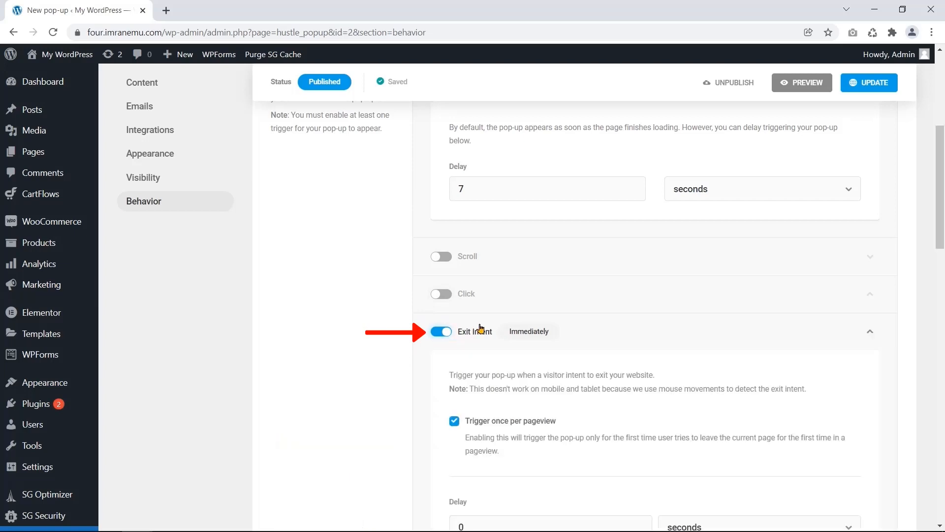
pyautogui.scroll(-3, 422, 364)
pyautogui.scroll(2, 422, 364)
pyautogui.click(440, 270)
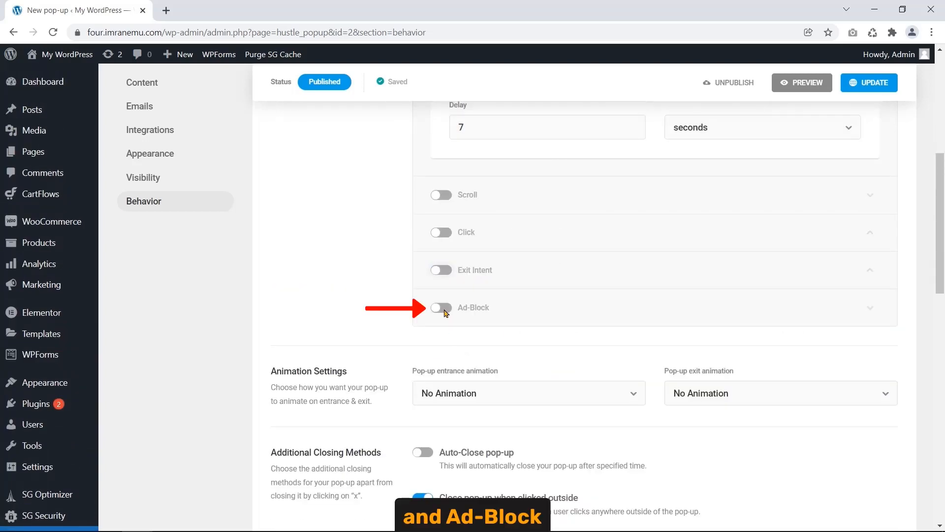
pyautogui.click(442, 307)
pyautogui.click(571, 313)
pyautogui.click(568, 314)
pyautogui.click(441, 308)
pyautogui.scroll(-2, 253, 321)
pyautogui.scroll(-5, 252, 323)
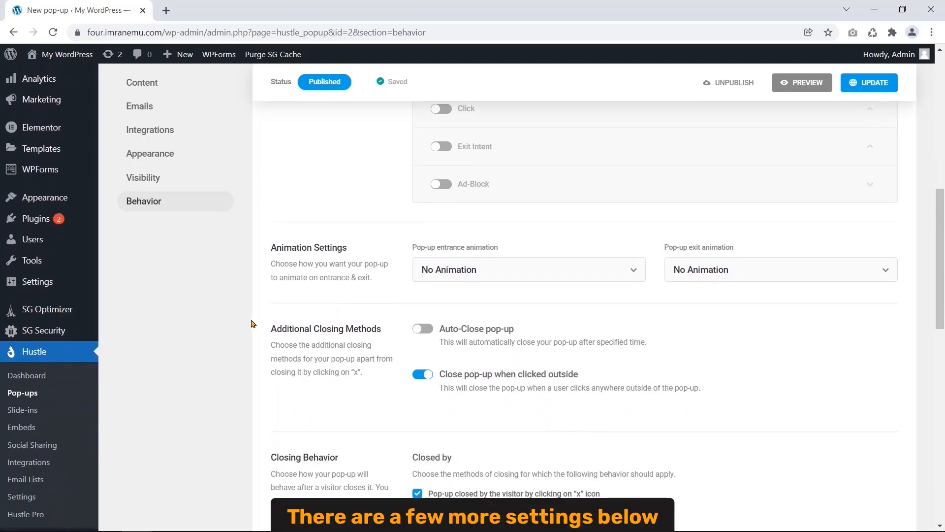
# - Set the pop-up entrance animation to Zoom In
pyautogui.scroll(-3, 252, 326)
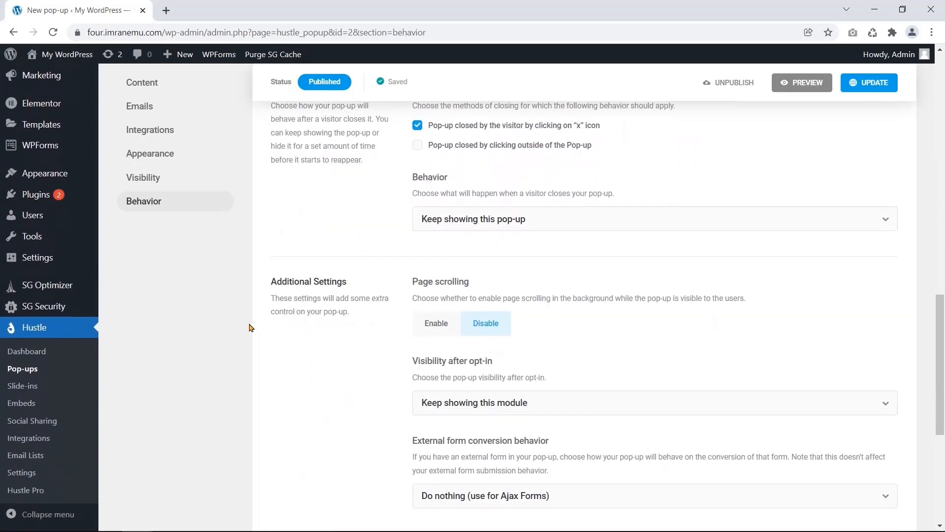
pyautogui.scroll(5, 250, 326)
pyautogui.scroll(3, 249, 327)
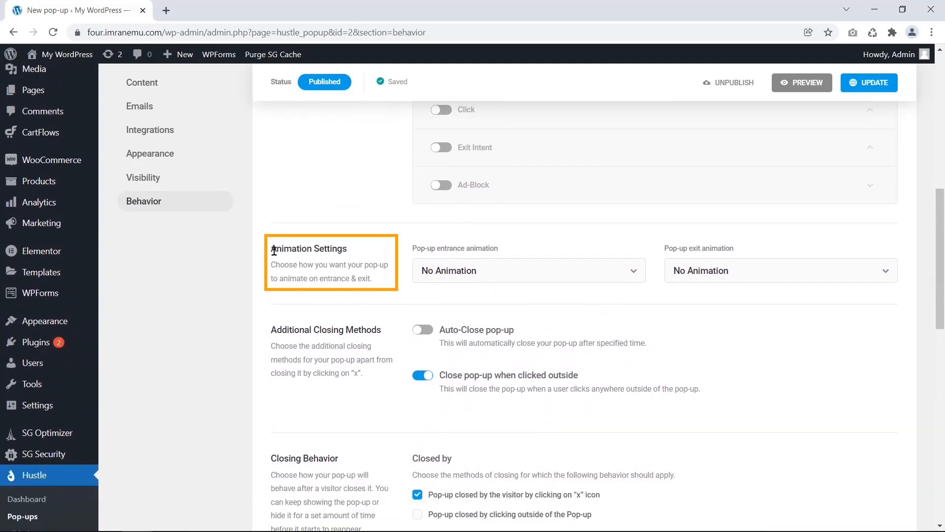
pyautogui.moveTo(413, 253); pyautogui.dragTo(501, 255)
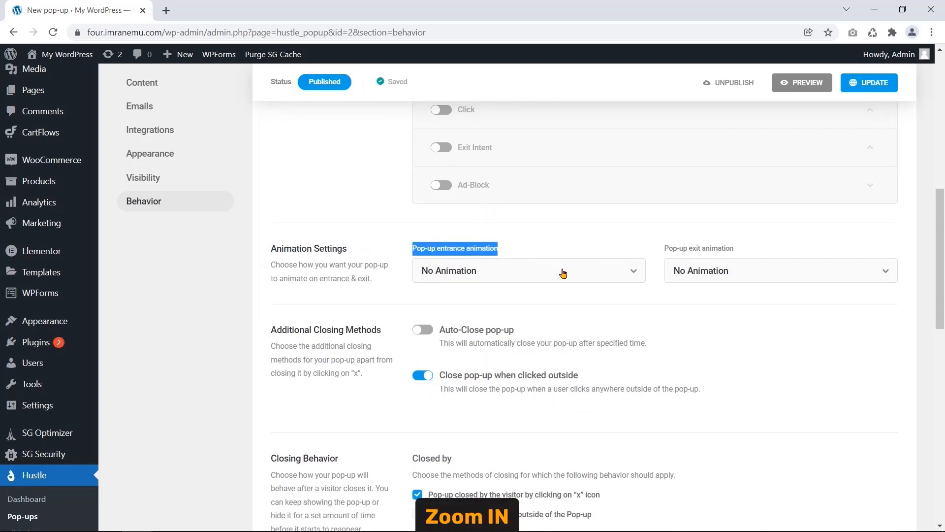
pyautogui.click(633, 271)
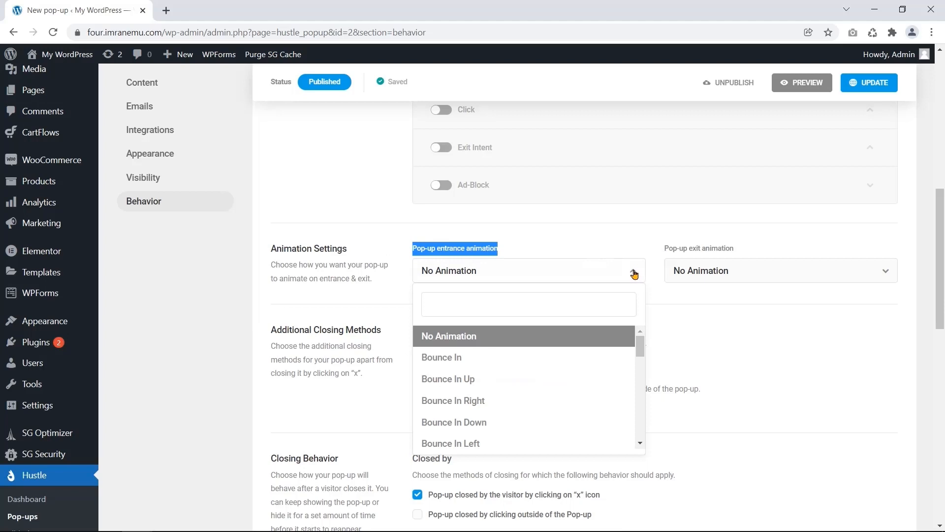
pyautogui.click(566, 304)
pyautogui.moveTo(642, 348); pyautogui.dragTo(643, 418)
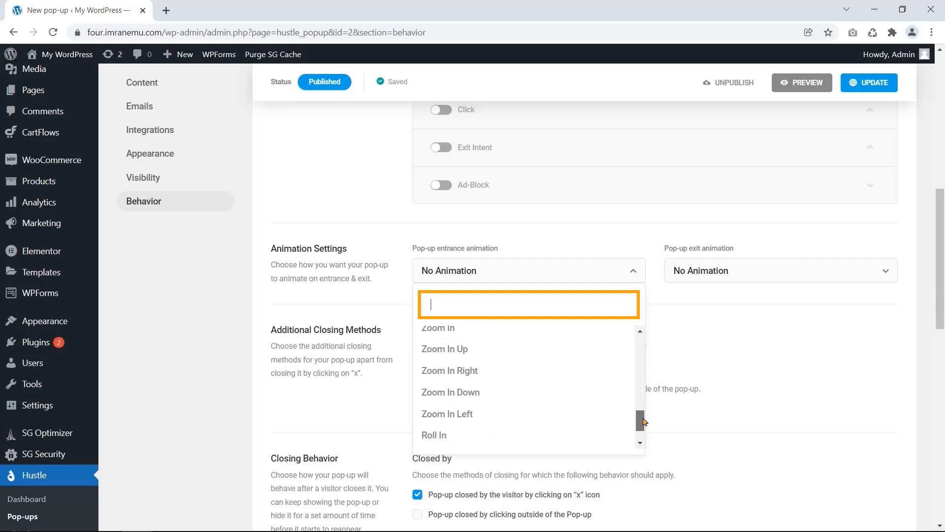
pyautogui.click(515, 342)
# - Set the pop-up exit animation to Bounce Out
pyautogui.click(719, 270)
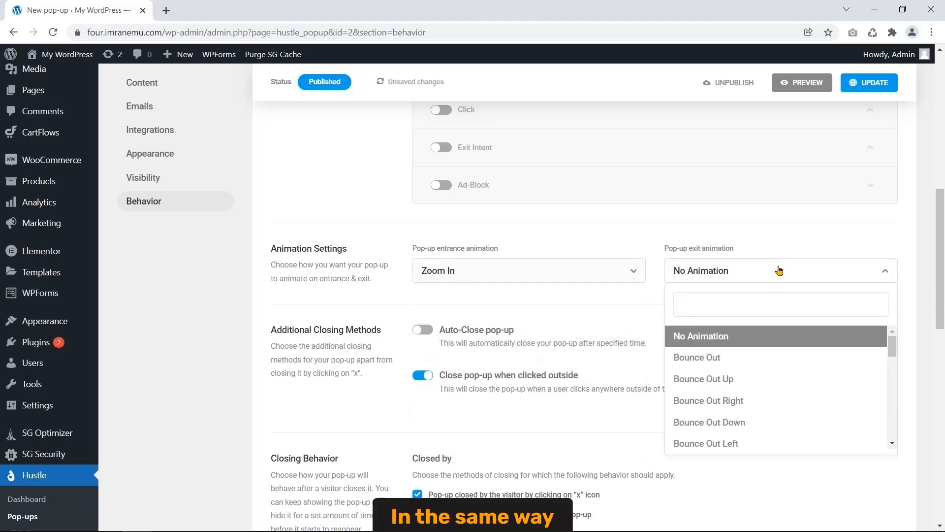
pyautogui.click(739, 361)
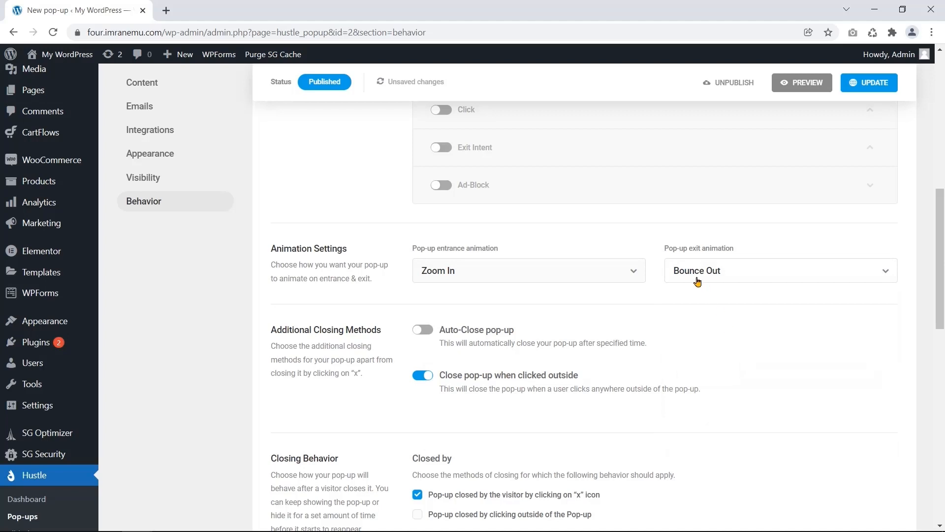
pyautogui.moveTo(665, 251); pyautogui.dragTo(736, 247)
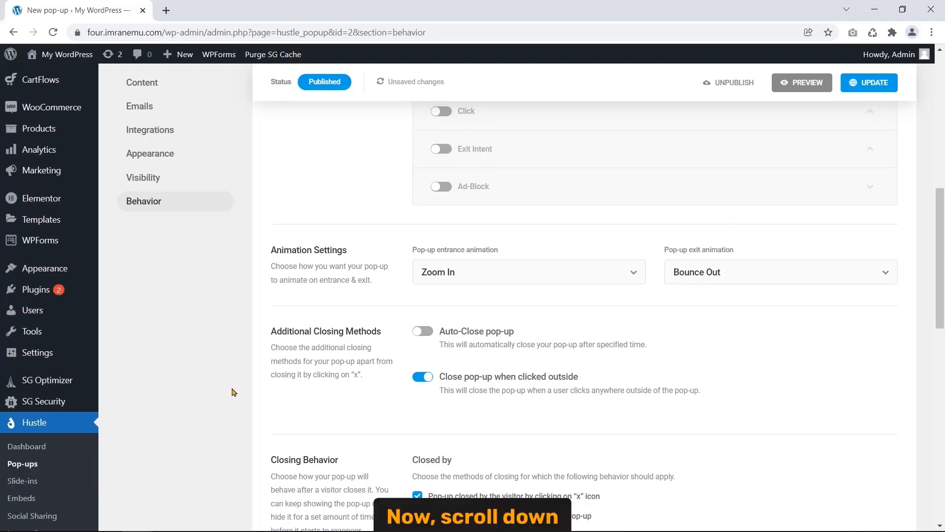
# - Save the Behavior changes and update the pop-up with its 7-second delay and Zoom In/Bounce Out animations
pyautogui.scroll(-13, 941, 270)
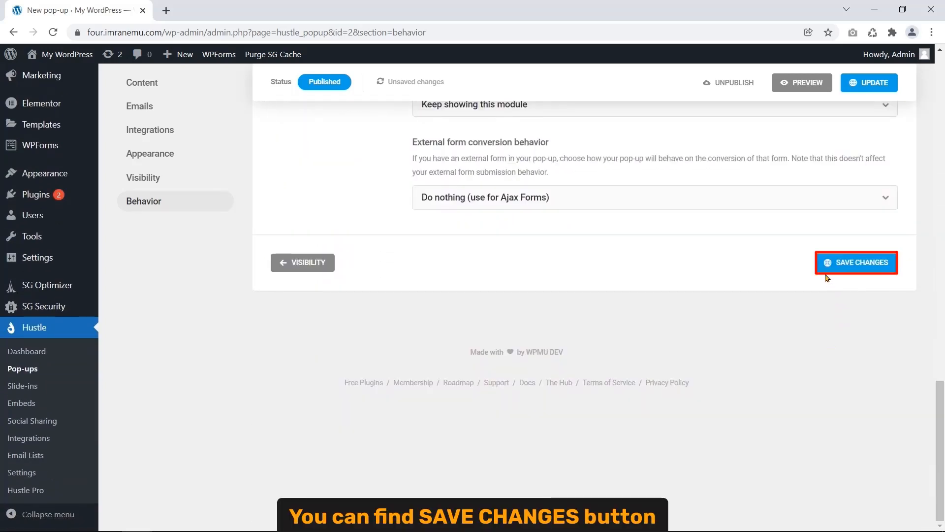
pyautogui.click(838, 270)
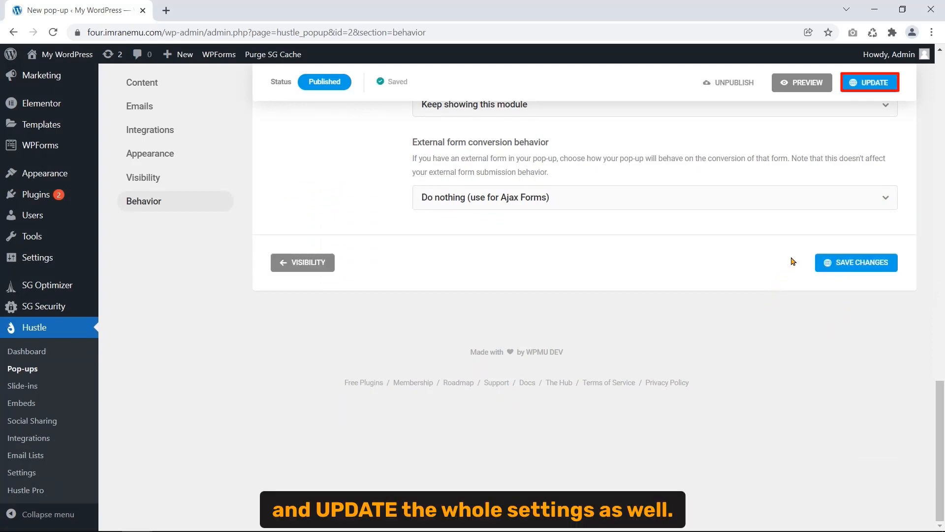
pyautogui.click(856, 91)
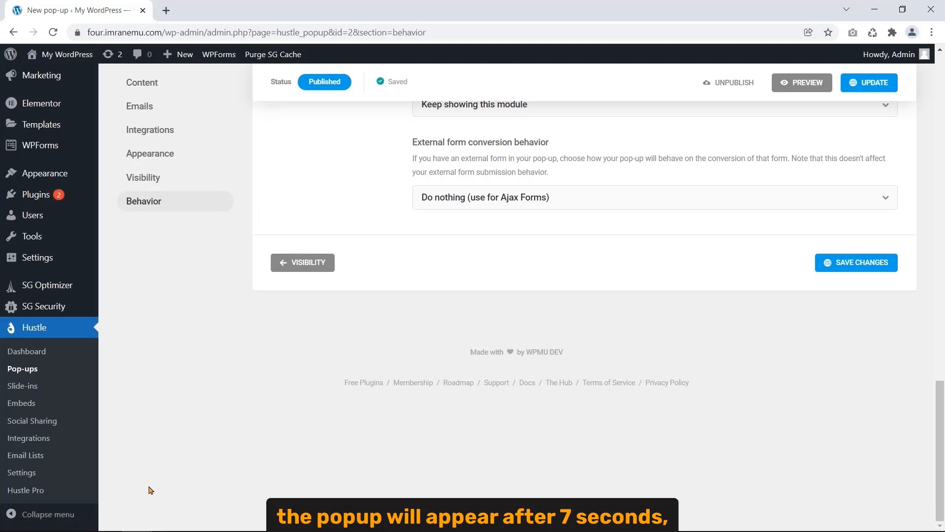
pyautogui.scroll(5, 184, 452)
pyautogui.scroll(8, 250, 439)
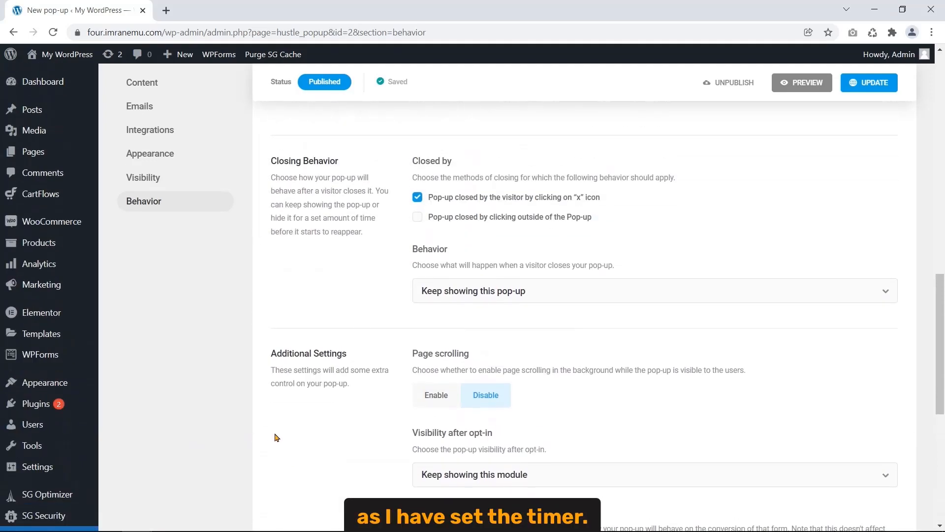
pyautogui.scroll(6, 264, 445)
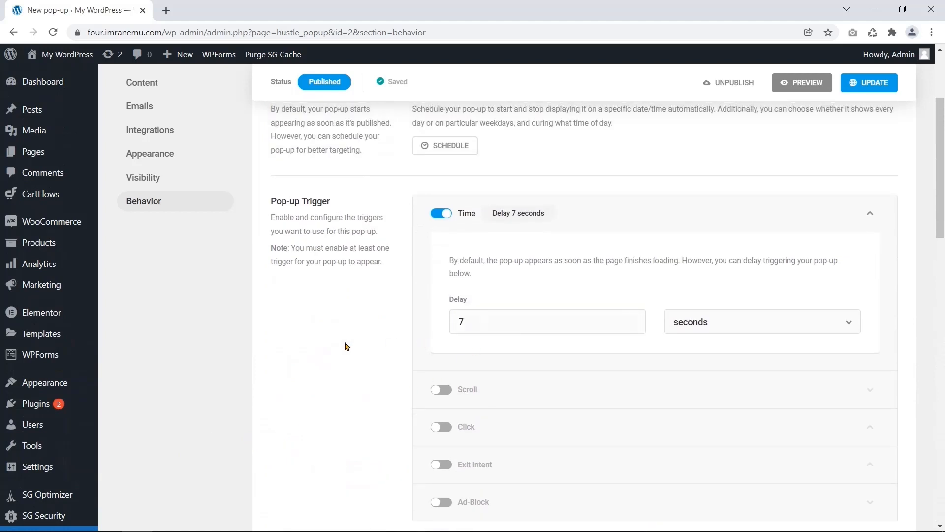
# - Switch to the incognito storefront window and reload the live homepage
pyautogui.moveTo(133, 519)
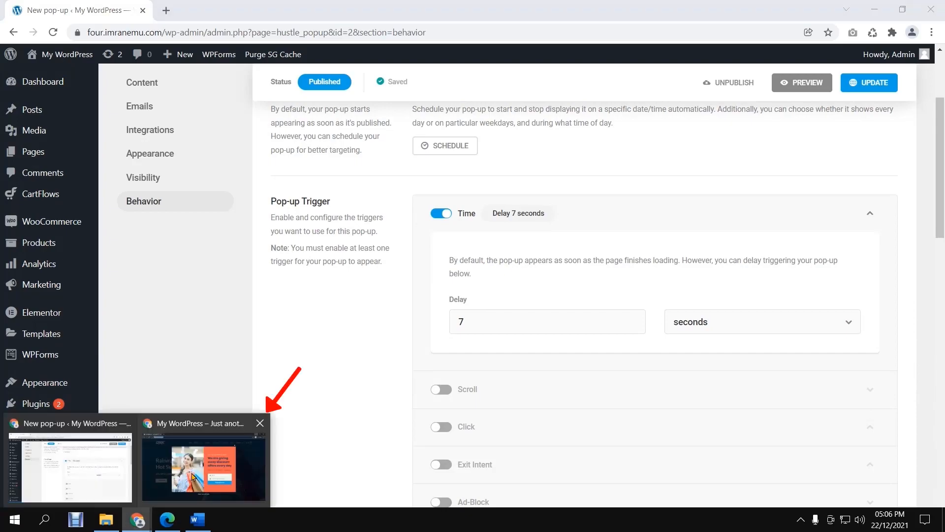
pyautogui.click(196, 475)
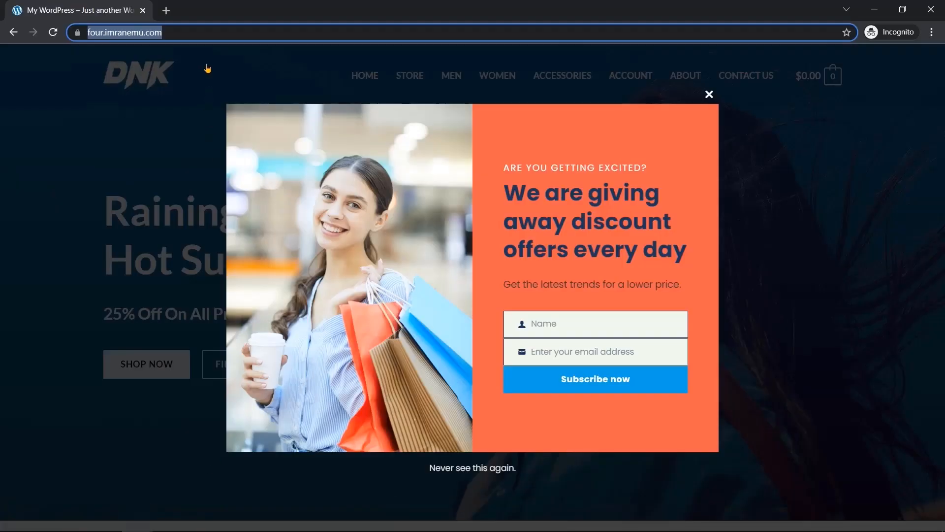
pyautogui.click(53, 31)
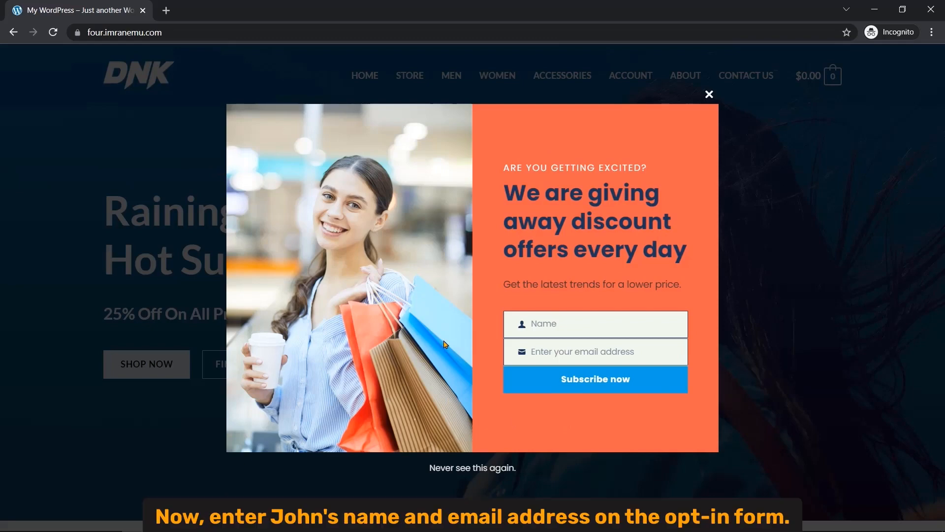
# - Enter a test subscriber's name and e-mail in the pop-up and subscribe
pyautogui.click(551, 324)
pyautogui.write('Jo')
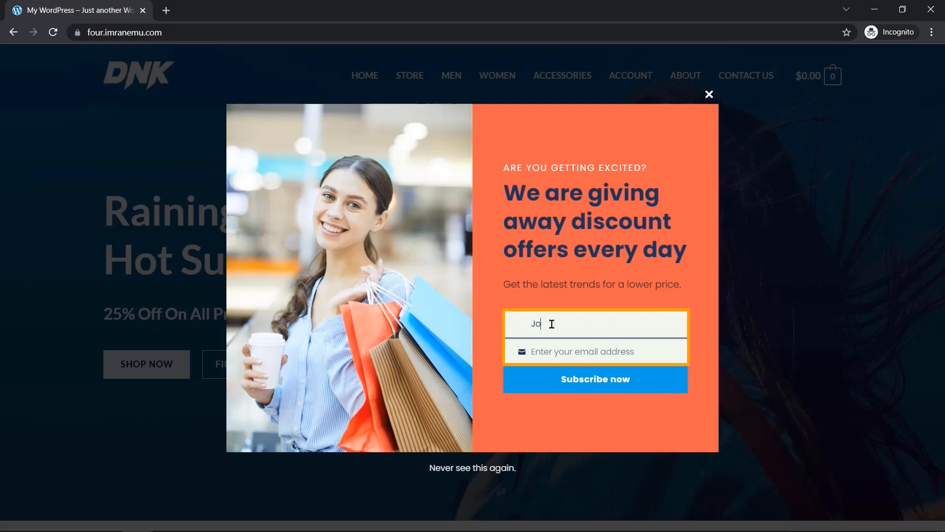
pyautogui.write('hn')
pyautogui.click(561, 355)
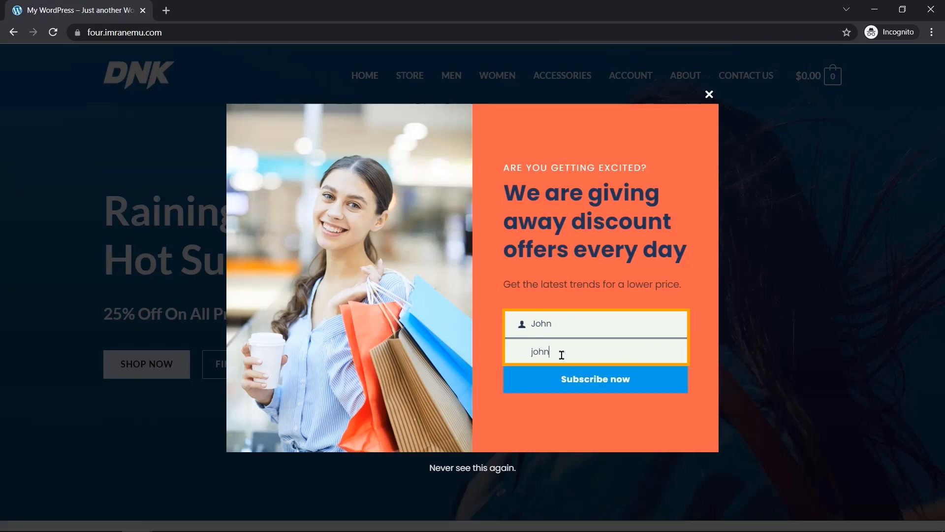
pyautogui.click(508, 411)
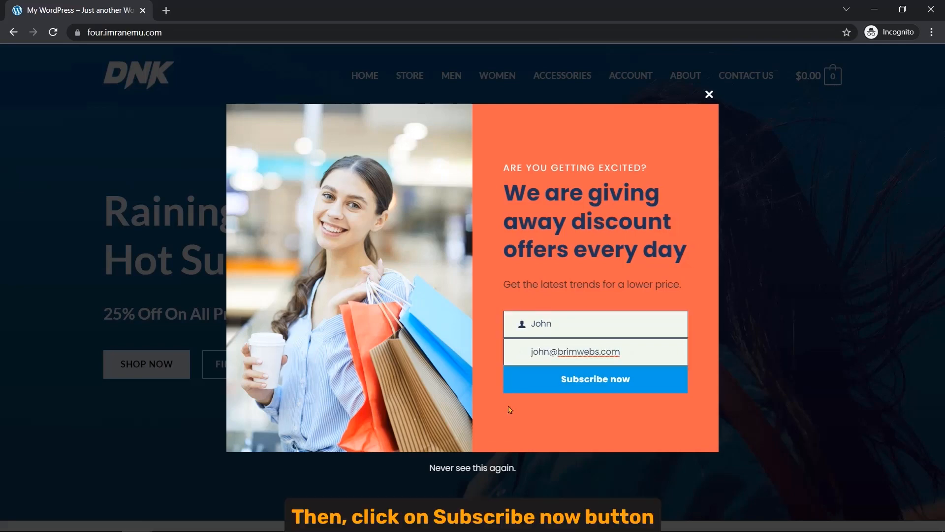
pyautogui.click(574, 390)
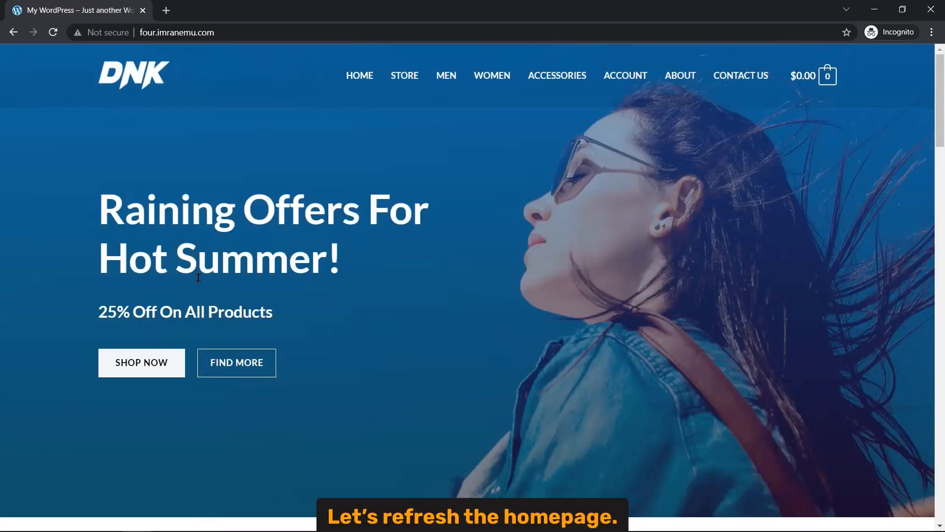
# - Reload the homepage and resubmit the same test name and e-mail, getting the already-subscribed error
pyautogui.press('F5')
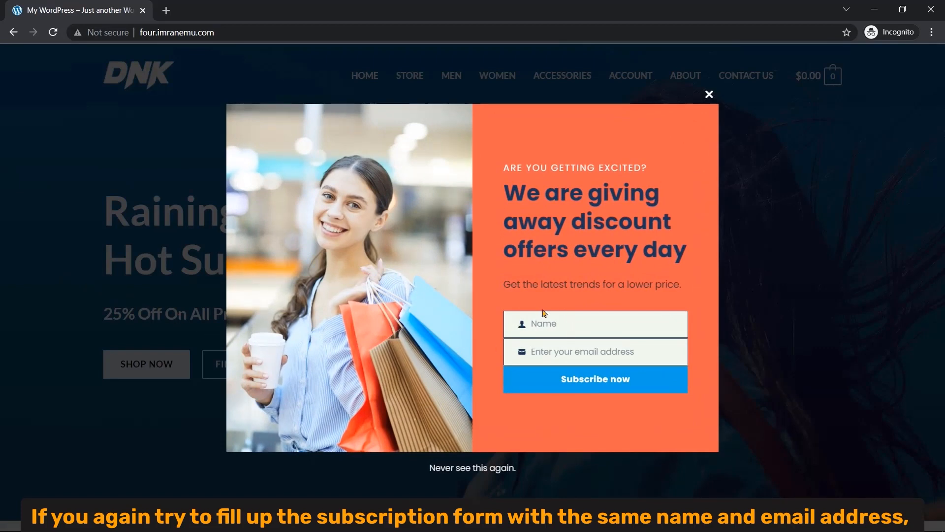
pyautogui.click(602, 317)
pyautogui.write('John')
pyautogui.click(629, 351)
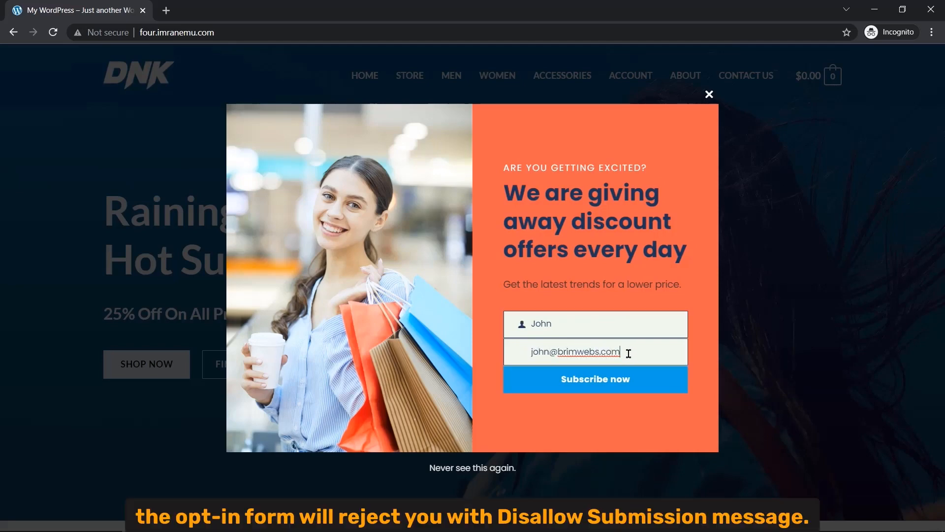
pyautogui.click(604, 385)
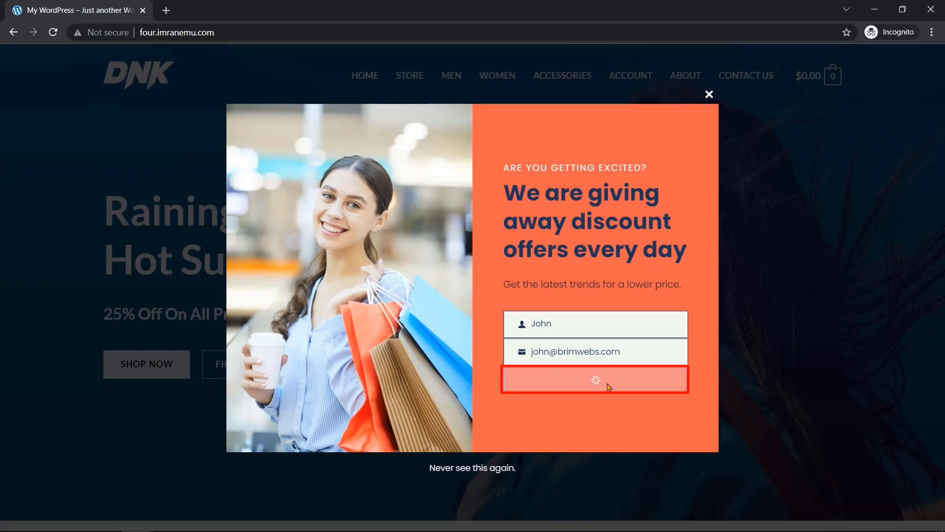
pyautogui.moveTo(517, 390); pyautogui.dragTo(555, 413)
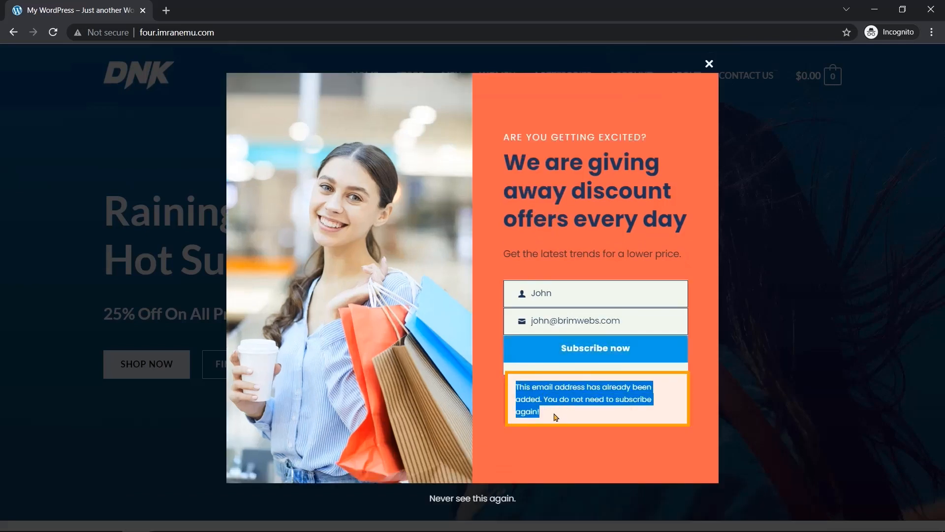
pyautogui.click(617, 420)
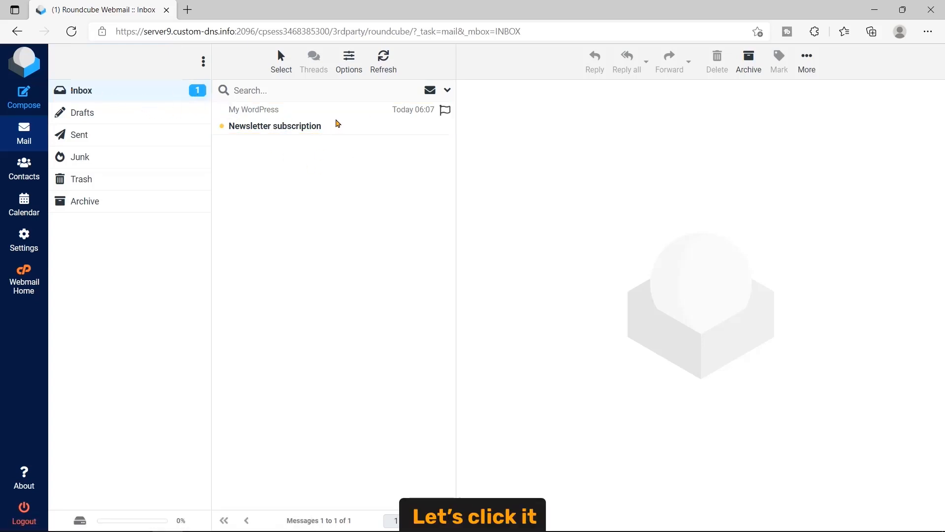
# - Read the 'Newsletter subscription' e-mail in Roundcube, then return to the WordPress admin window
pyautogui.click(335, 123)
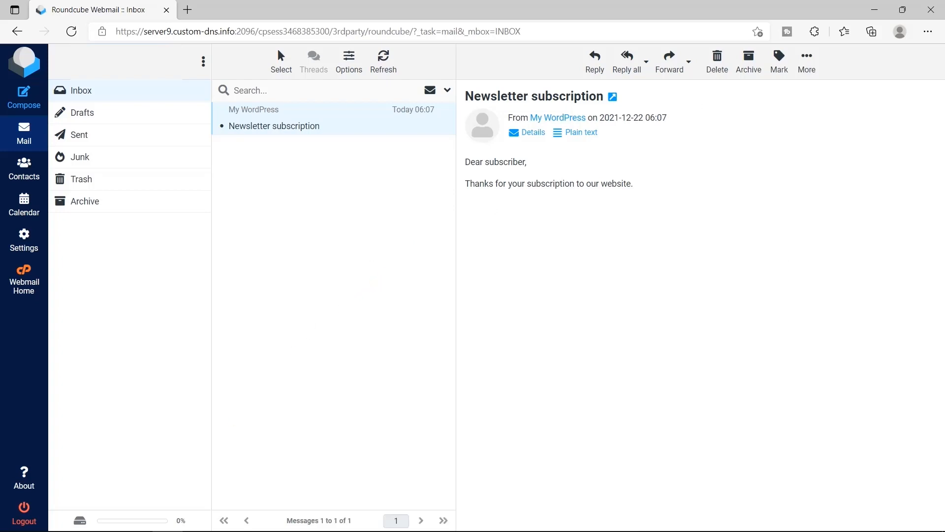
pyautogui.moveTo(137, 519)
pyautogui.click(113, 480)
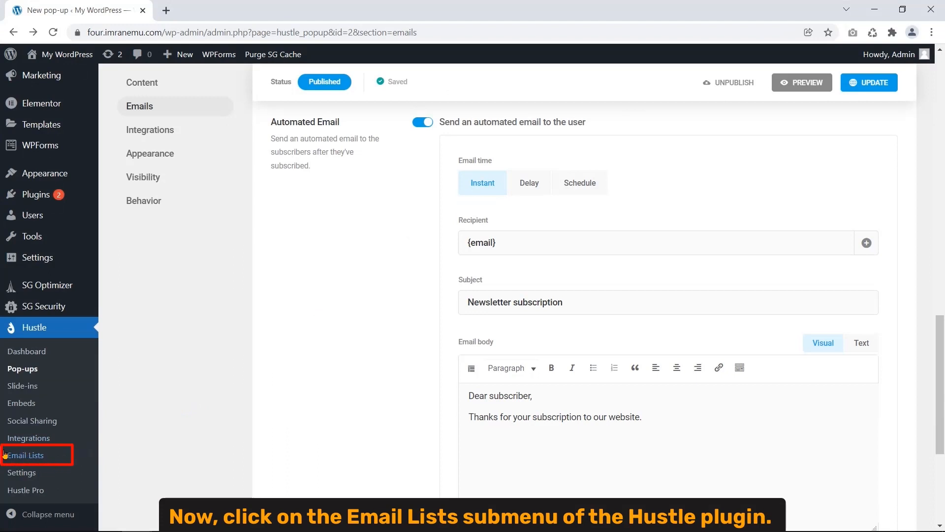
# - In Hustle Email Lists, choose Pop-up > Newsletter popup, show its subscribers and expand entry 1
pyautogui.click(38, 458)
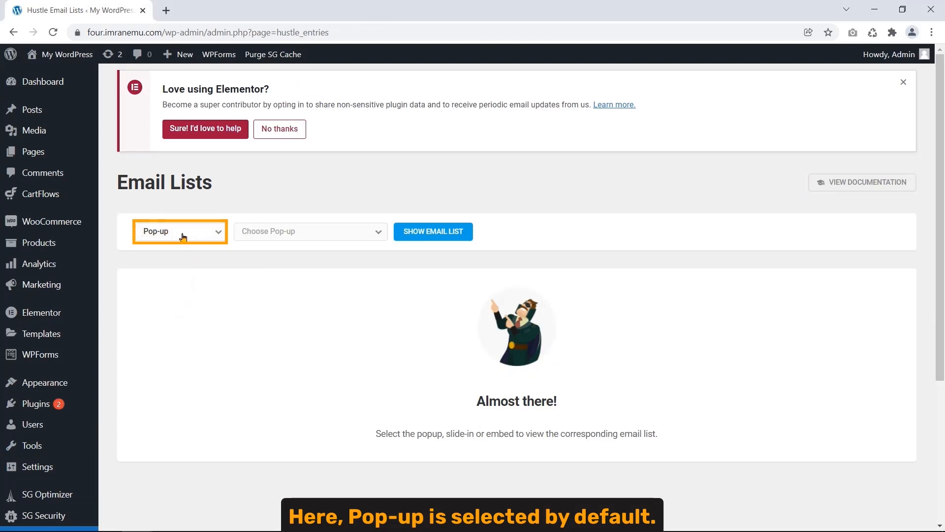
pyautogui.click(211, 238)
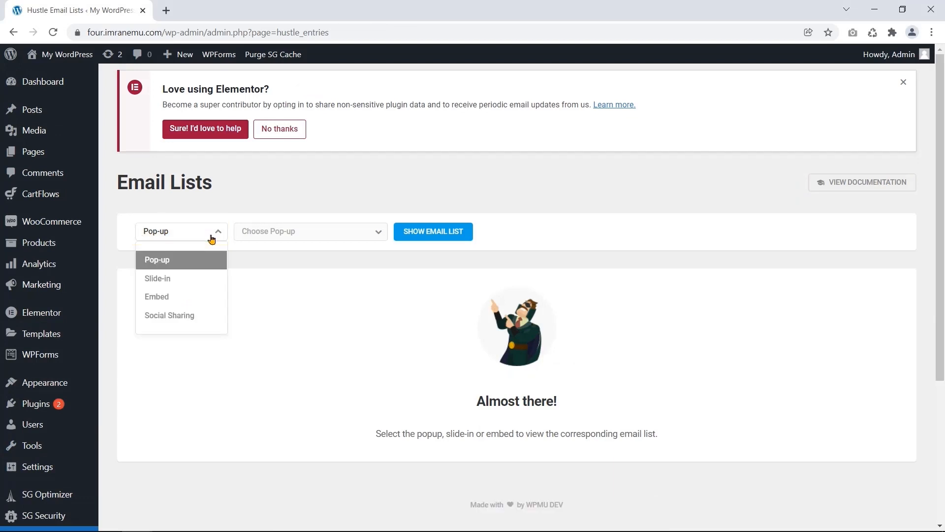
pyautogui.click(212, 238)
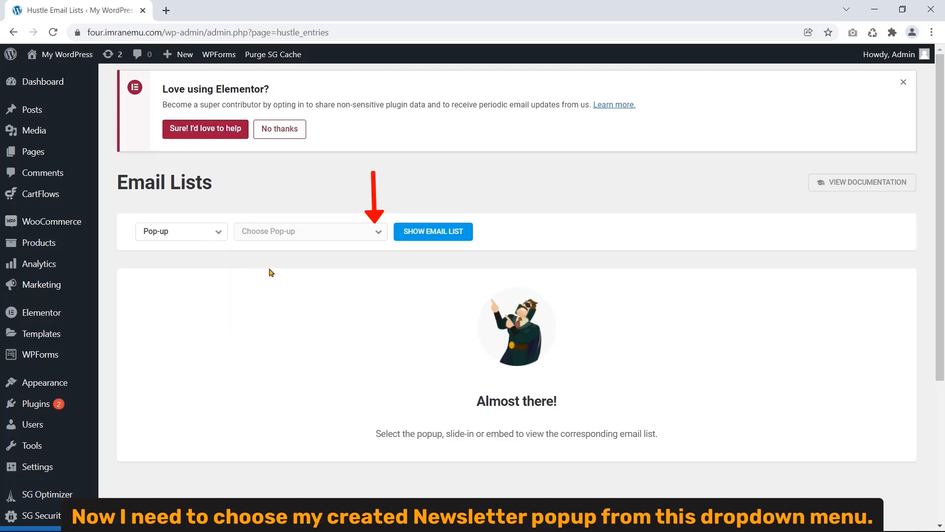
pyautogui.click(379, 233)
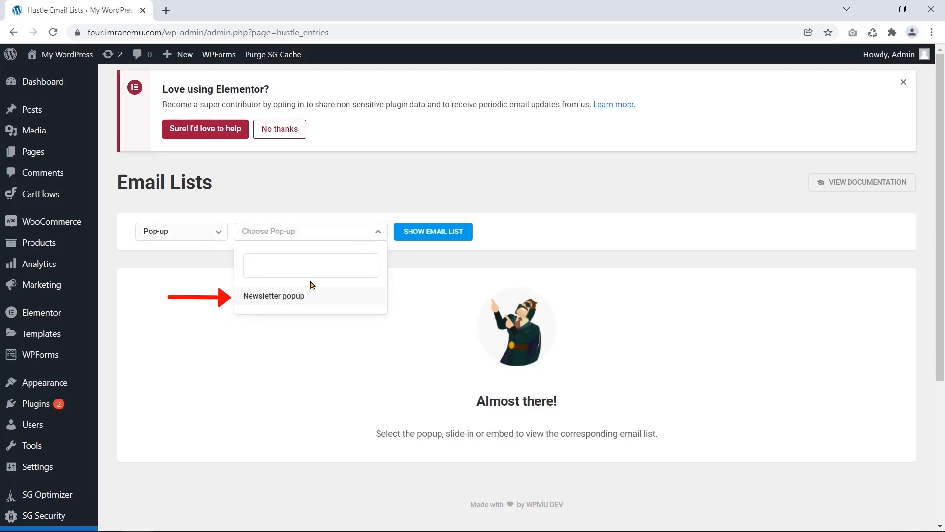
pyautogui.click(305, 296)
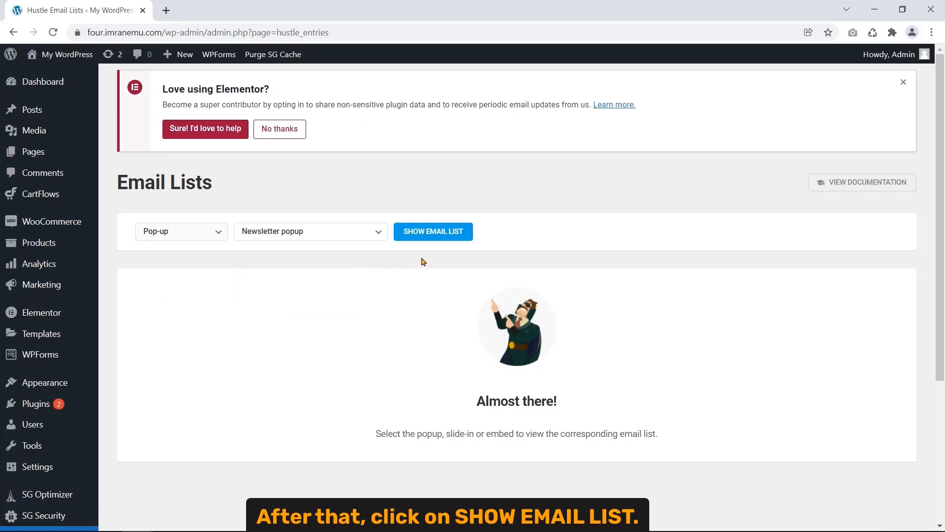
pyautogui.click(444, 237)
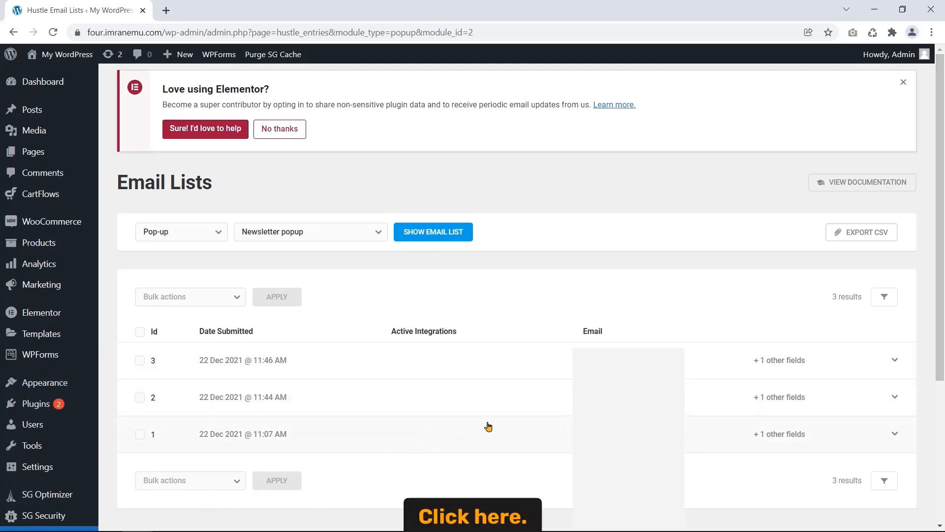
pyautogui.click(468, 443)
pyautogui.scroll(-3, 426, 458)
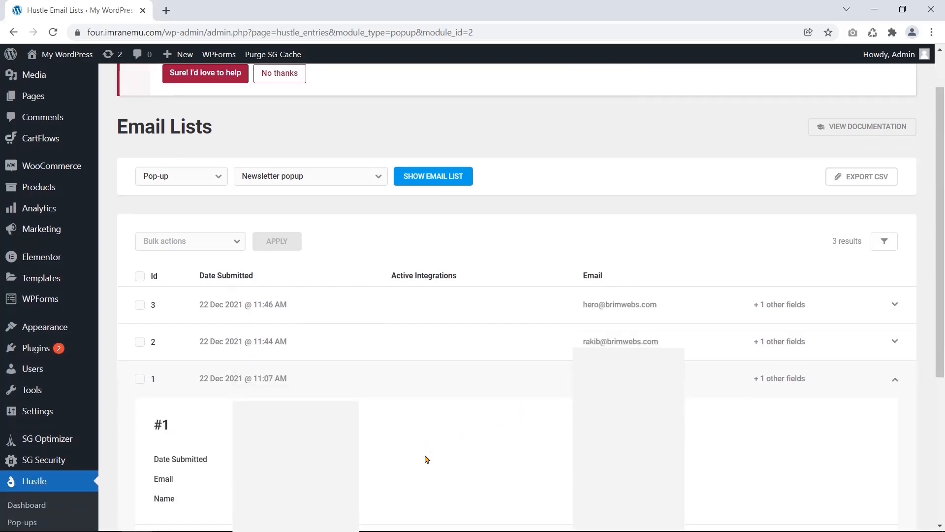